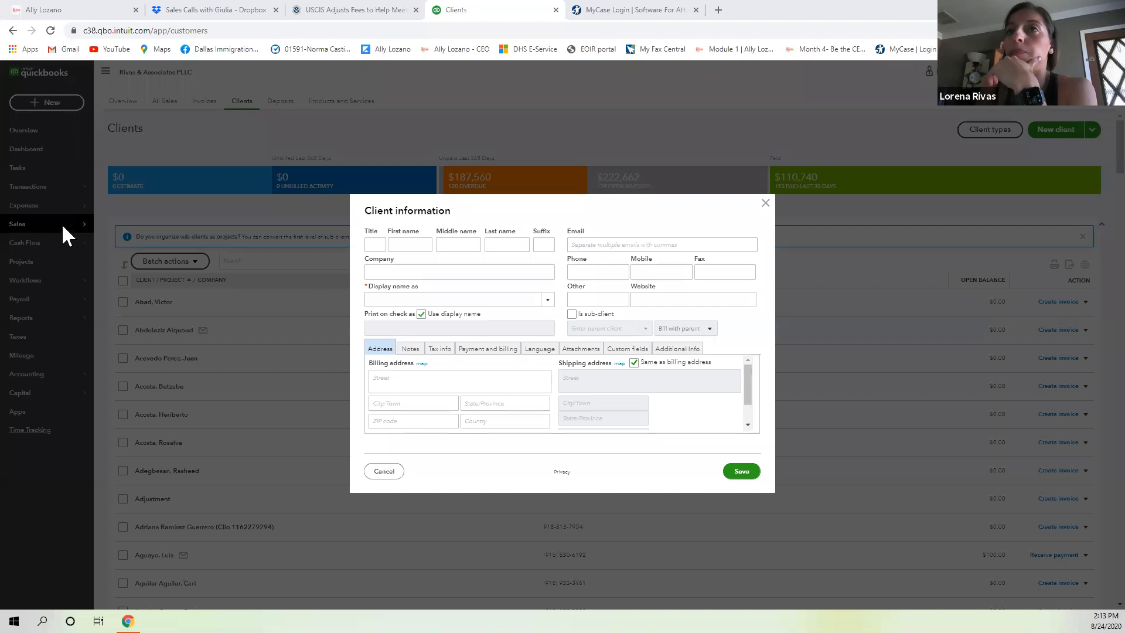
Discard the blank client form and start a new client with the client's first and last name.
left_click(385, 471)
mouse_move(51, 243)
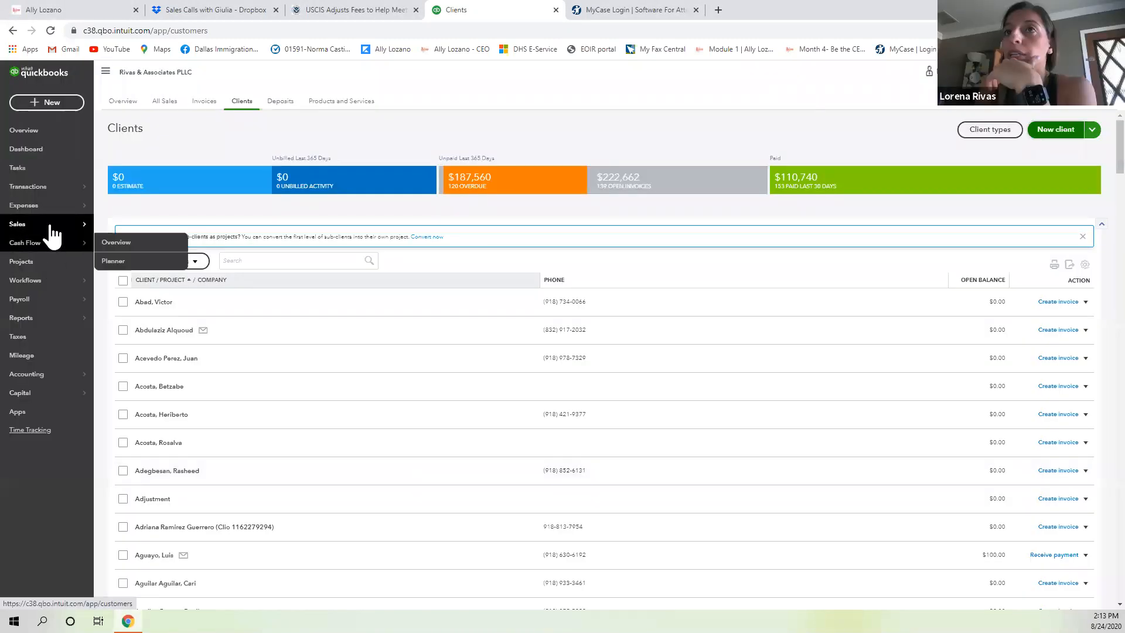
left_click(1056, 131)
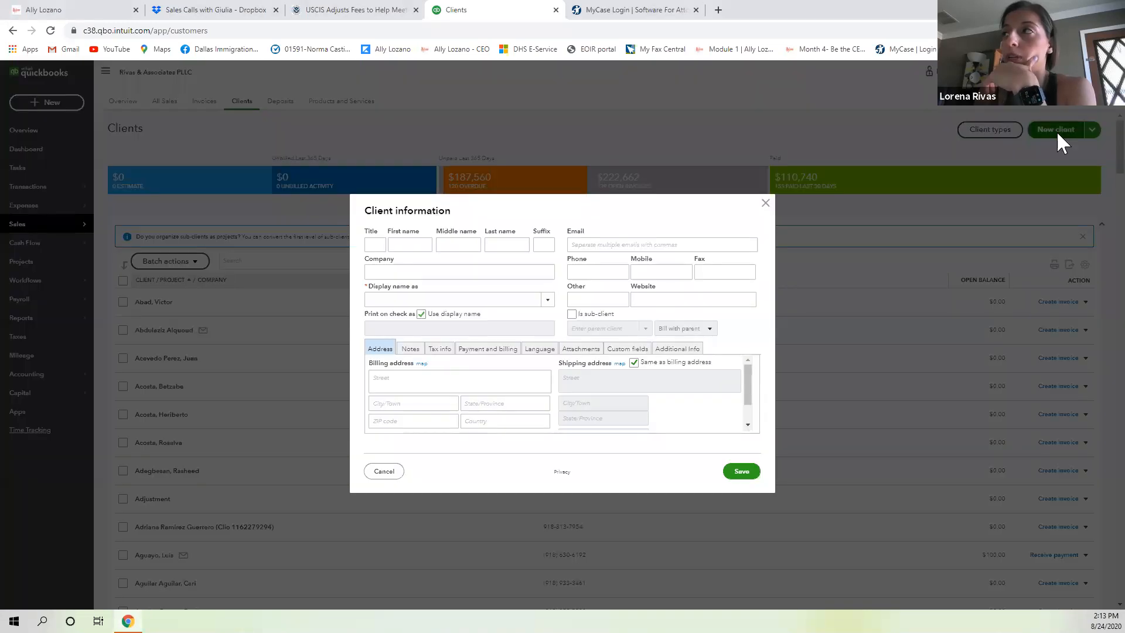
left_click(410, 246)
type("John")
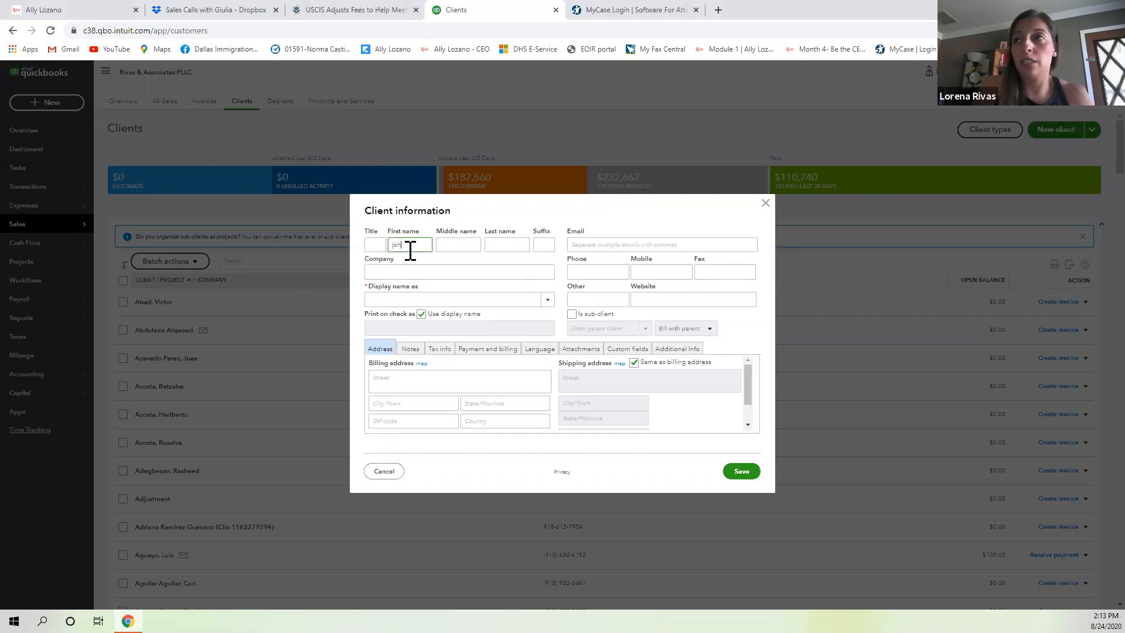
key("Tab")
key("Tab")
type("doe")
key("Tab")
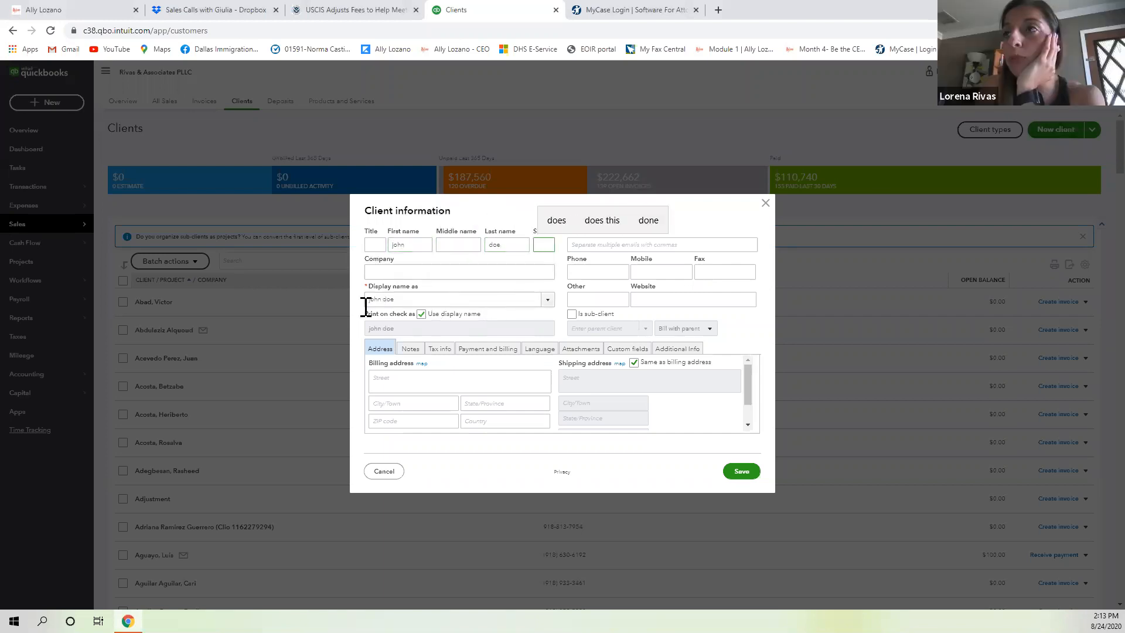
Set the display name to the last-name-first option and open the Notes section.
left_click(547, 301)
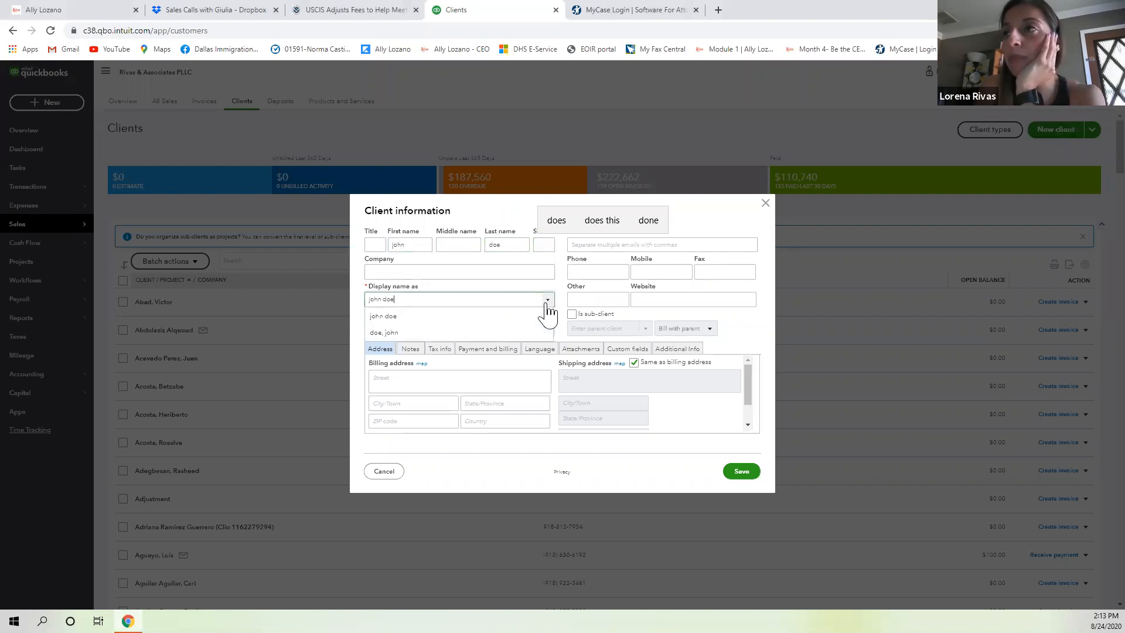
left_click(460, 333)
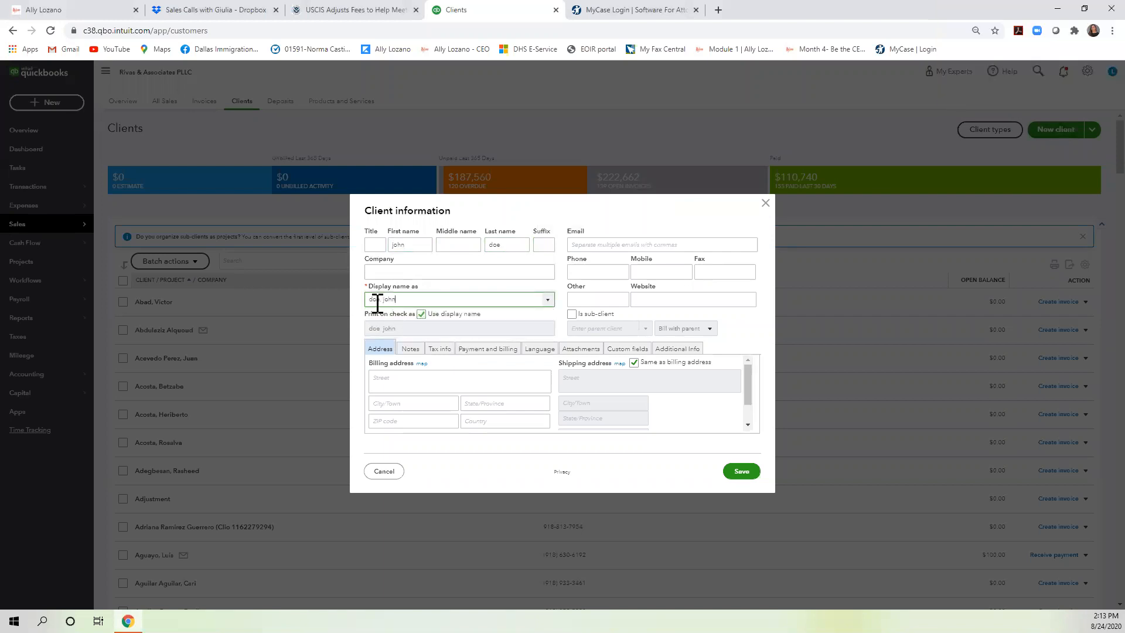
left_click(506, 245)
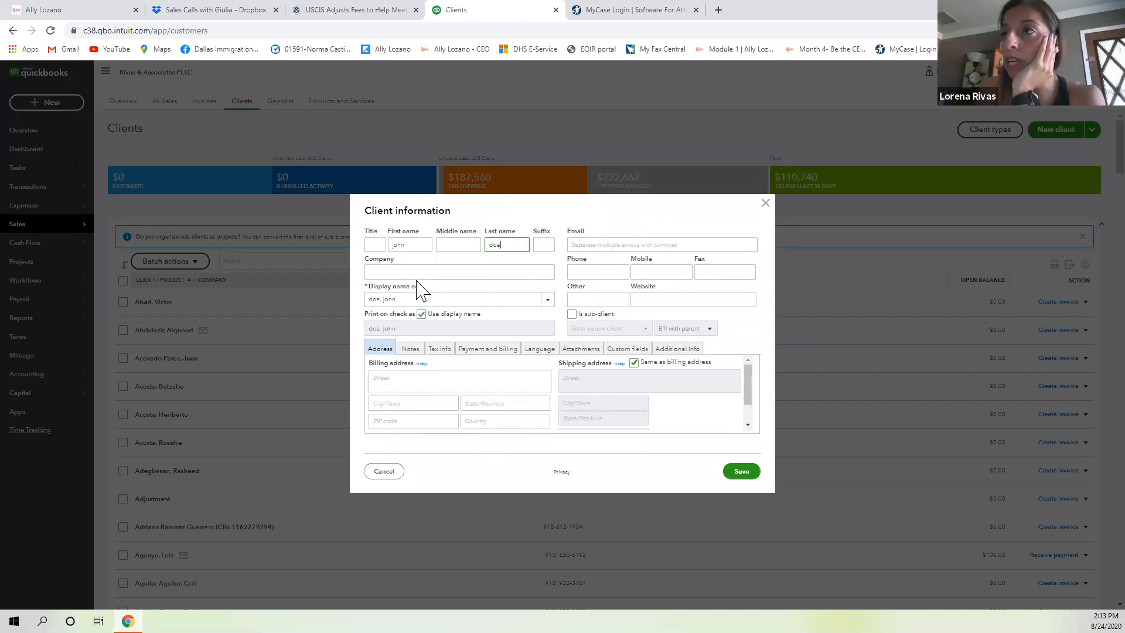
left_click(409, 349)
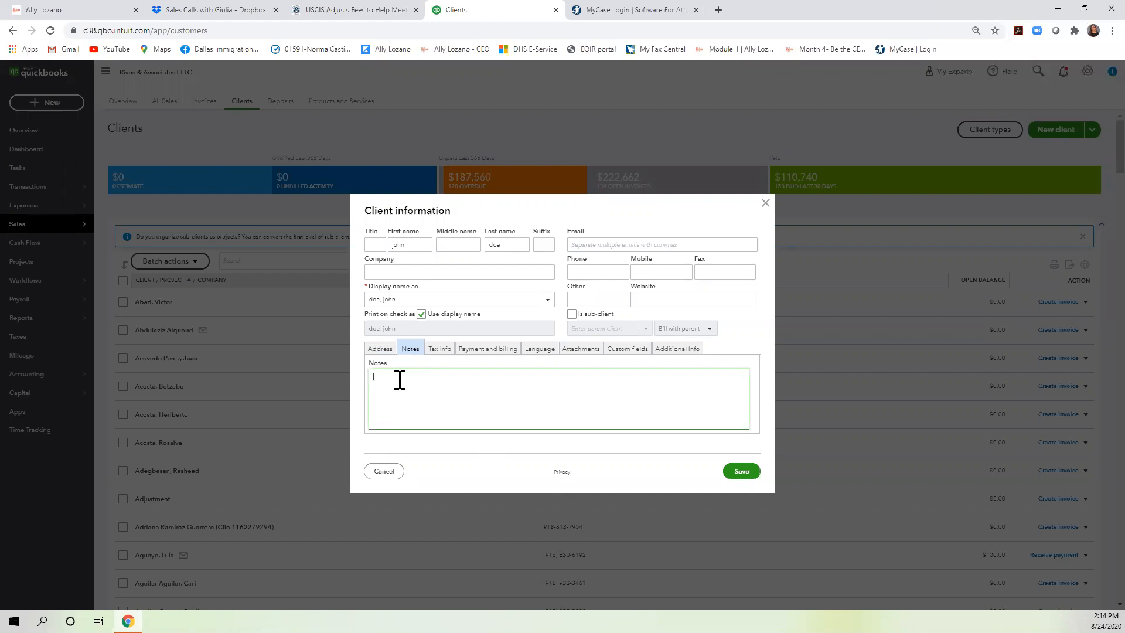
Enter 'c/o' in the new client's Notes box and finish editing the note.
type("c/0")
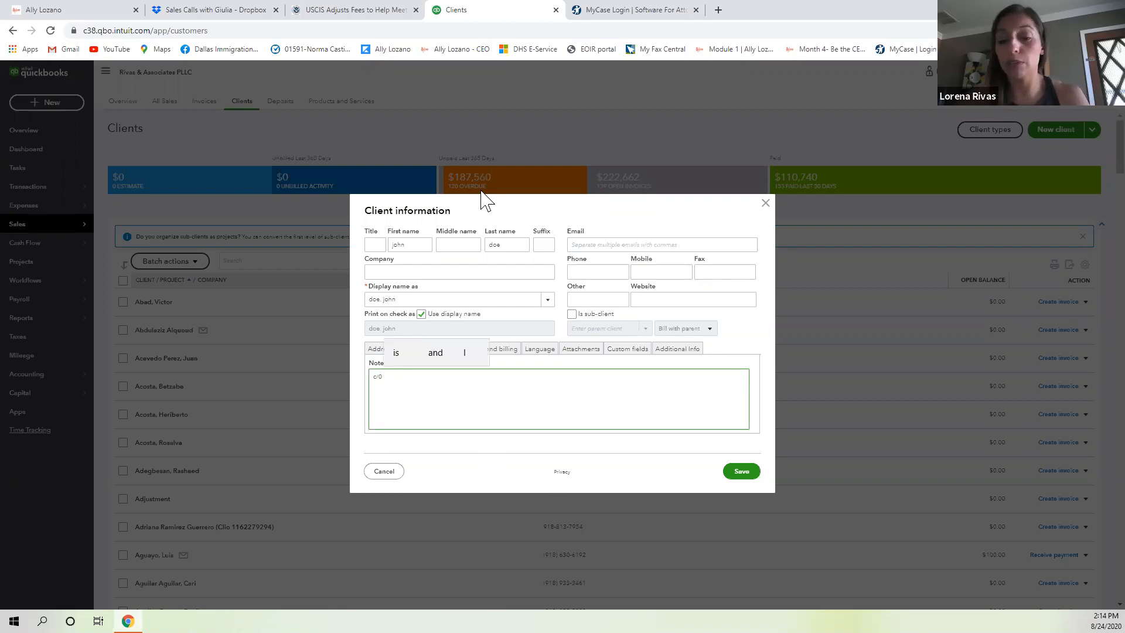
key("BackSpace")
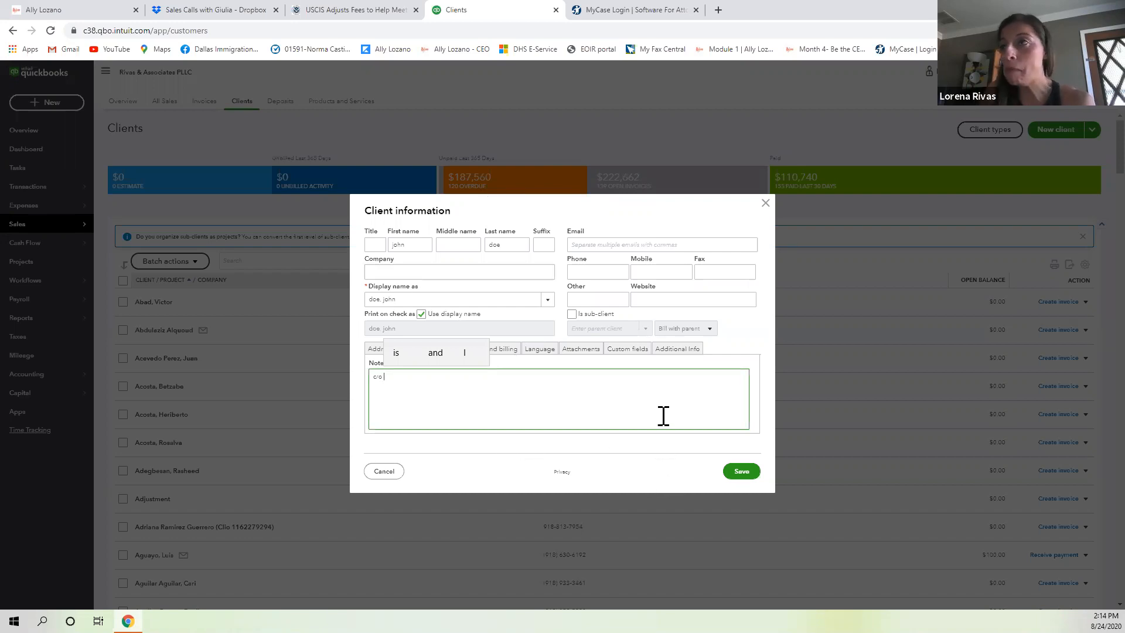
left_click(672, 431)
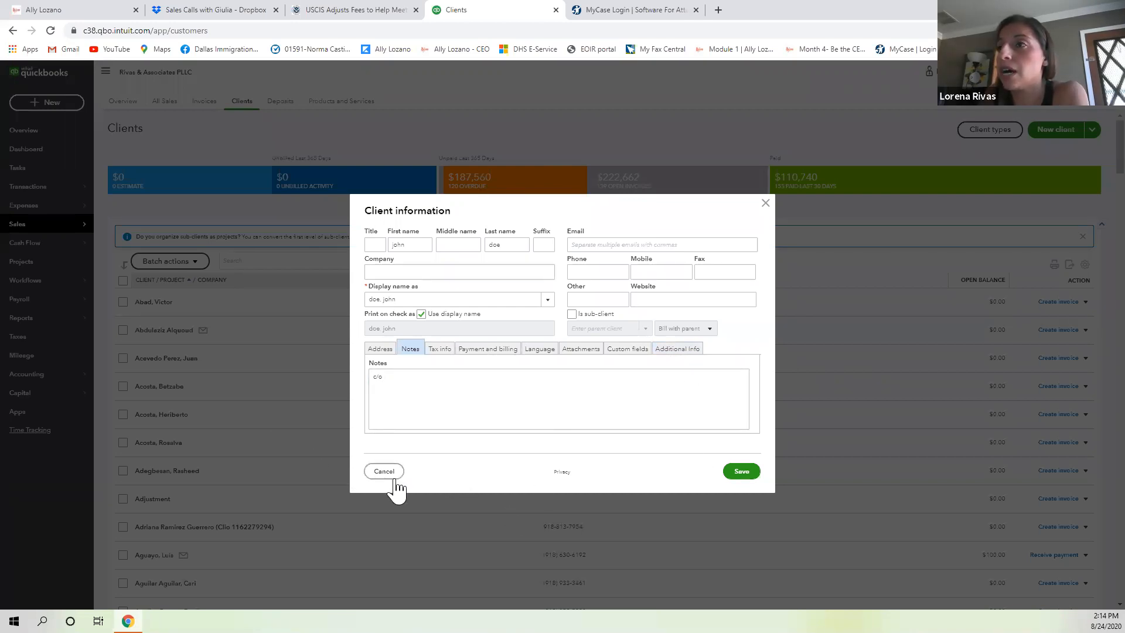
Discard the new client and open the sample client's page from the next page of clients.
key("Escape")
scroll(258, 411, "down", 15)
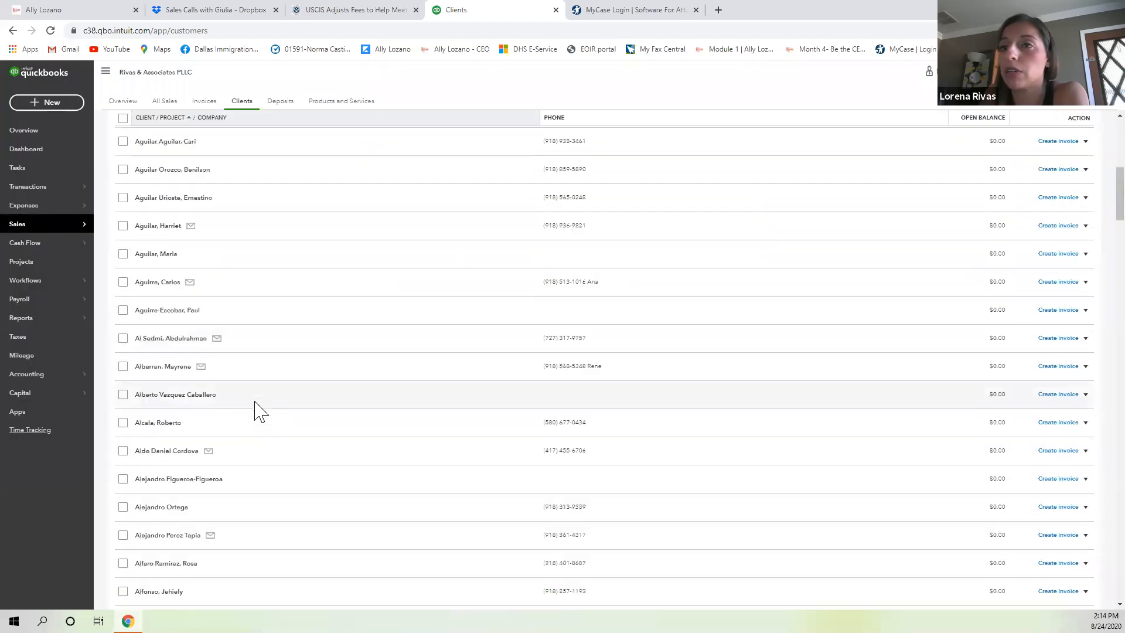
scroll(267, 407, "down", 15)
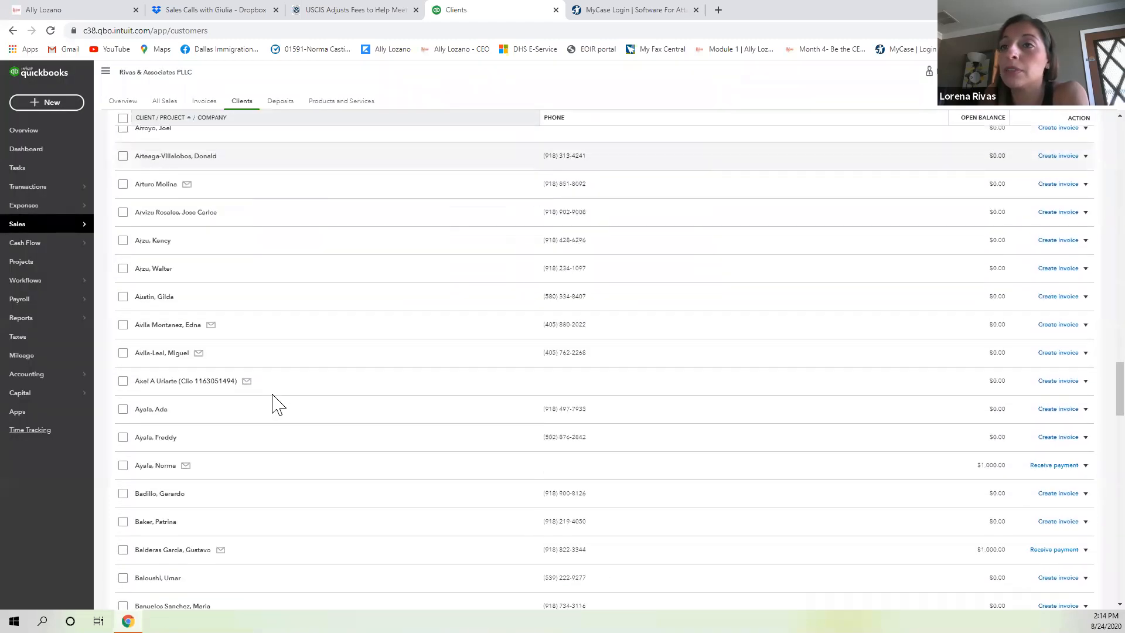
scroll(293, 404, "down", 15)
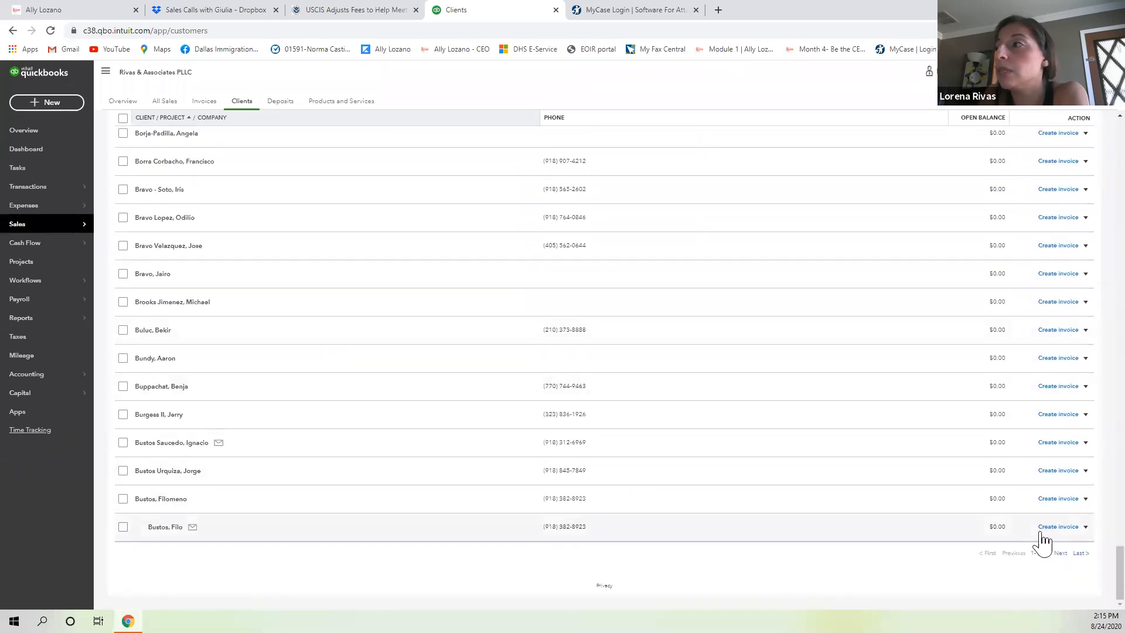
left_click(1061, 554)
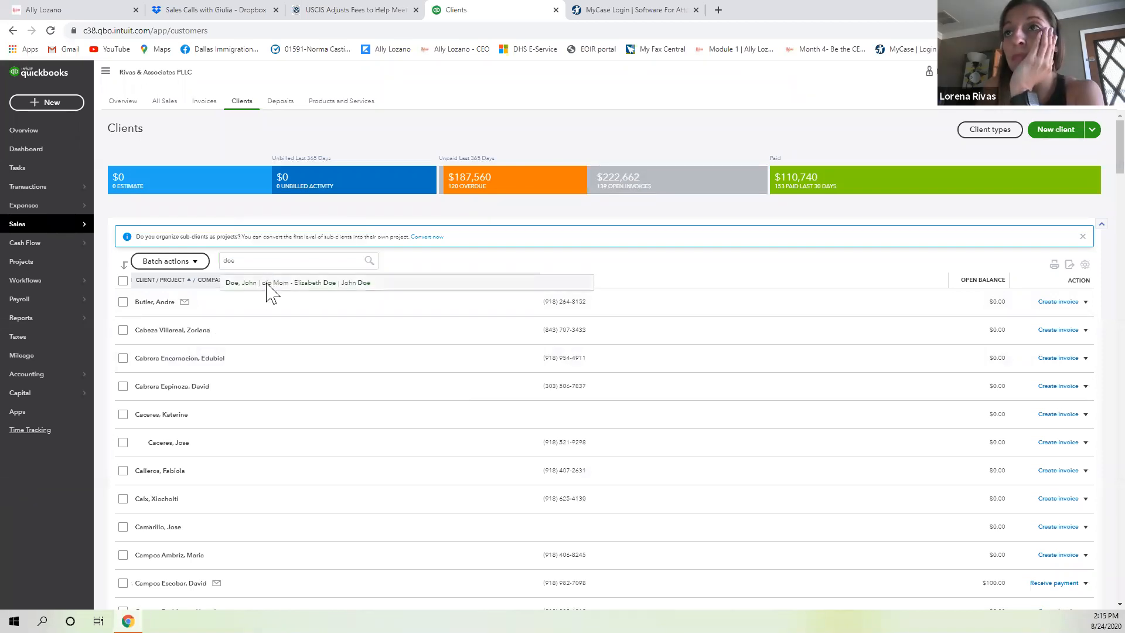
left_click(261, 284)
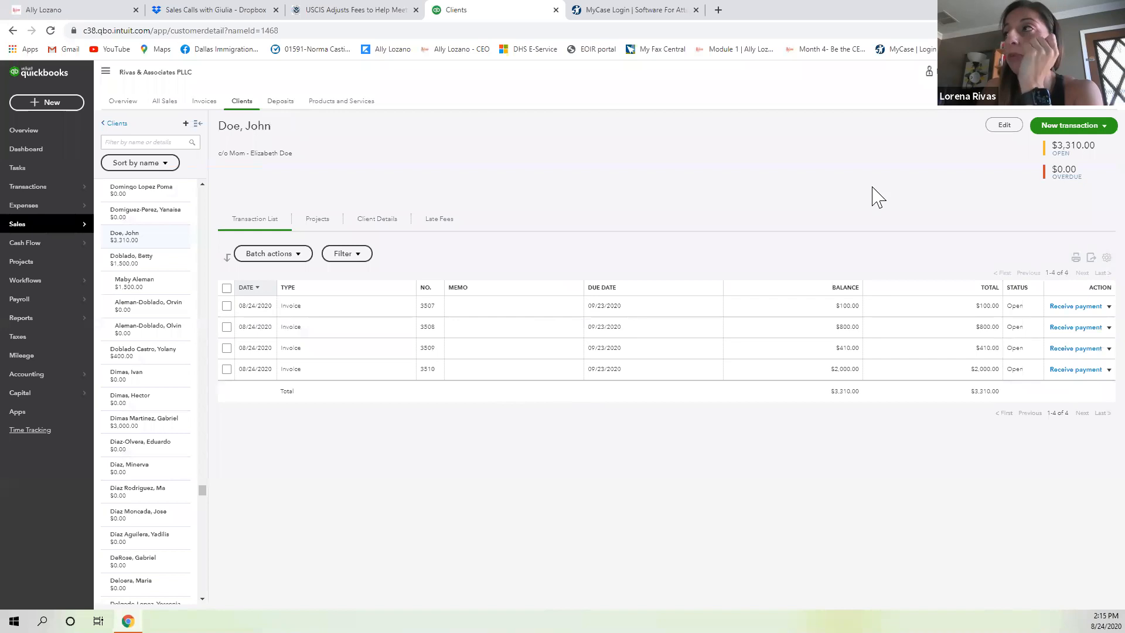
Save and close invoice 3507 for the $100 Administrative Fee, then open invoice 3508.
left_click(329, 317)
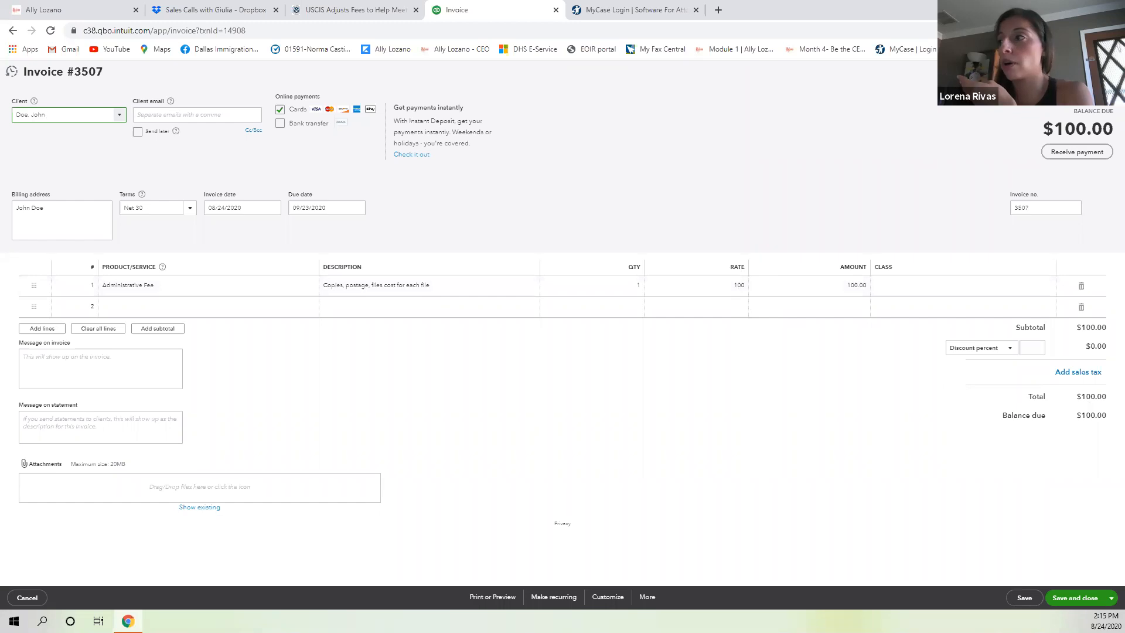
left_click(1076, 598)
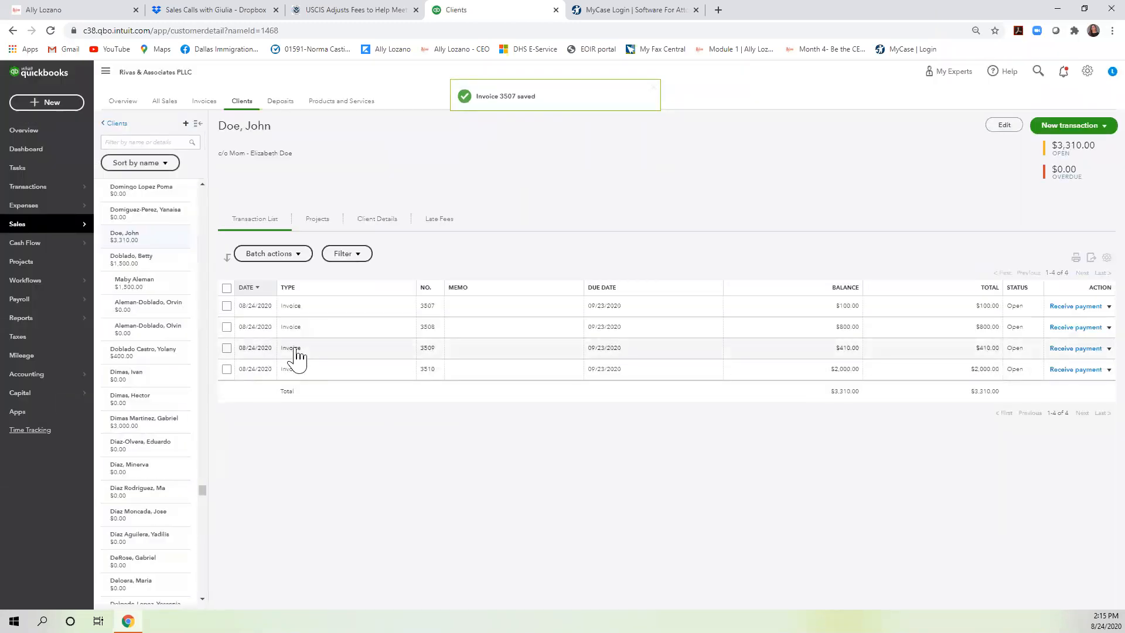
left_click(325, 336)
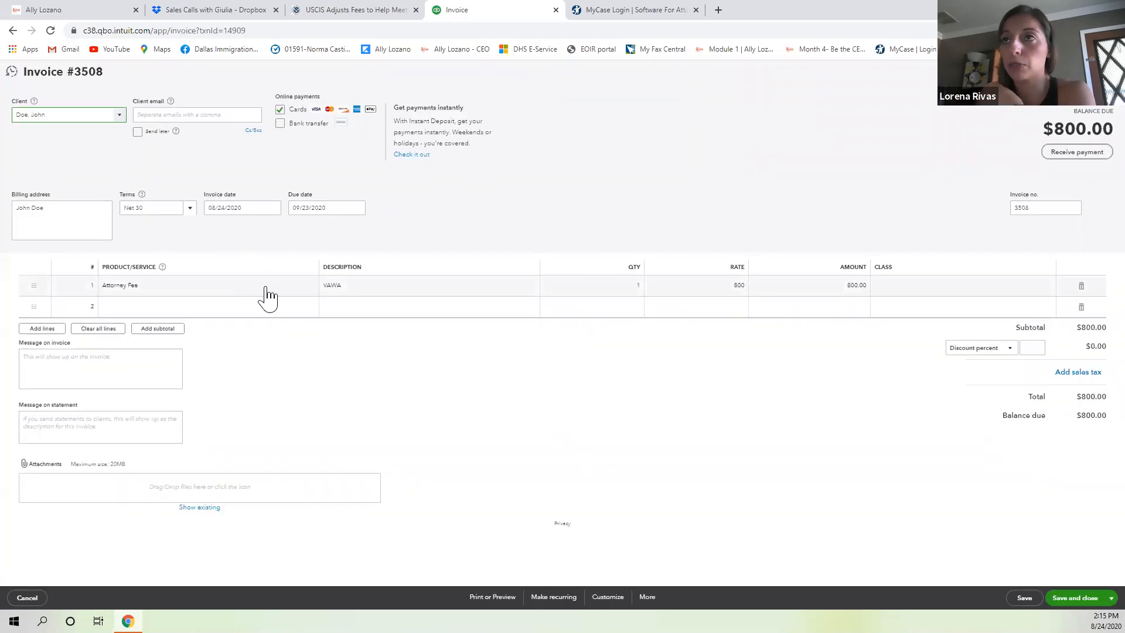
left_click(267, 287)
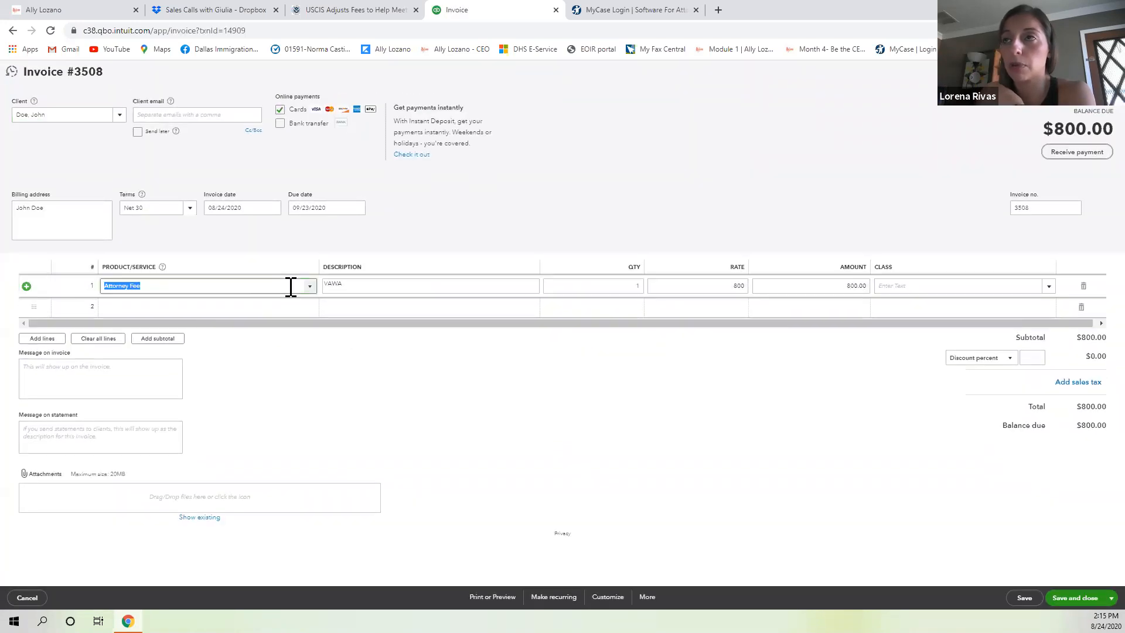
left_click(309, 286)
left_click(309, 286)
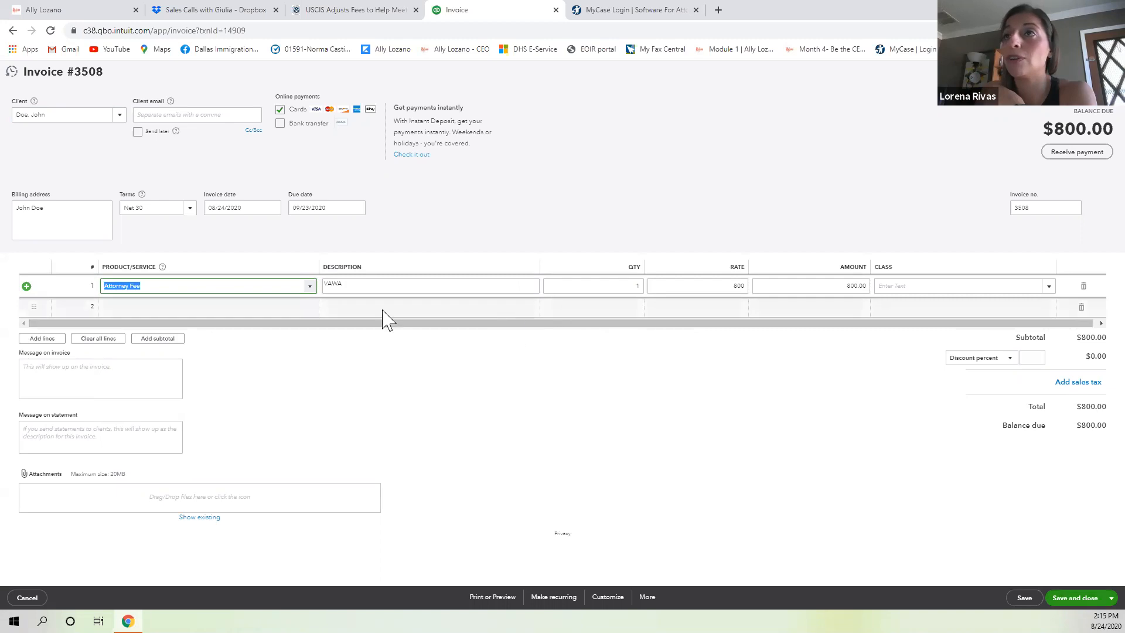
left_click(359, 209)
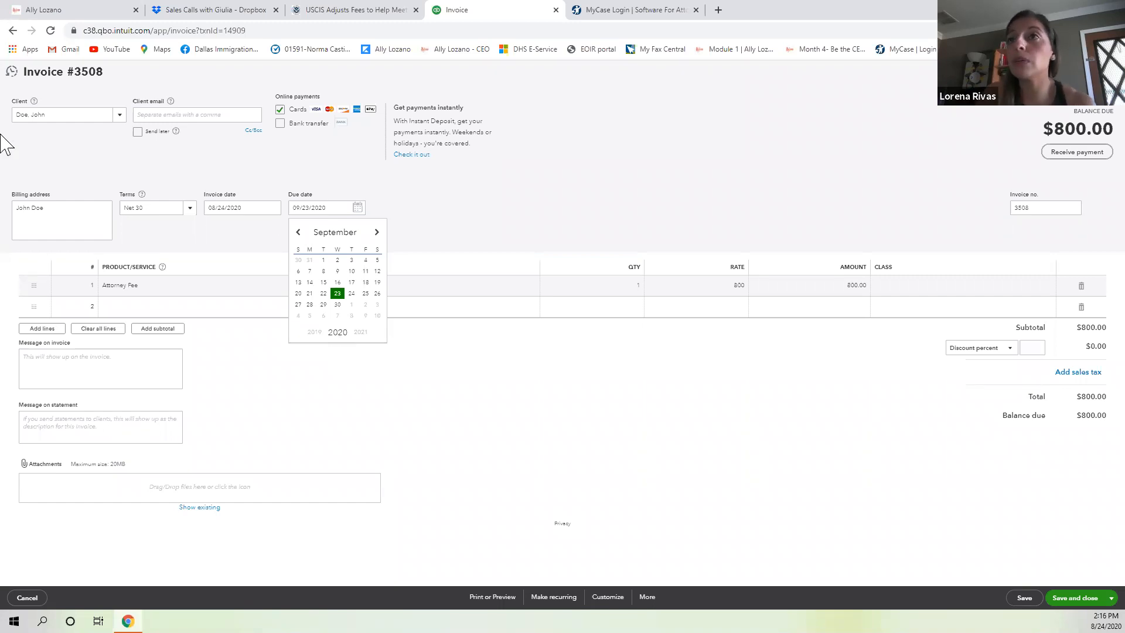
left_click(189, 208)
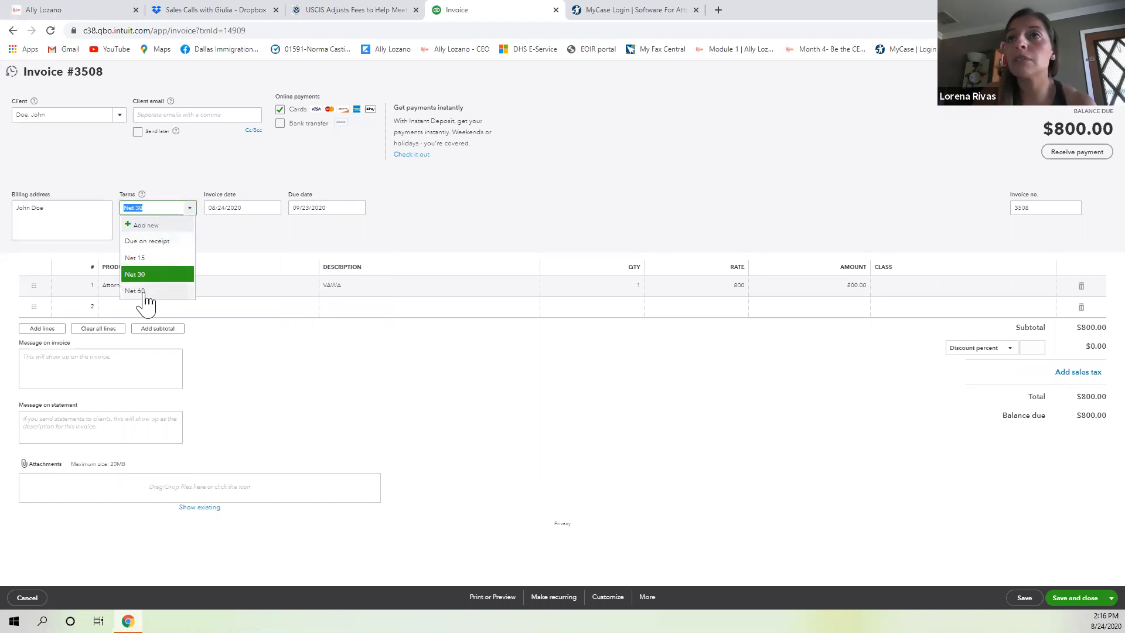
left_click(146, 226)
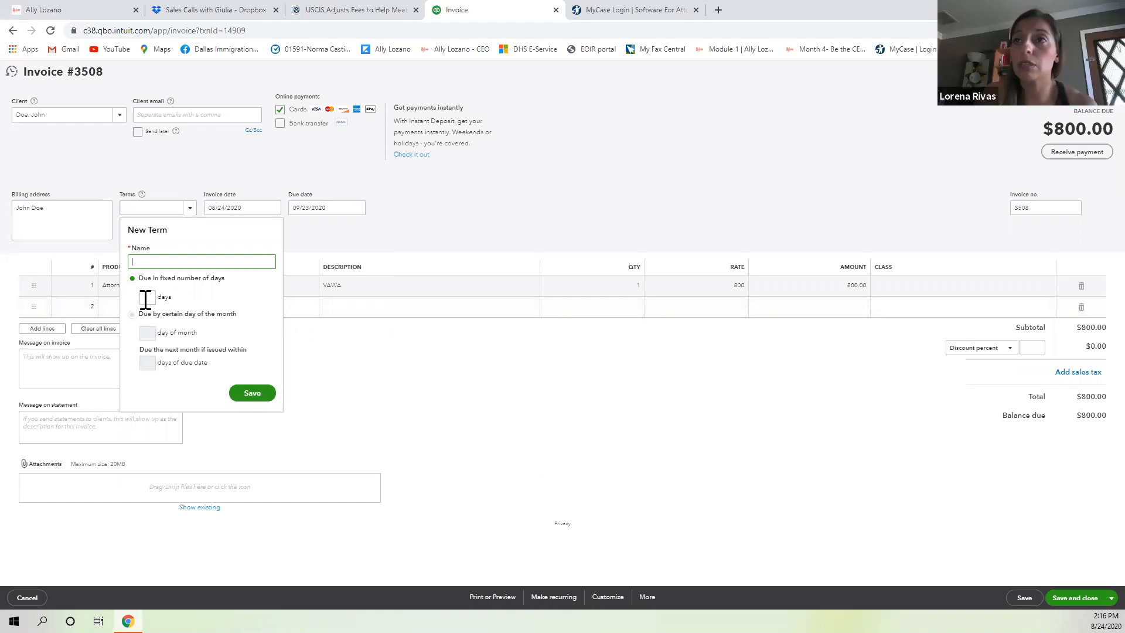
left_click(360, 255)
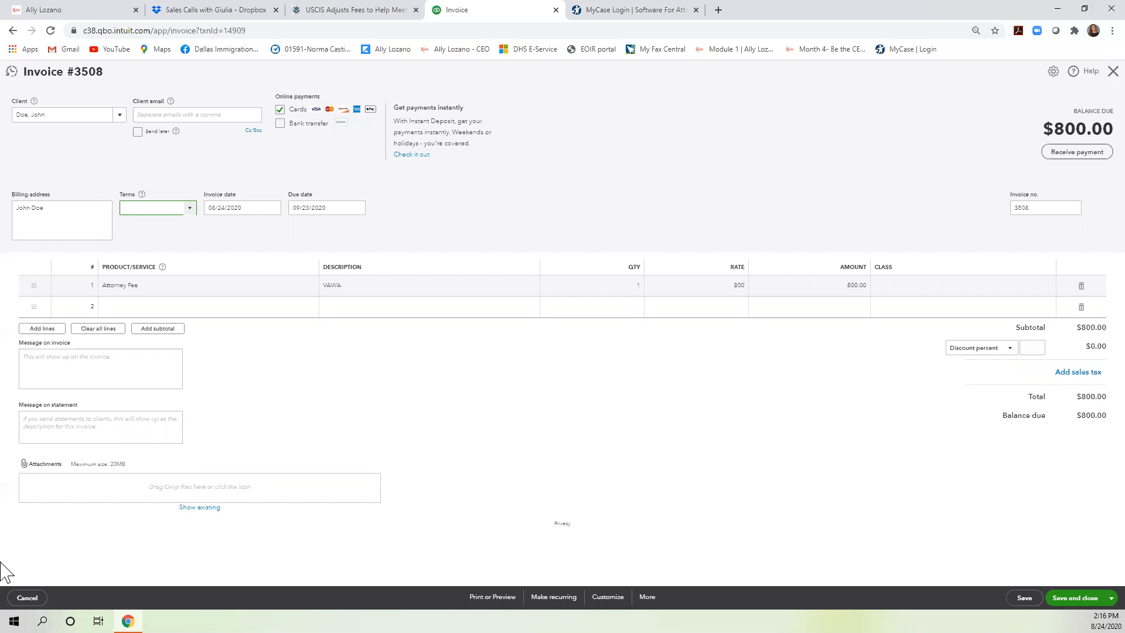
left_click(1073, 598)
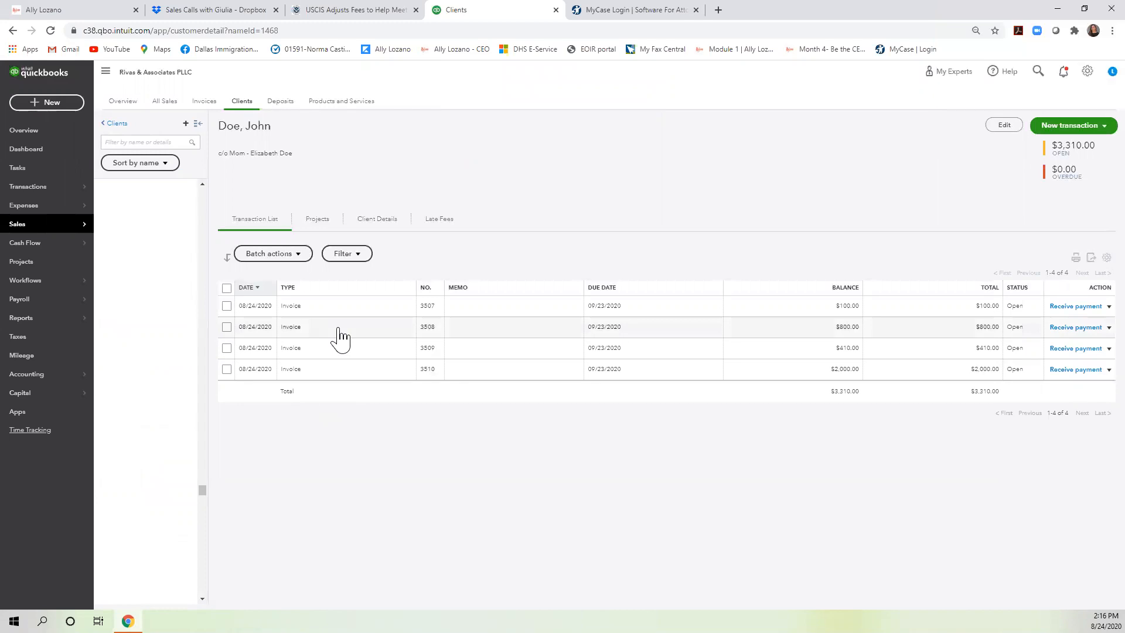
left_click(321, 354)
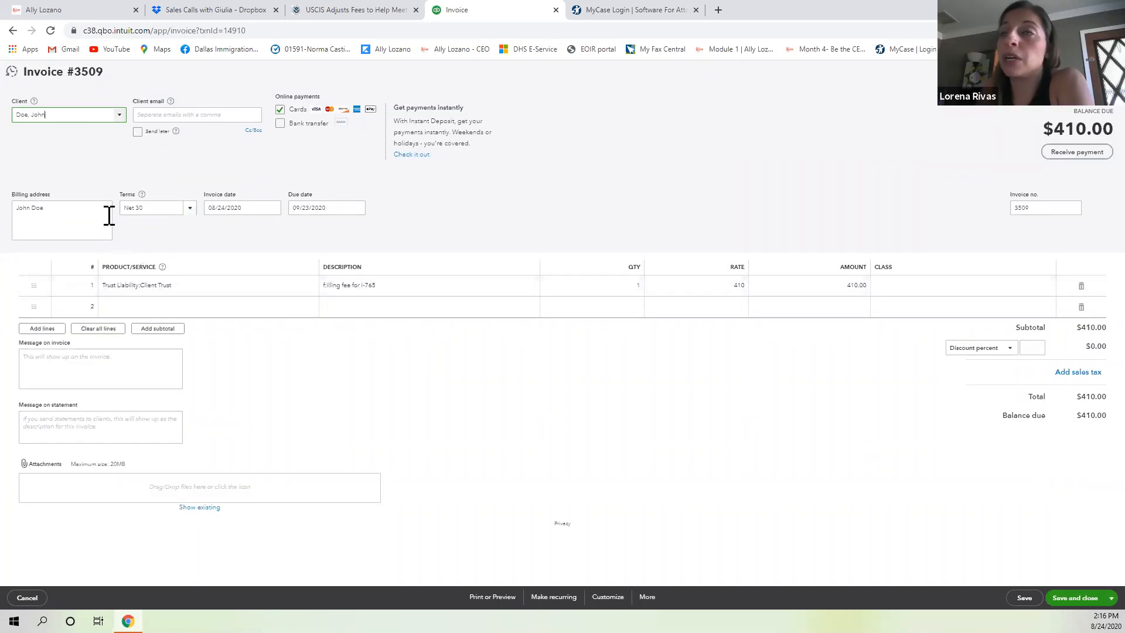
Keep line 1's $410 I-765 fee on Trust Liability:Client Trust and save invoice 3509.
left_click(320, 287)
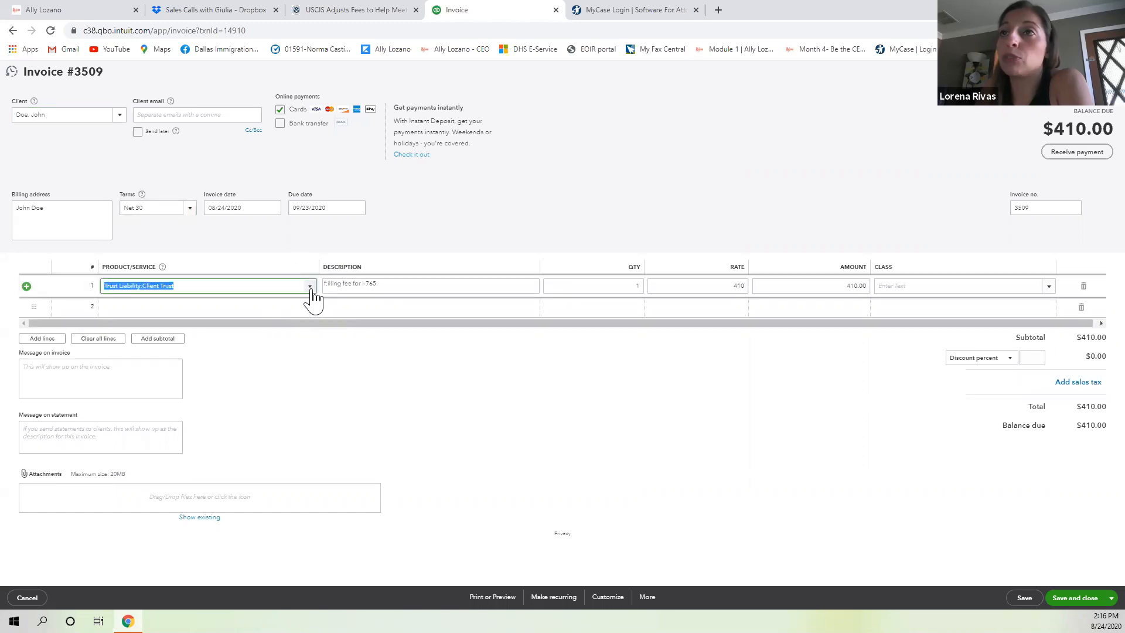
left_click(311, 288)
scroll(282, 363, "up", 3)
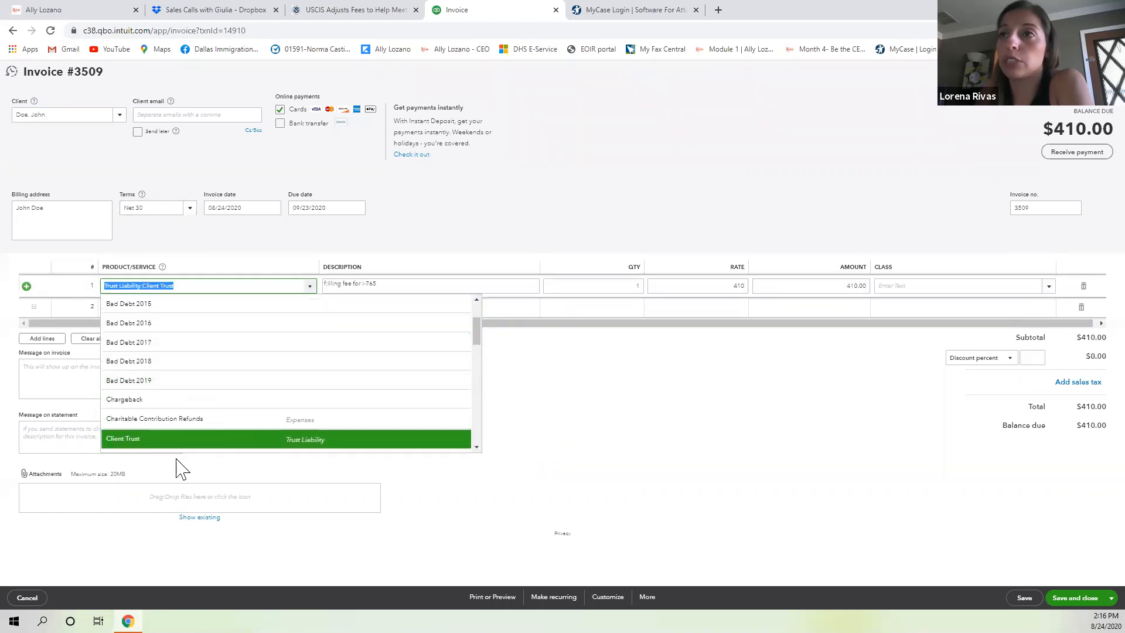
left_click(196, 455)
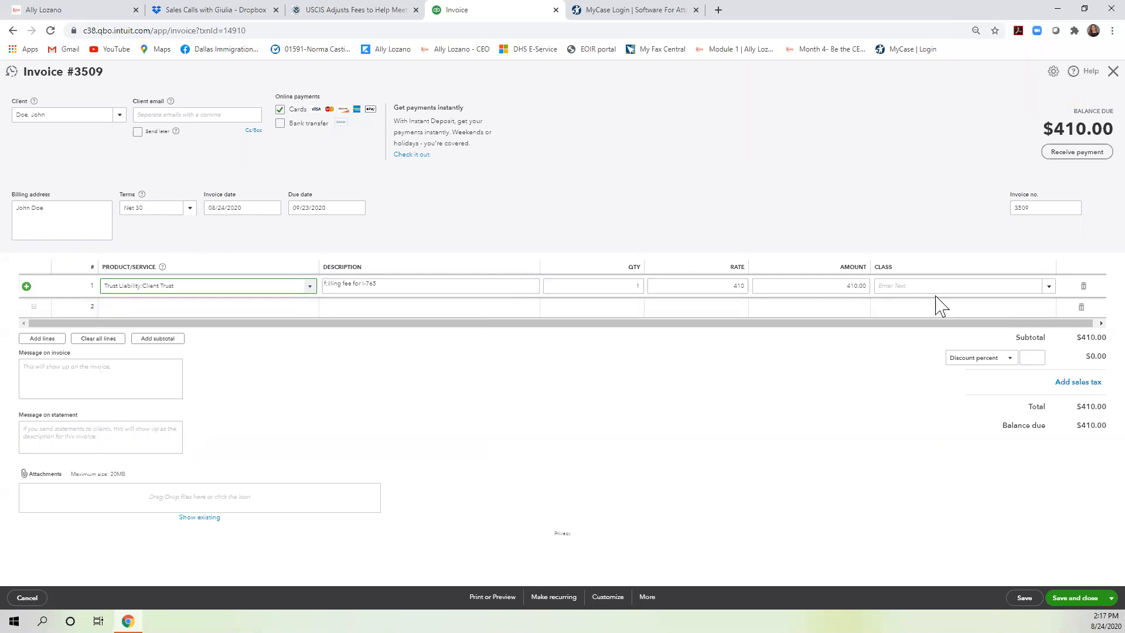
left_click(221, 286)
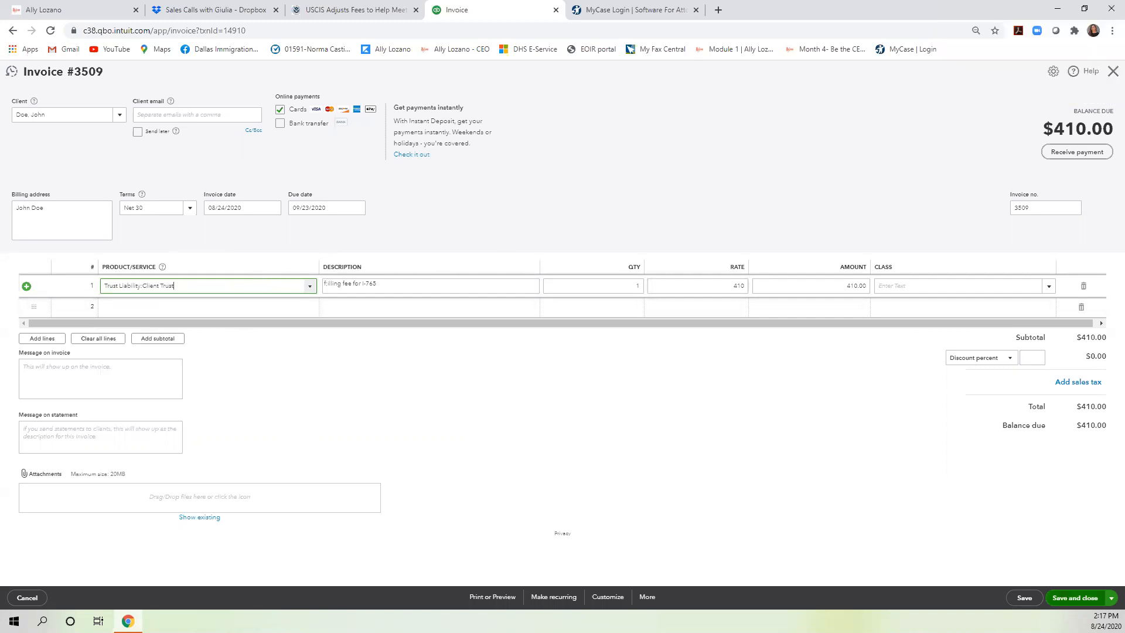
left_click(1075, 597)
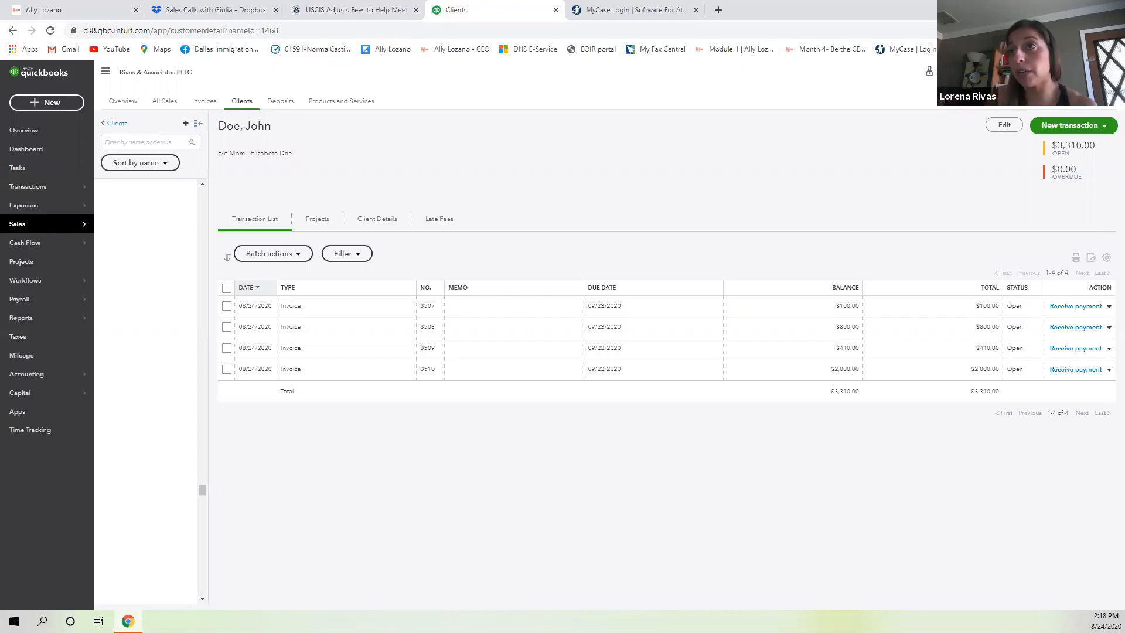
left_click(325, 375)
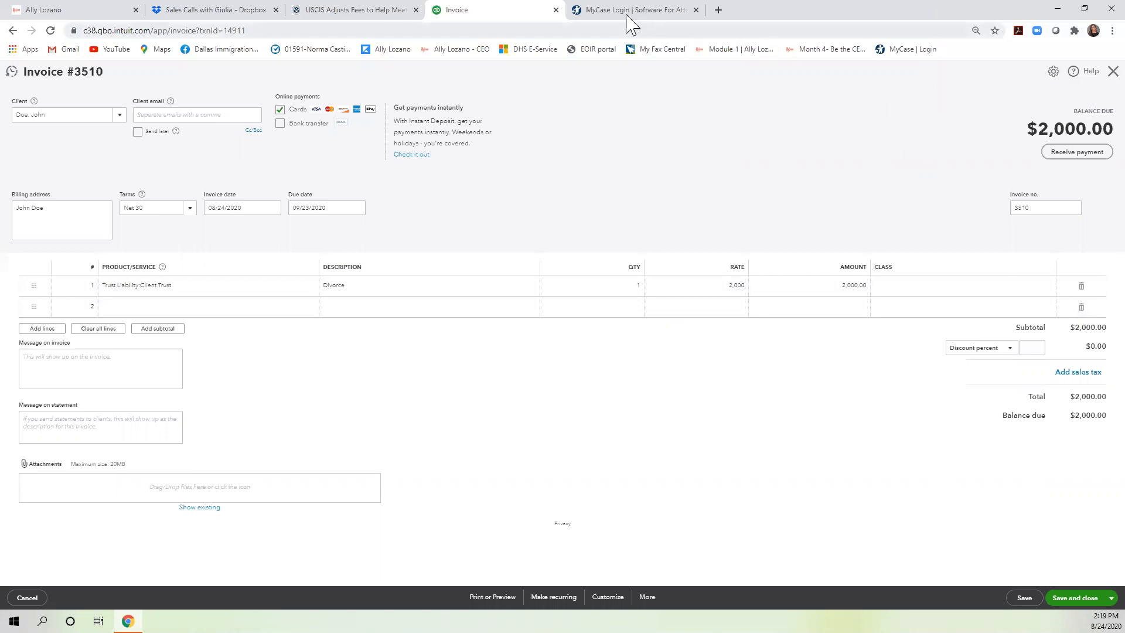
left_click(1112, 72)
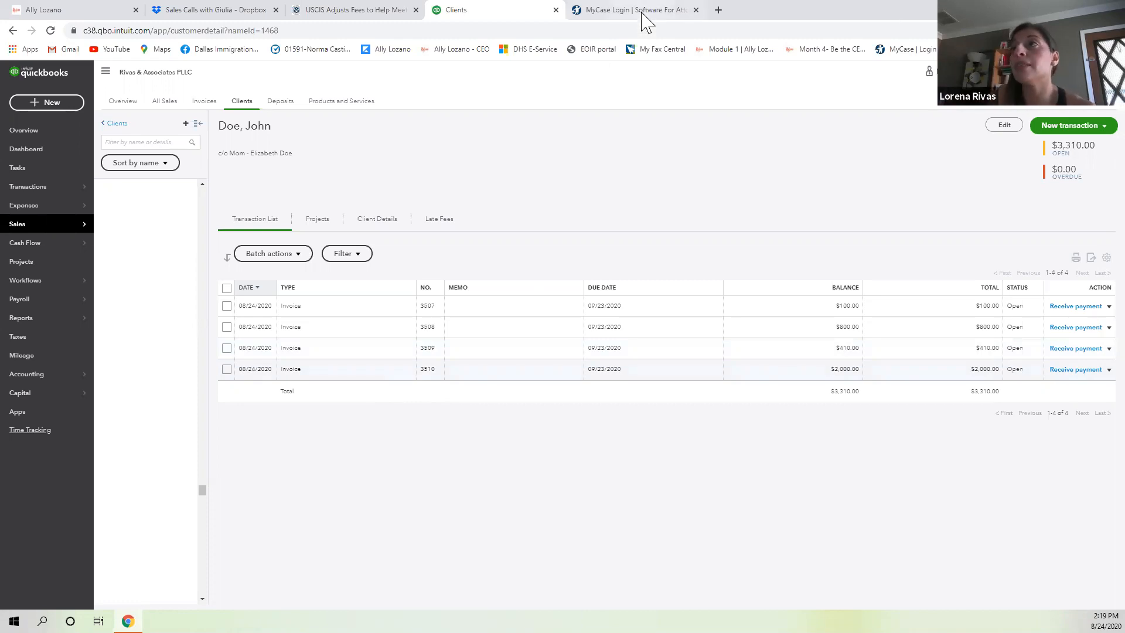
left_click(627, 10)
Sign in to MyCase, search for the first client by name and open their contact page.
left_click(276, 334)
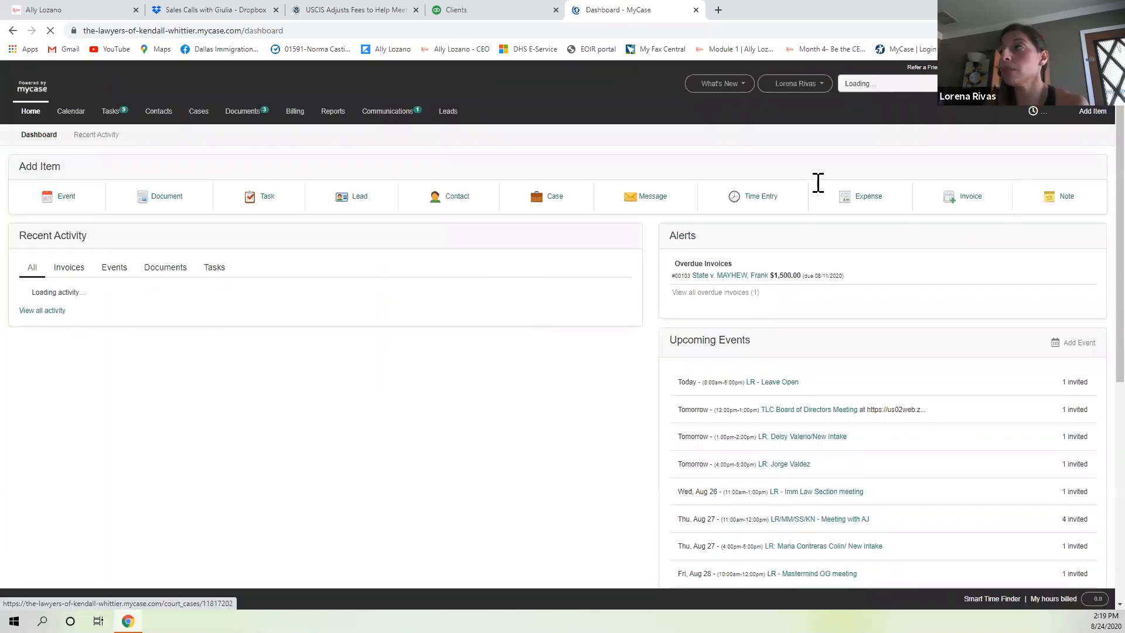
left_click(902, 88)
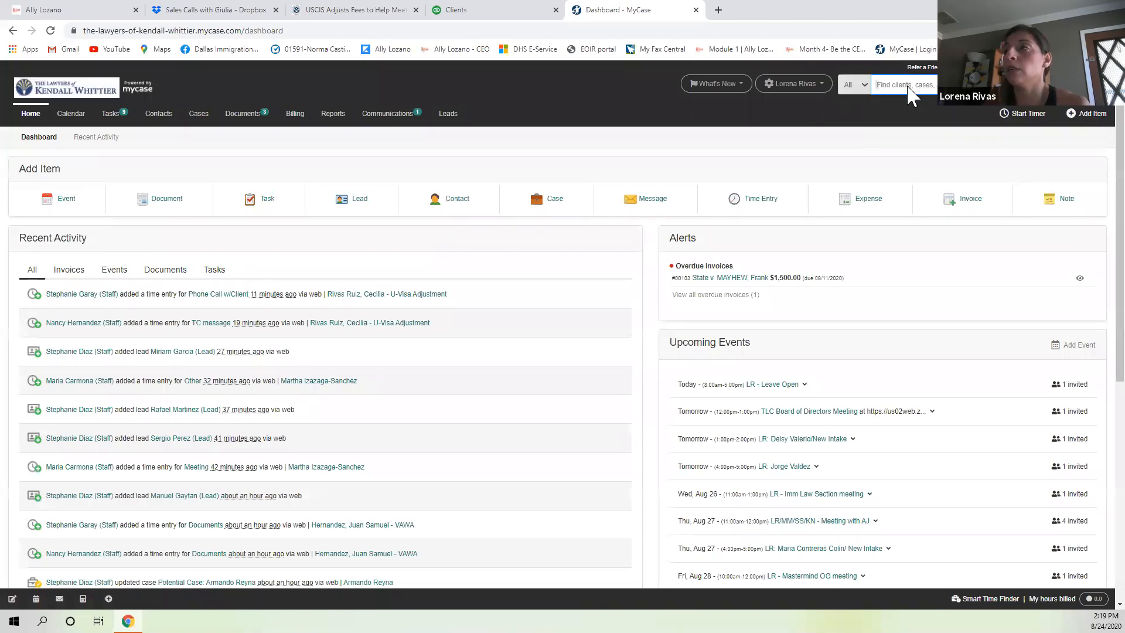
type("brenda")
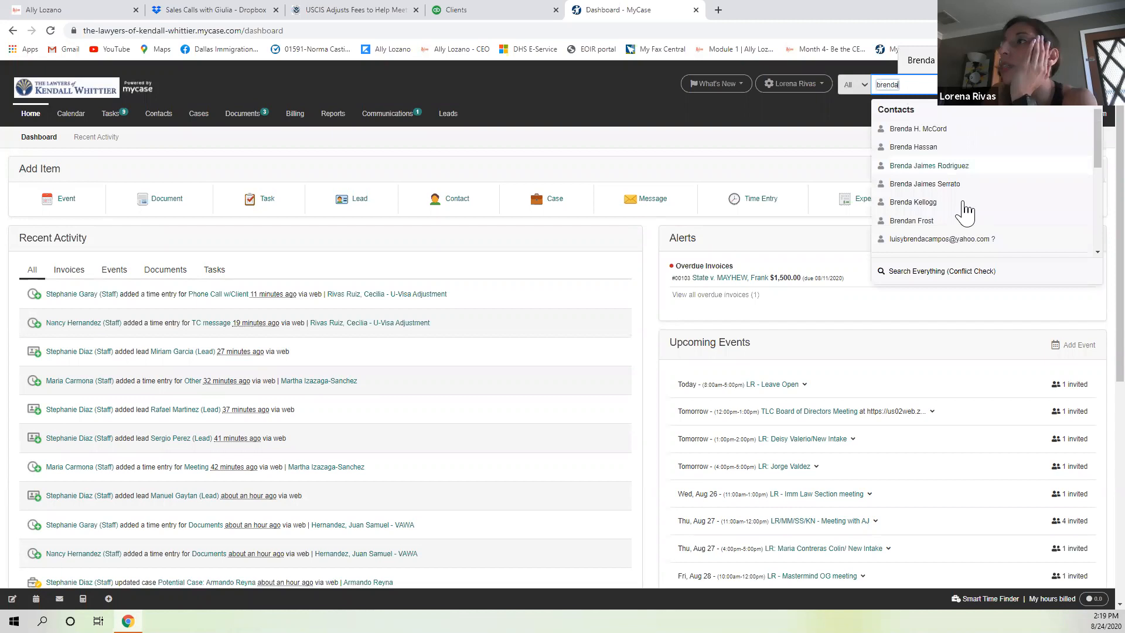
scroll(969, 213, "down", 5)
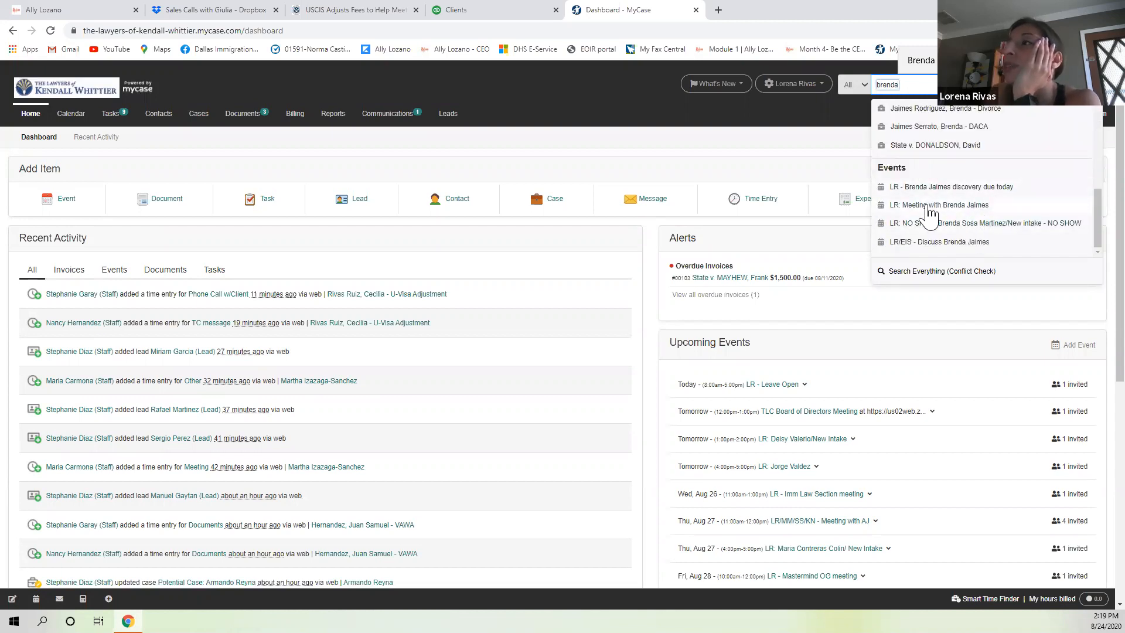
scroll(929, 217, "up", 2)
scroll(929, 217, "down", 3)
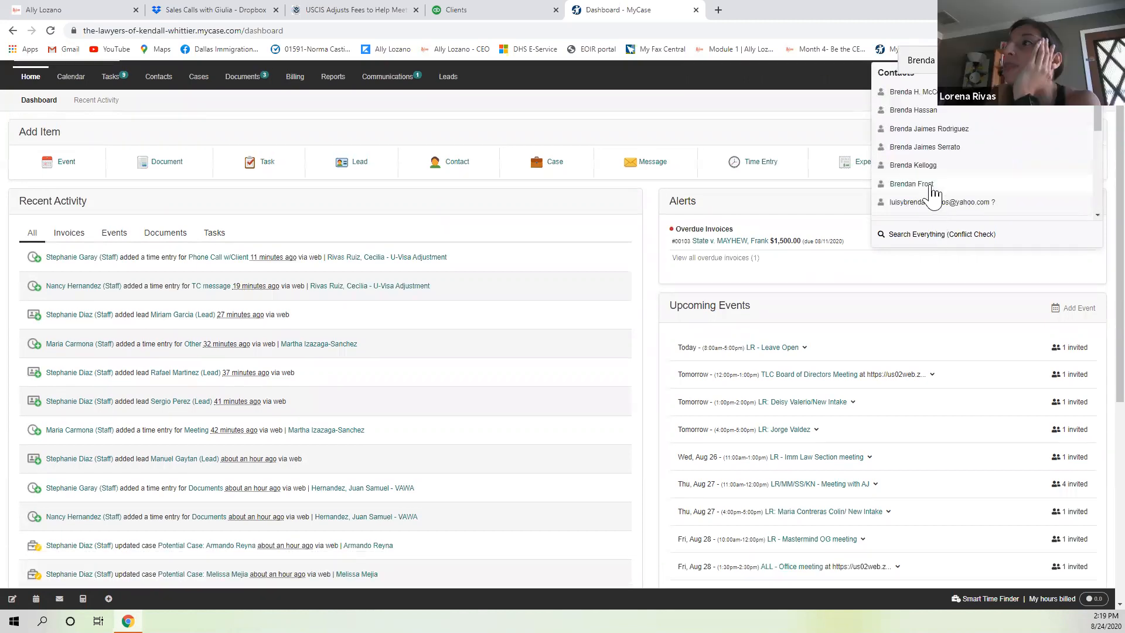
scroll(950, 161, "down", 1)
scroll(950, 161, "down", 2)
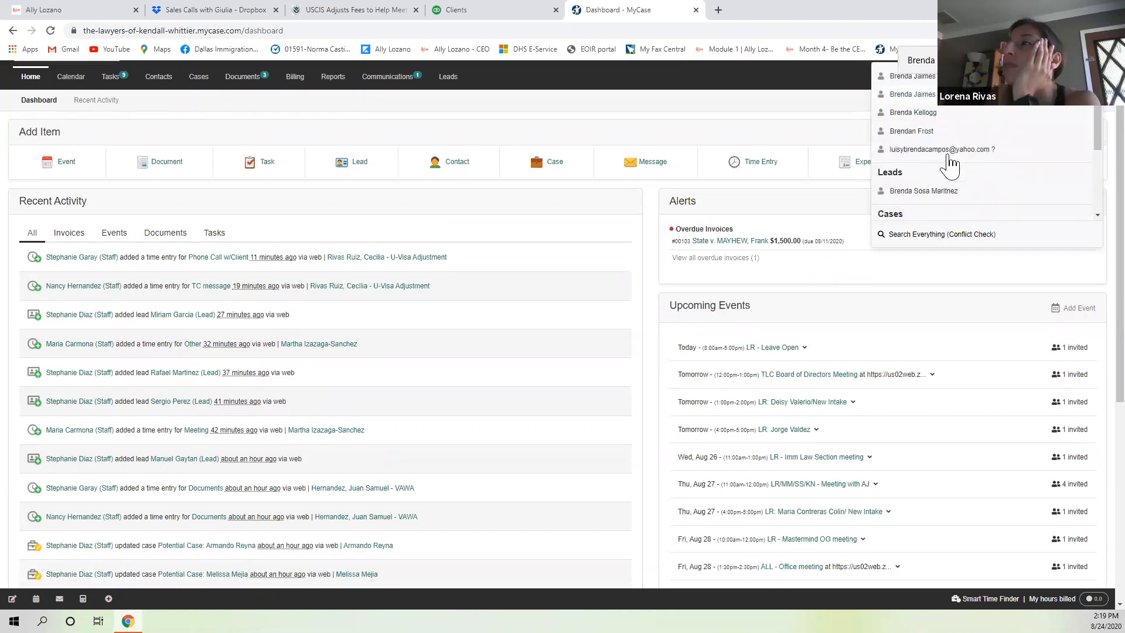
left_click(949, 155)
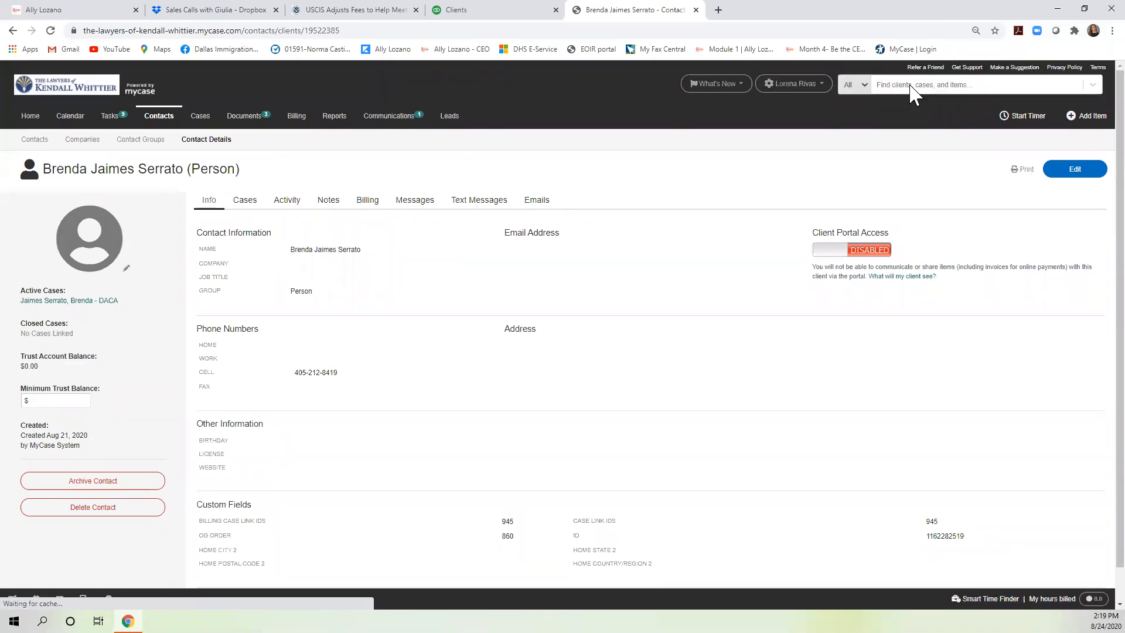
Search for another client by name and open their contact record.
left_click(910, 86)
type("salvador")
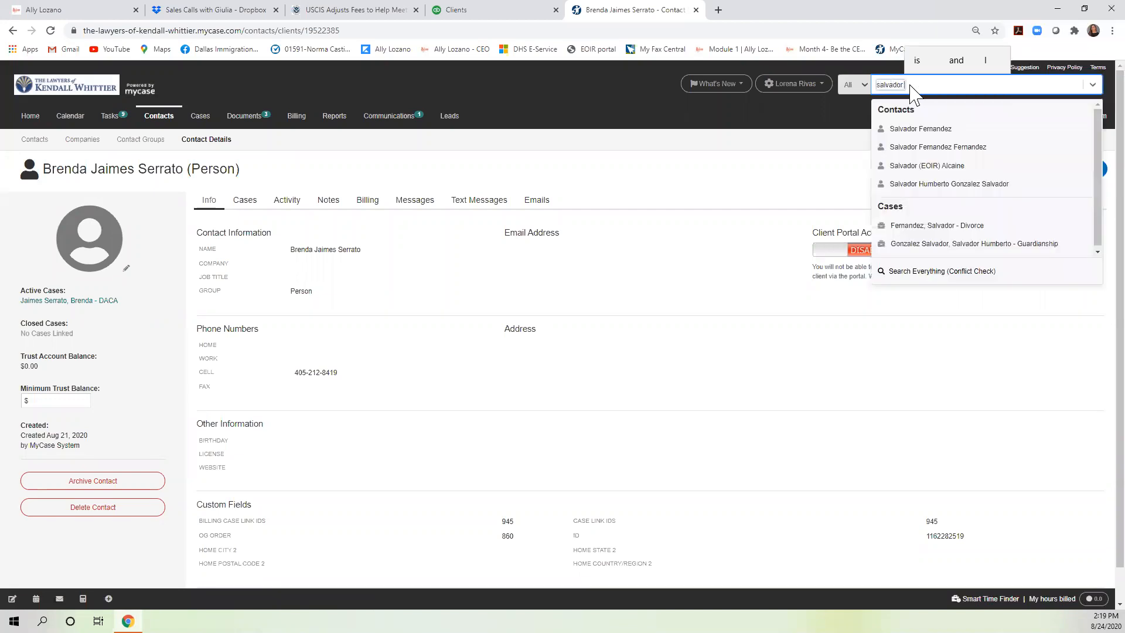
left_click(944, 130)
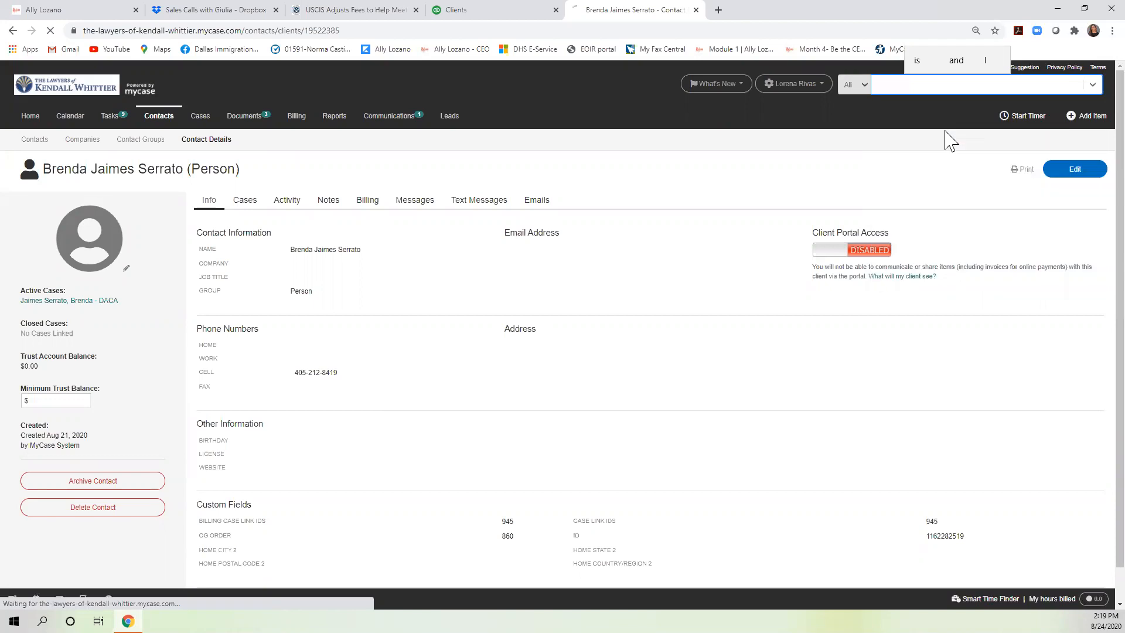
Open the client's divorce case and show its Time & Billing overview.
left_click(245, 200)
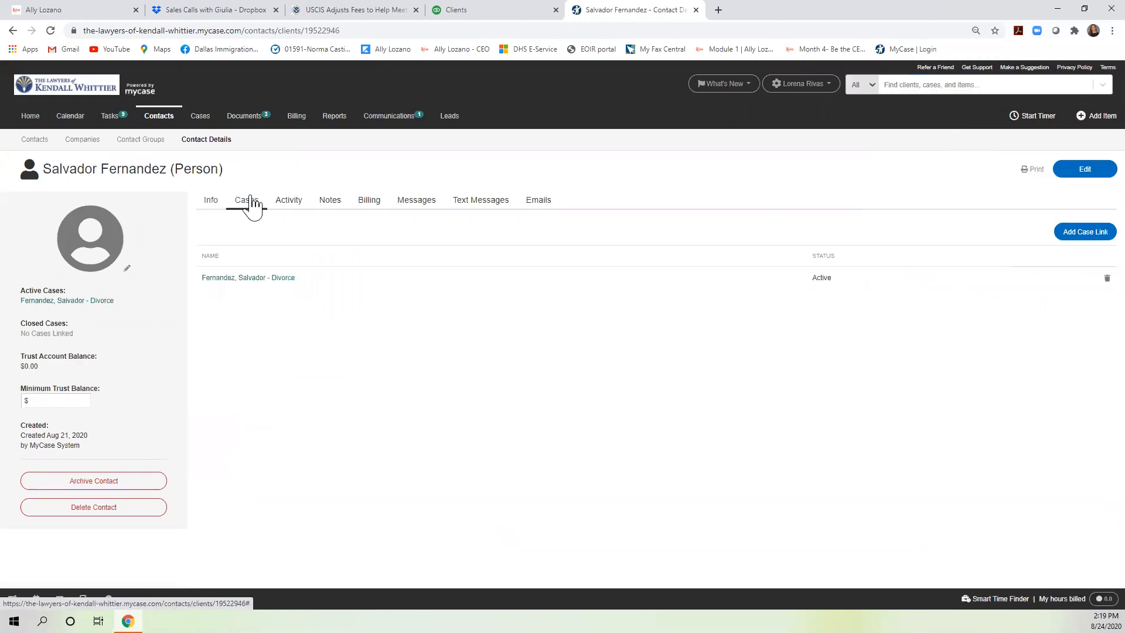
left_click(256, 280)
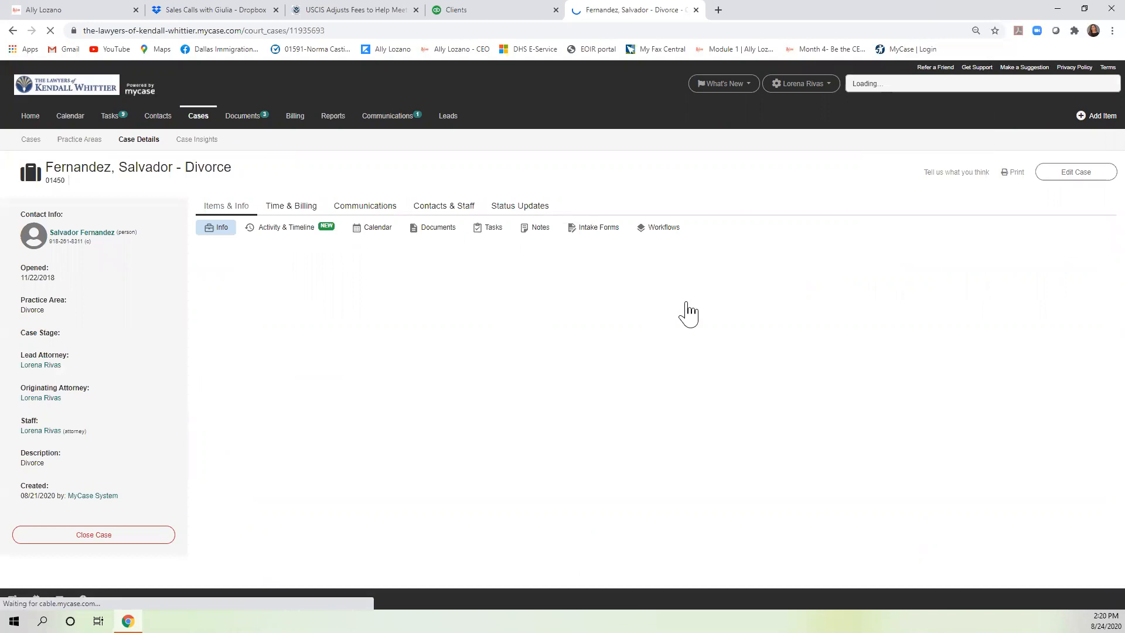
left_click(271, 209)
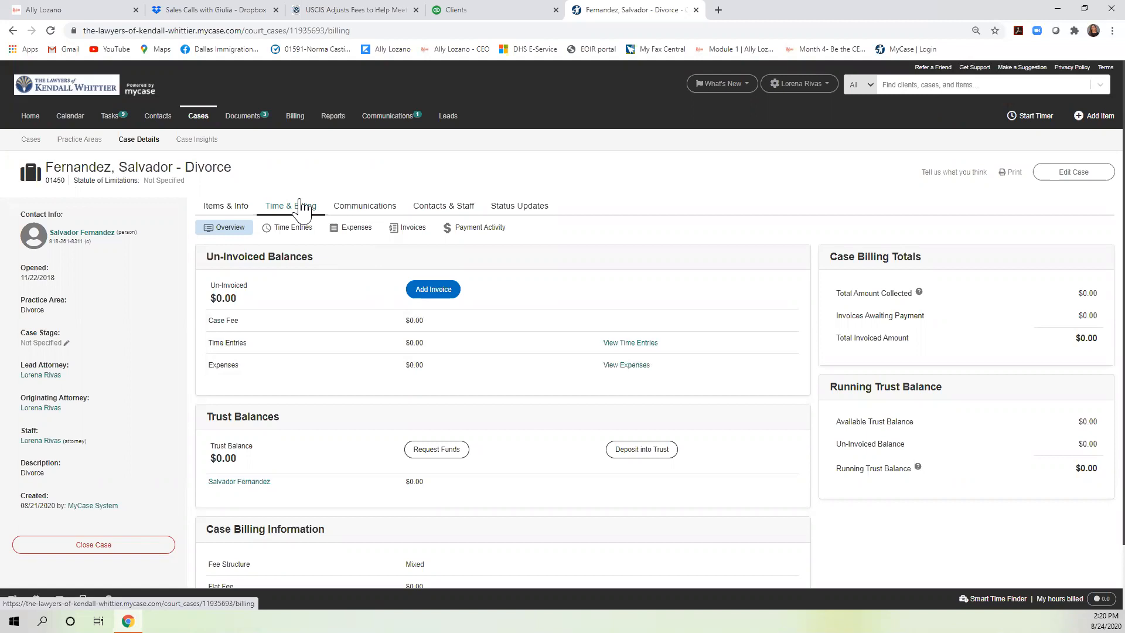
Check the QuickBooks client page, then return to MyCase and select the web address.
left_click(476, 10)
left_click(636, 11)
left_click(554, 30)
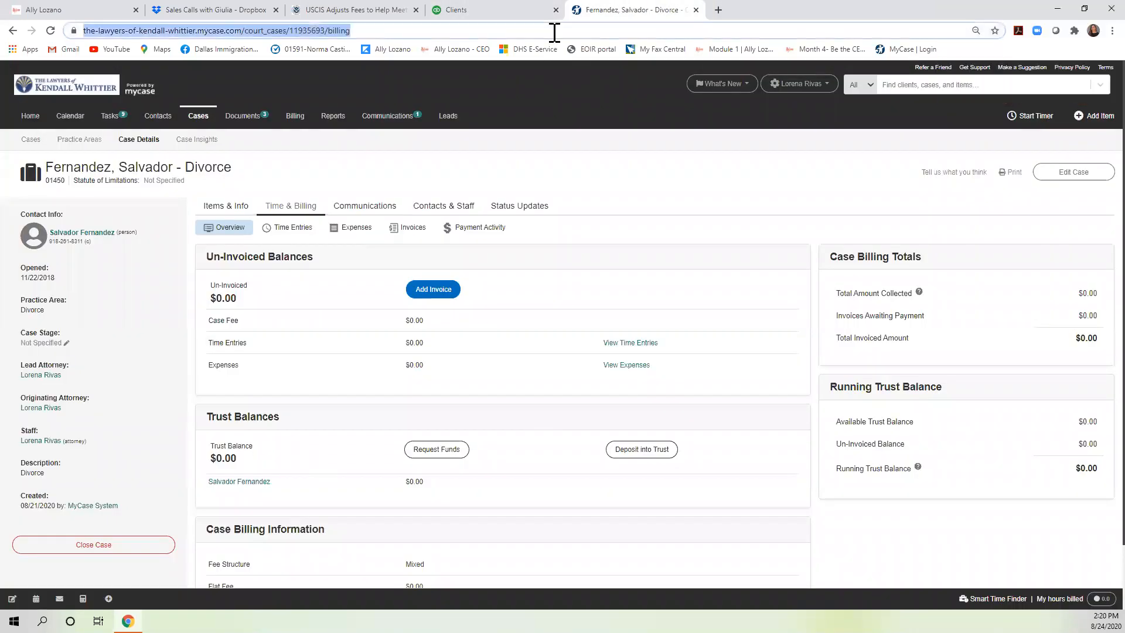
Go to clio.com and sign in to Clio Manage using the saved password.
type("clio.com")
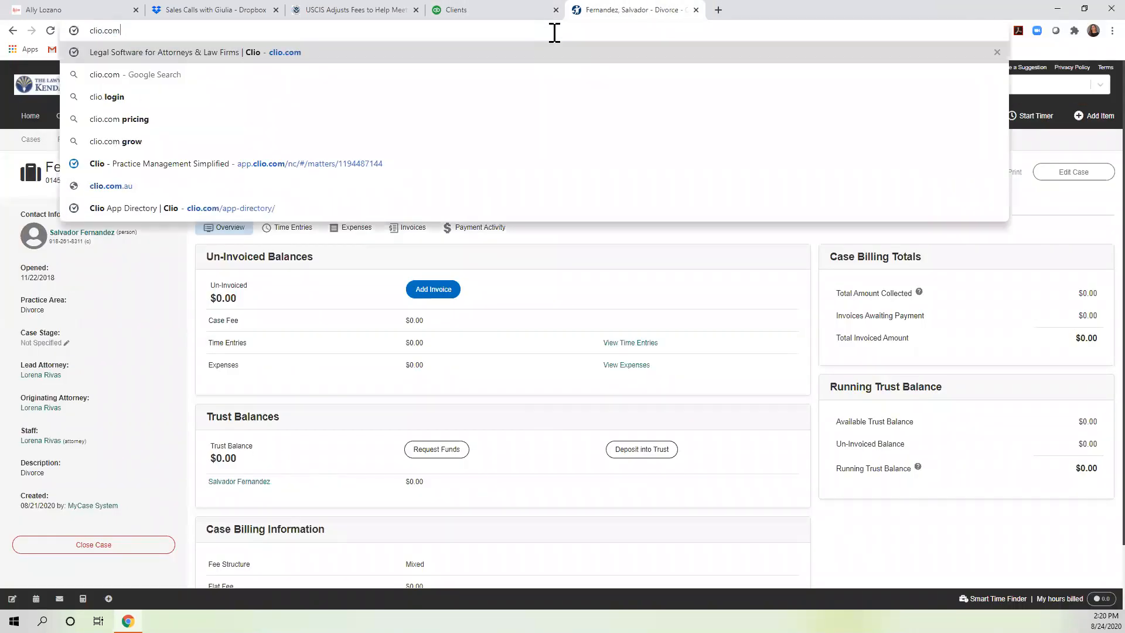
key("Return")
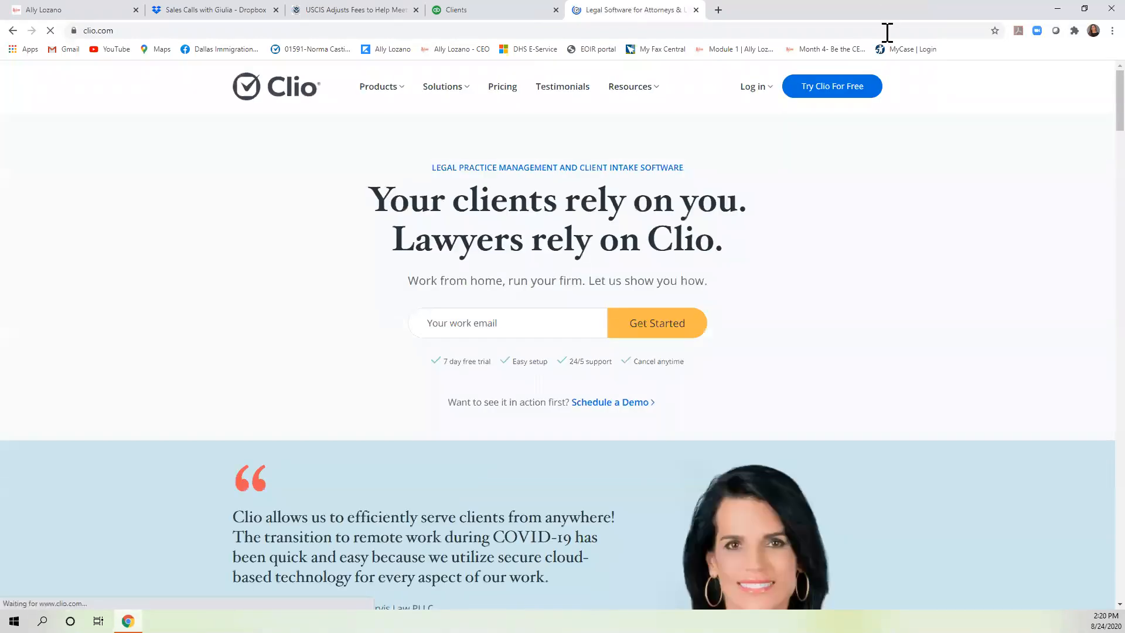
mouse_move(754, 100)
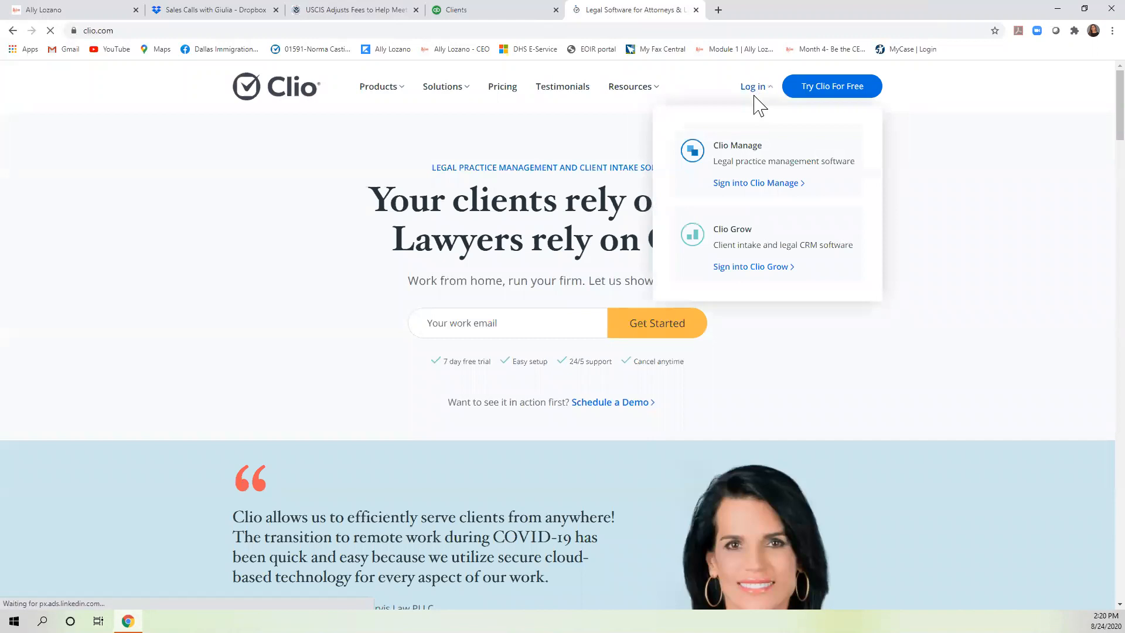
left_click(760, 186)
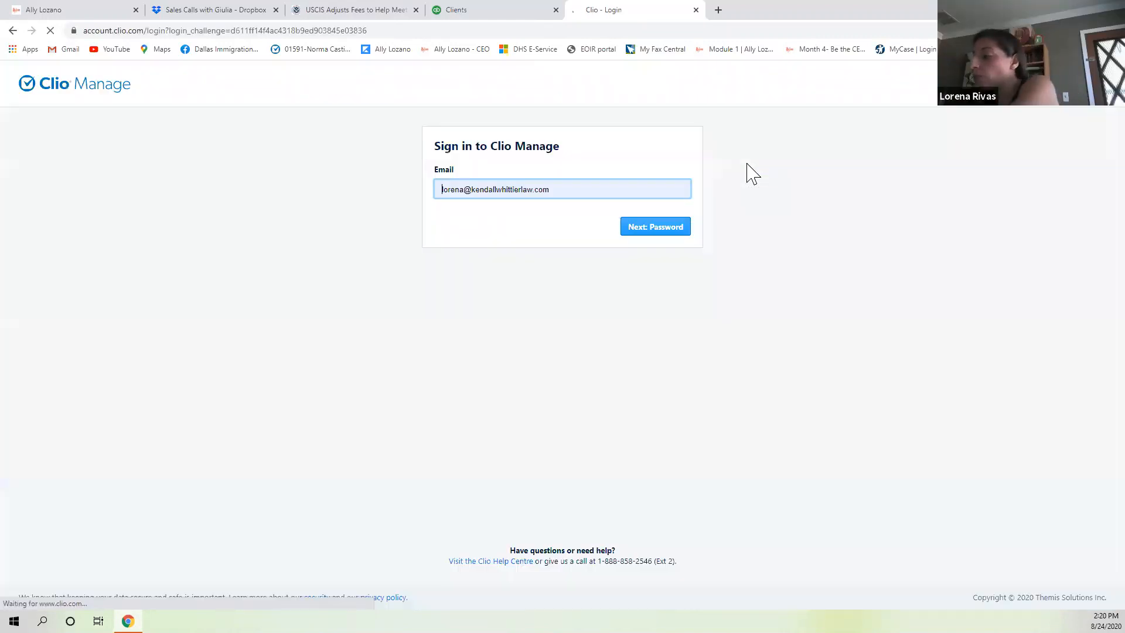
left_click(642, 232)
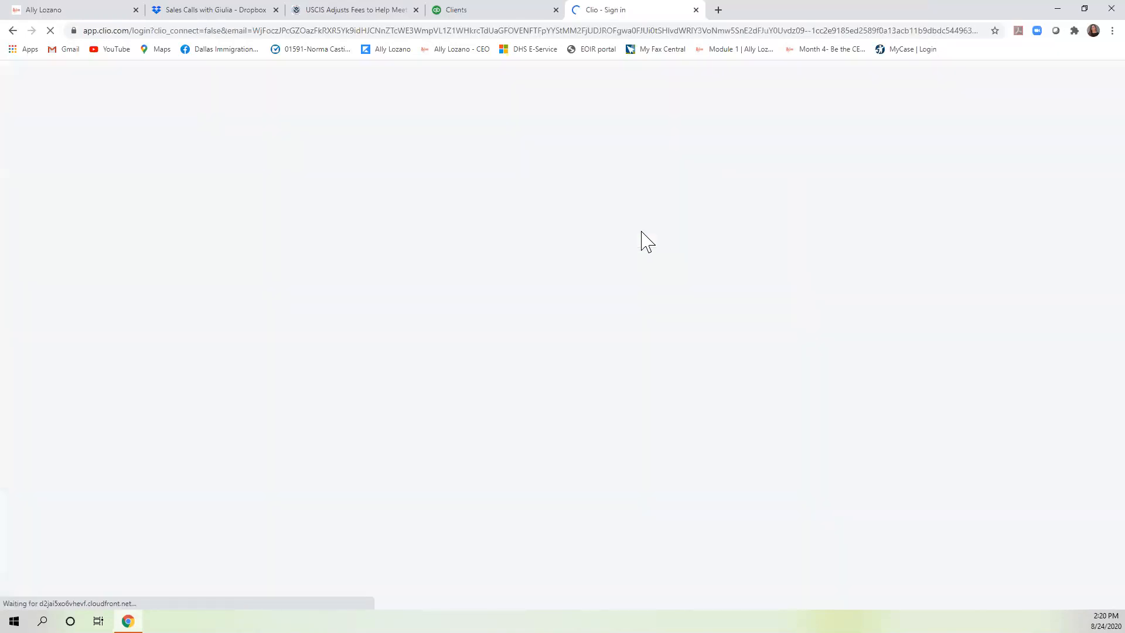
left_click(504, 211)
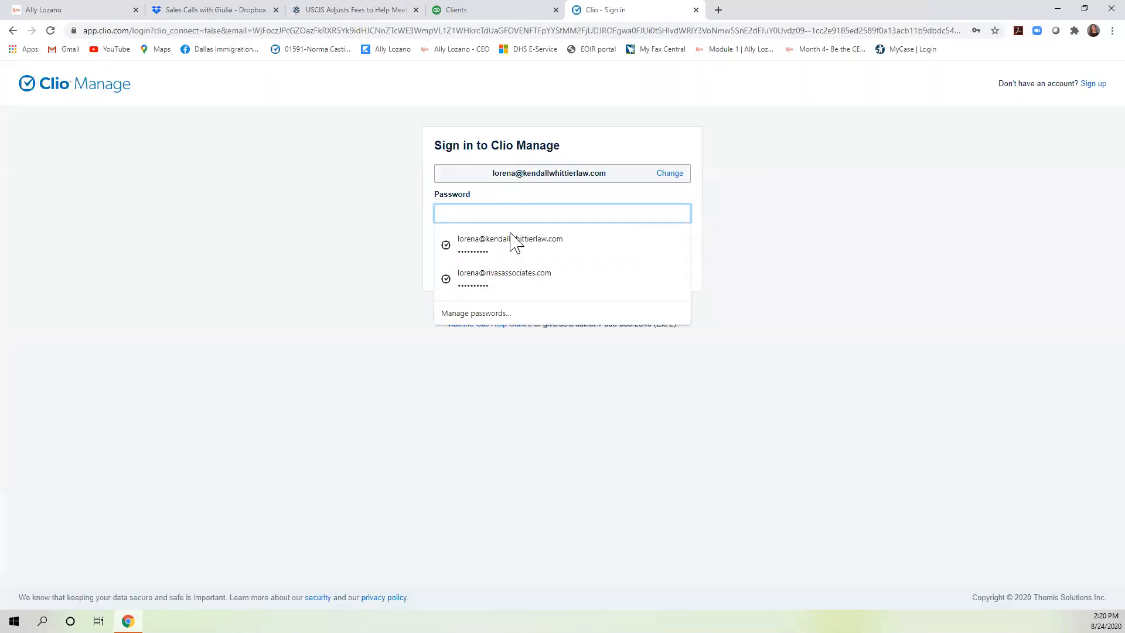
left_click(630, 263)
left_click(670, 271)
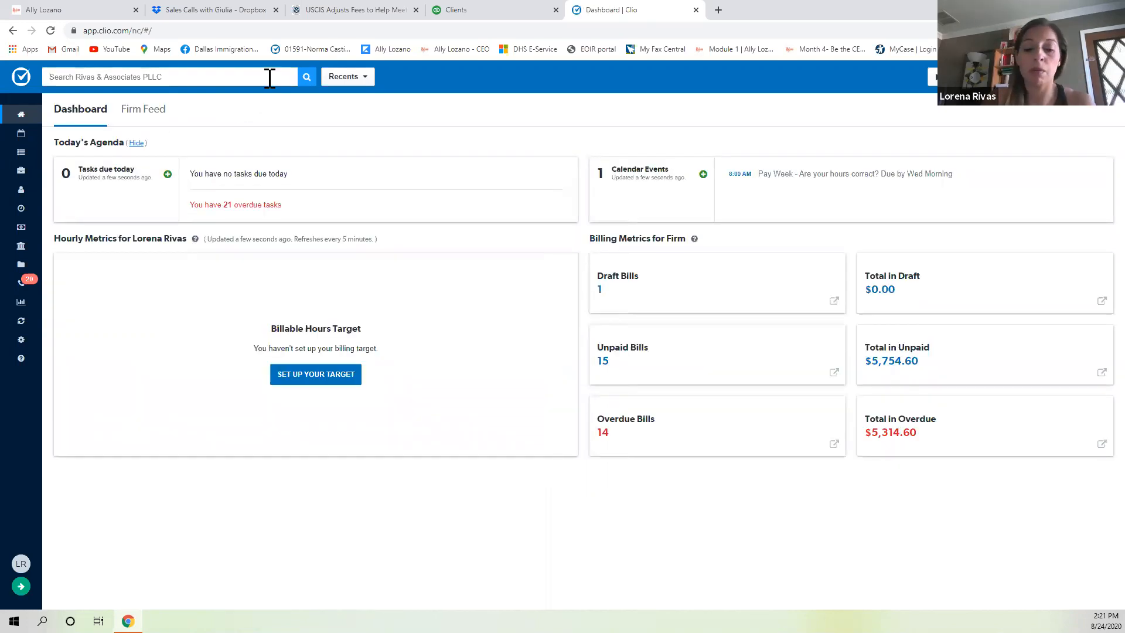
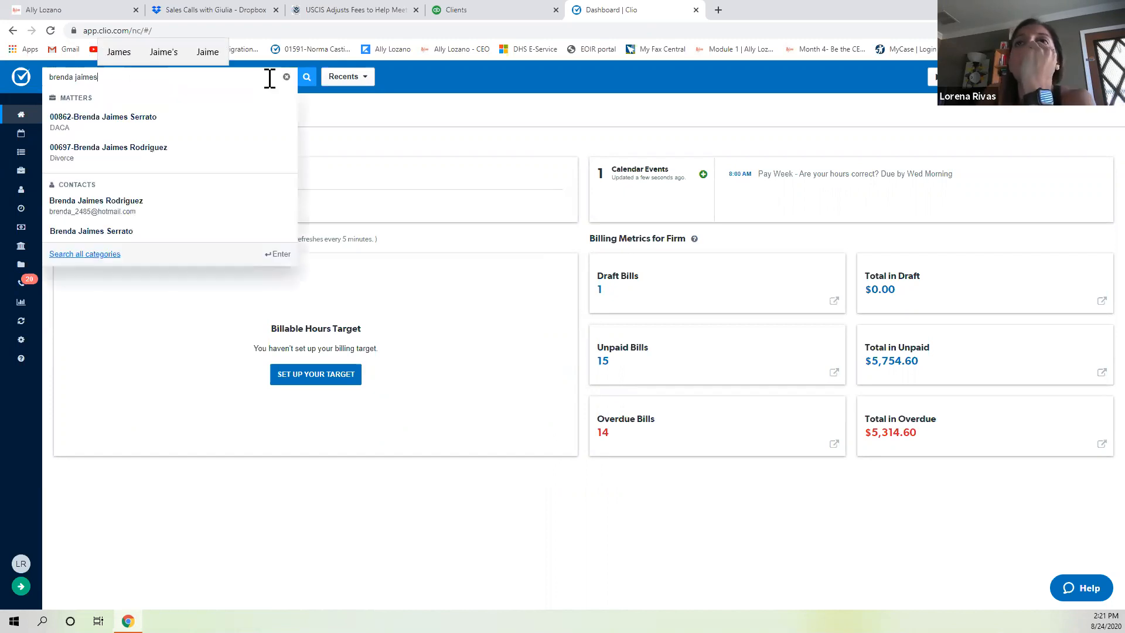
Search for the client, open their divorce matter, and Quick bill the $1,555.61 work in progress.
left_click(157, 167)
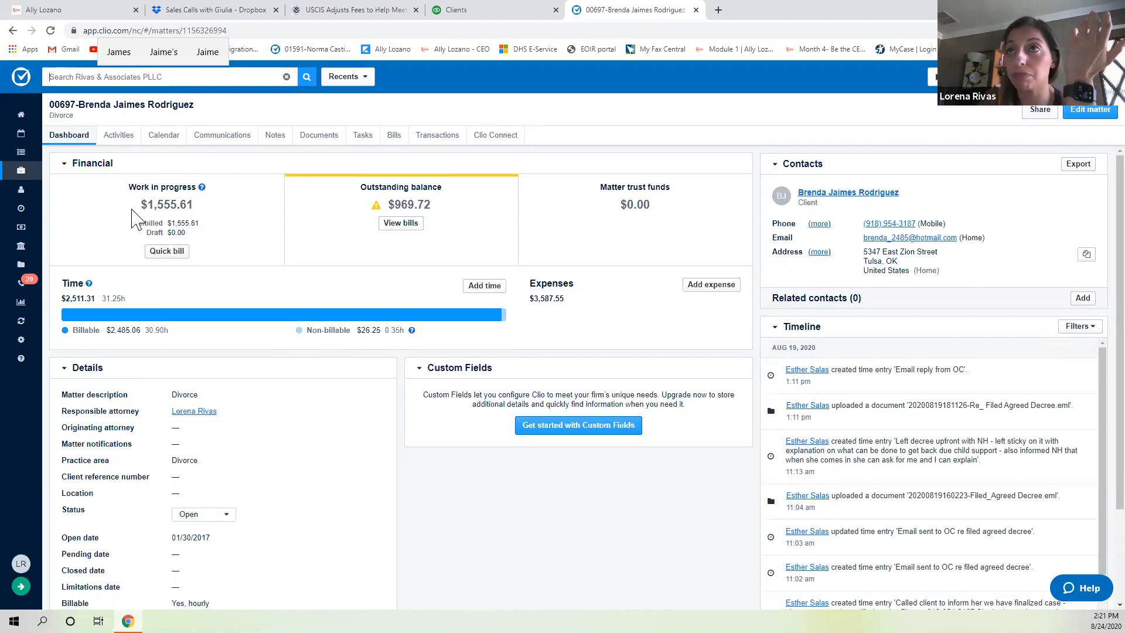
left_click(167, 251)
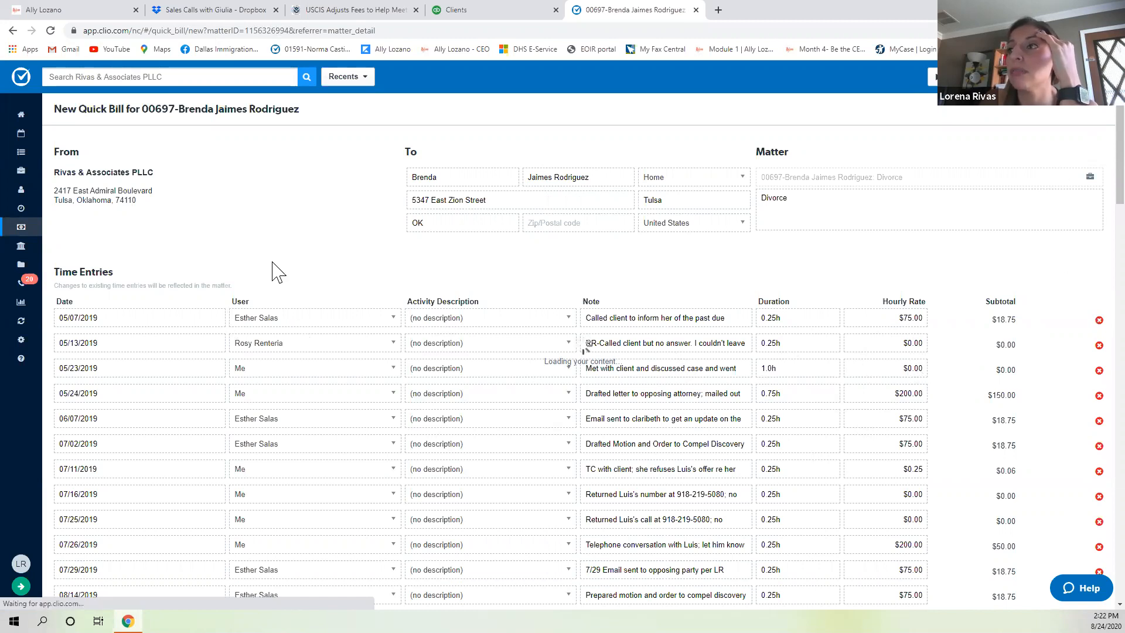
Set the Email reply from OC entry's rate to 0.00 and generate the $1,548.11 bill.
scroll(301, 274, "down", 2)
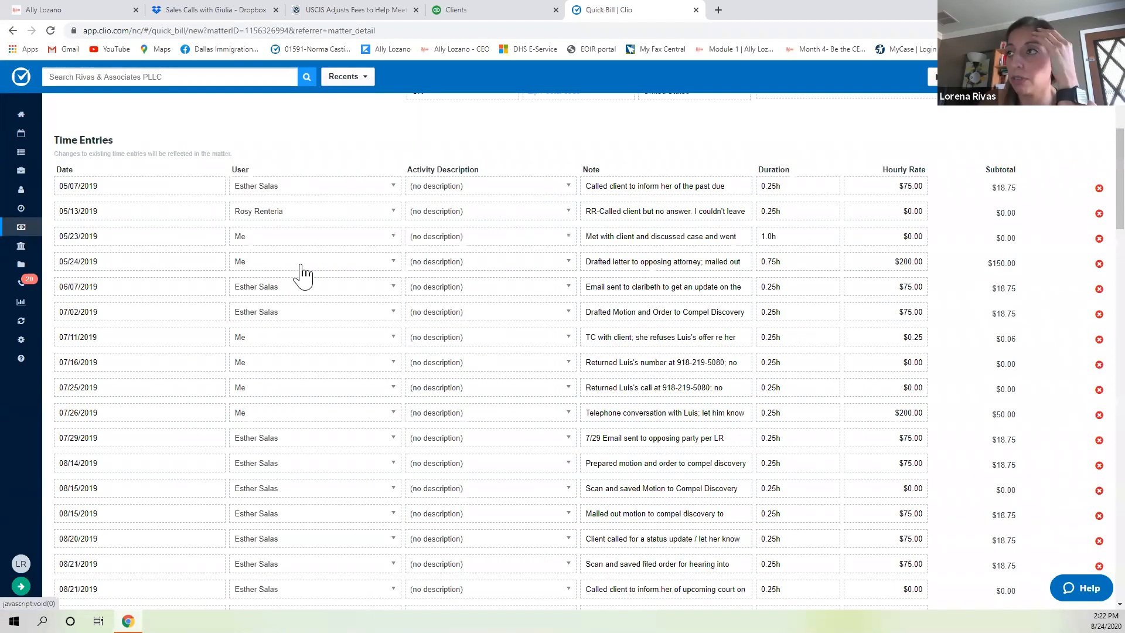
scroll(491, 357, "down", 20)
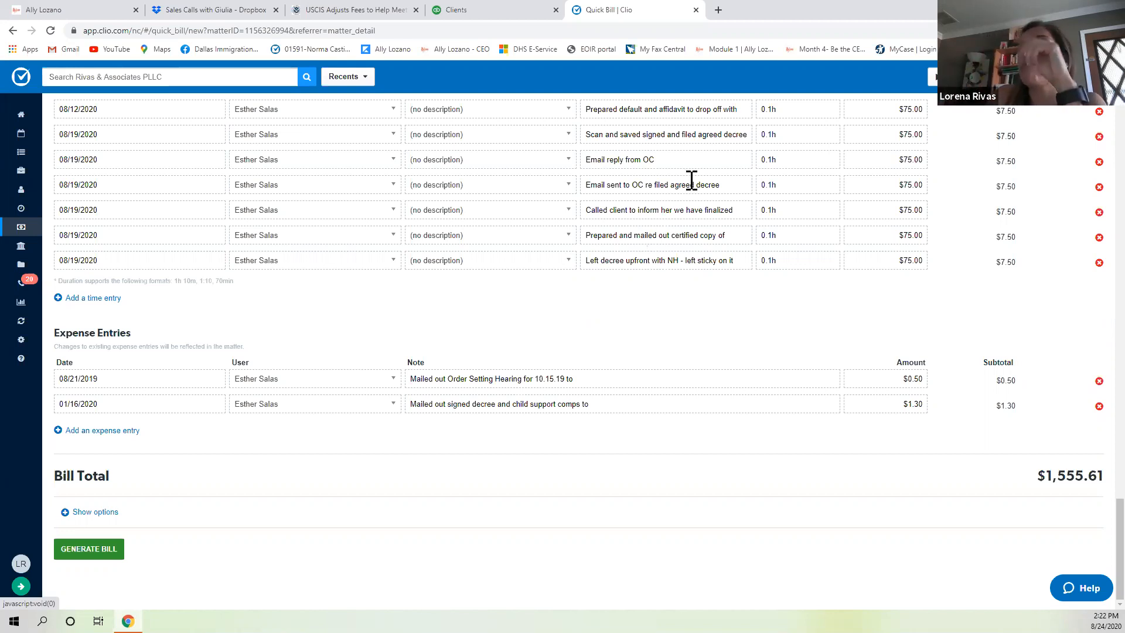
left_click(706, 162)
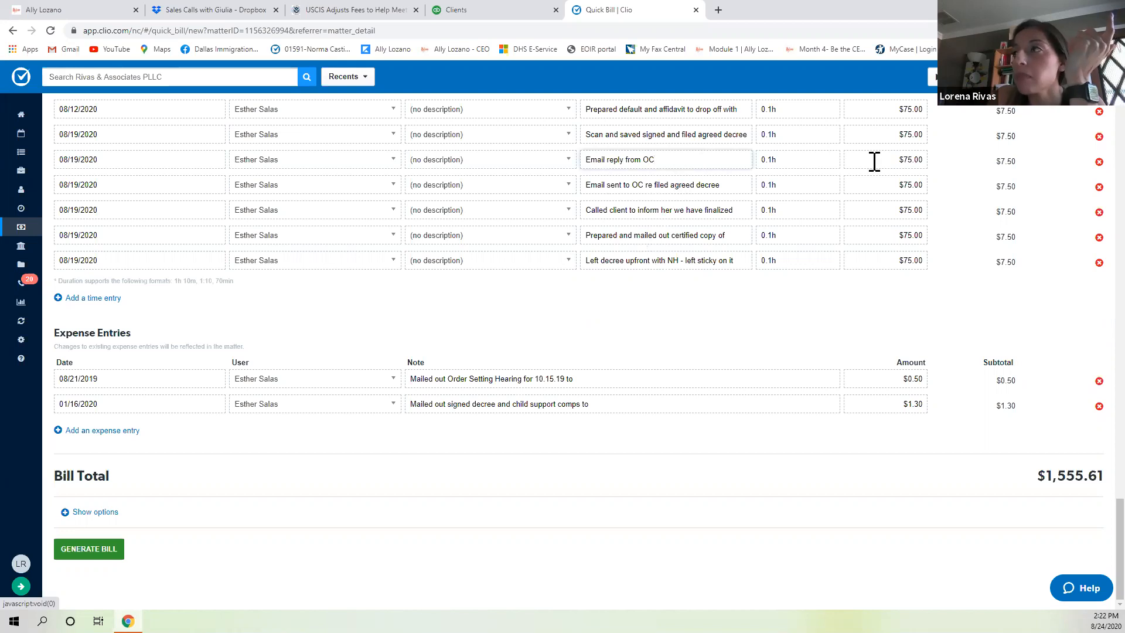
left_click(868, 162)
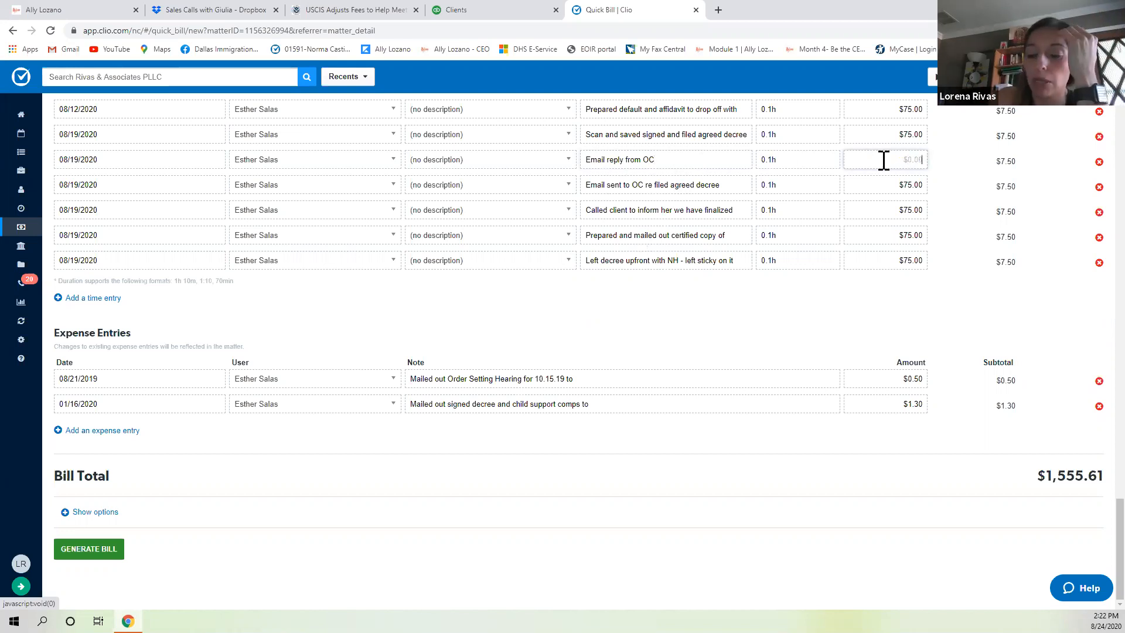
type("0.00")
key("Tab")
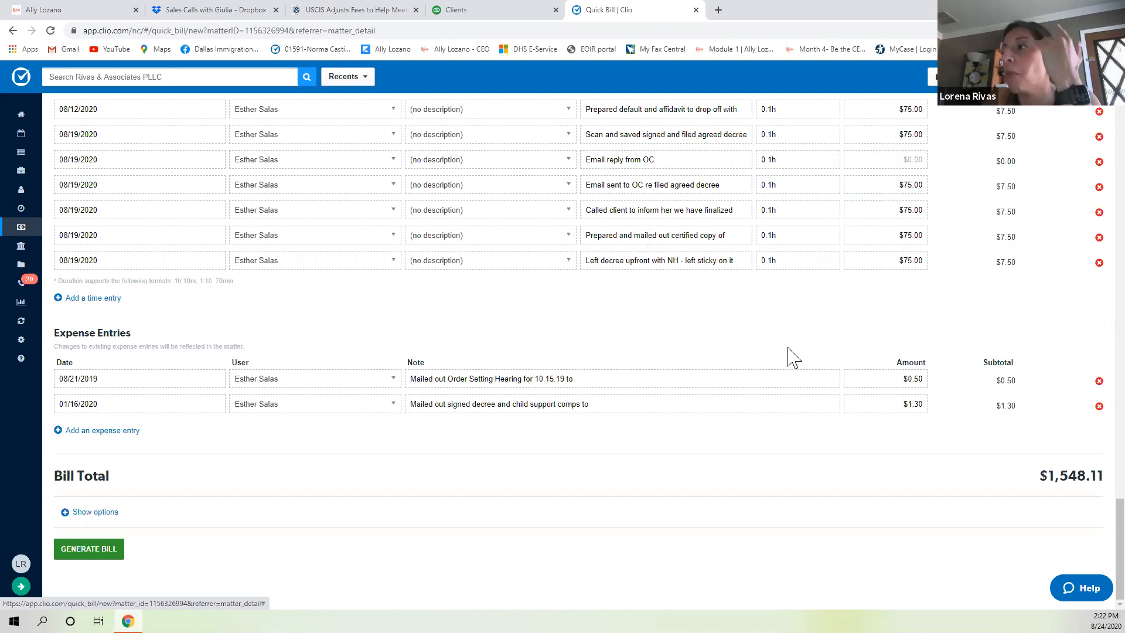
left_click(104, 556)
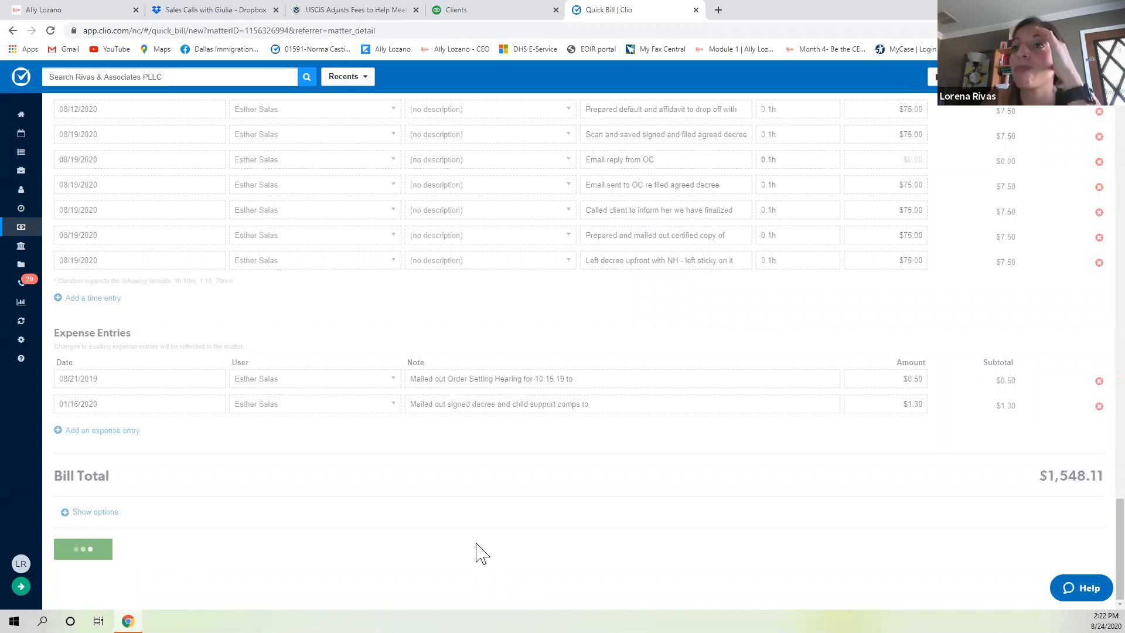
left_click(82, 558)
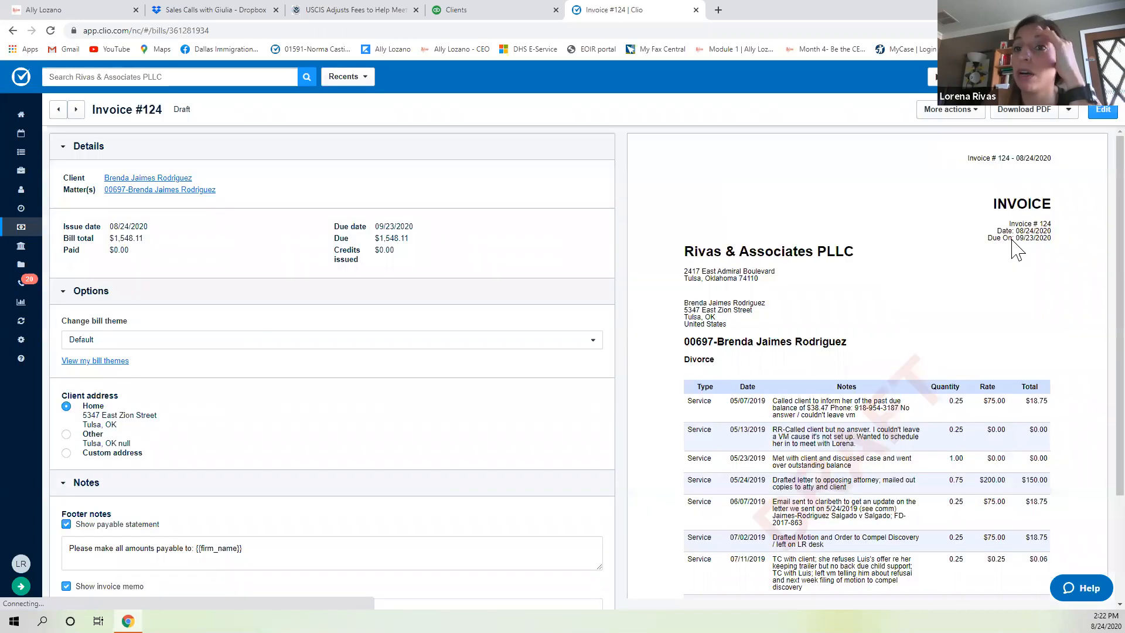
Approve draft invoice #124 and return to the divorce matter dashboard showing $2,517.83 outstanding.
left_click(949, 109)
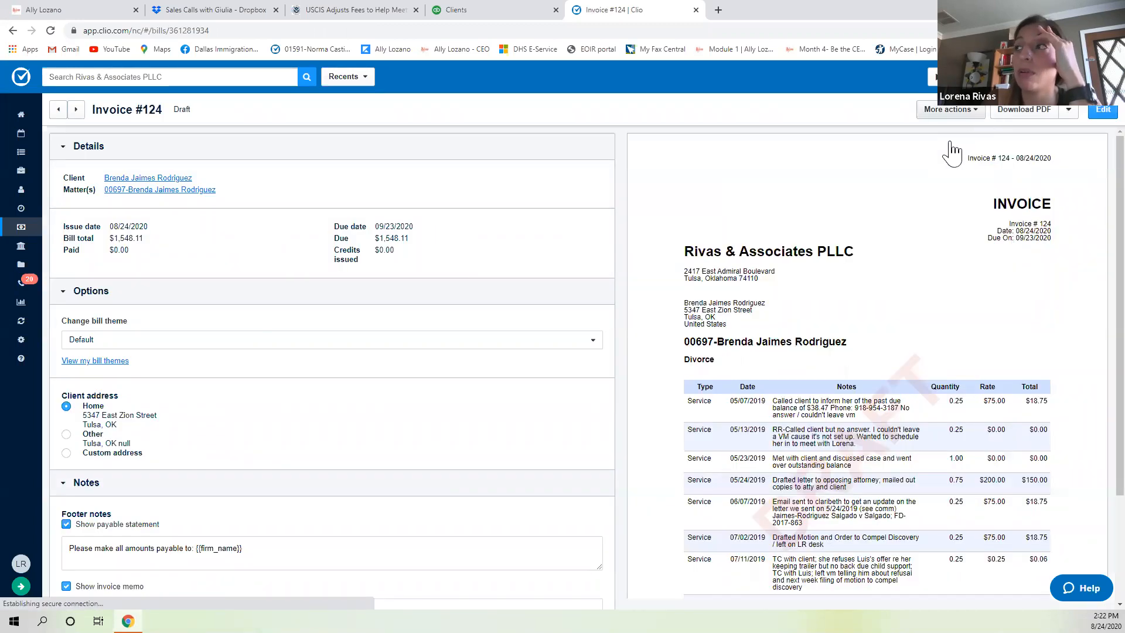
left_click(944, 154)
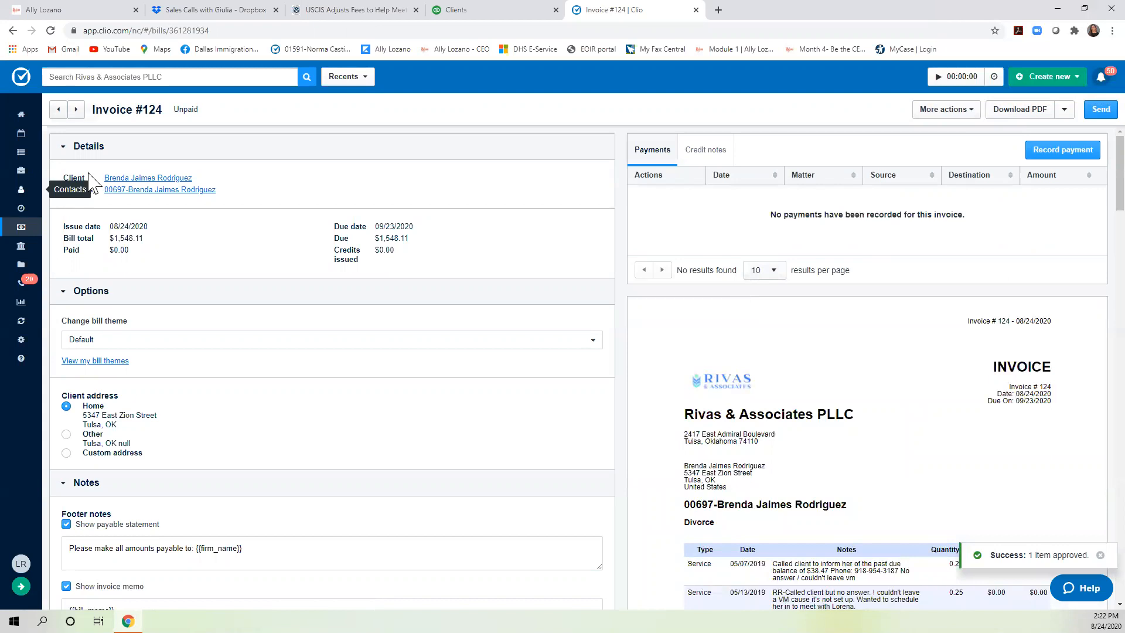
left_click(144, 191)
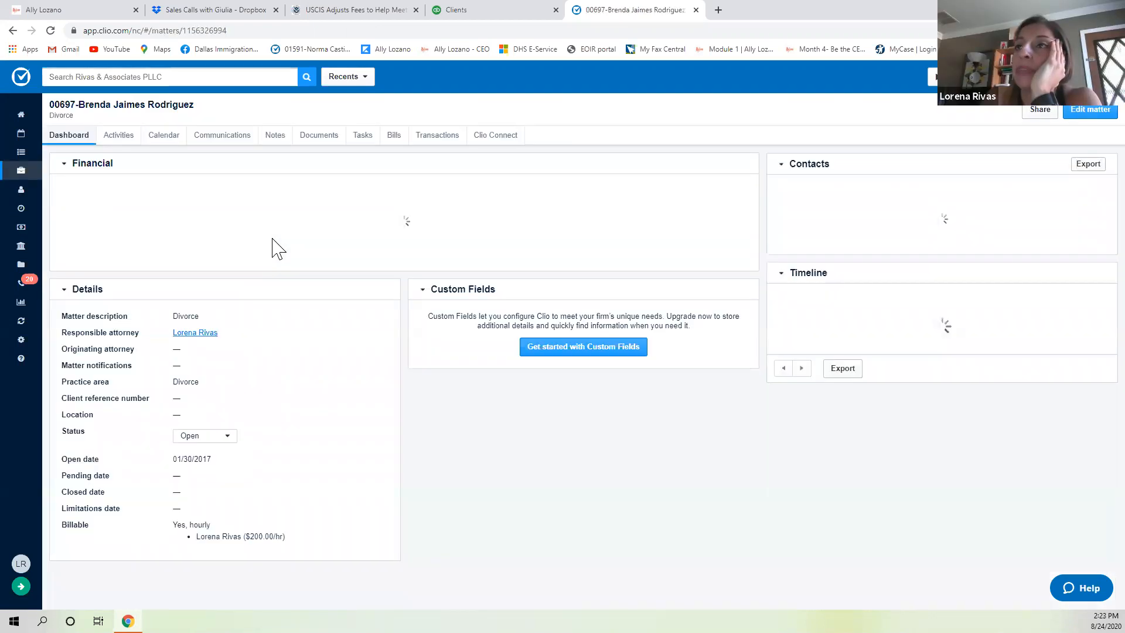
scroll(363, 234, "down", 3)
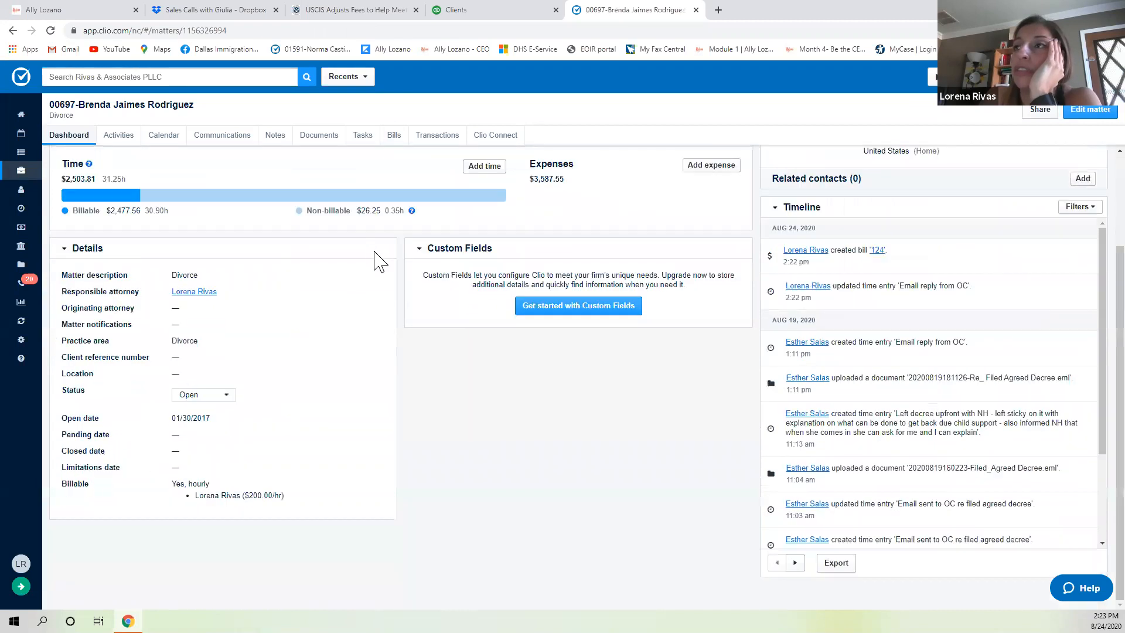
scroll(377, 256, "up", 3)
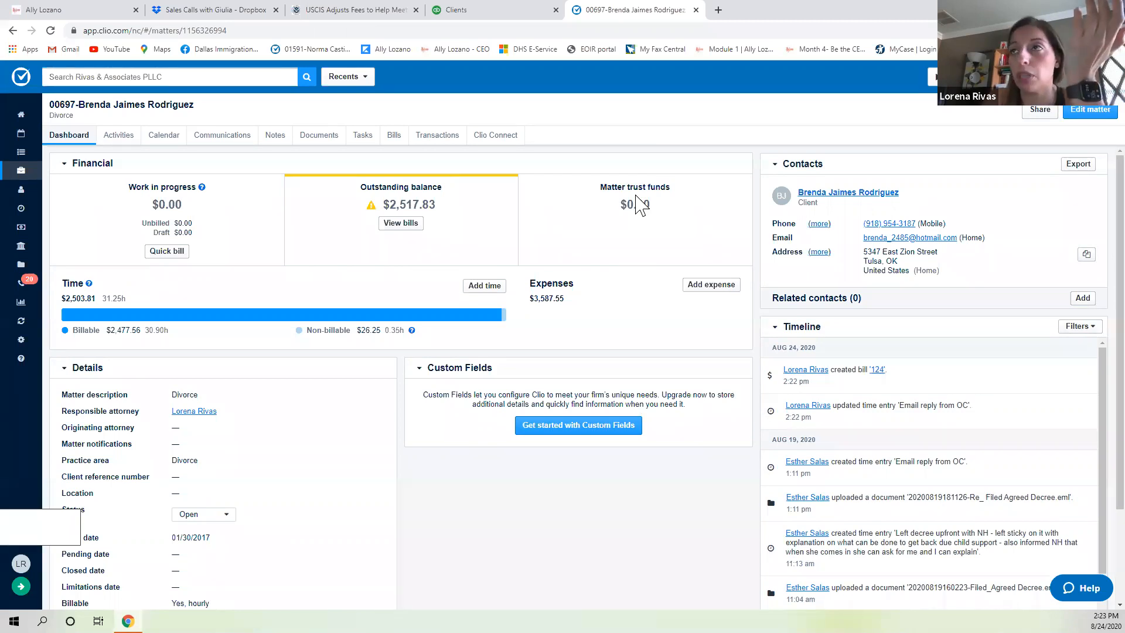
Record a $2,000 trust deposit for the matter, dated today.
left_click(426, 137)
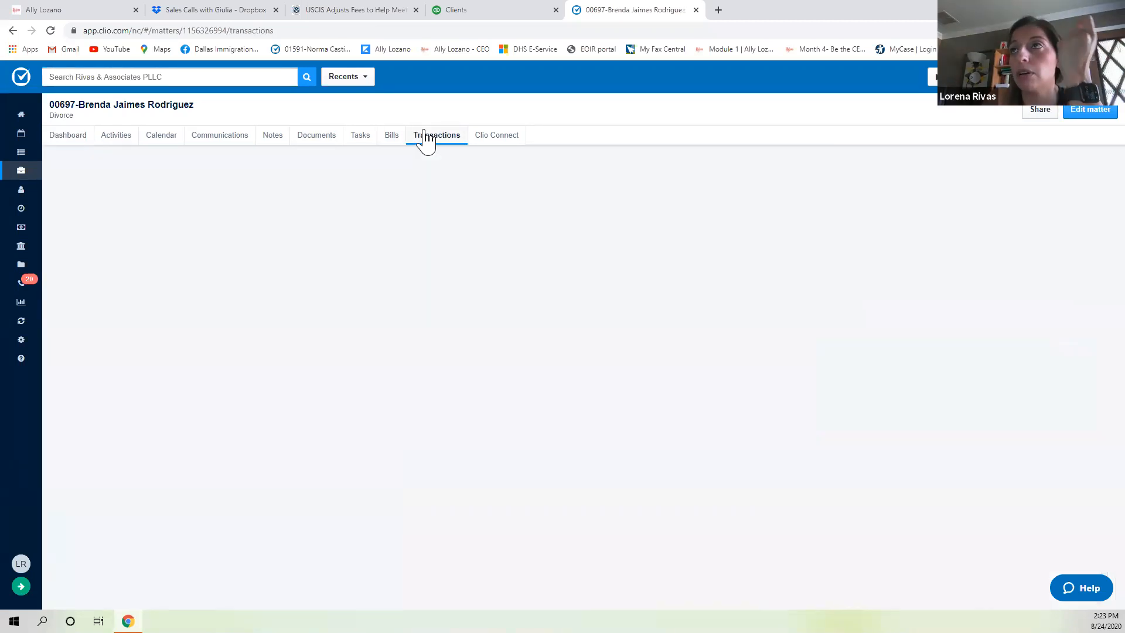
left_click(1065, 171)
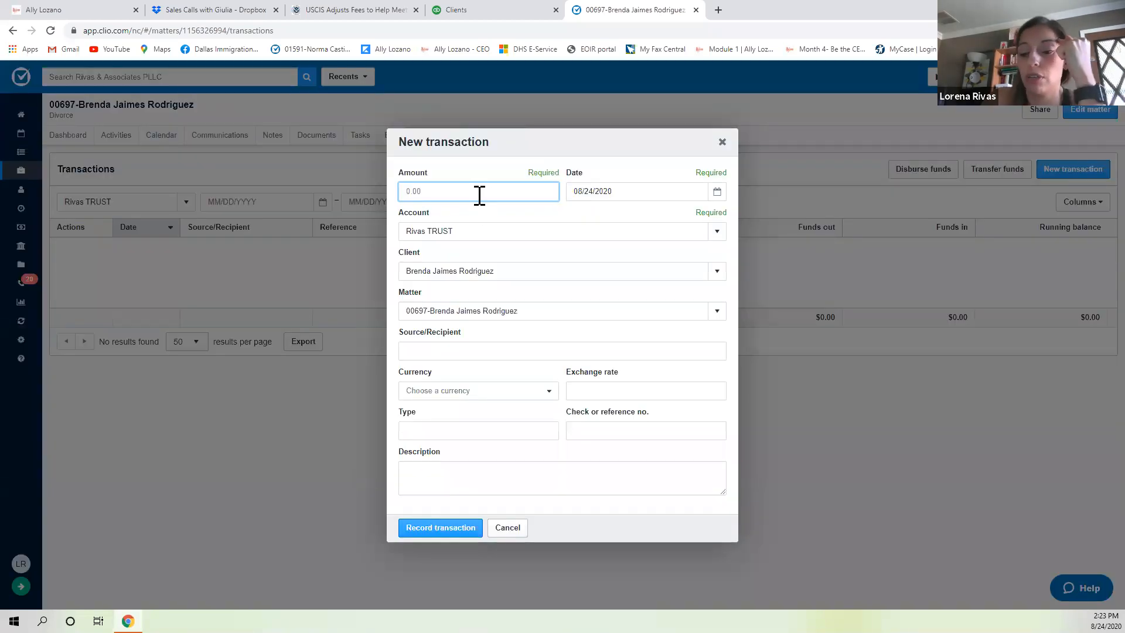
type("20")
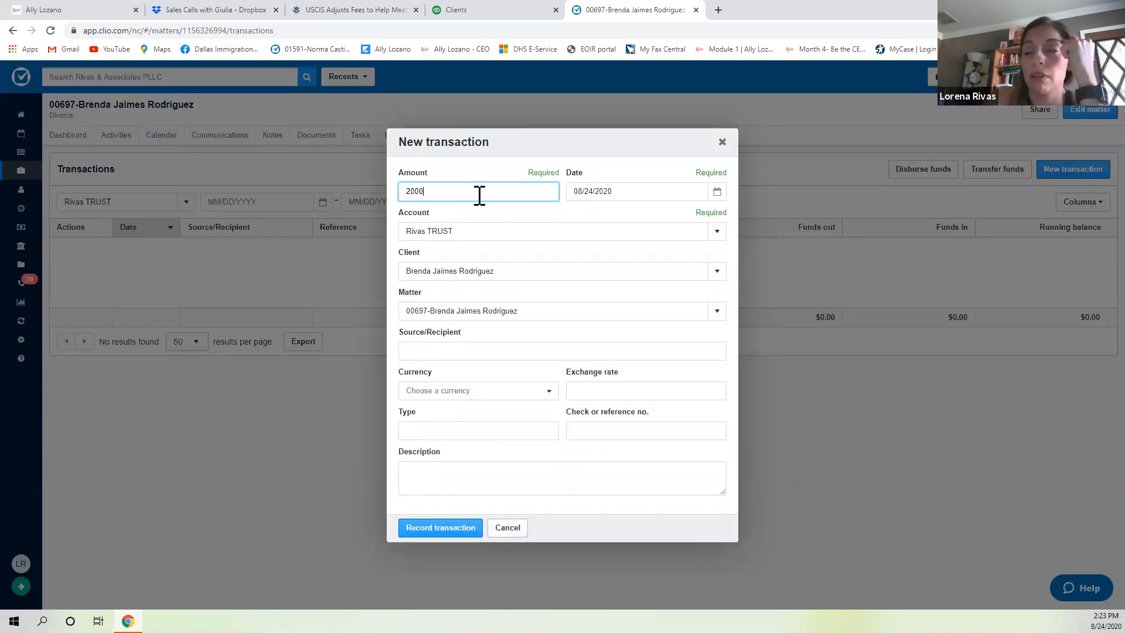
type("00")
key("Tab")
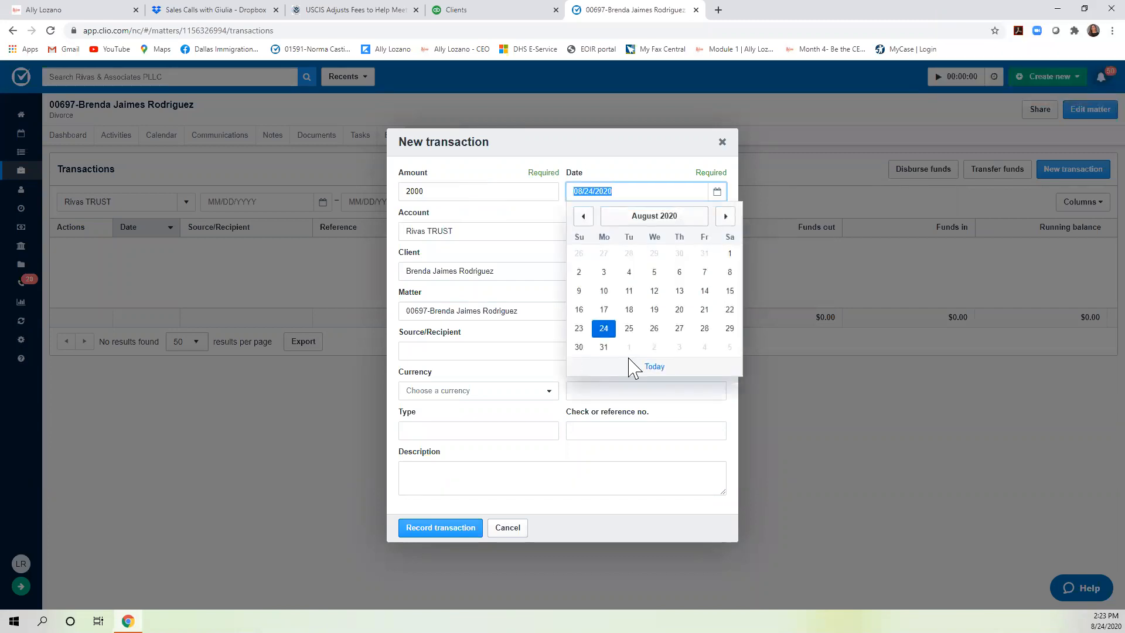
left_click(604, 338)
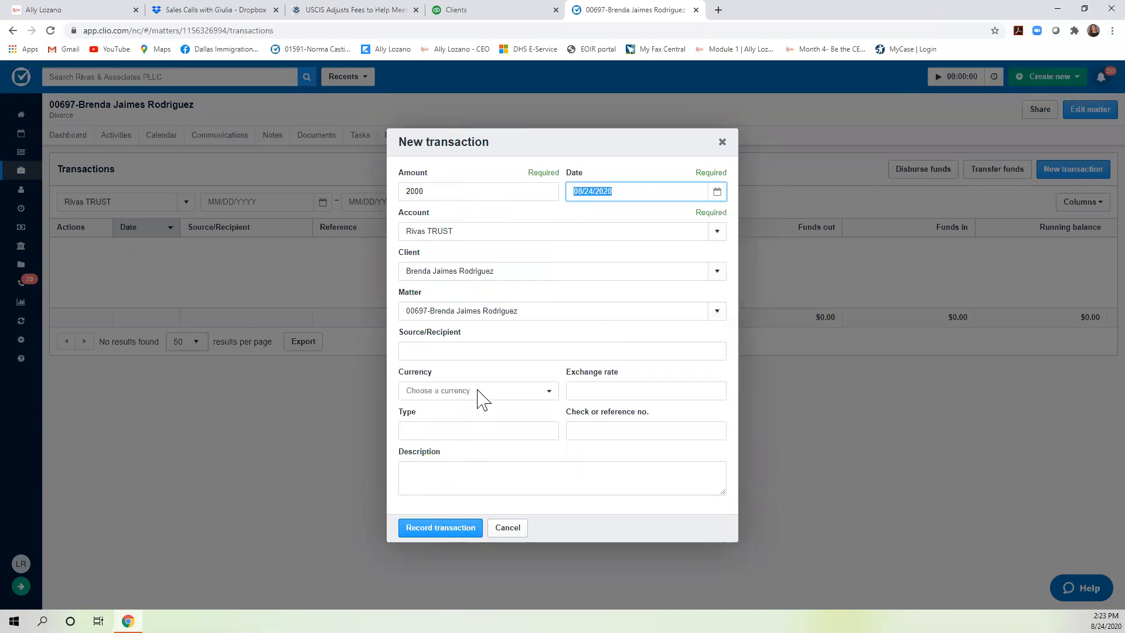
left_click(434, 531)
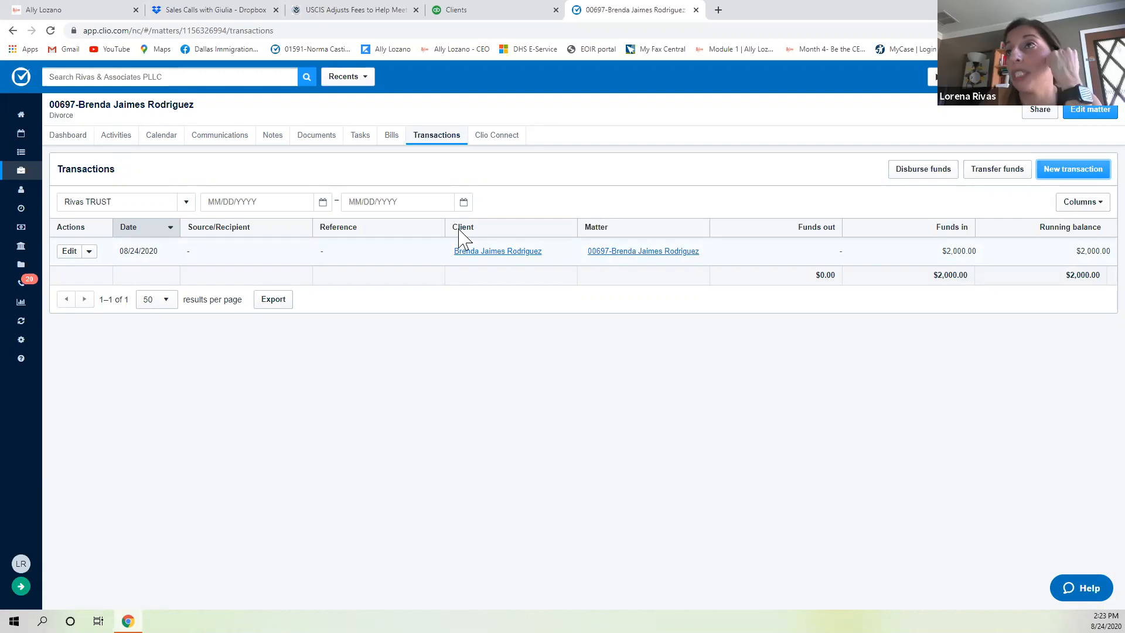
Open invoice #124 for $1,548.11 from the matter's unpaid bills.
left_click(389, 135)
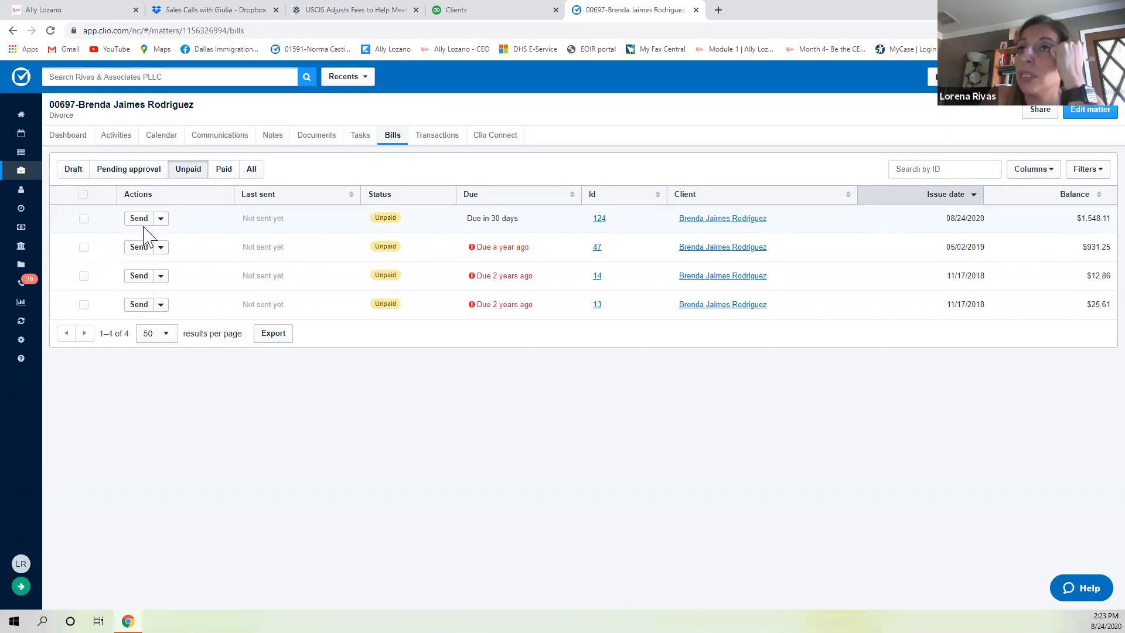
left_click(162, 219)
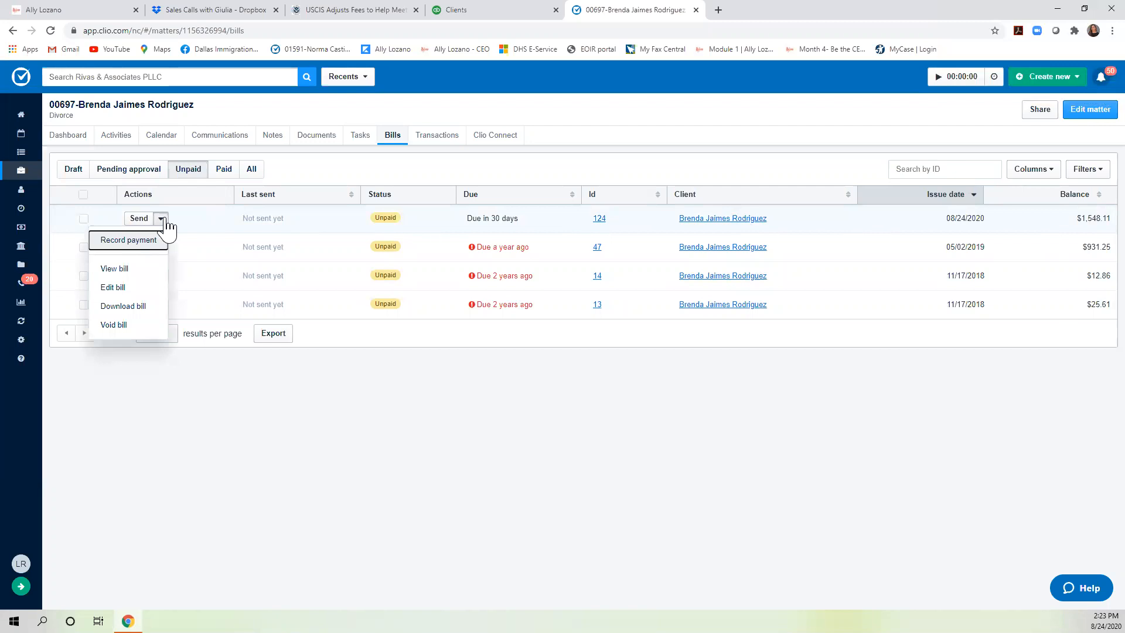
left_click(131, 271)
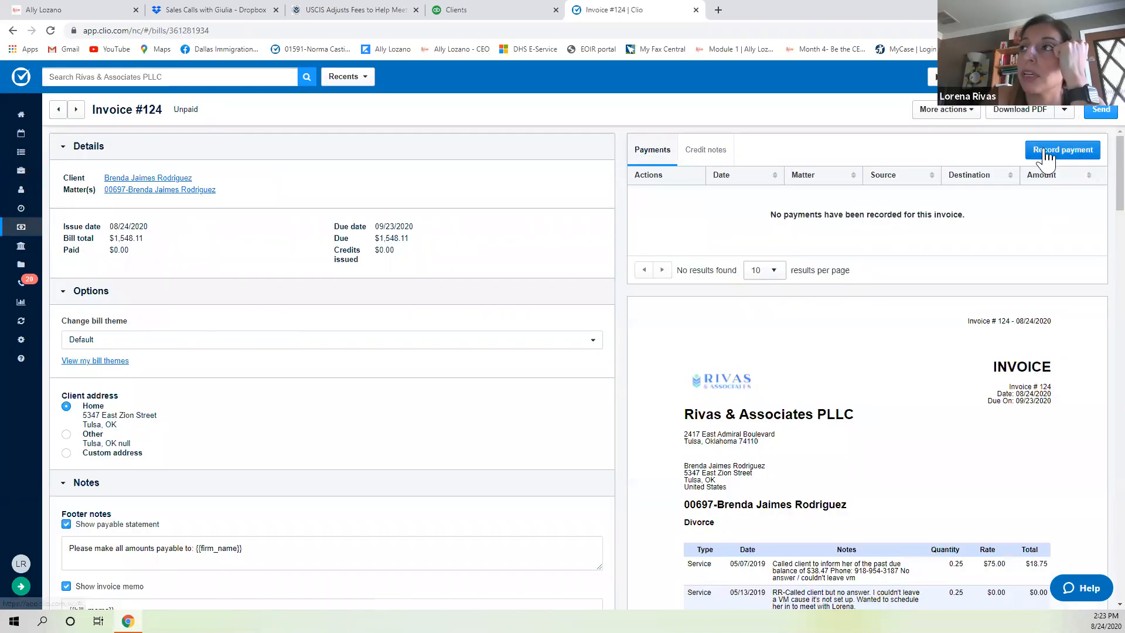
left_click(1046, 154)
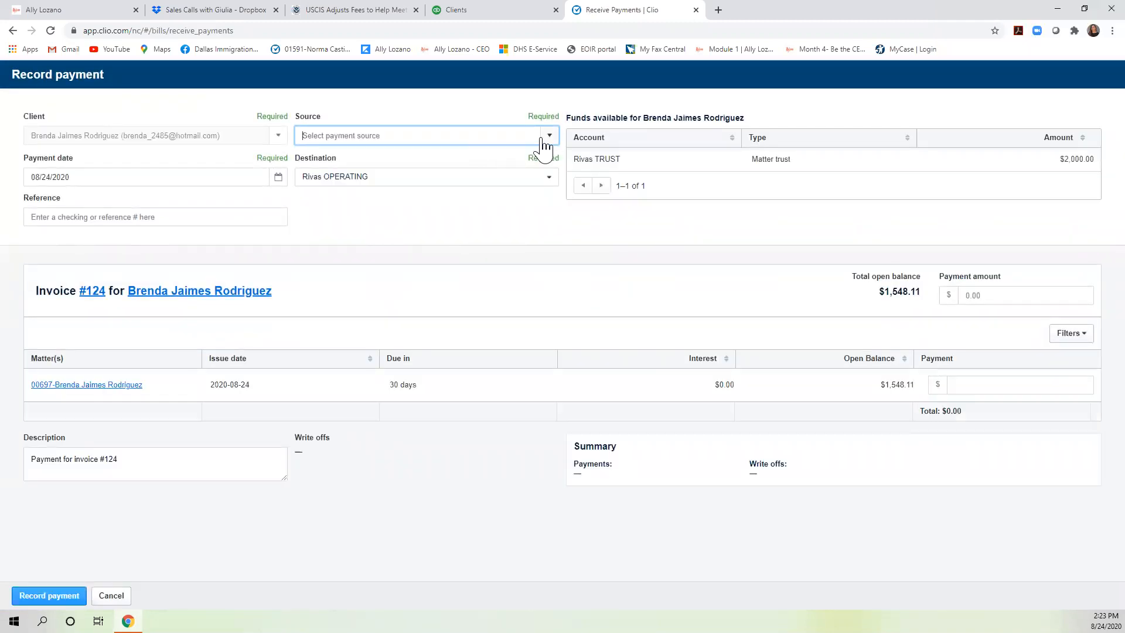
left_click(553, 139)
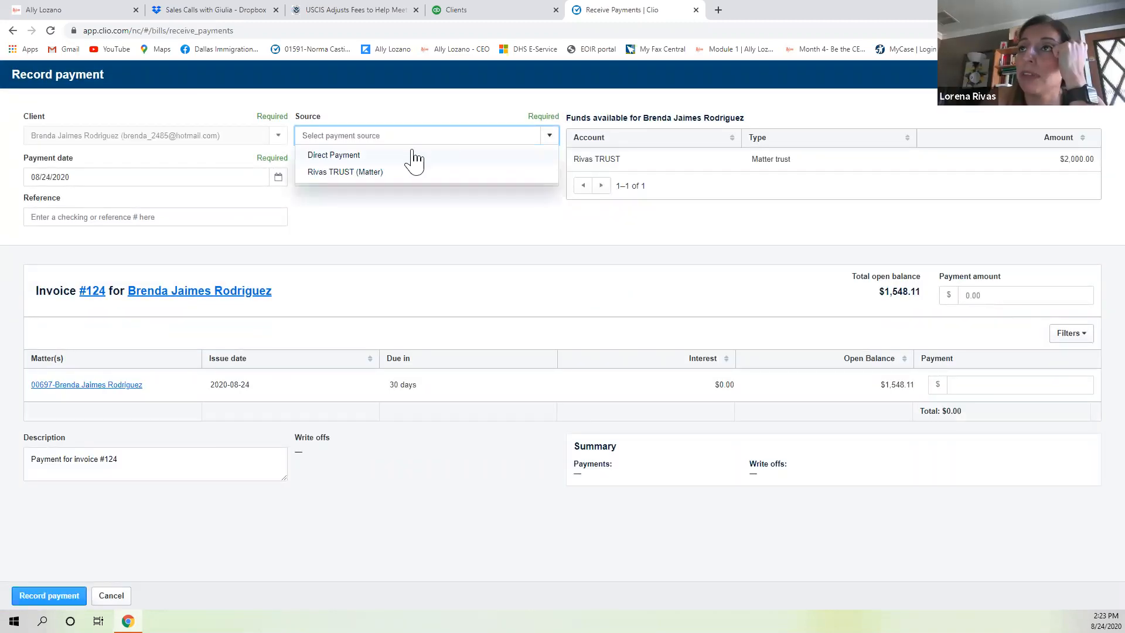
left_click(356, 171)
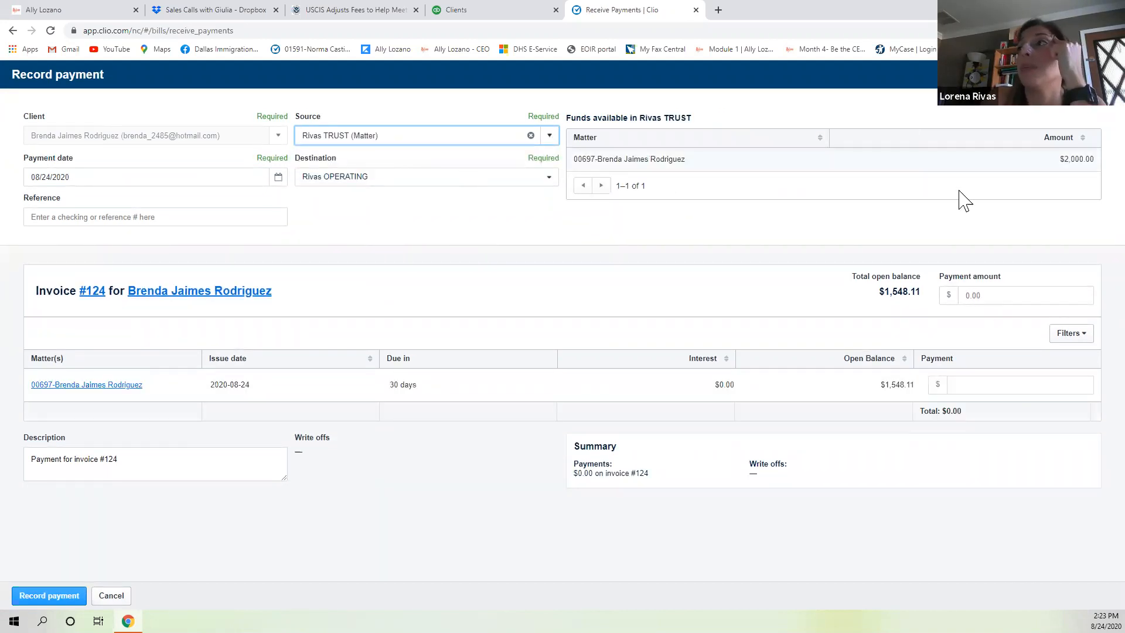
left_click(991, 294)
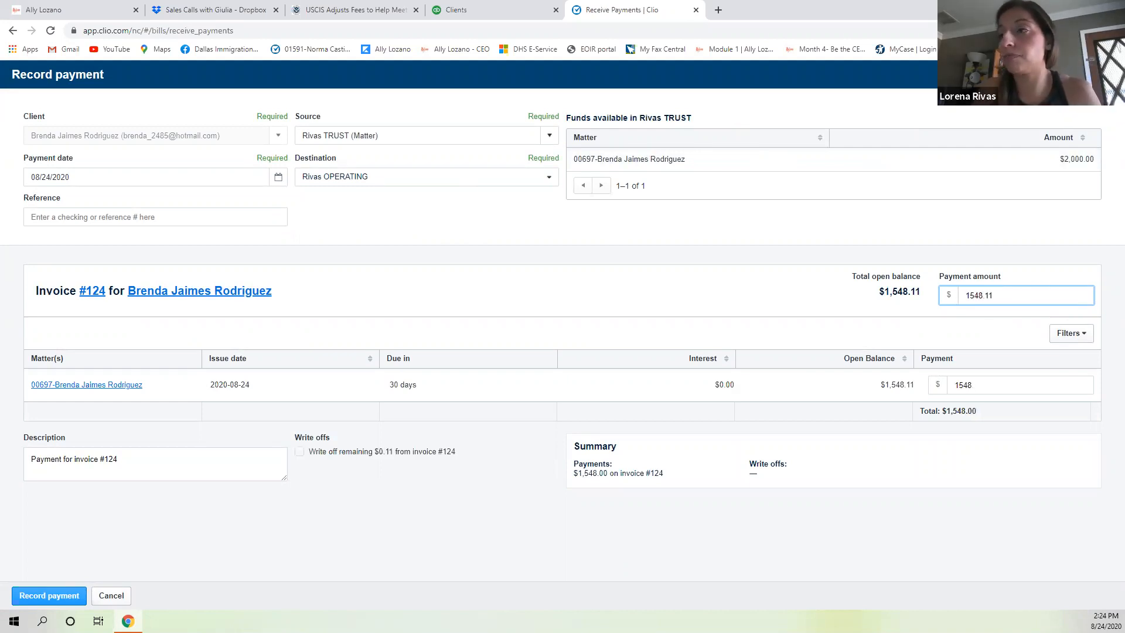
type(".11")
left_click(64, 595)
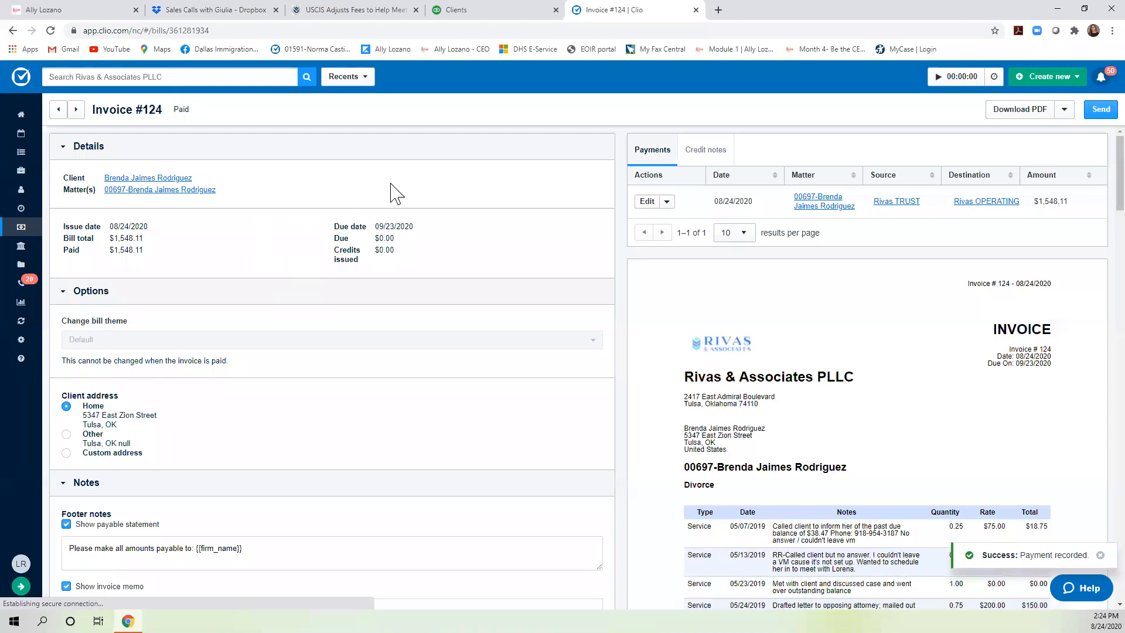
Go back to the divorce matter's list of unpaid bills.
left_click(112, 190)
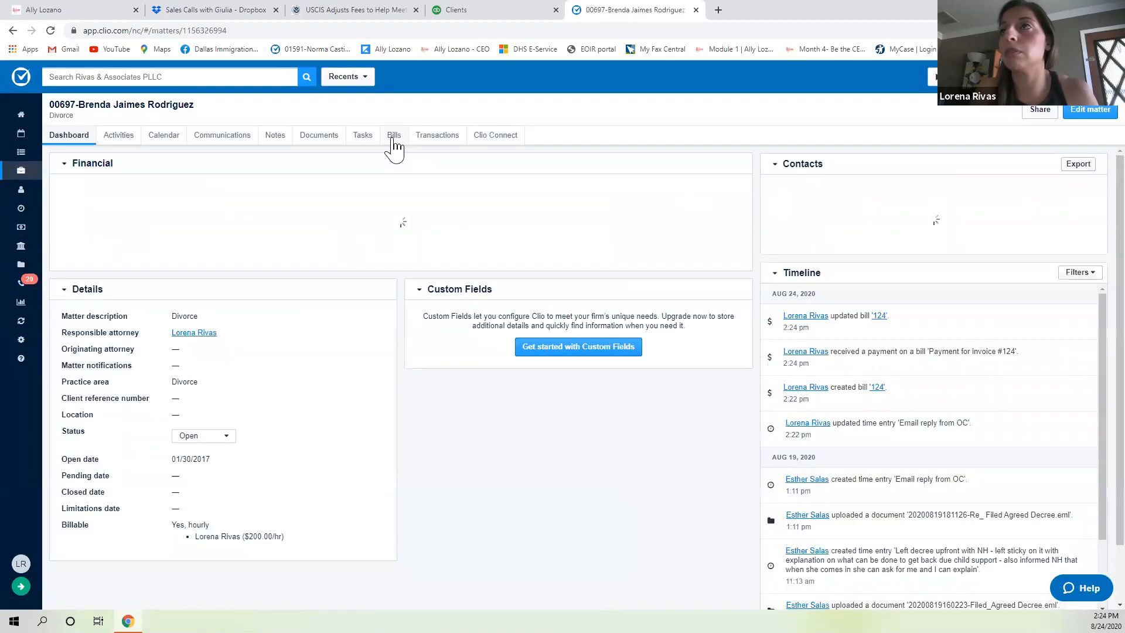
left_click(394, 136)
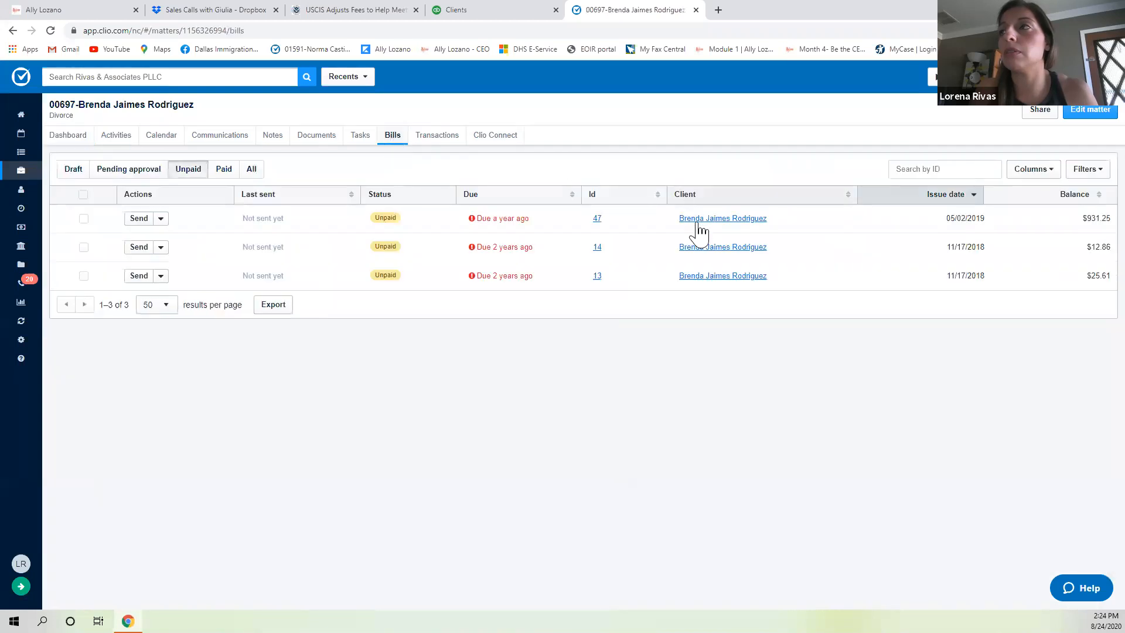
left_click(56, 138)
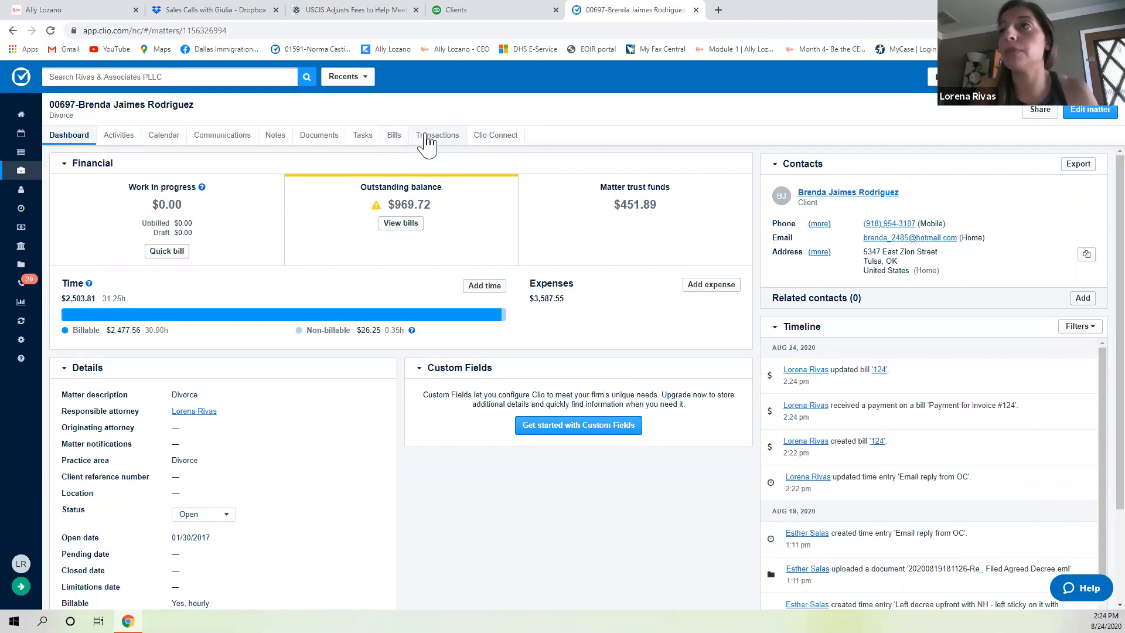
left_click(394, 137)
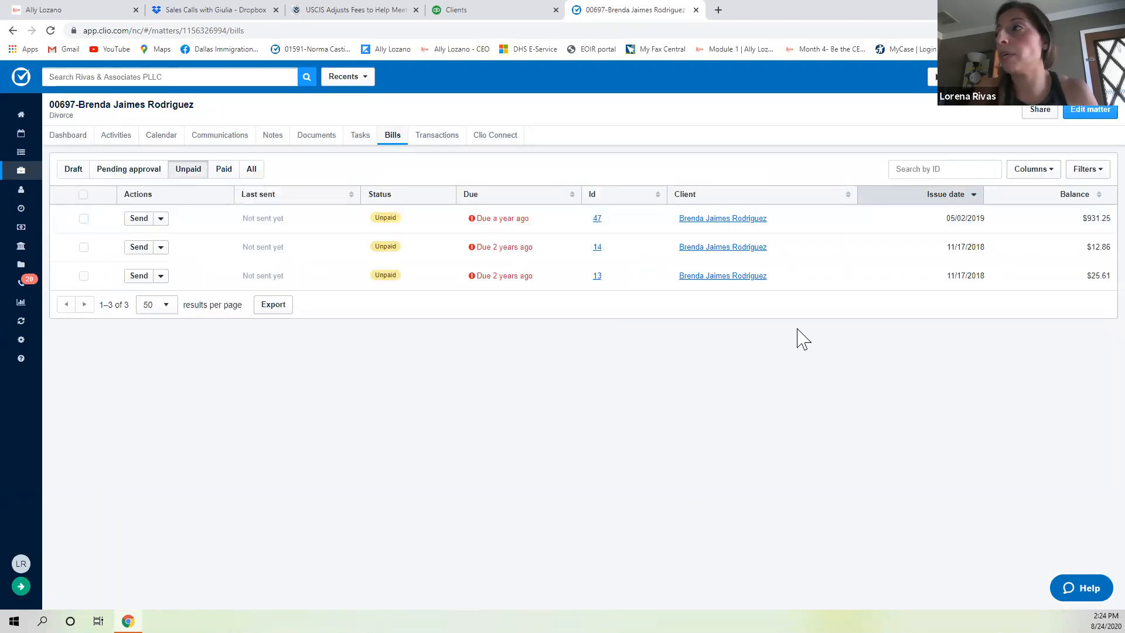
Record a $25.61 trust-account payment clearing invoice #13.
left_click(160, 277)
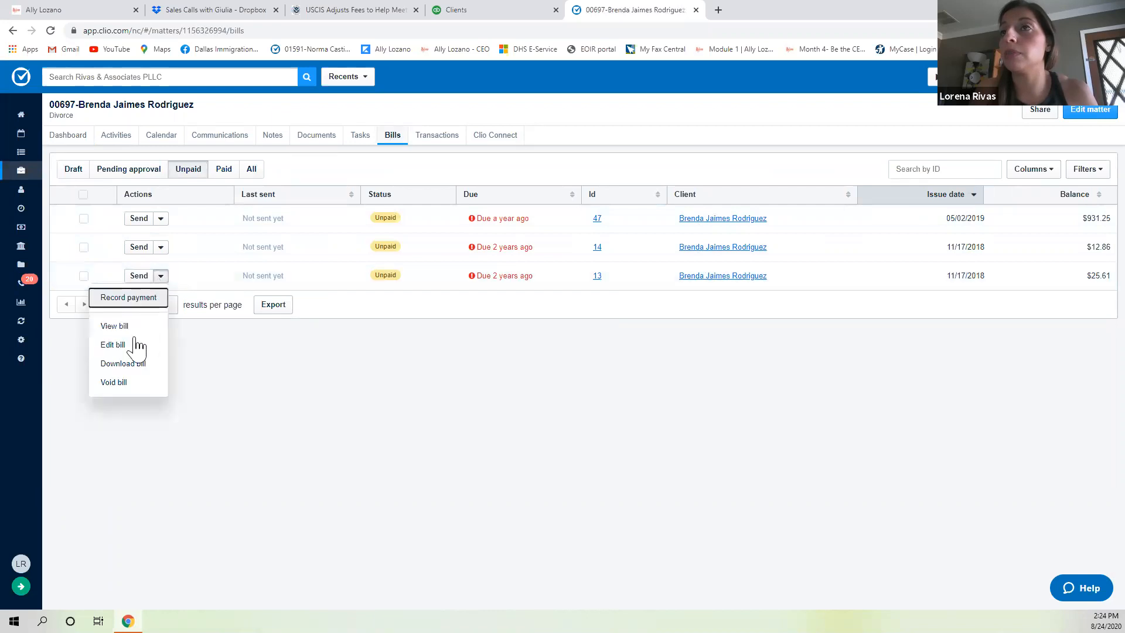
left_click(140, 310)
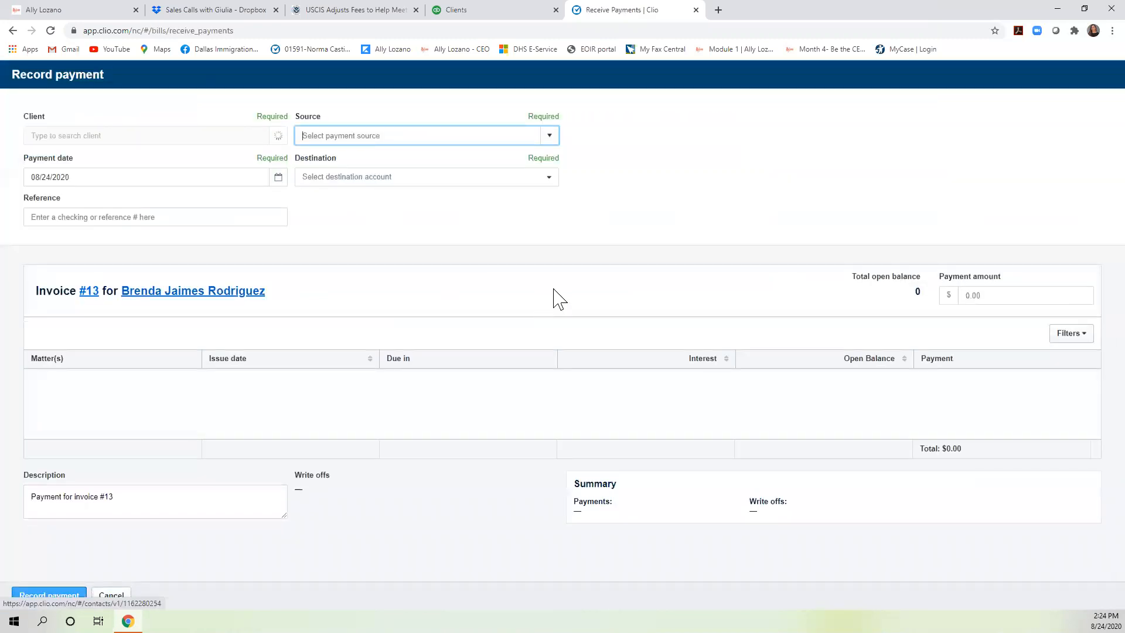
left_click(550, 136)
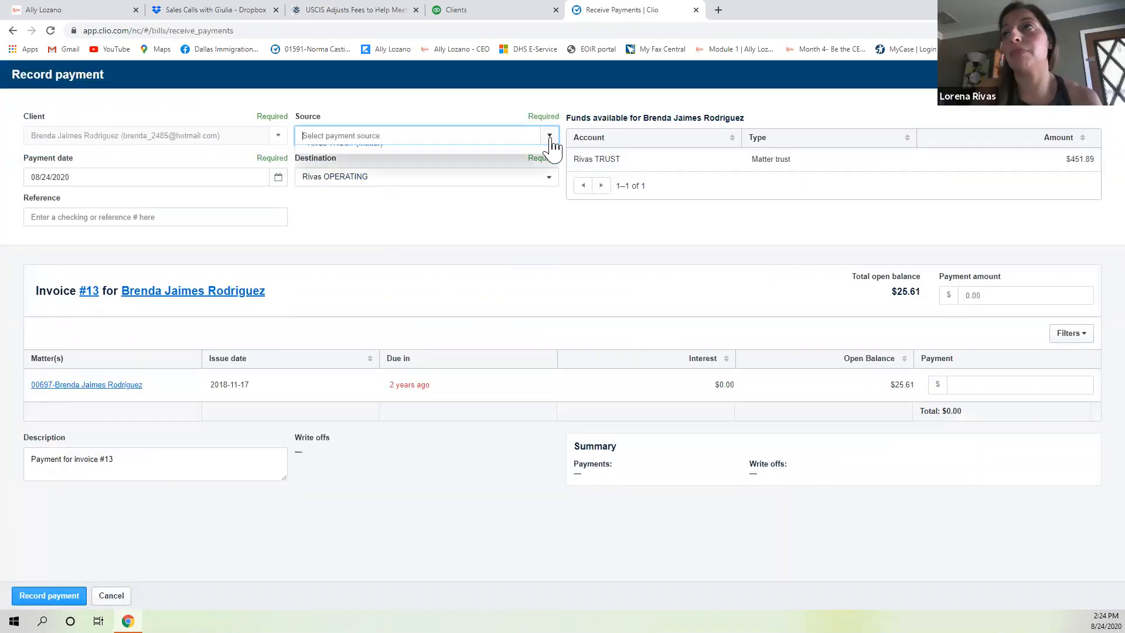
left_click(443, 172)
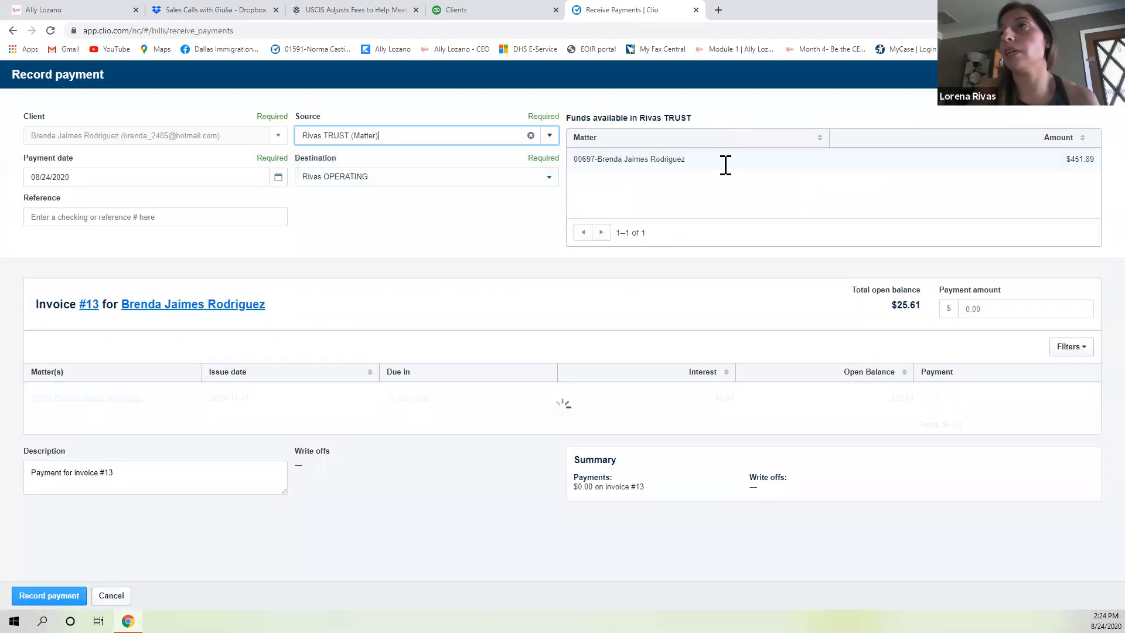
left_click(1020, 295)
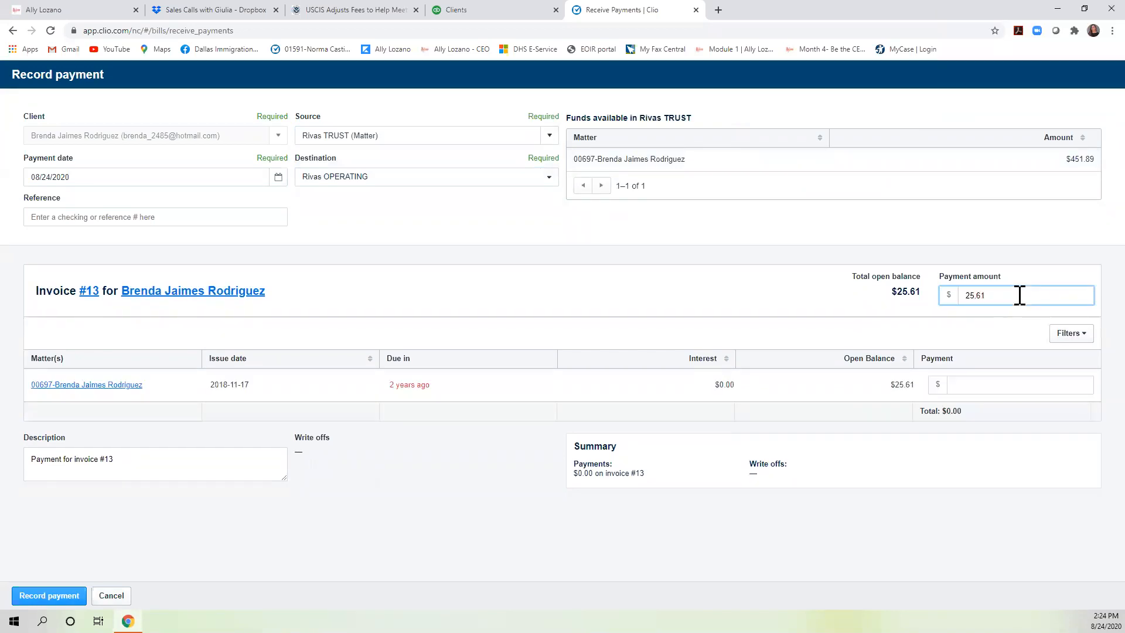
left_click(78, 596)
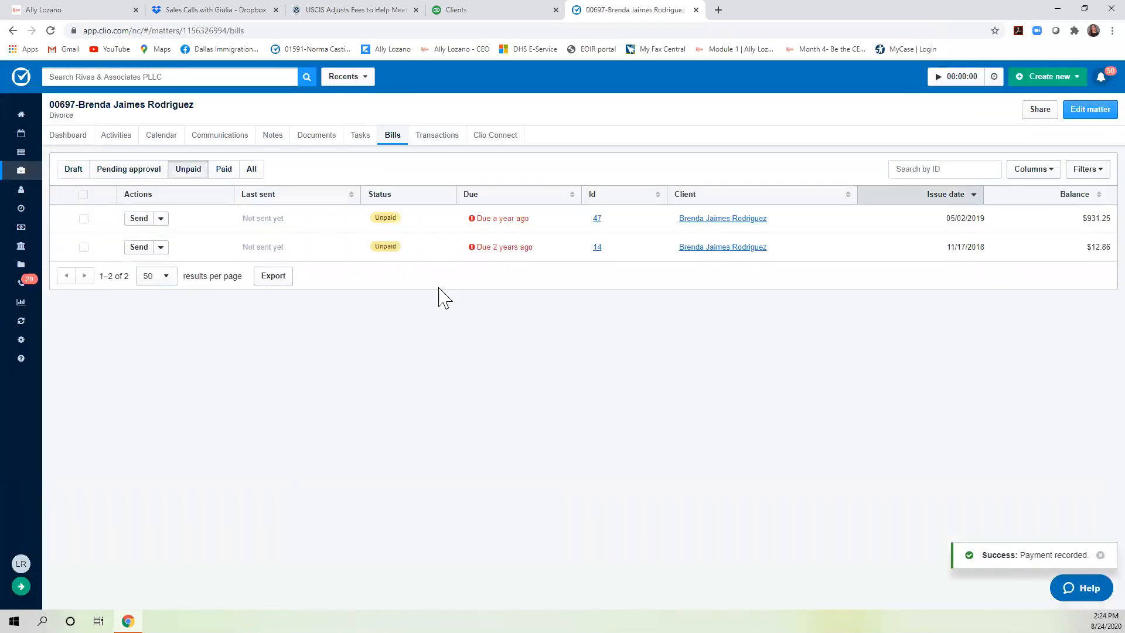
Record a $12.86 payment on invoice #14 from the matter's trust account.
left_click(161, 247)
left_click(141, 274)
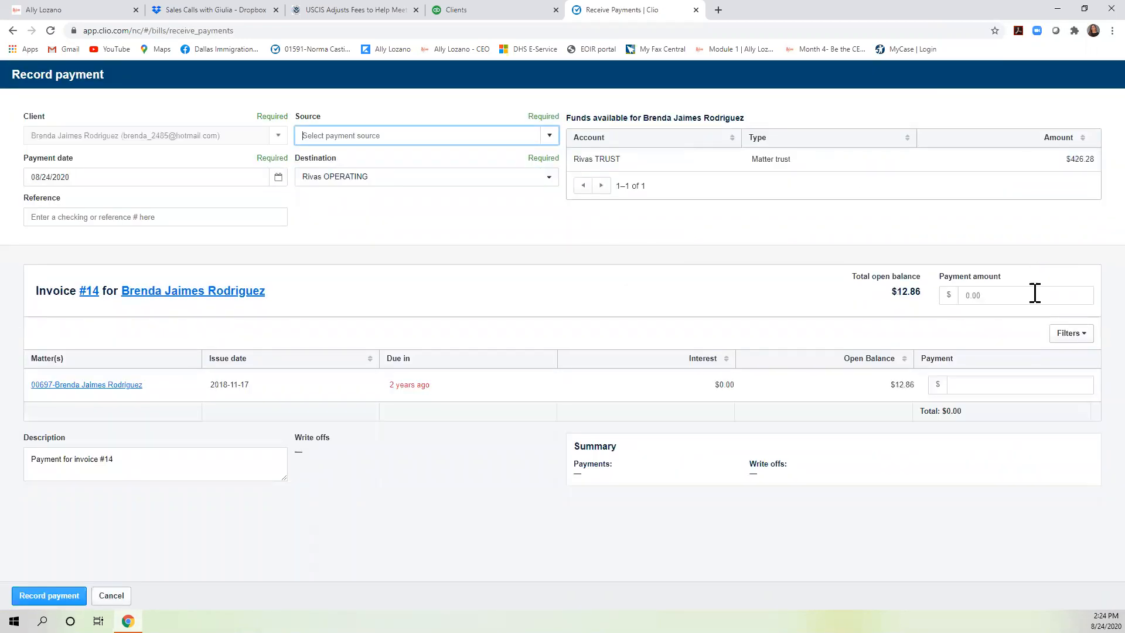
left_click(1033, 293)
type("12.86")
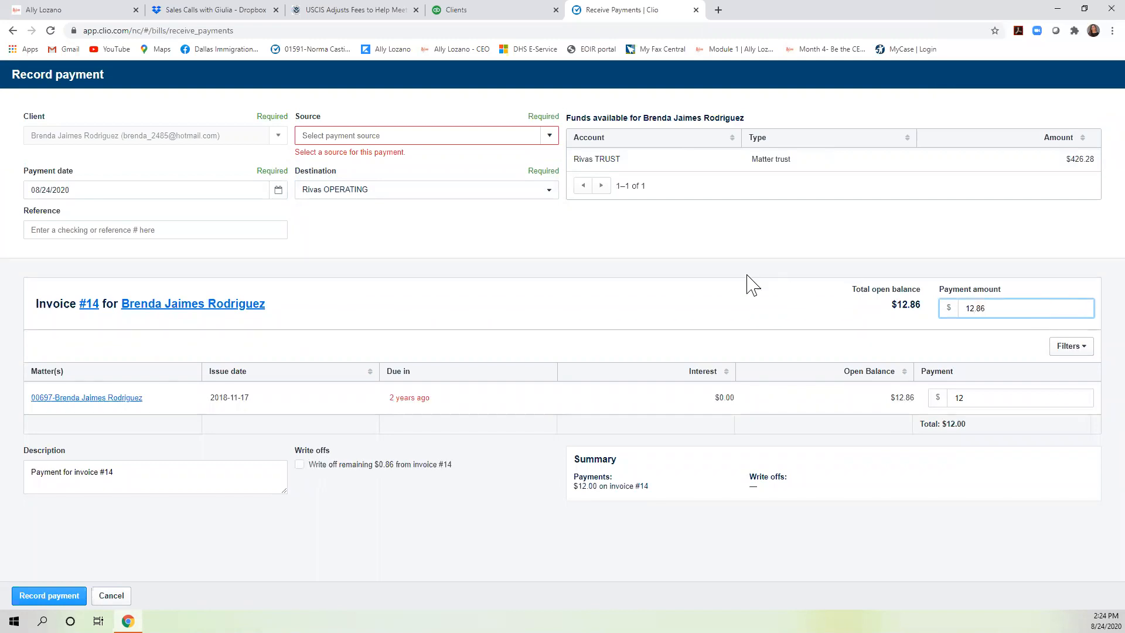
left_click(540, 139)
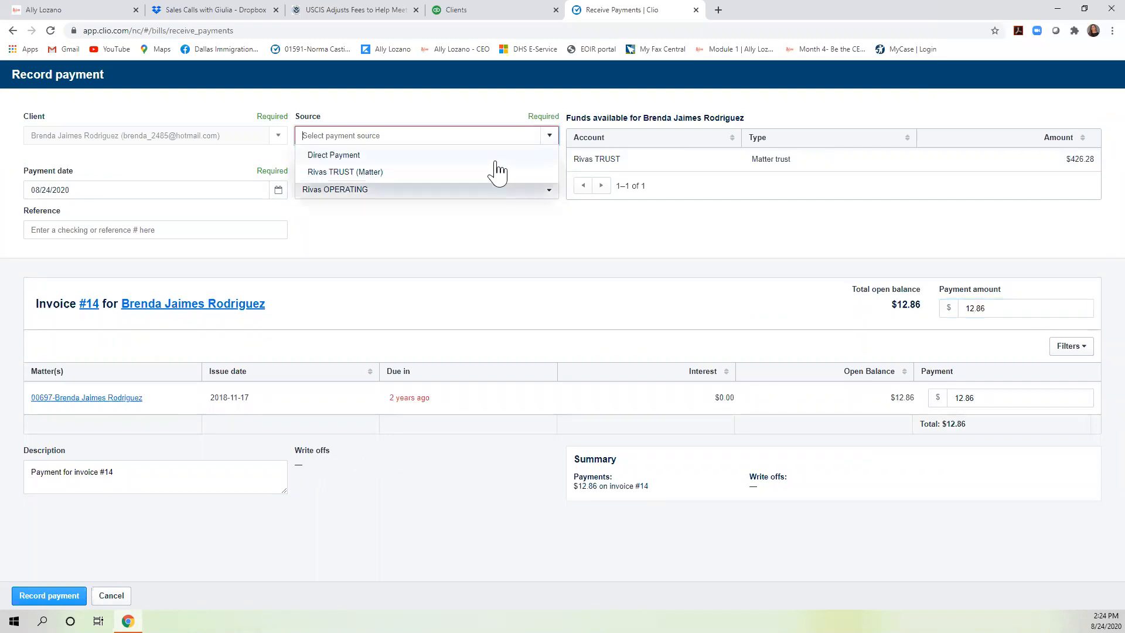
left_click(459, 173)
left_click(49, 595)
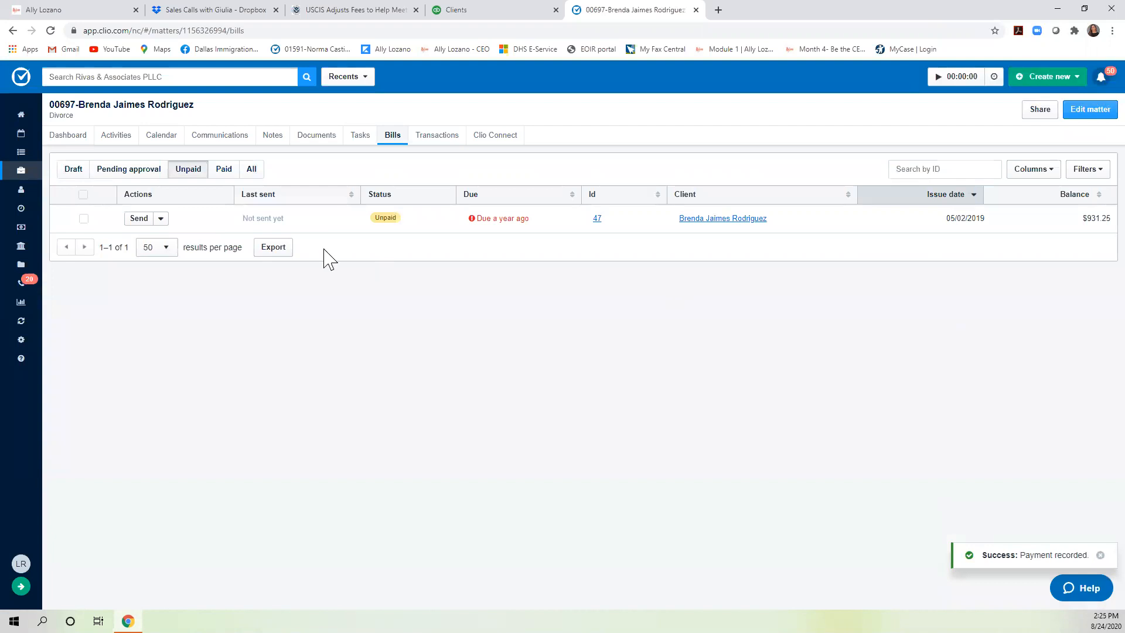
Record a $413.42 trust-account payment on invoice #47, leaving $517.83 due.
left_click(157, 219)
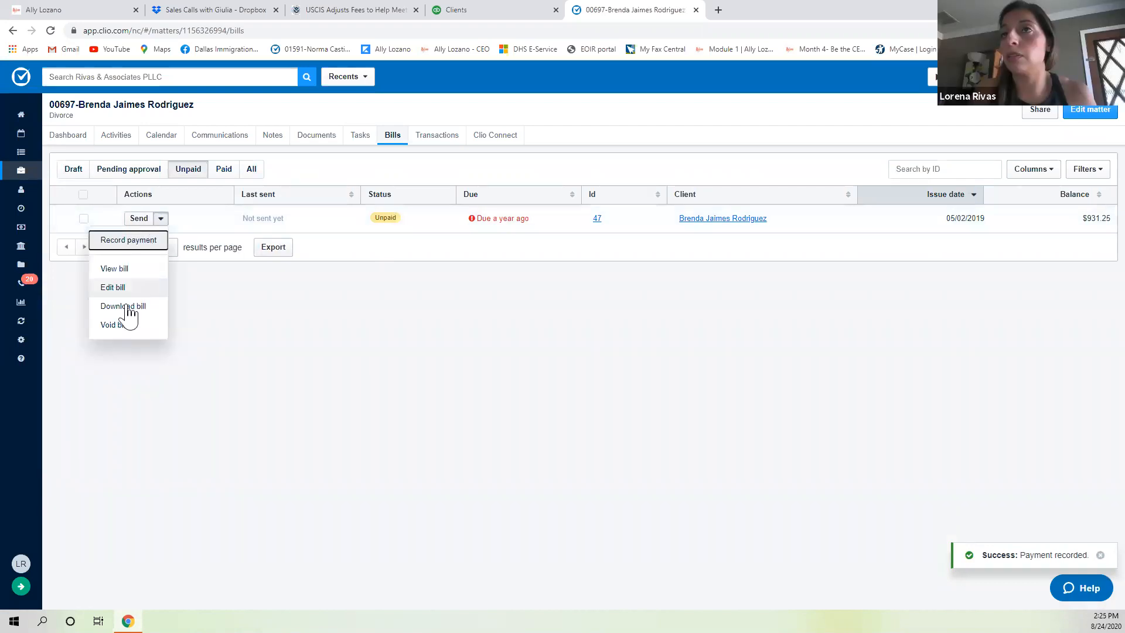
left_click(151, 243)
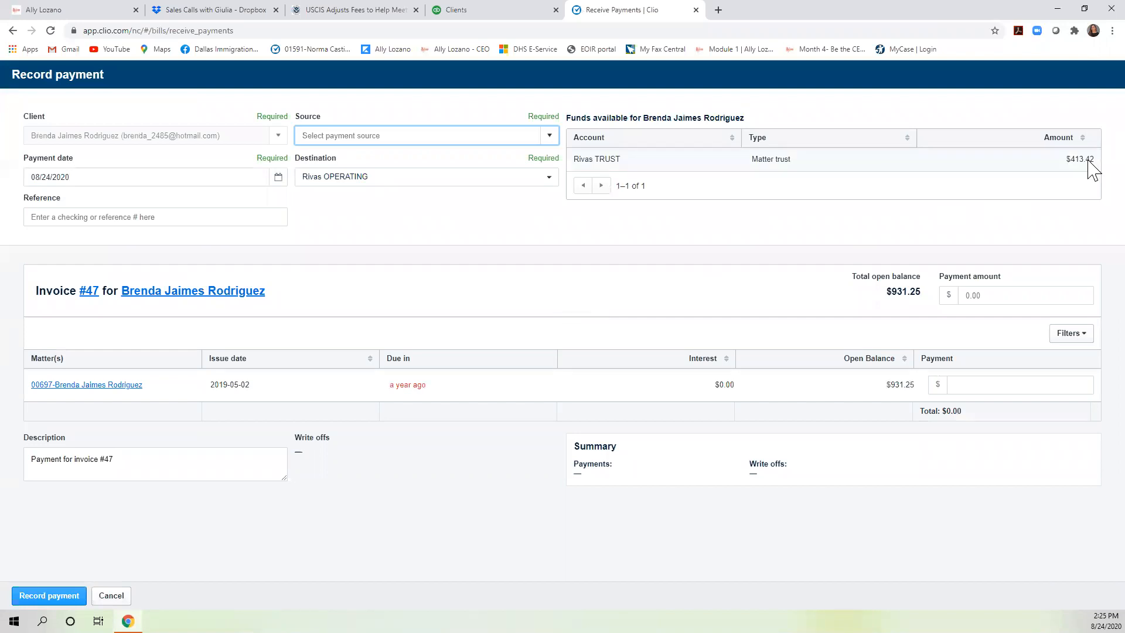
left_click(1042, 295)
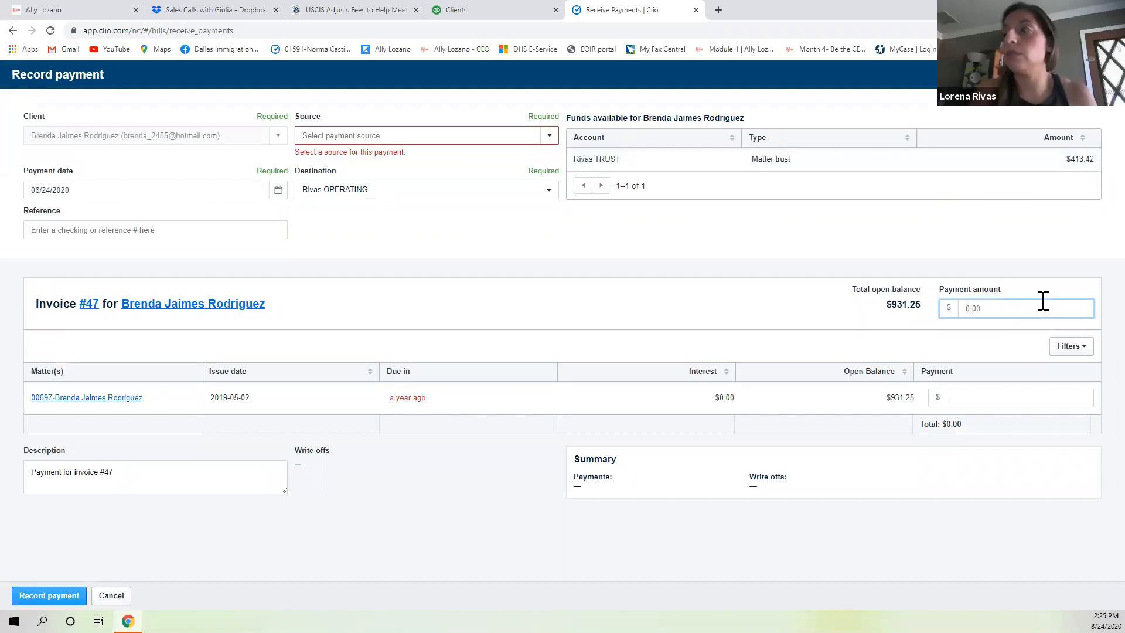
type("413")
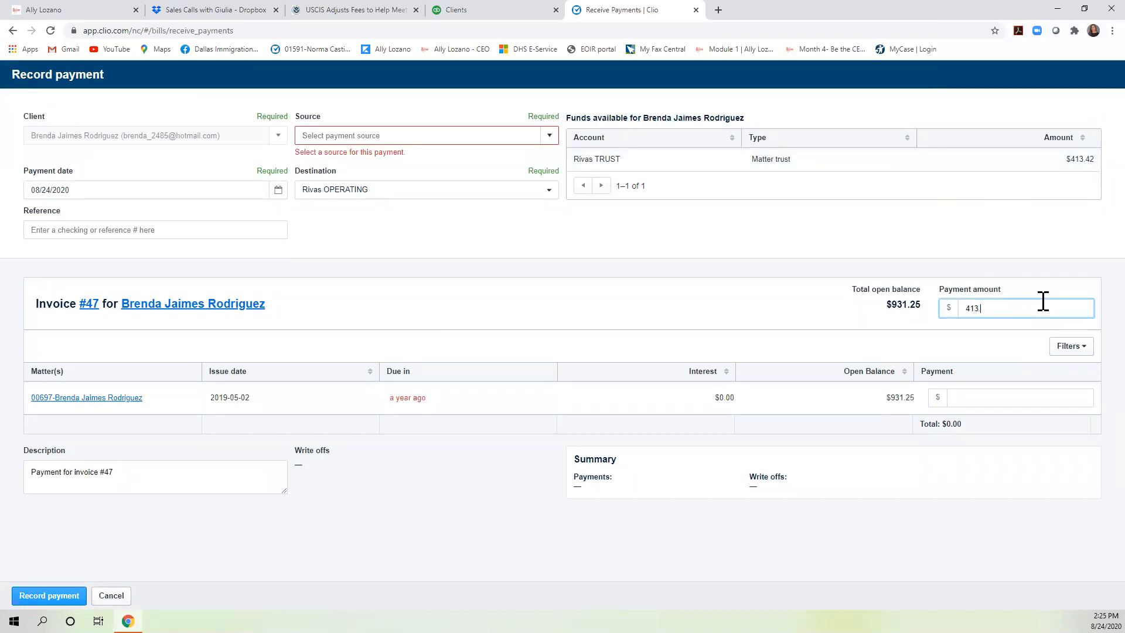
type(".42")
left_click(919, 539)
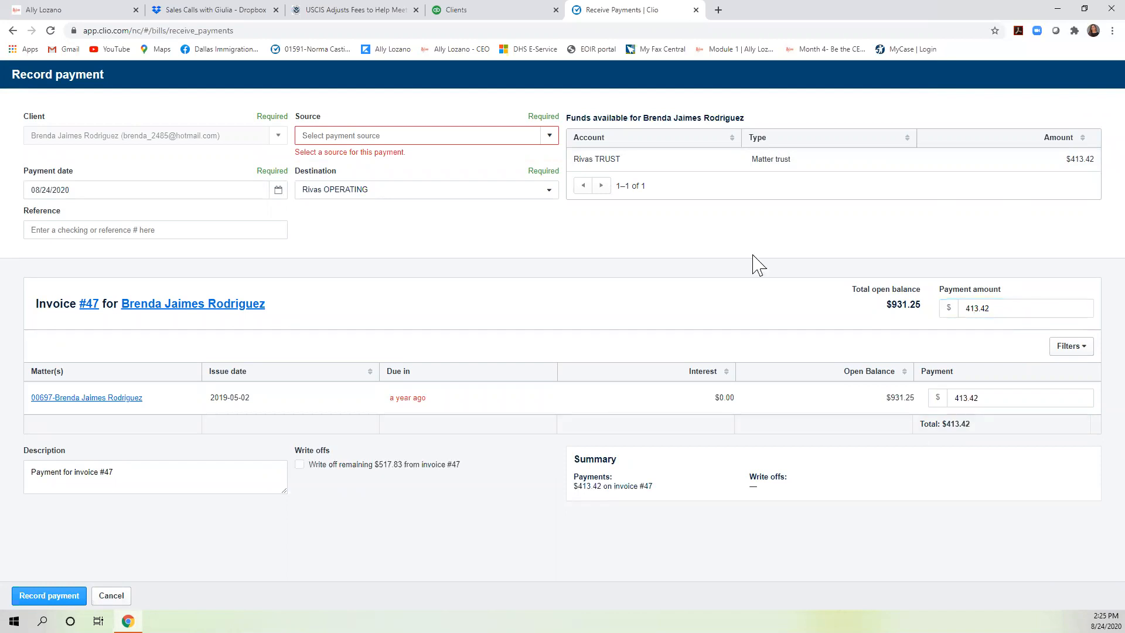
left_click(551, 135)
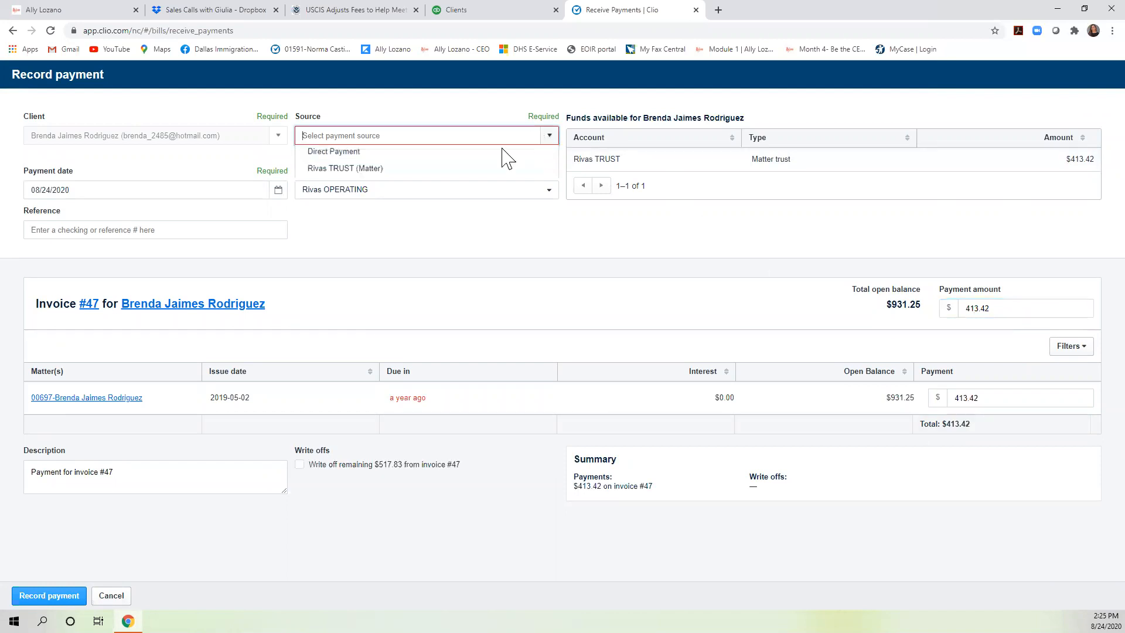
left_click(430, 173)
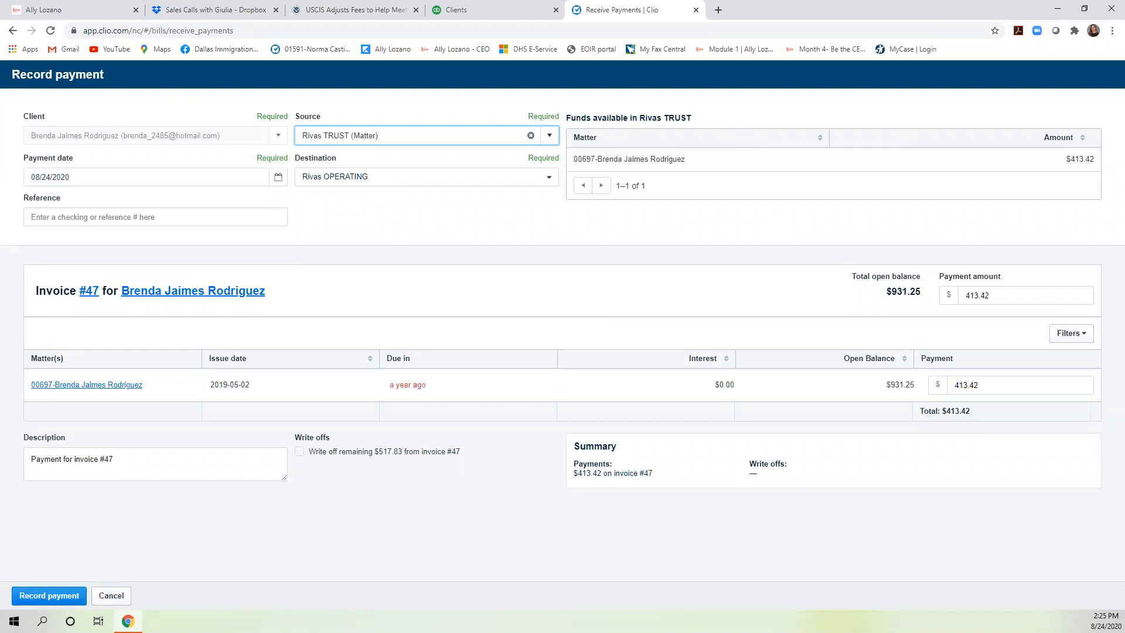
left_click(49, 596)
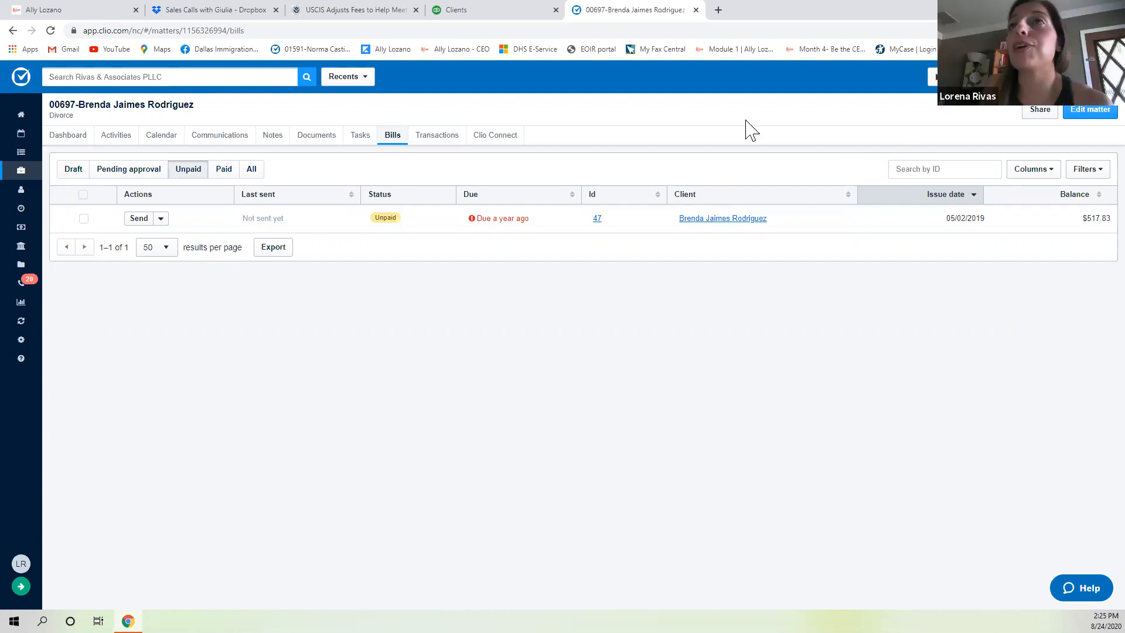
Reach the MyCase website through the address bar and log in to the firm's account.
left_click(555, 36)
type("www.")
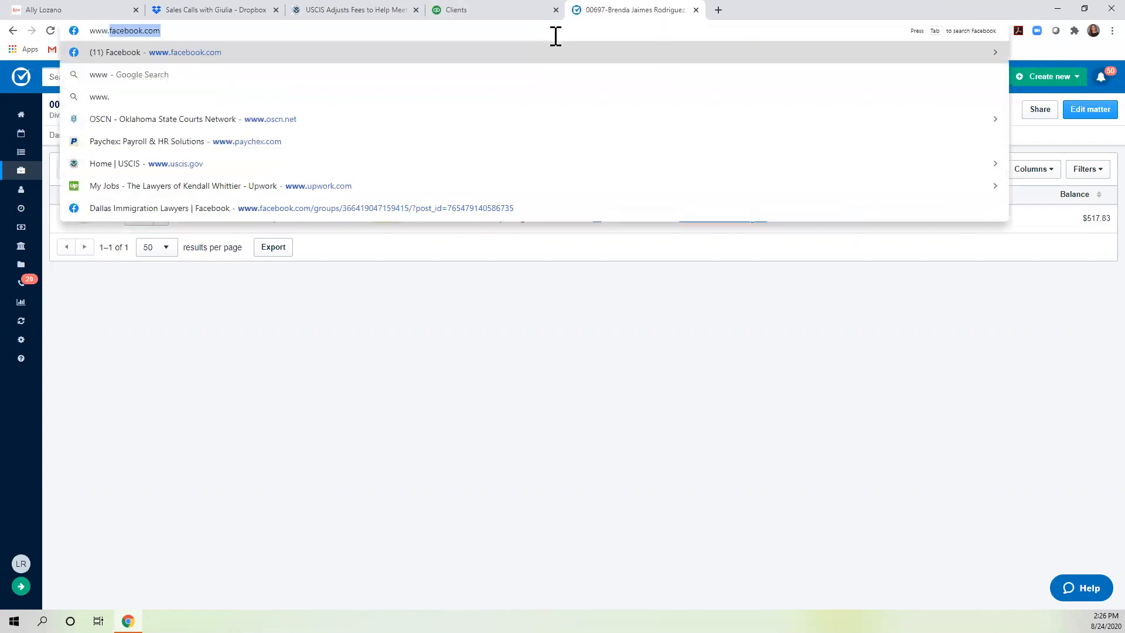
type("mycase.cp")
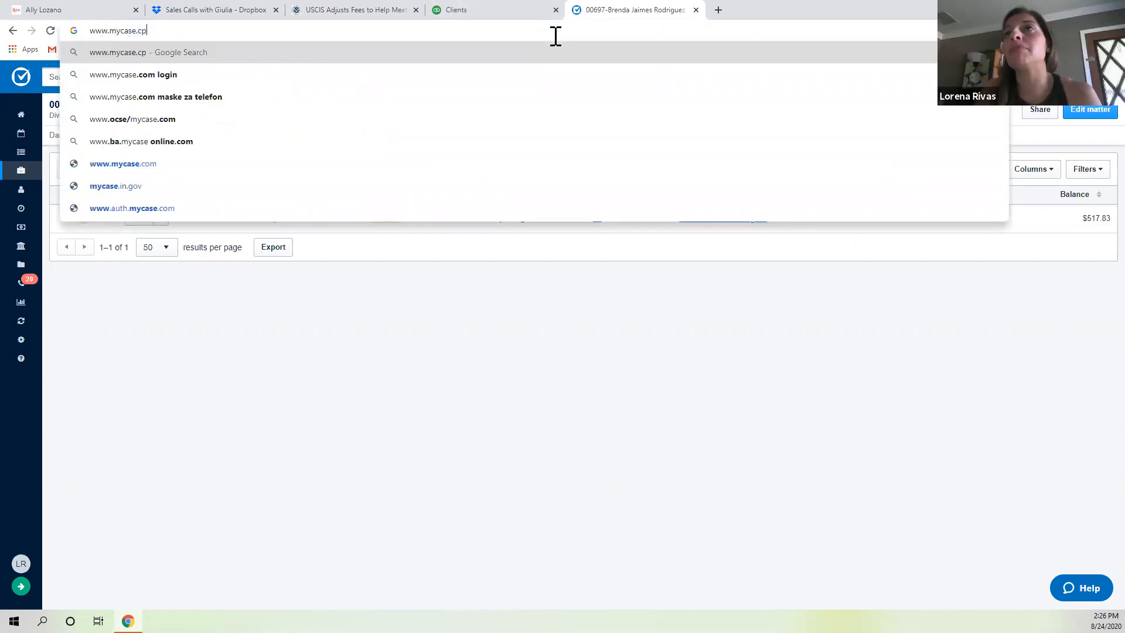
key("Return")
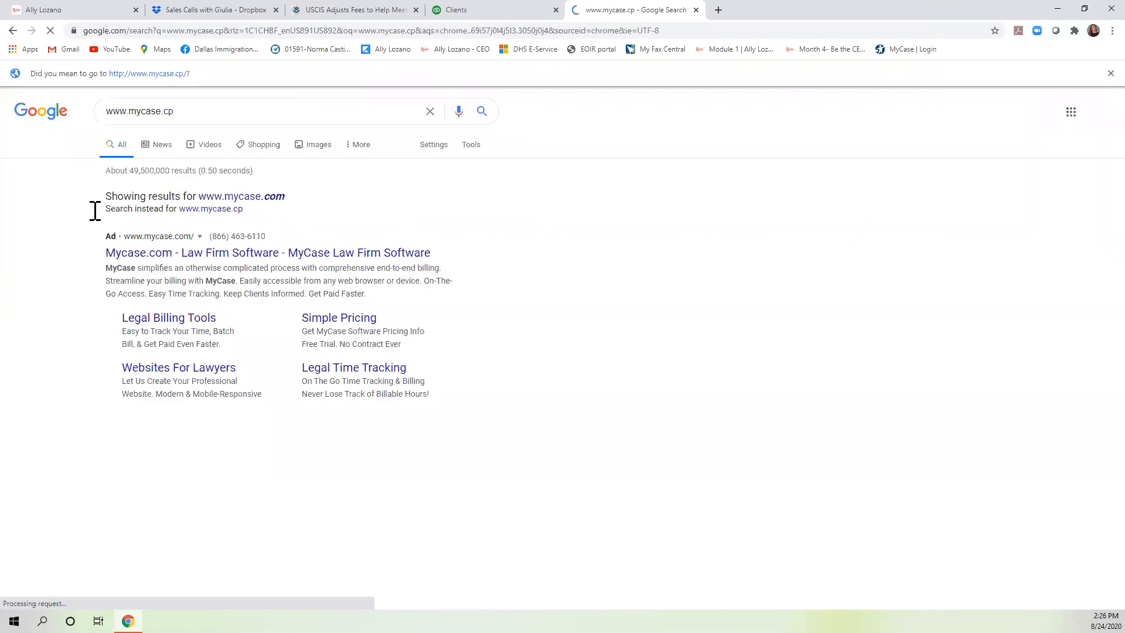
left_click(189, 443)
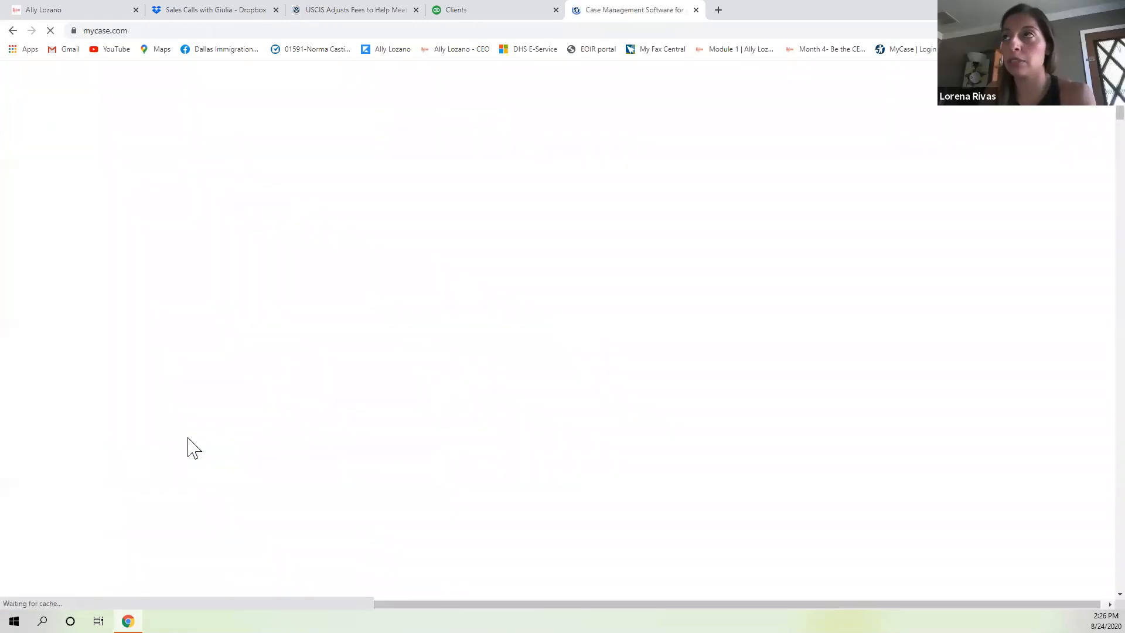
left_click(797, 94)
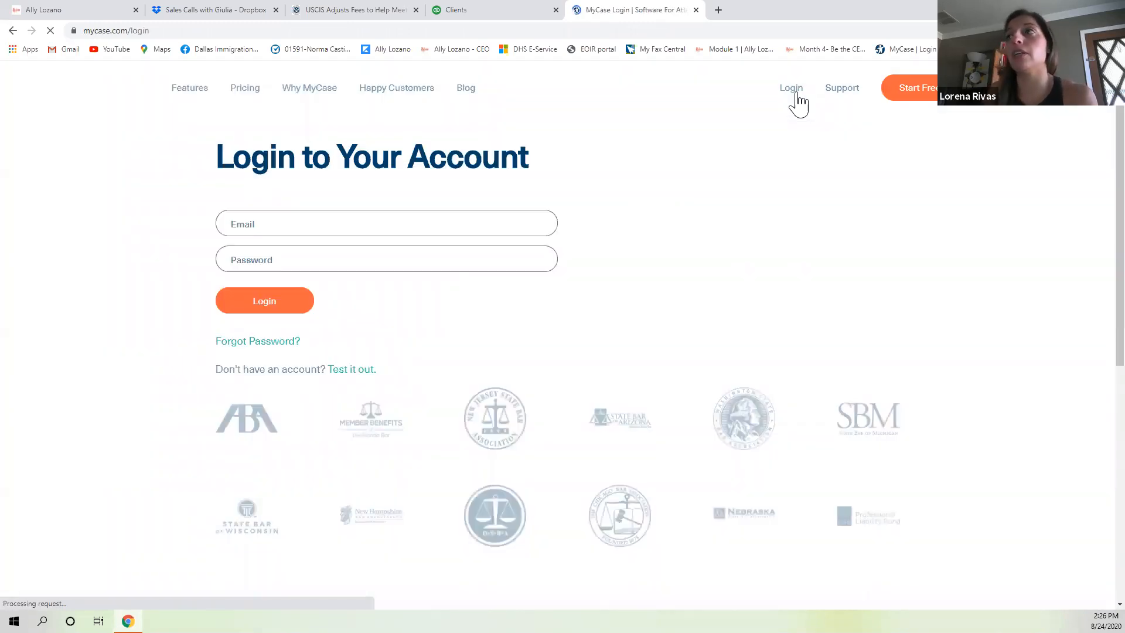
left_click(259, 343)
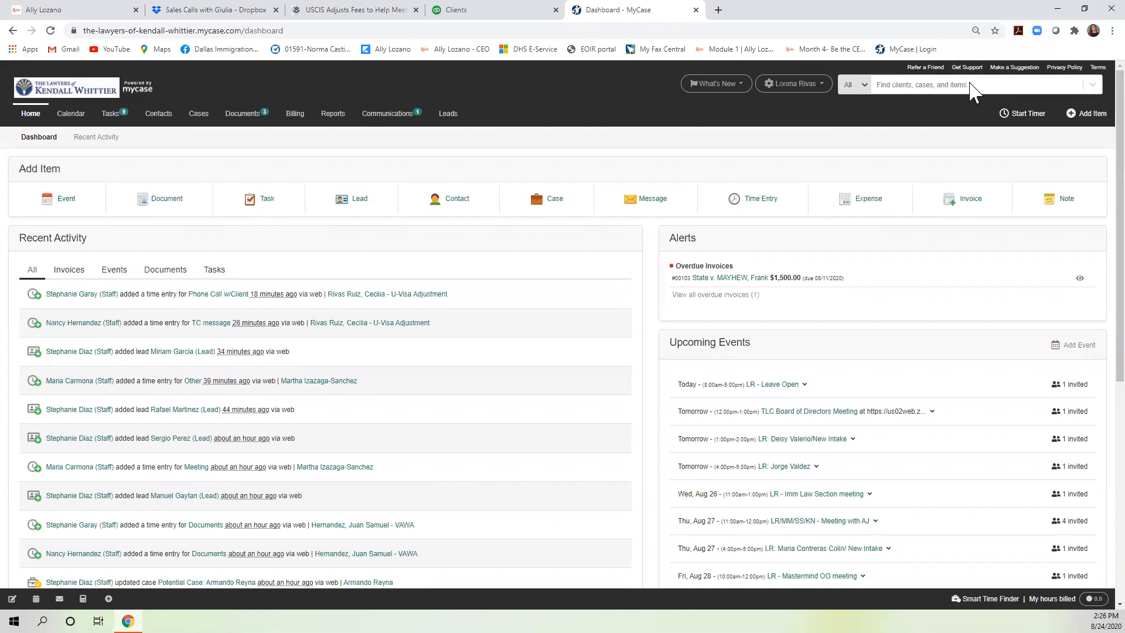
Open the client's divorce case from MyCase's Recent Cases search dropdown.
left_click(971, 87)
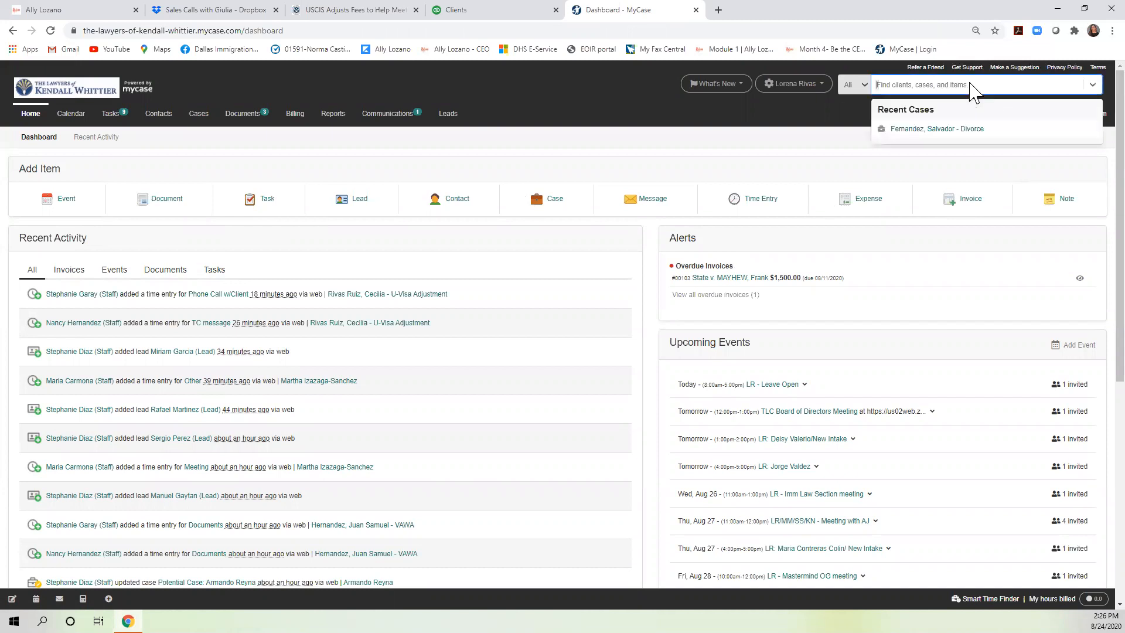
left_click(943, 138)
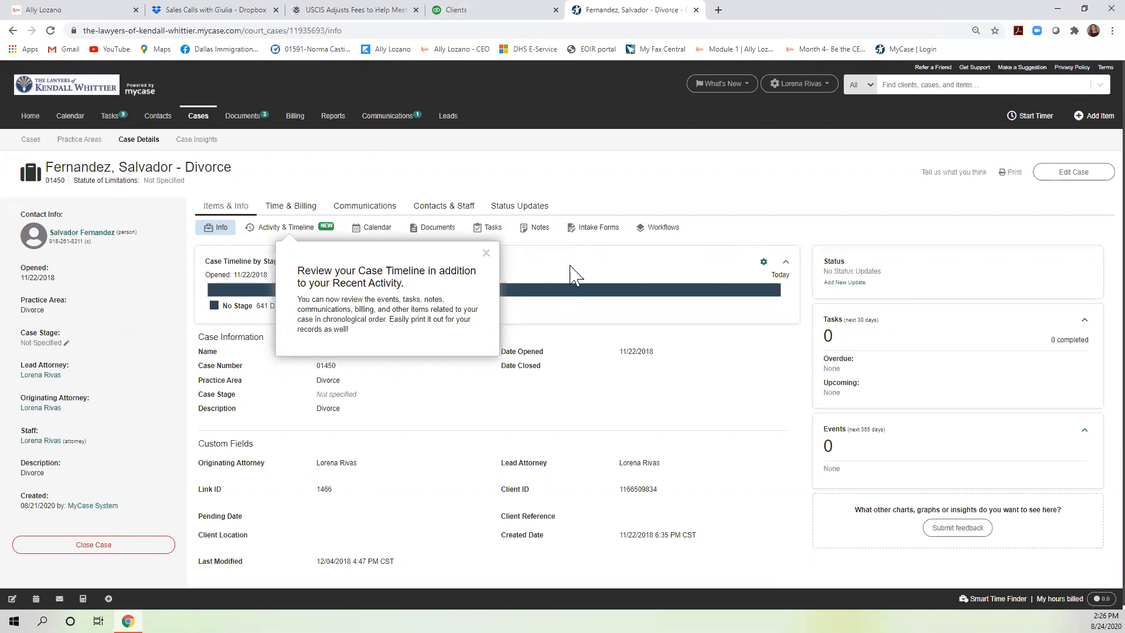
scroll(241, 165, "down", 1)
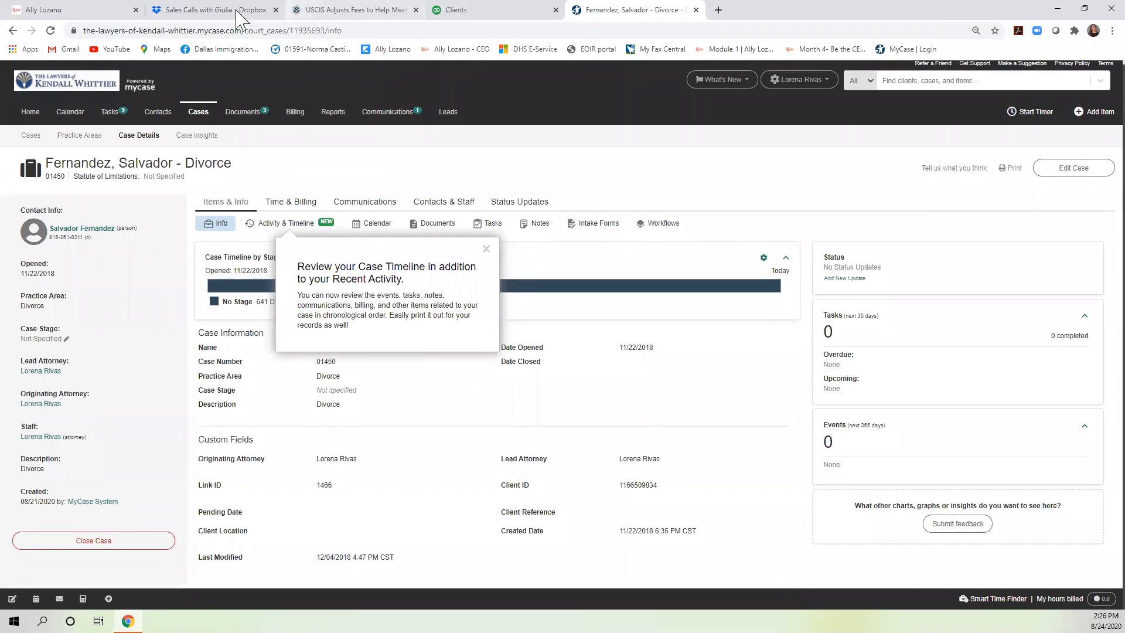
left_click(448, 10)
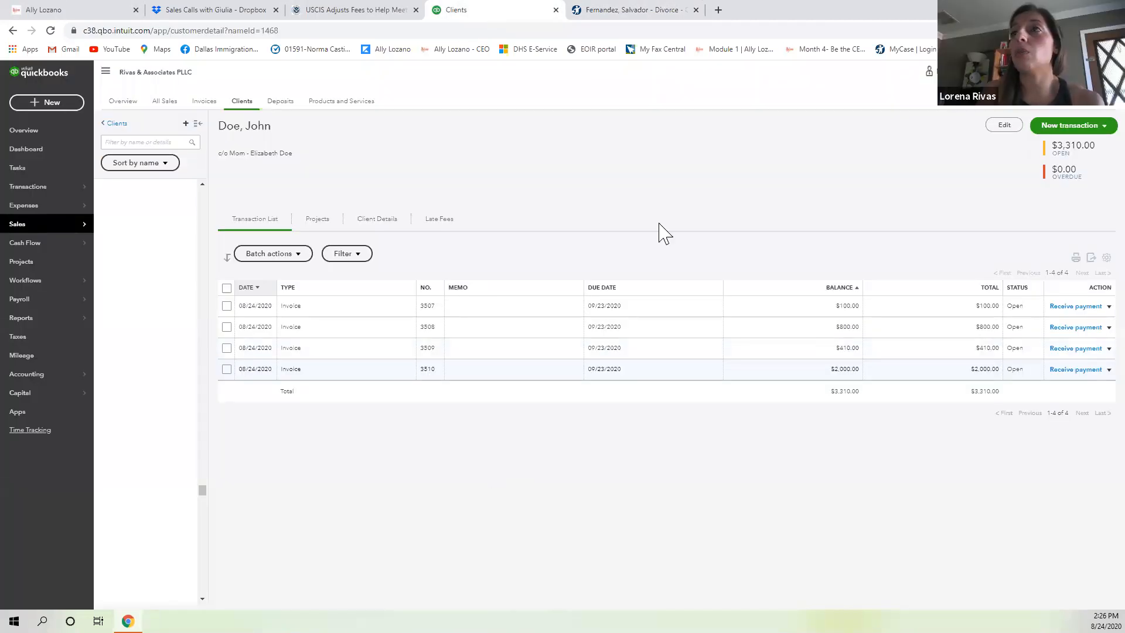
Filter QuickBooks clients by the client's first name and open their 07/31/2020 invoice.
left_click(142, 144)
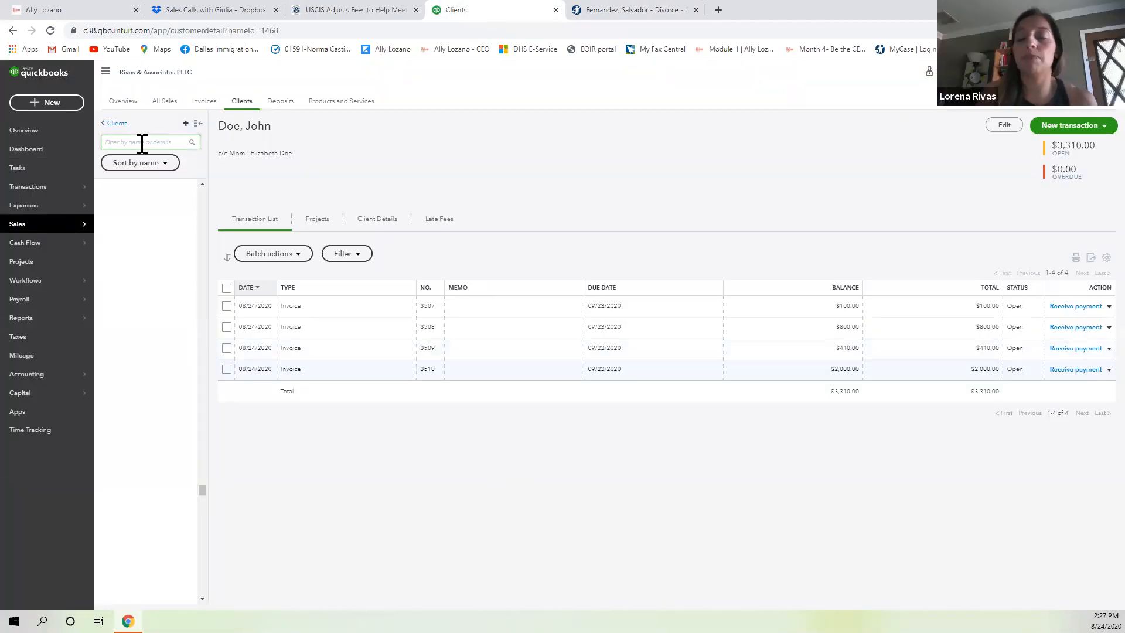
type("salvador")
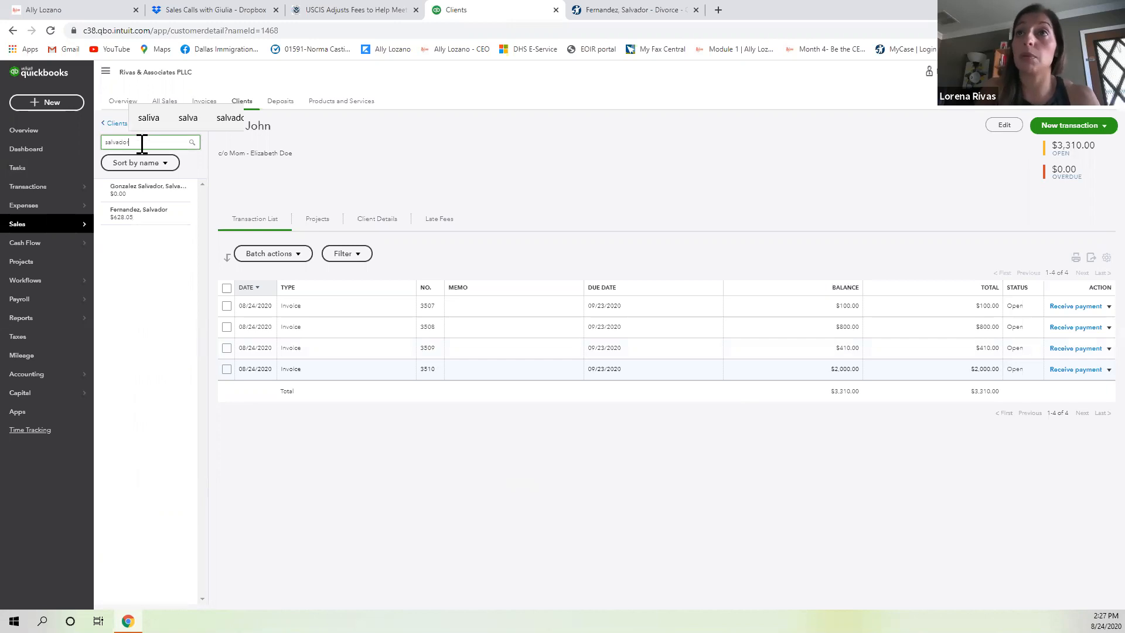
left_click(154, 234)
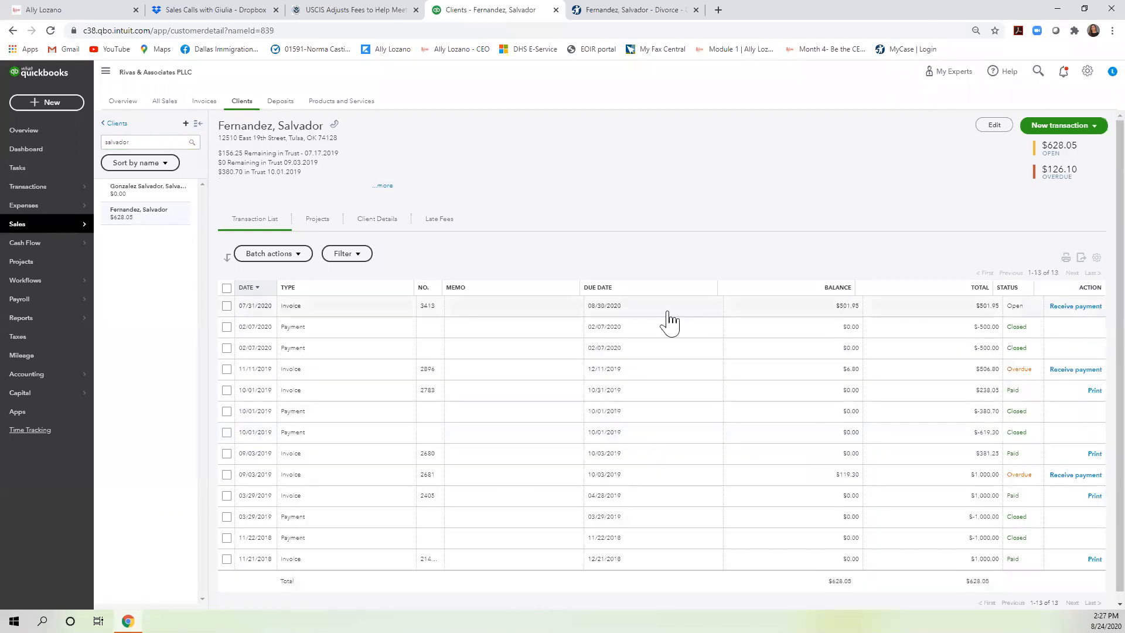
left_click(352, 307)
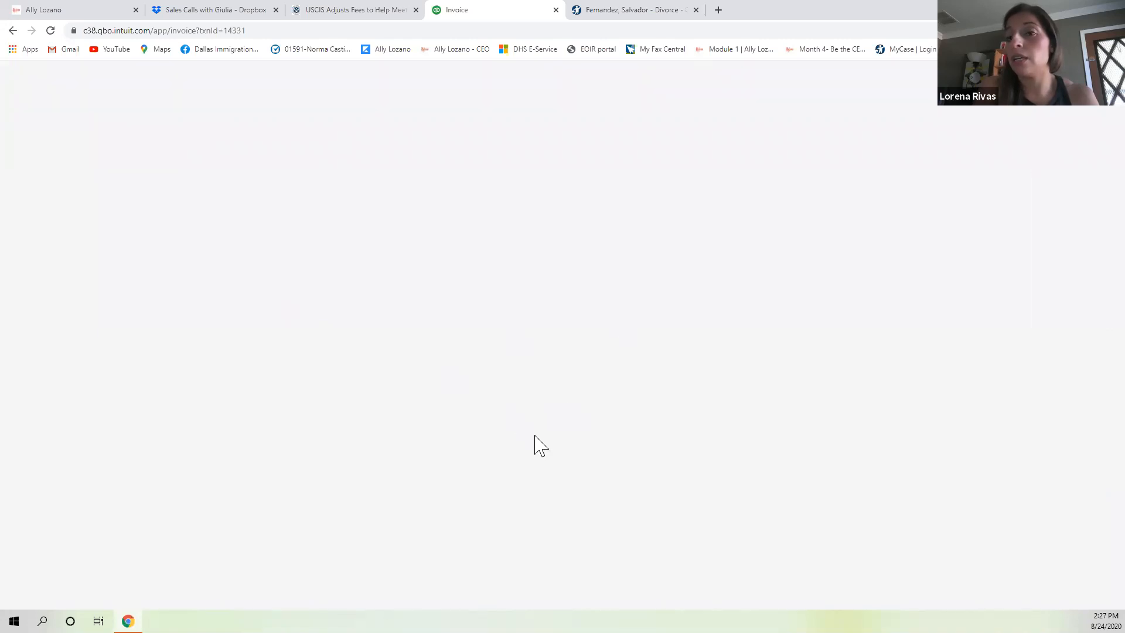
left_click(51, 31)
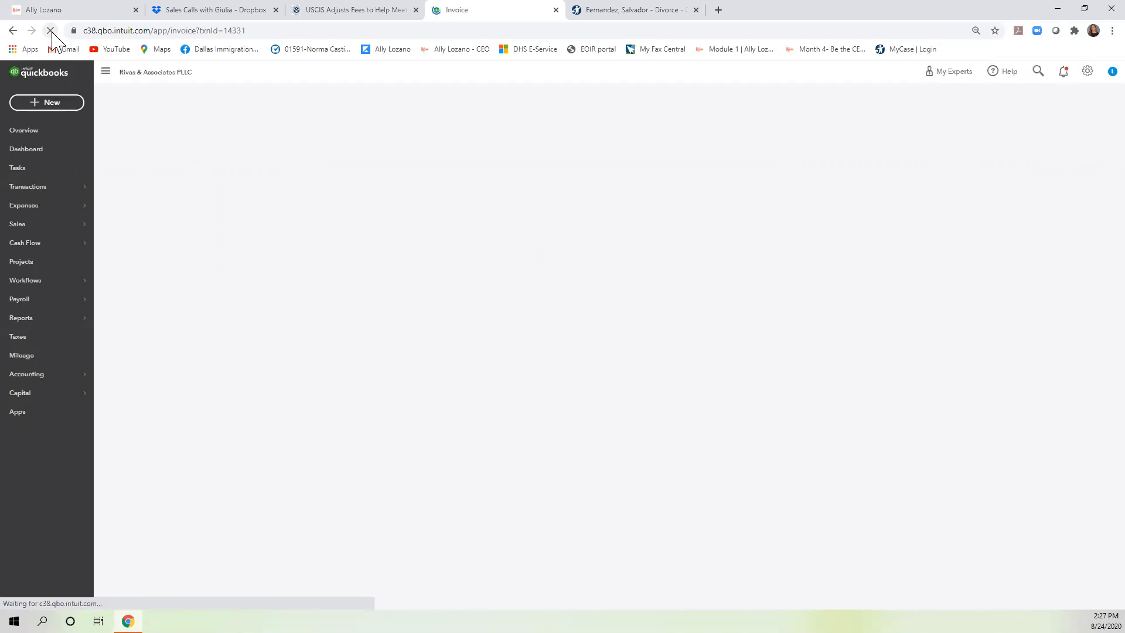
left_click(628, 12)
left_click(617, 31)
Load clio.com in the MyCase tab and sign into Clio Manage.
type("clio.com")
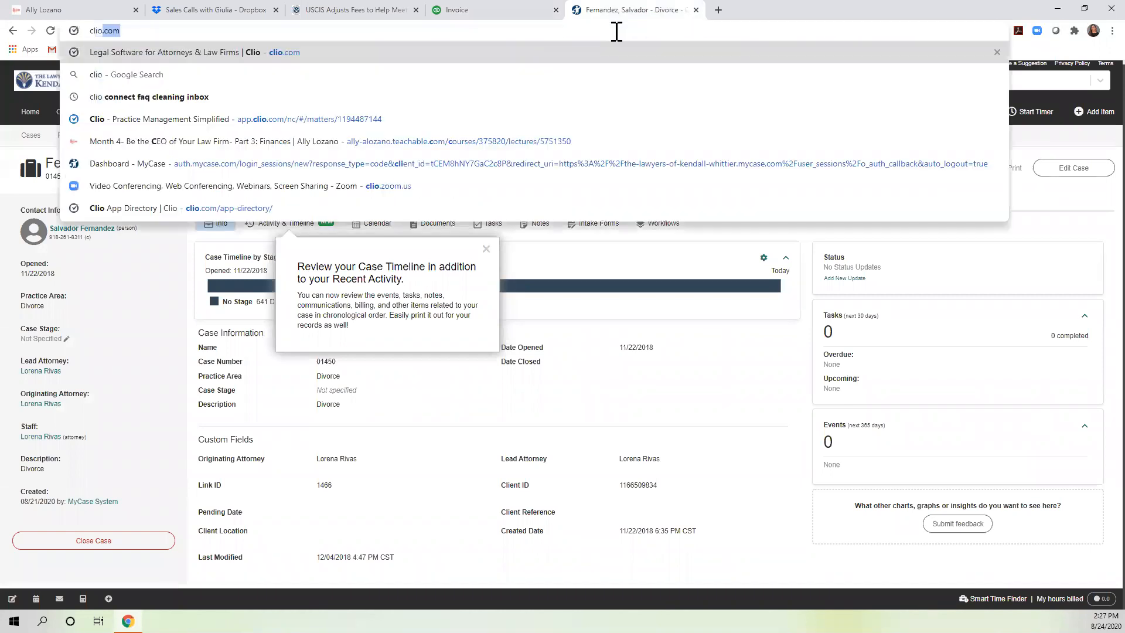
key("Return")
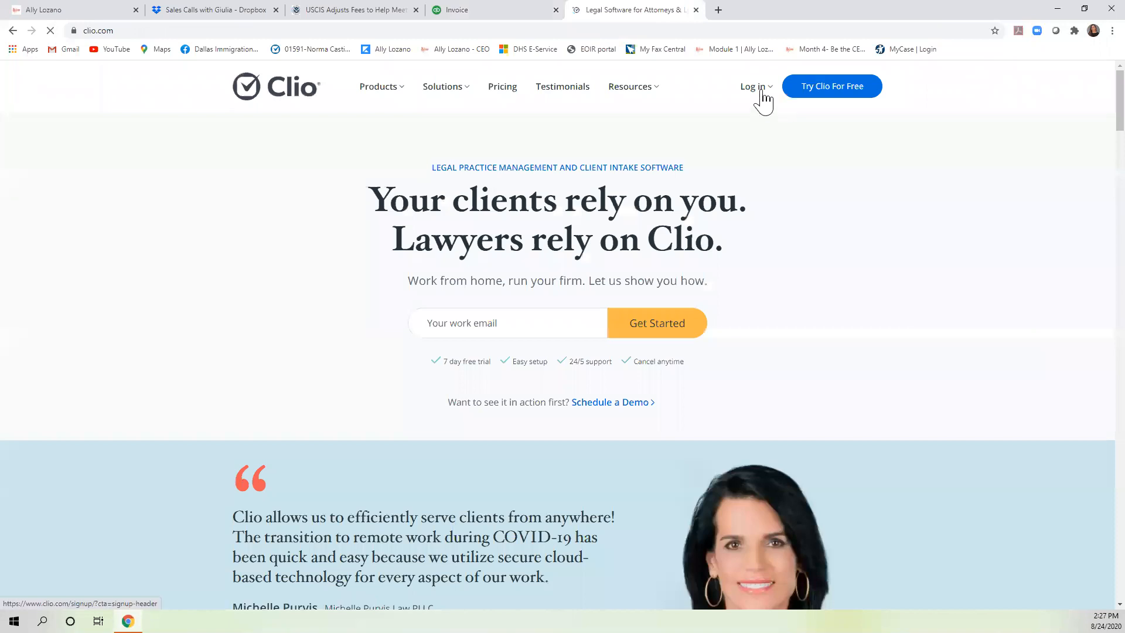
mouse_move(756, 88)
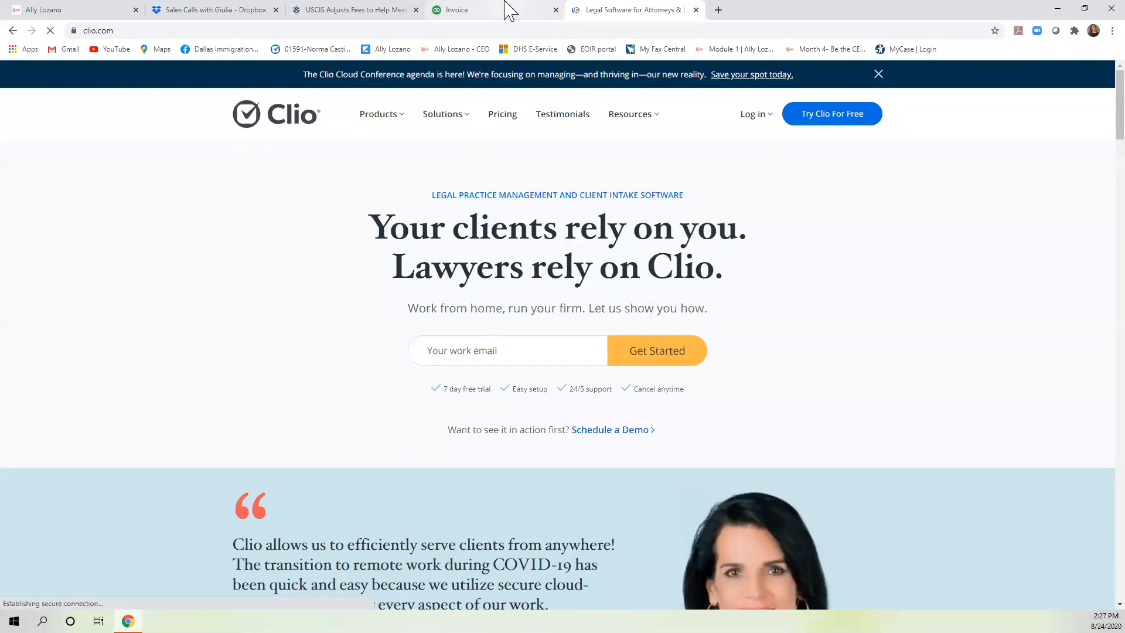
left_click(510, 10)
left_click(626, 11)
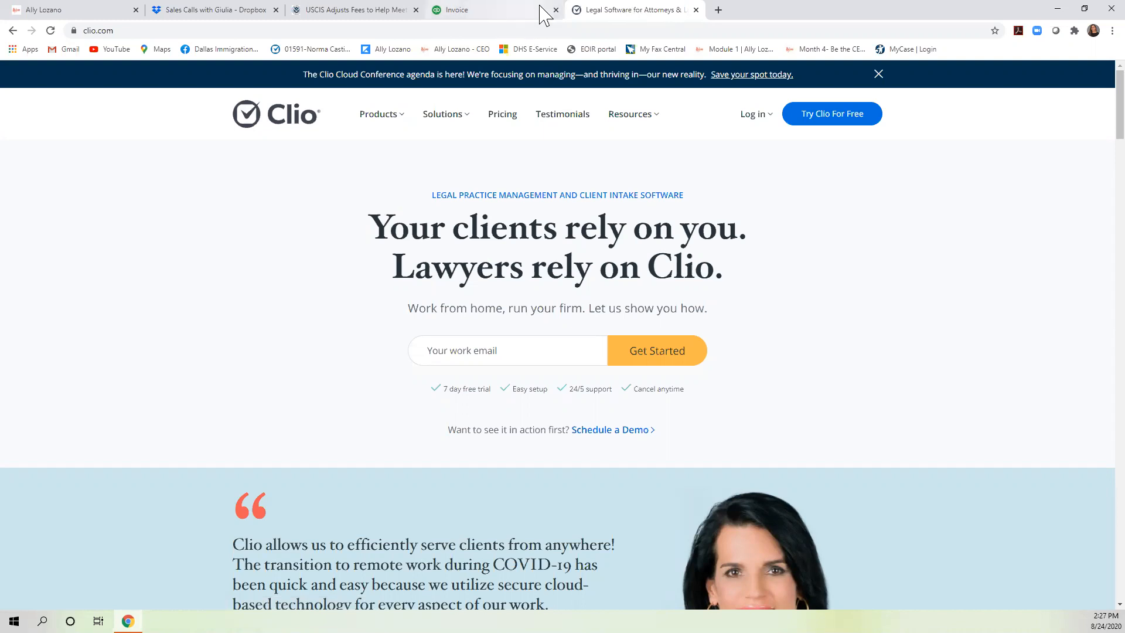
mouse_move(744, 120)
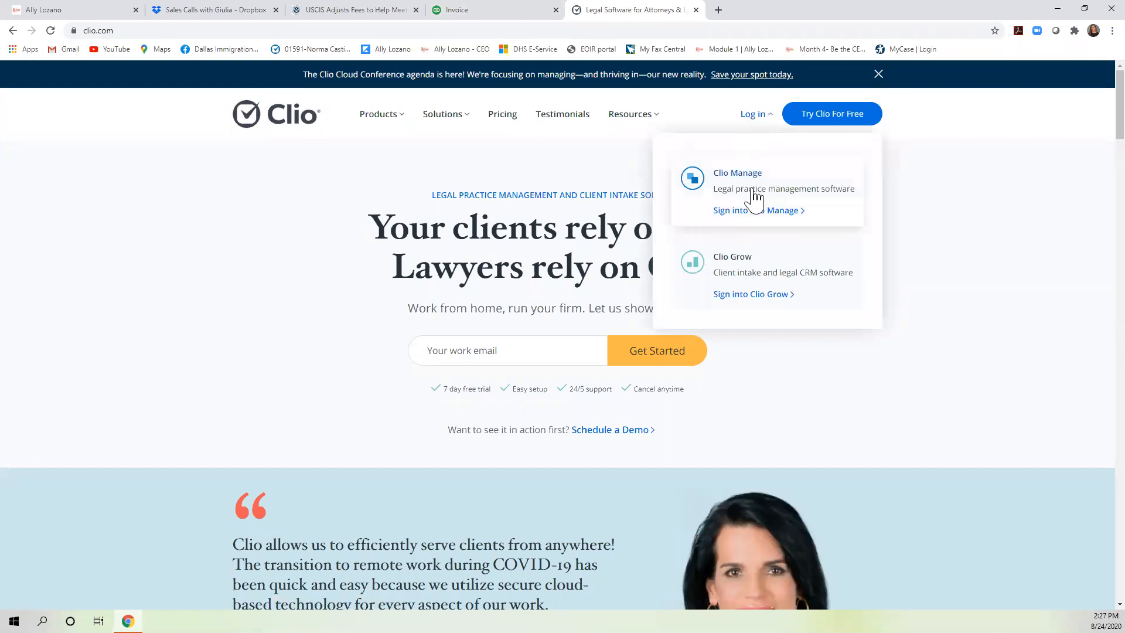
left_click(498, 10)
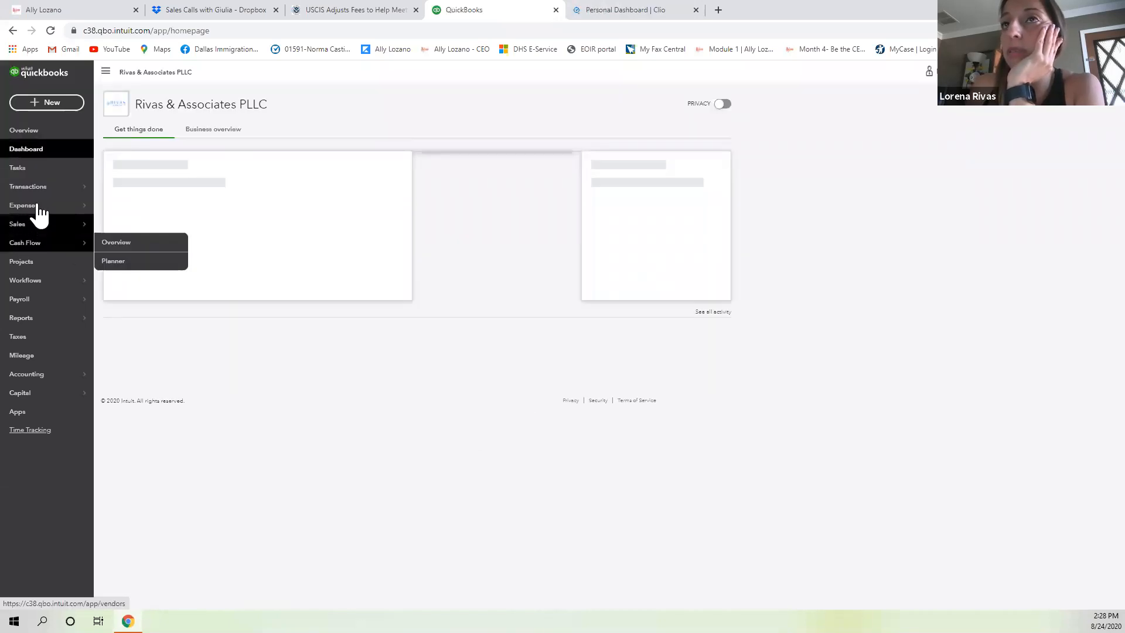
Open the QuickBooks Clients list under Sales, then return to the Clio dashboard.
mouse_move(58, 229)
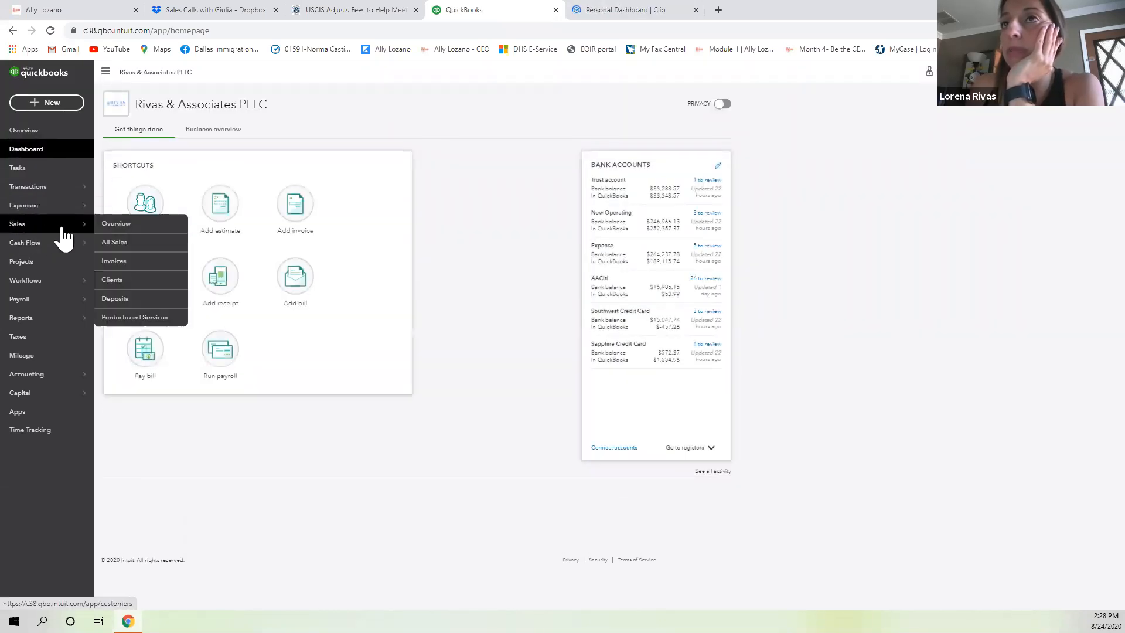
left_click(121, 281)
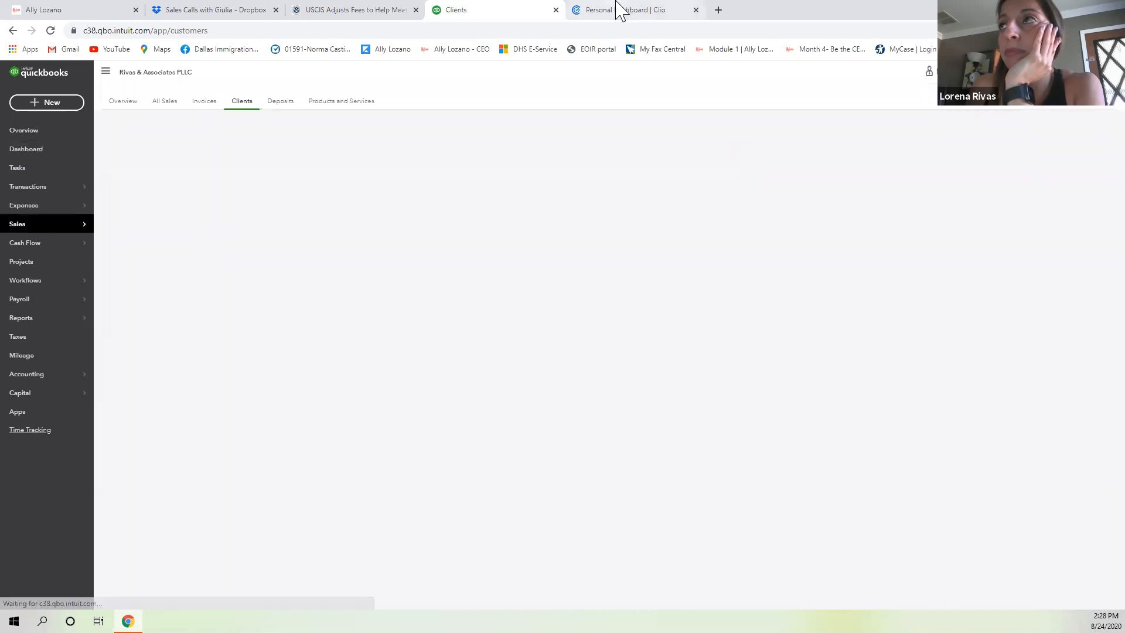
left_click(621, 10)
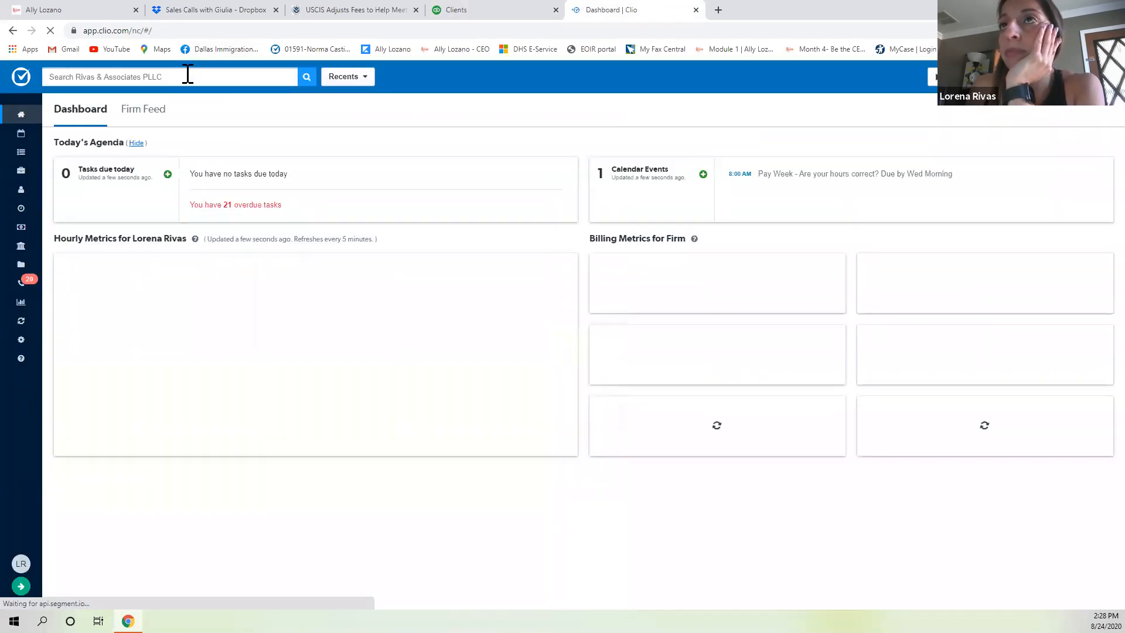
Search Clio for the client by name and open their divorce matter.
left_click(188, 75)
type("salvador")
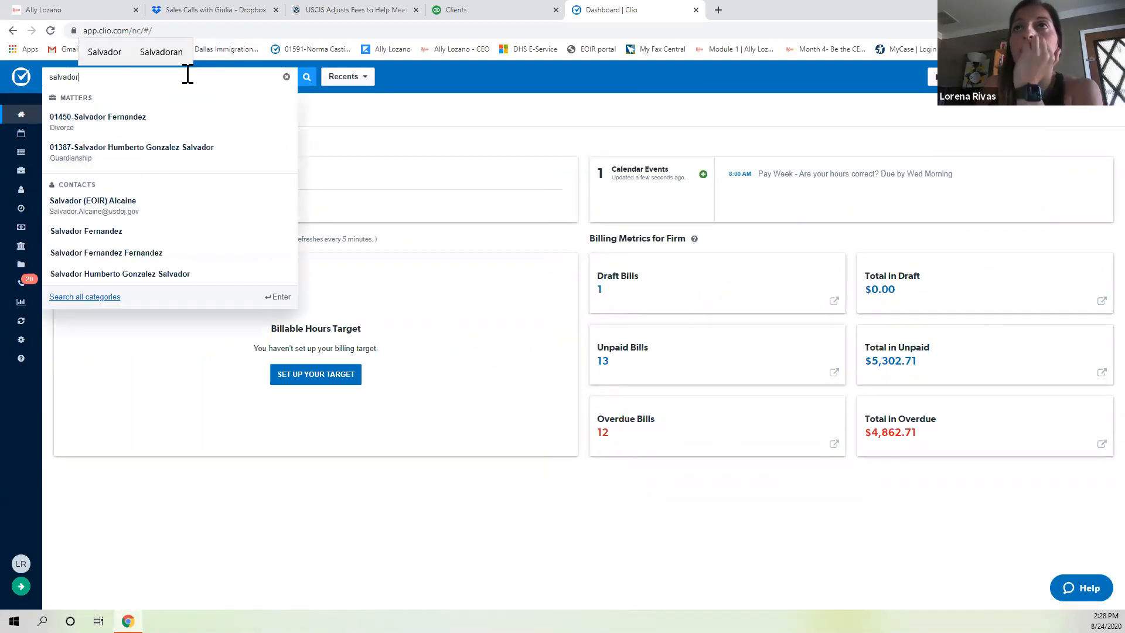
left_click(142, 124)
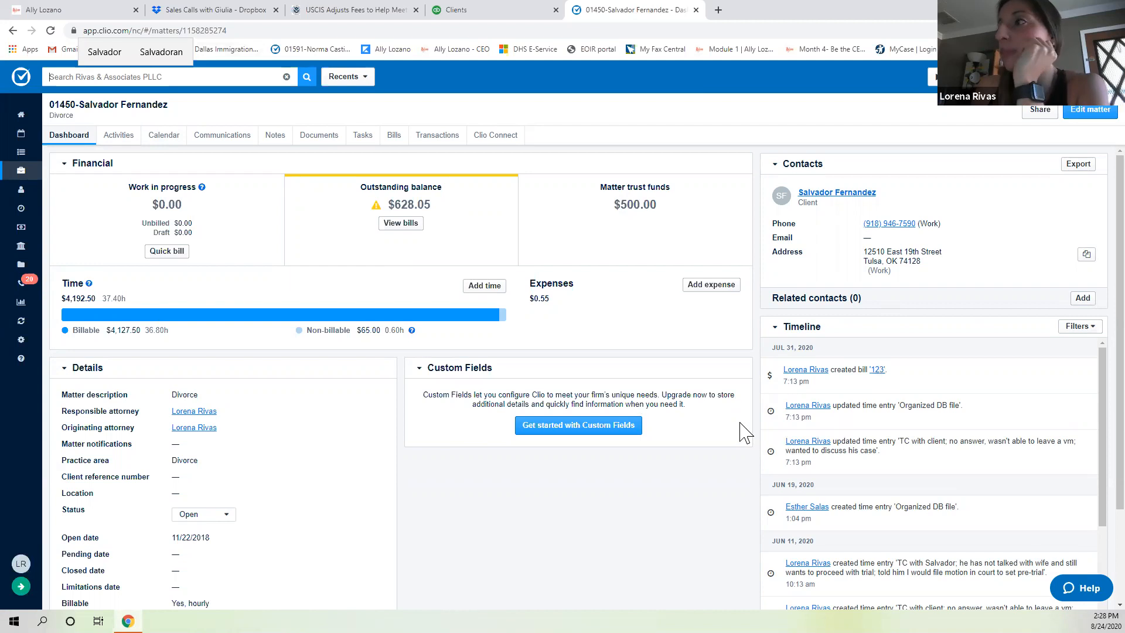
Check the matter's three unpaid bills against the $628.05 outstanding, then return to the Dashboard.
left_click(398, 139)
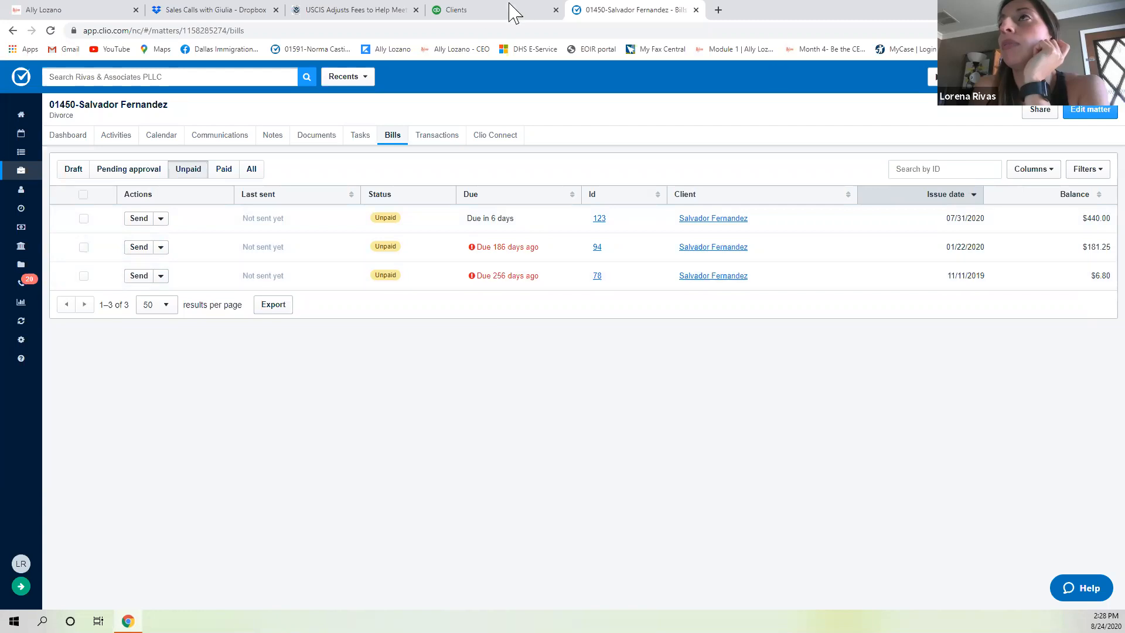
left_click(468, 13)
left_click(634, 10)
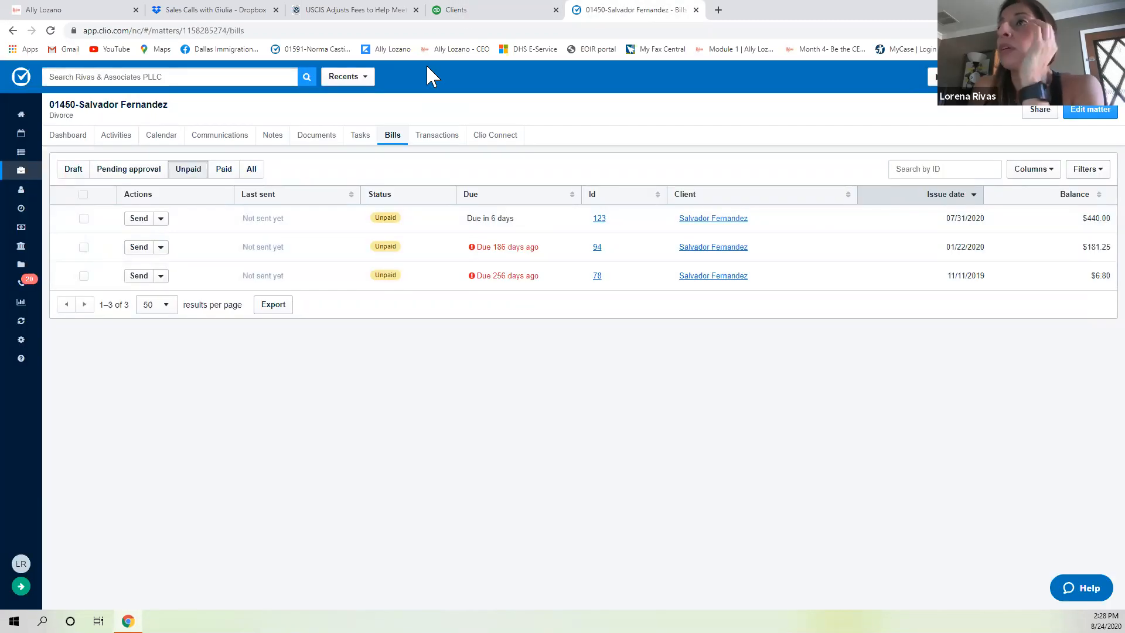
left_click(65, 138)
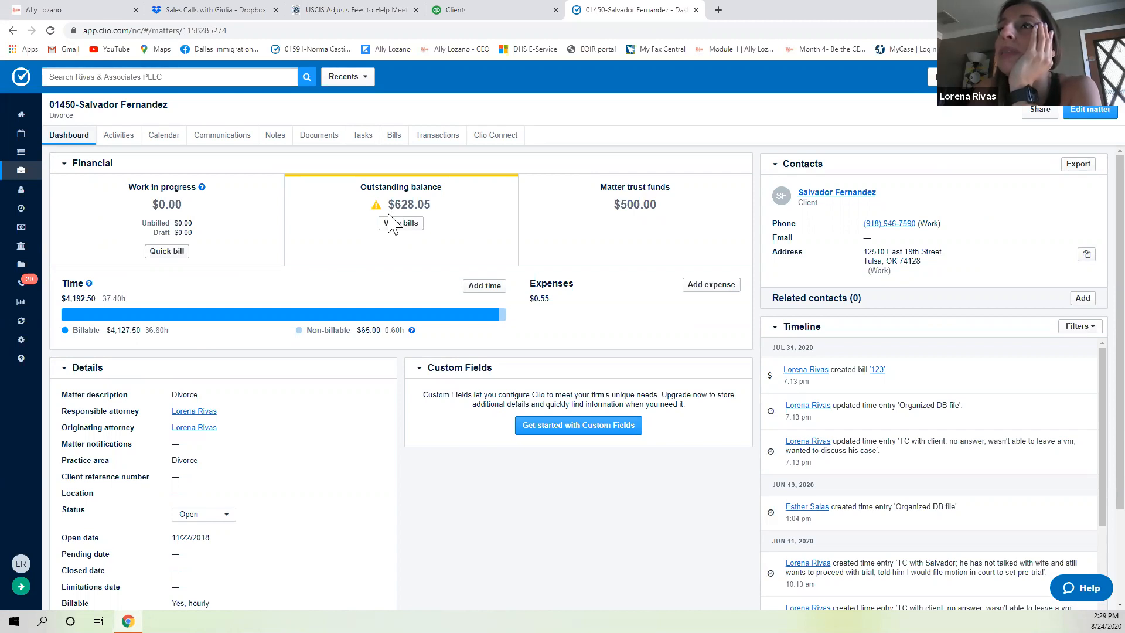
left_click(460, 10)
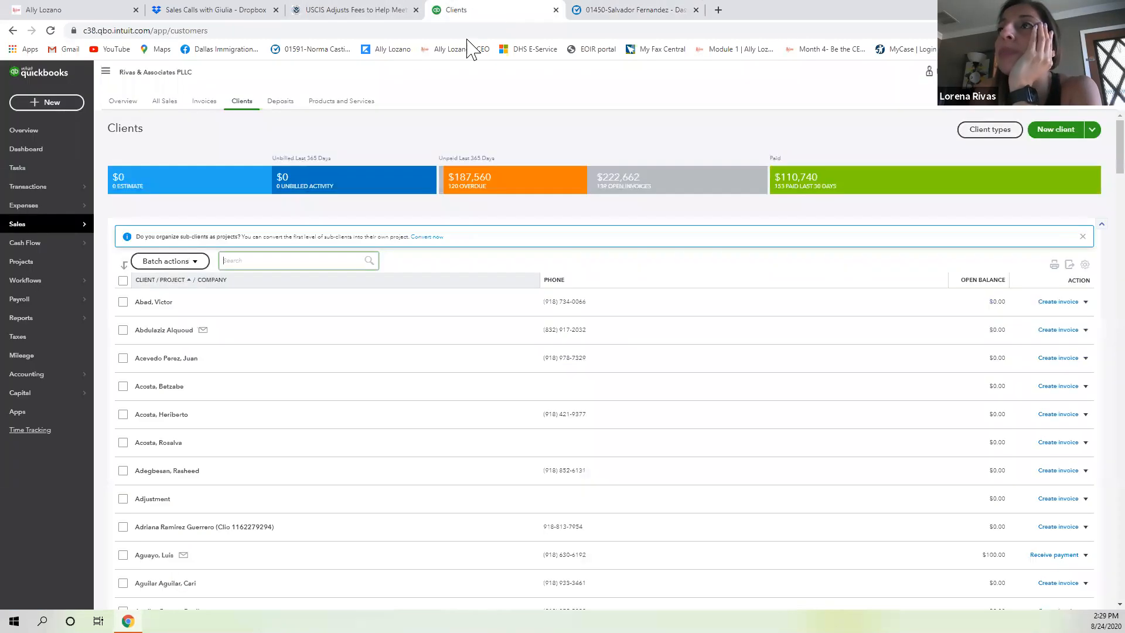
Find the client in QuickBooks Clients, confirming $628.05 open and $126.10 overdue, then return to Clio.
left_click(313, 258)
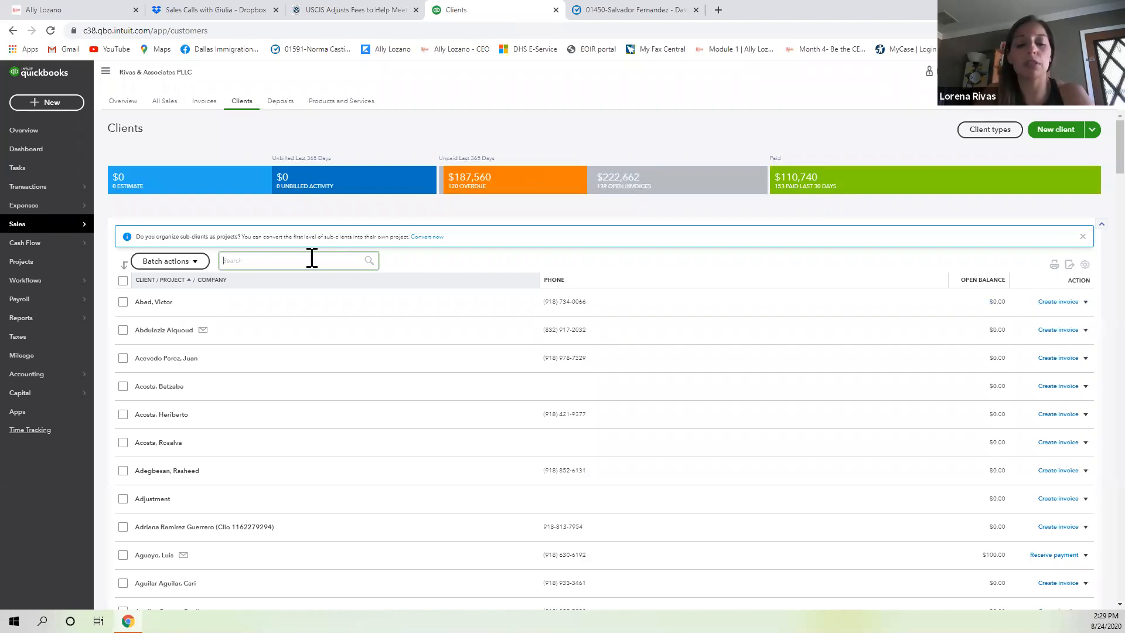
type("salvador")
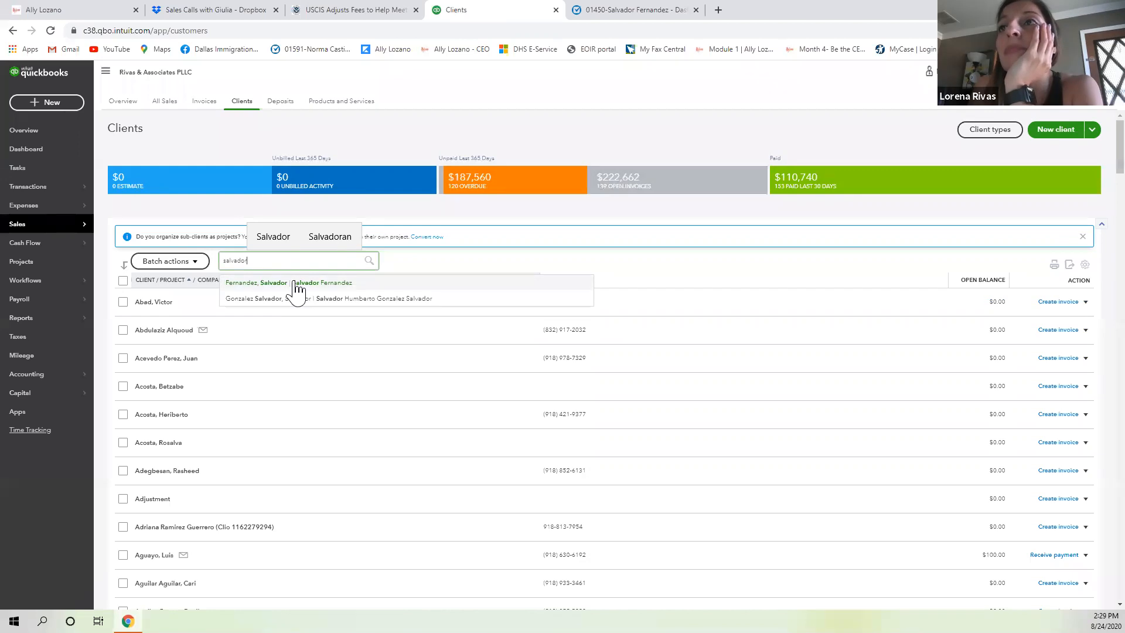
left_click(298, 293)
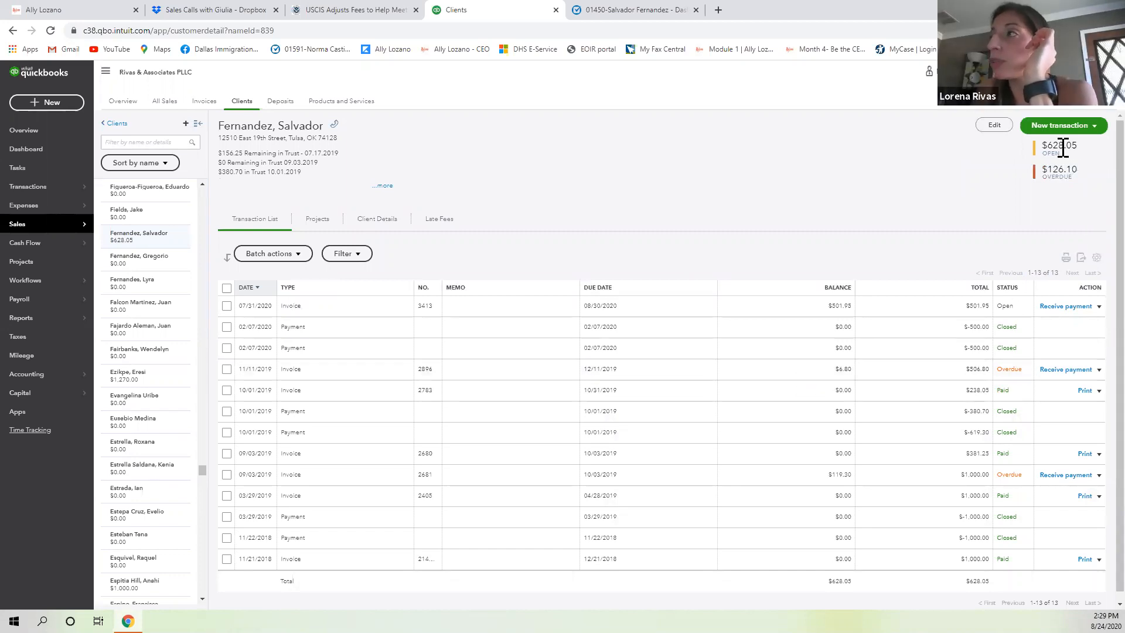
left_click(609, 11)
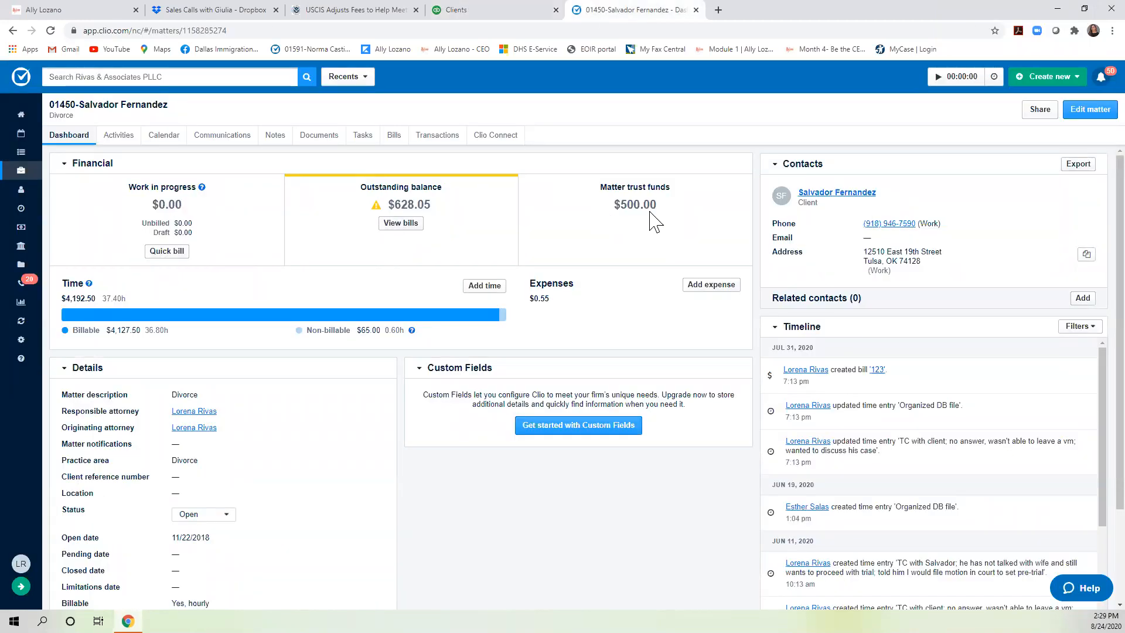
Compare the Clio matter dashboard with the client's QuickBooks page and open the 02/07/2020 payment entry.
left_click(472, 10)
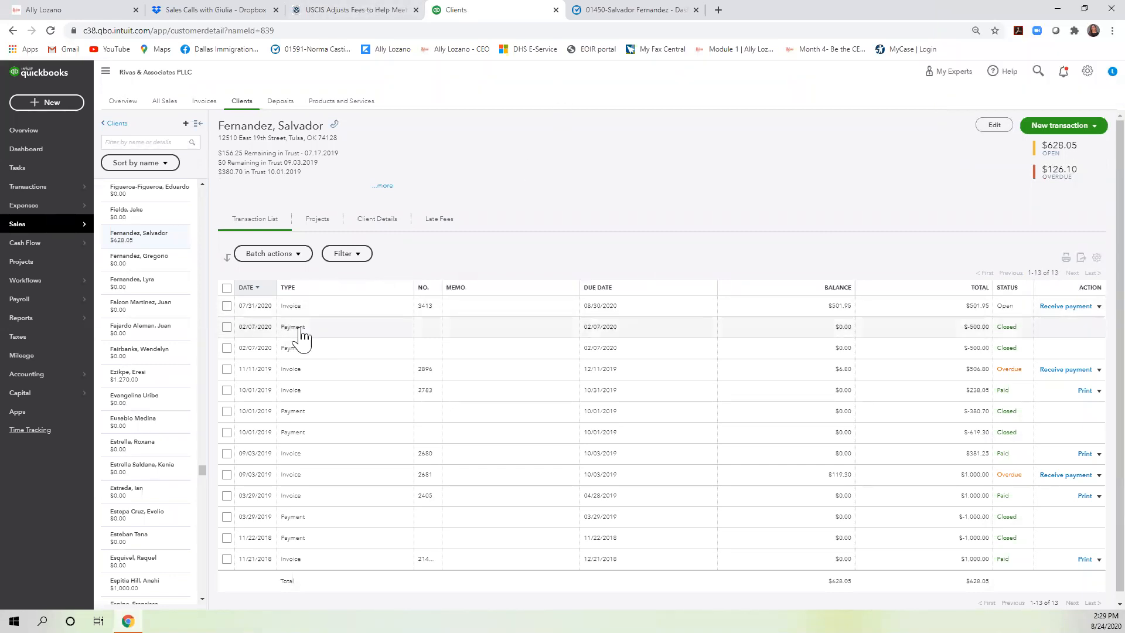
left_click(668, 9)
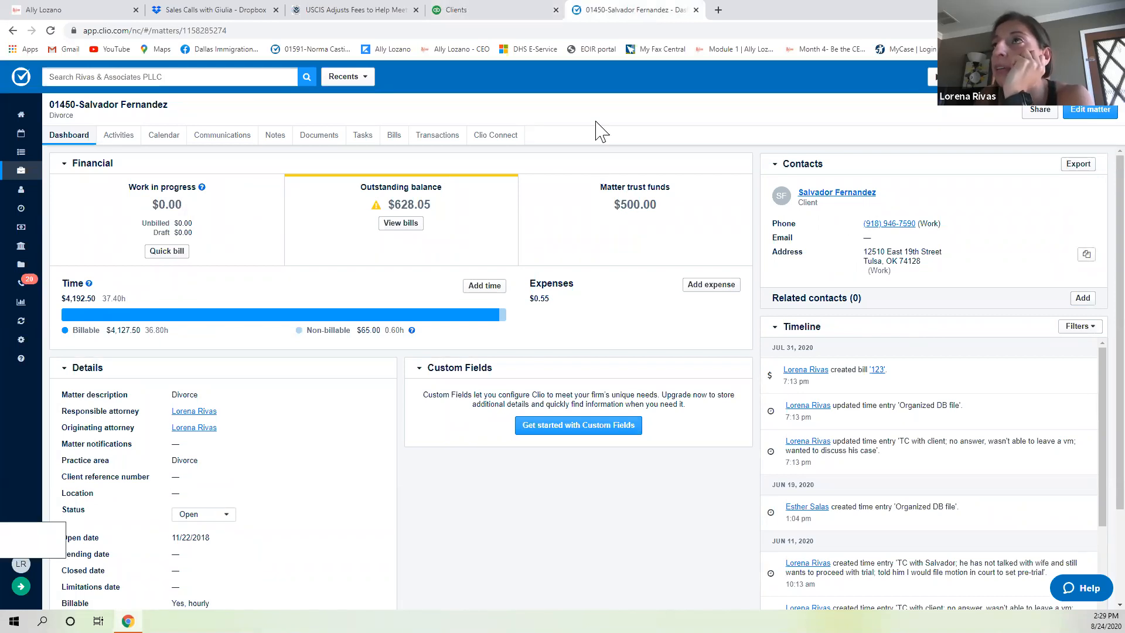
left_click(363, 11)
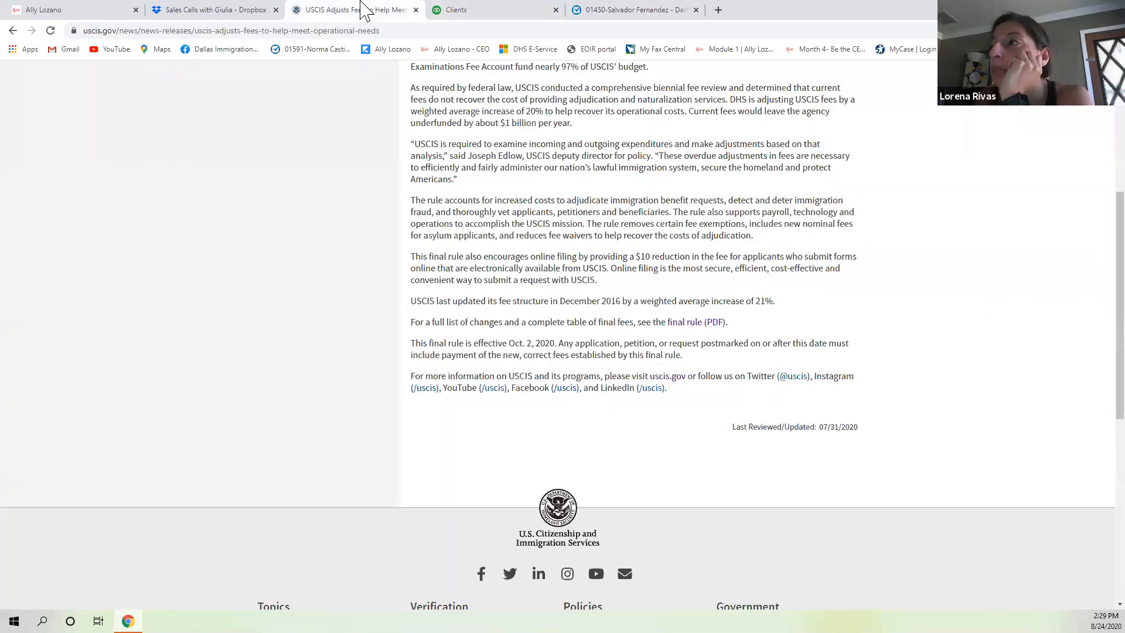
left_click(496, 10)
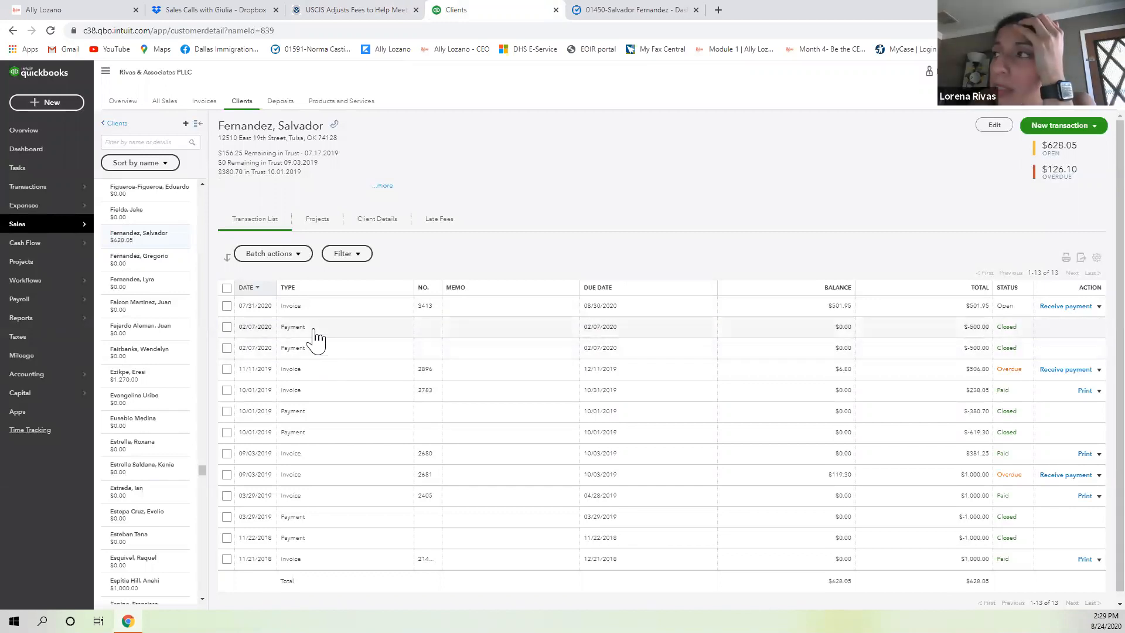
left_click(314, 331)
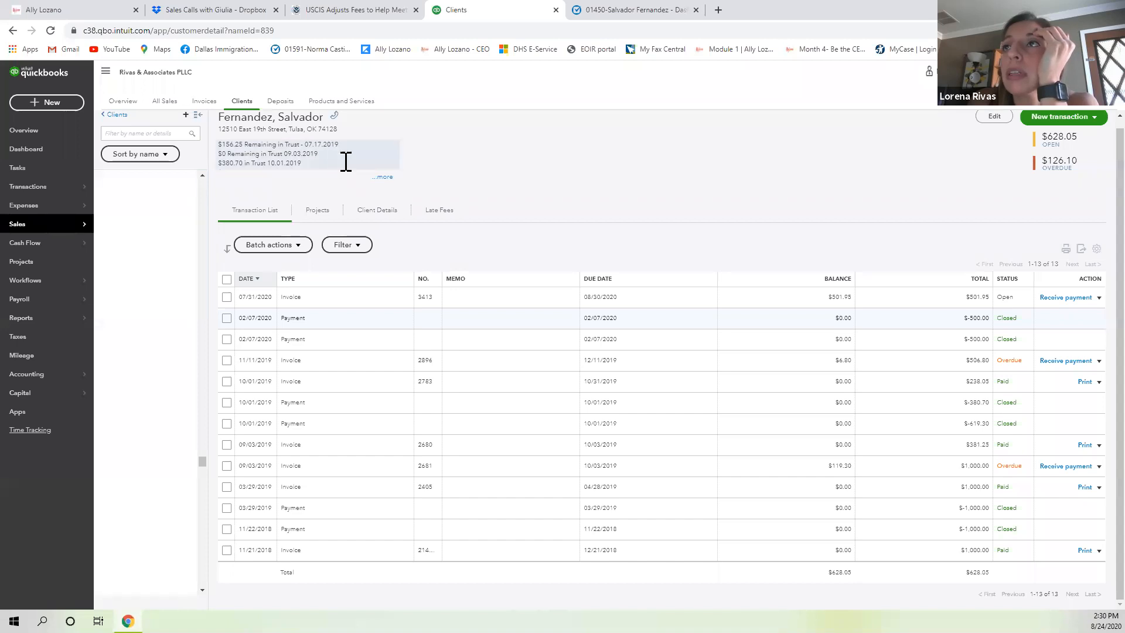
Expand the client notes to read the trust lines, then open the Clio matter's trust transactions.
left_click(385, 177)
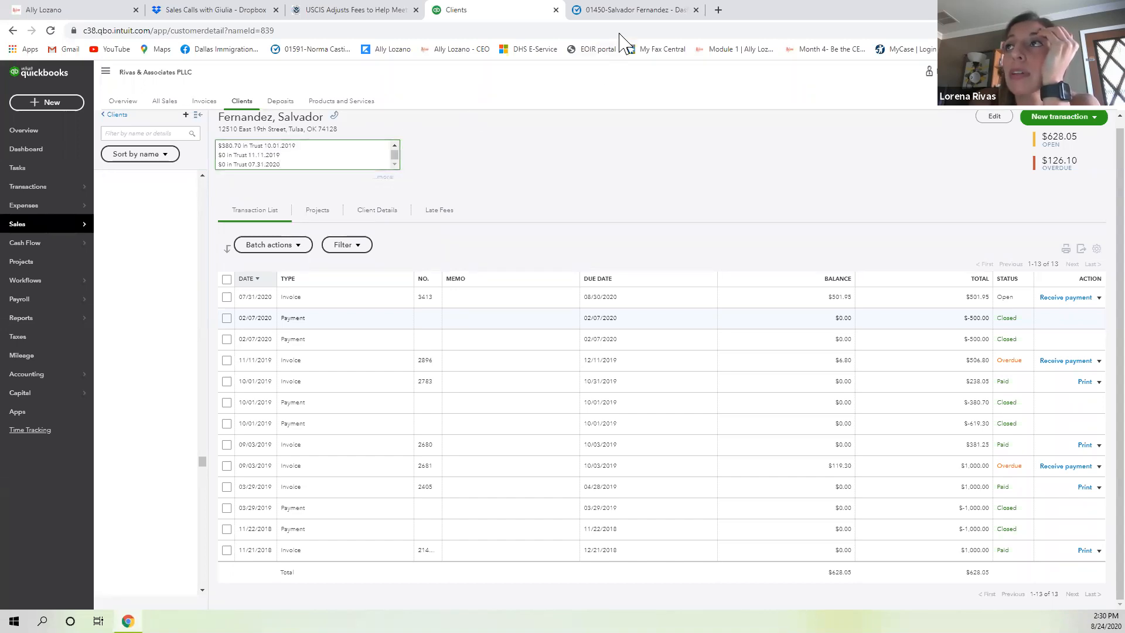
left_click(623, 9)
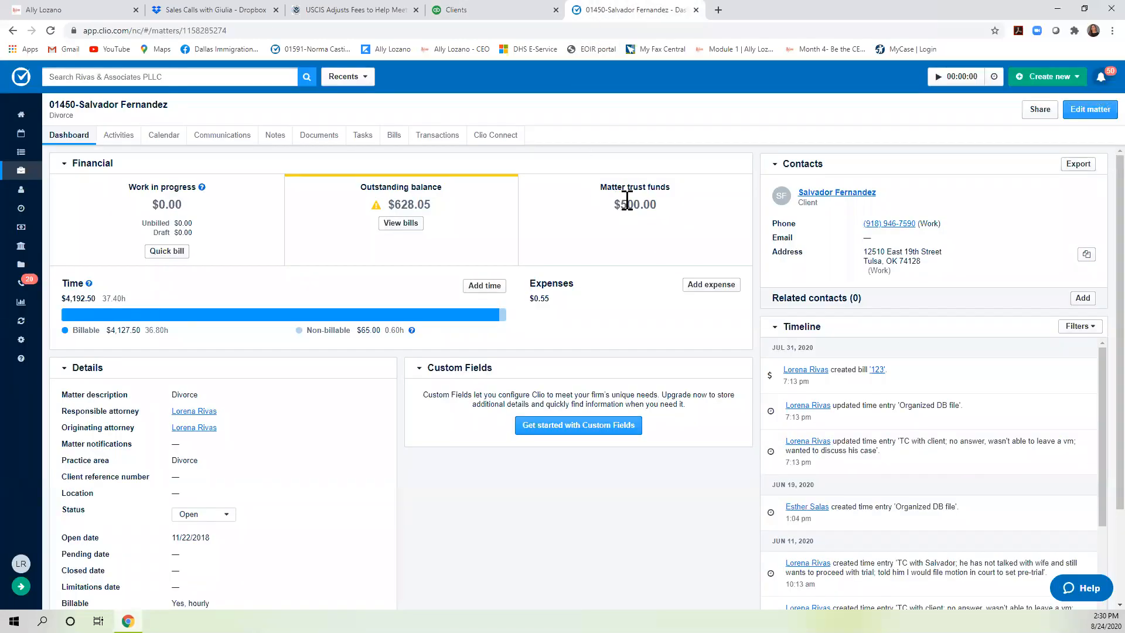
left_click(446, 137)
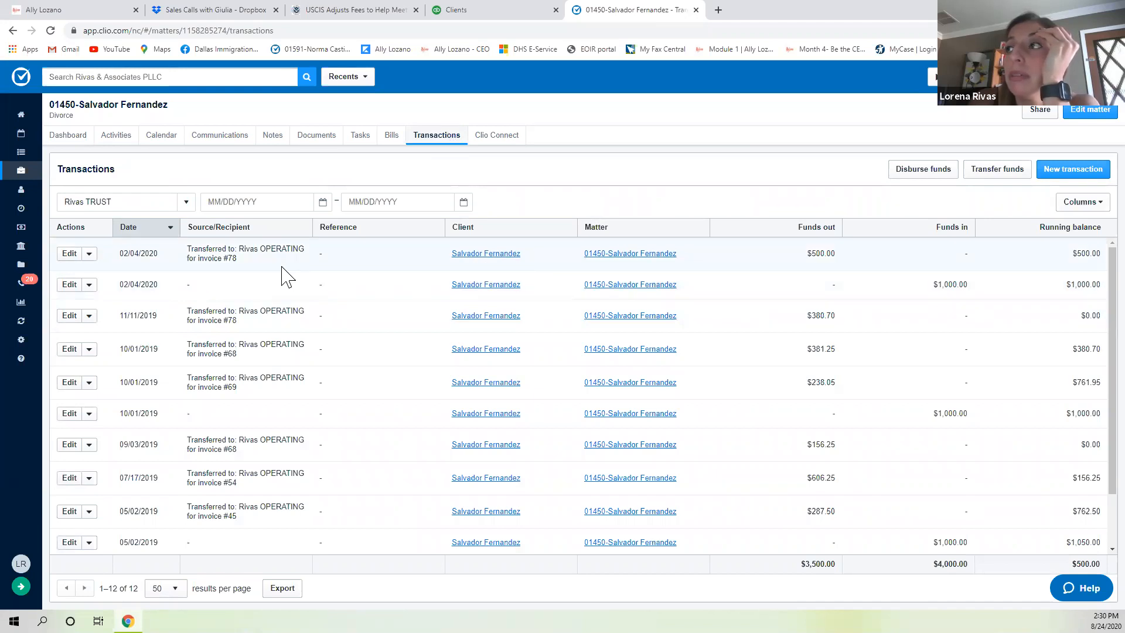
Cross-check QuickBooks, then list the matter's unpaid bills 123, 94 and 78 in Clio.
left_click(505, 15)
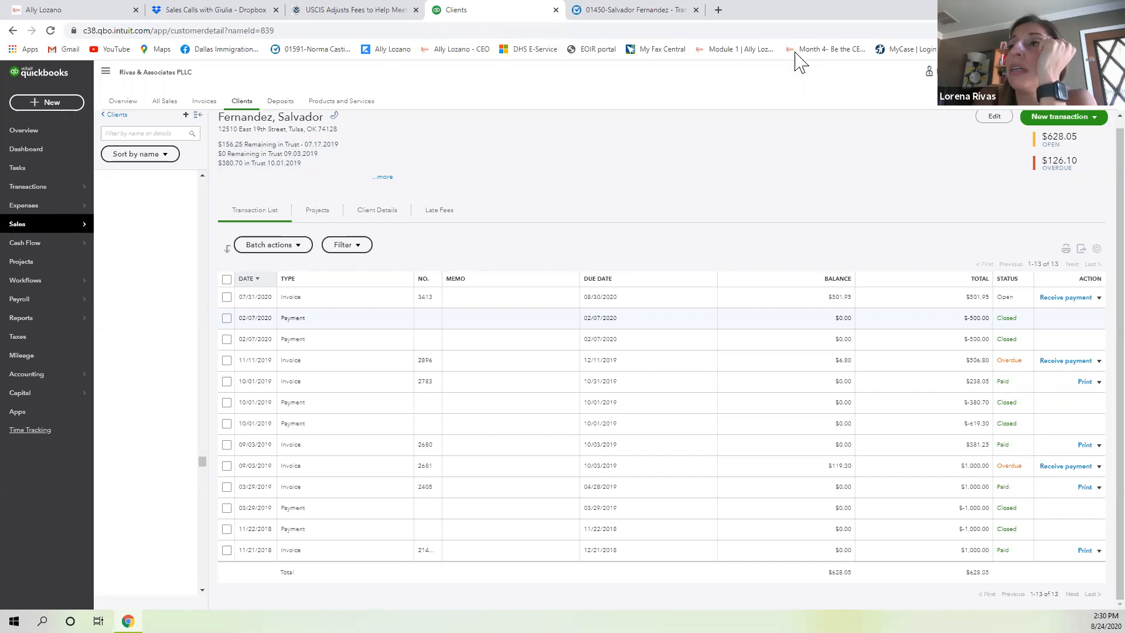
left_click(625, 11)
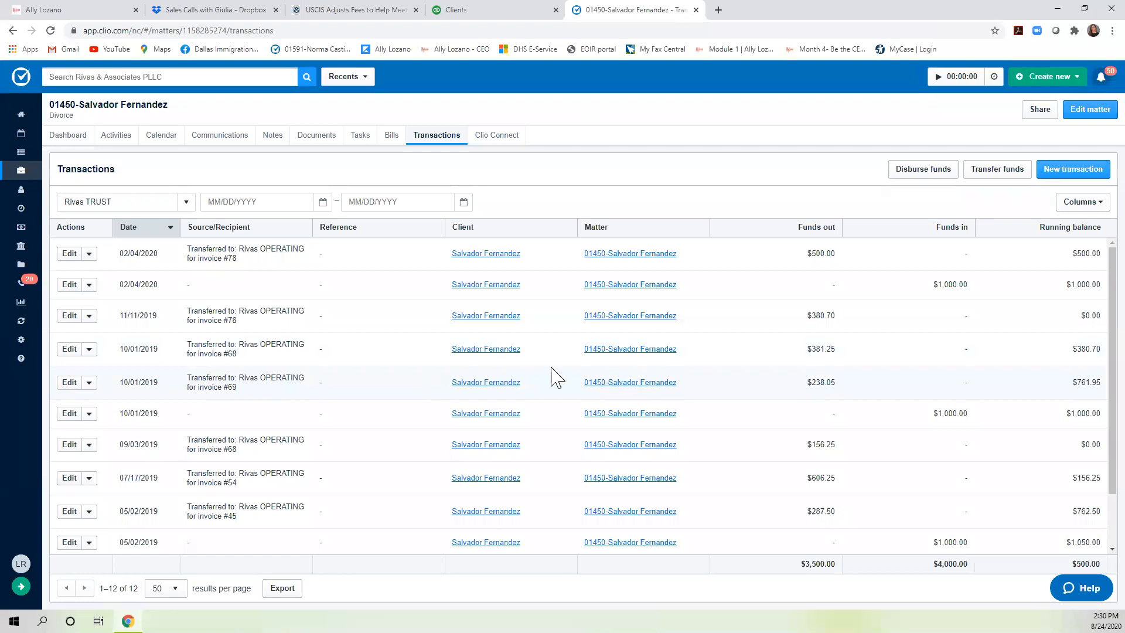
left_click(397, 141)
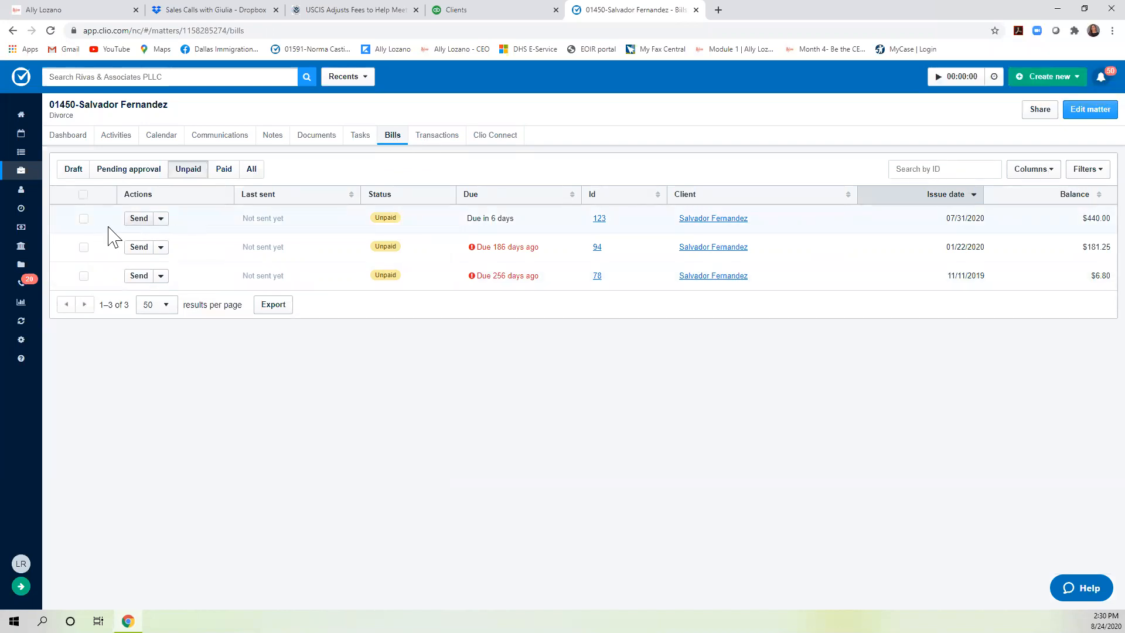
left_click(161, 221)
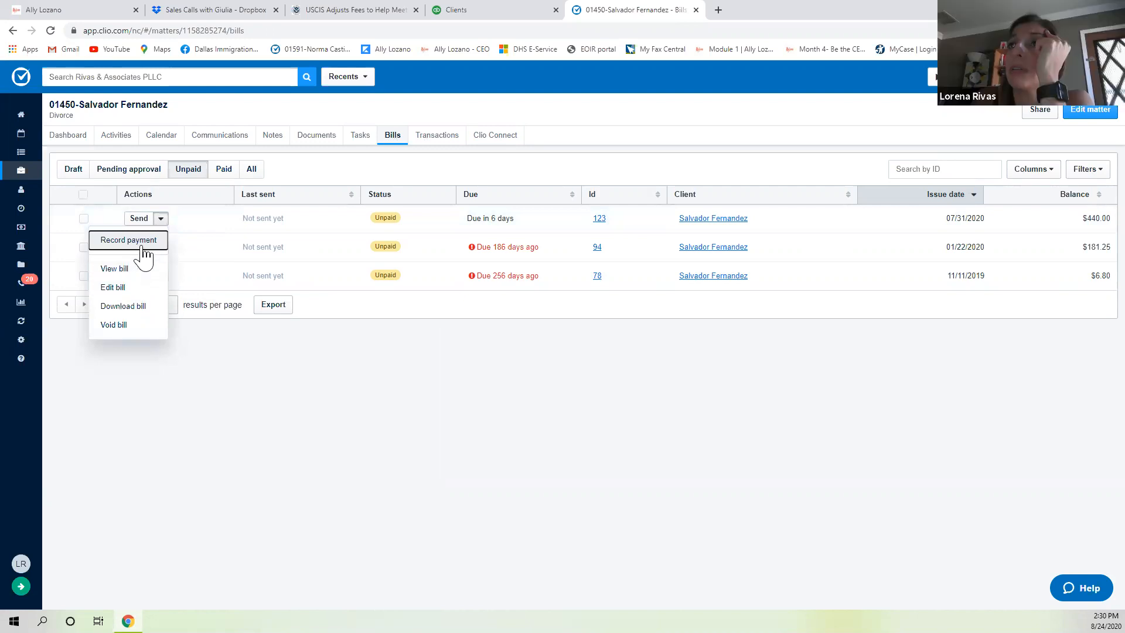
left_click(143, 243)
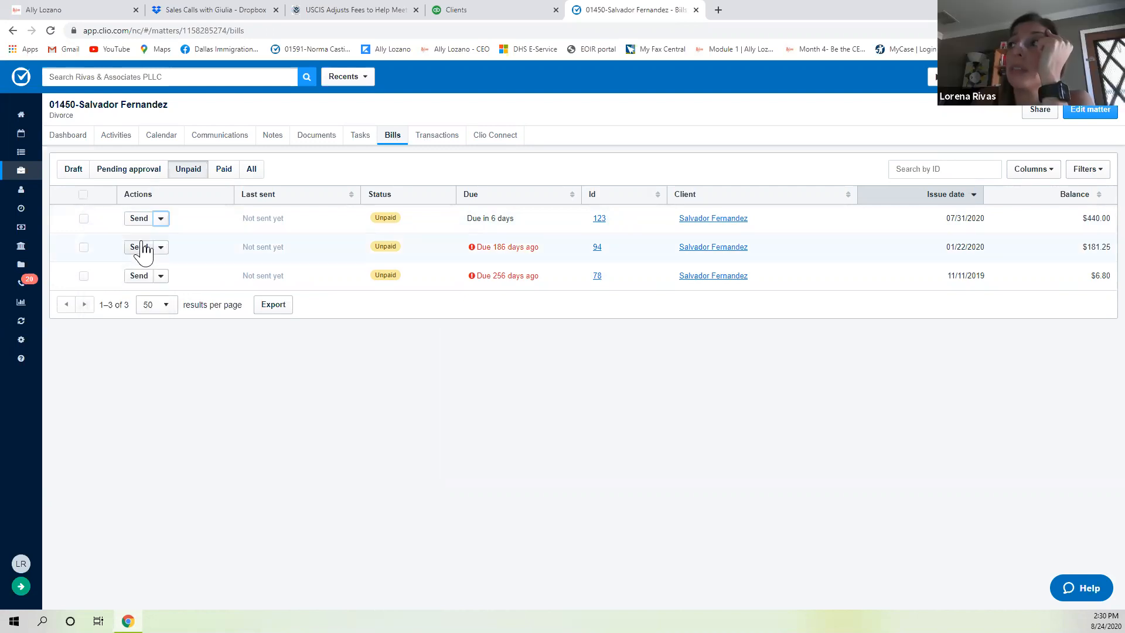
left_click(551, 136)
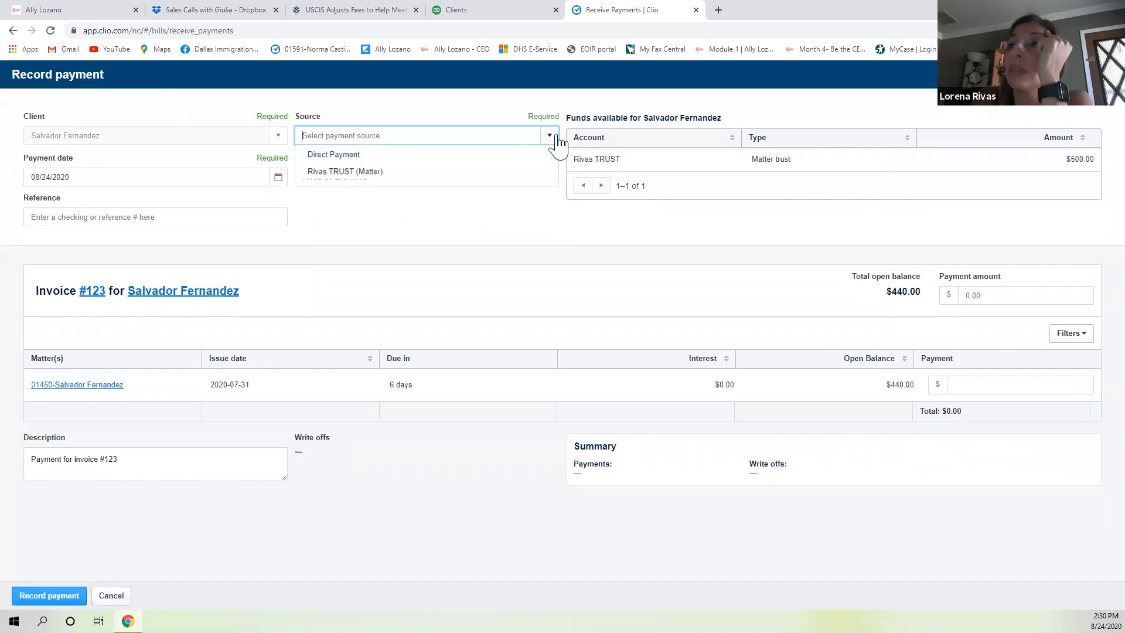
left_click(387, 173)
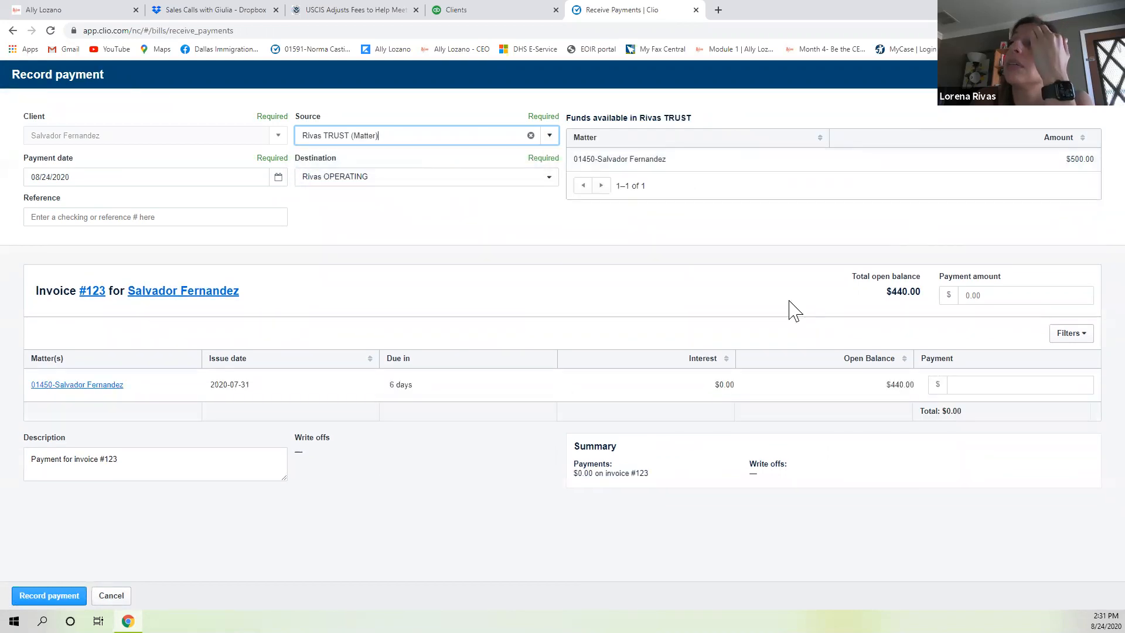
left_click(1030, 297)
type("440")
key("Tab")
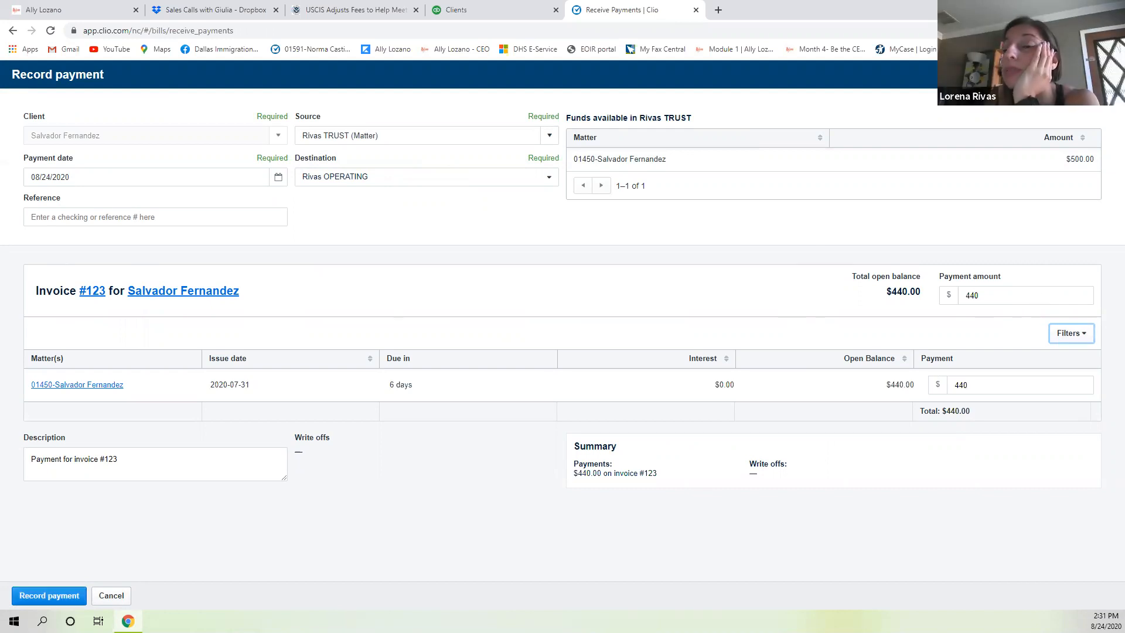
left_click(49, 596)
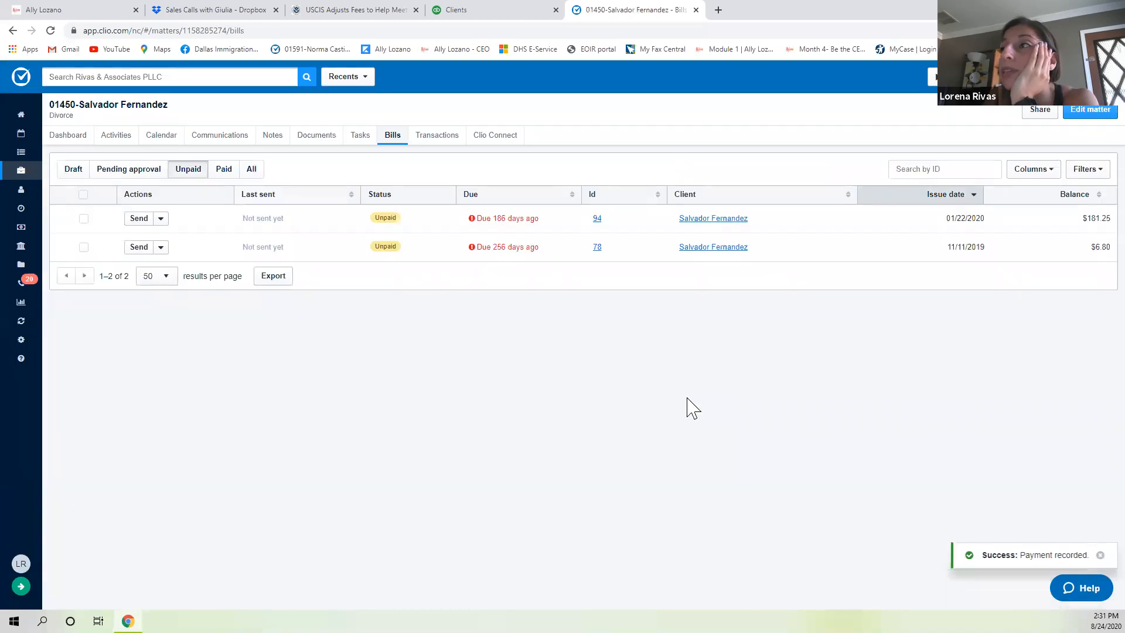
Record a $6.80 payment on bill 78 from Rivas TRUST (Matter) funds.
left_click(159, 248)
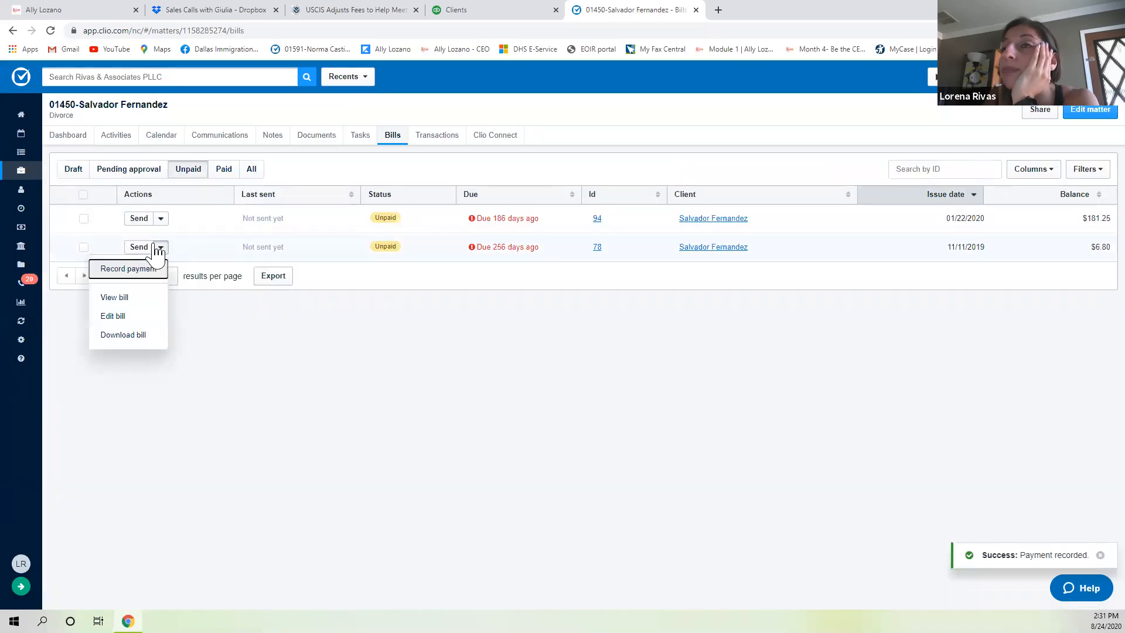
left_click(140, 273)
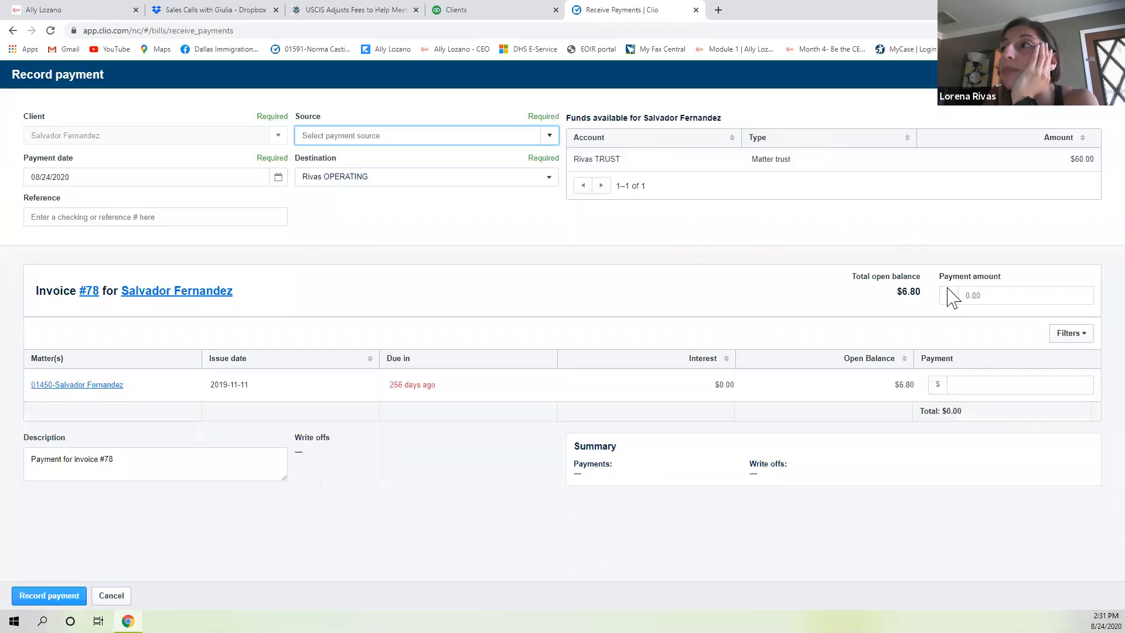
left_click(1007, 298)
type("6")
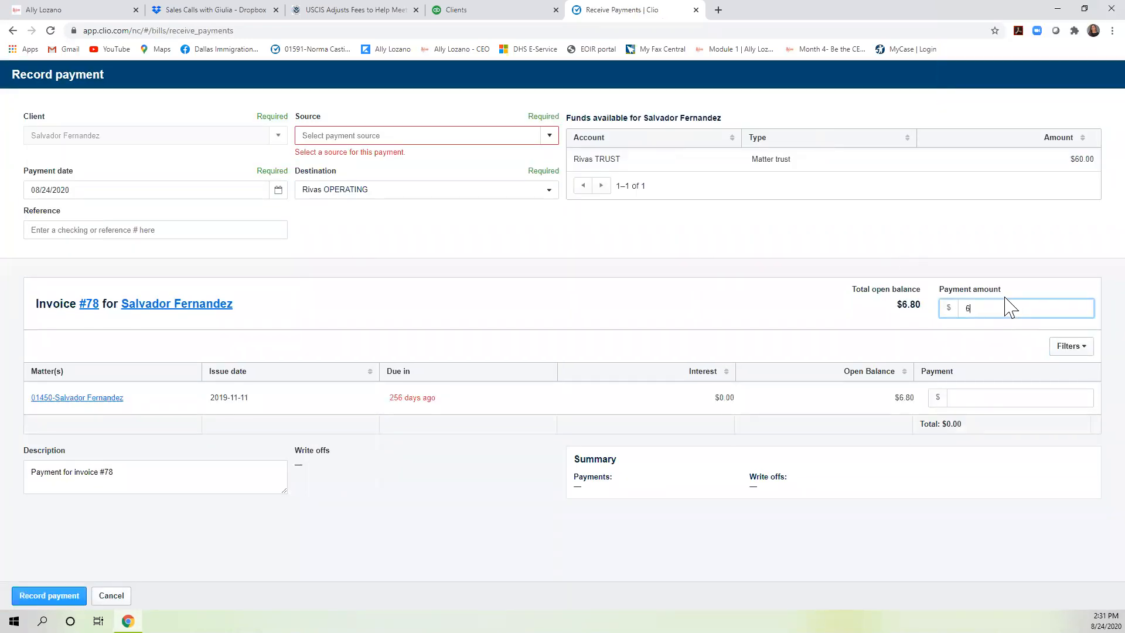
type(".8")
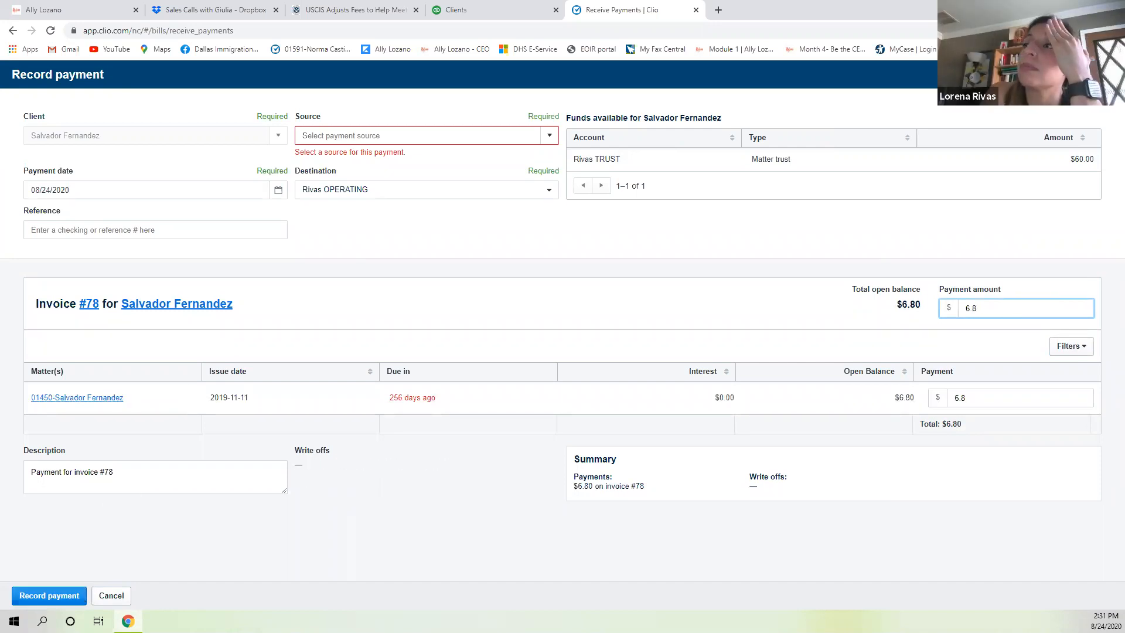
left_click(552, 147)
left_click(432, 173)
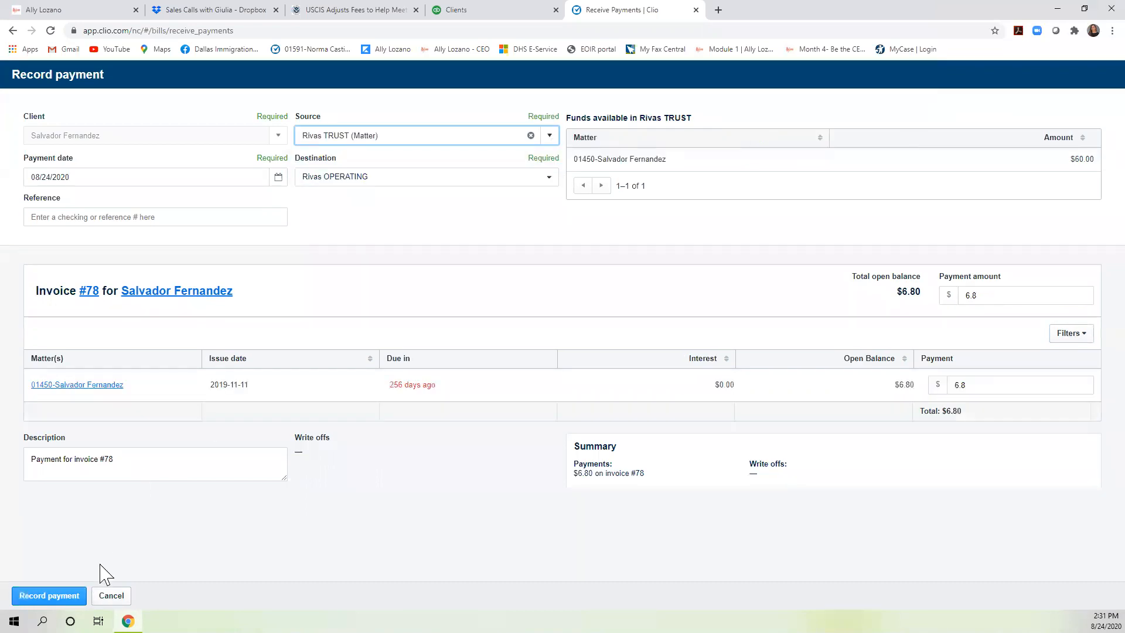
left_click(49, 595)
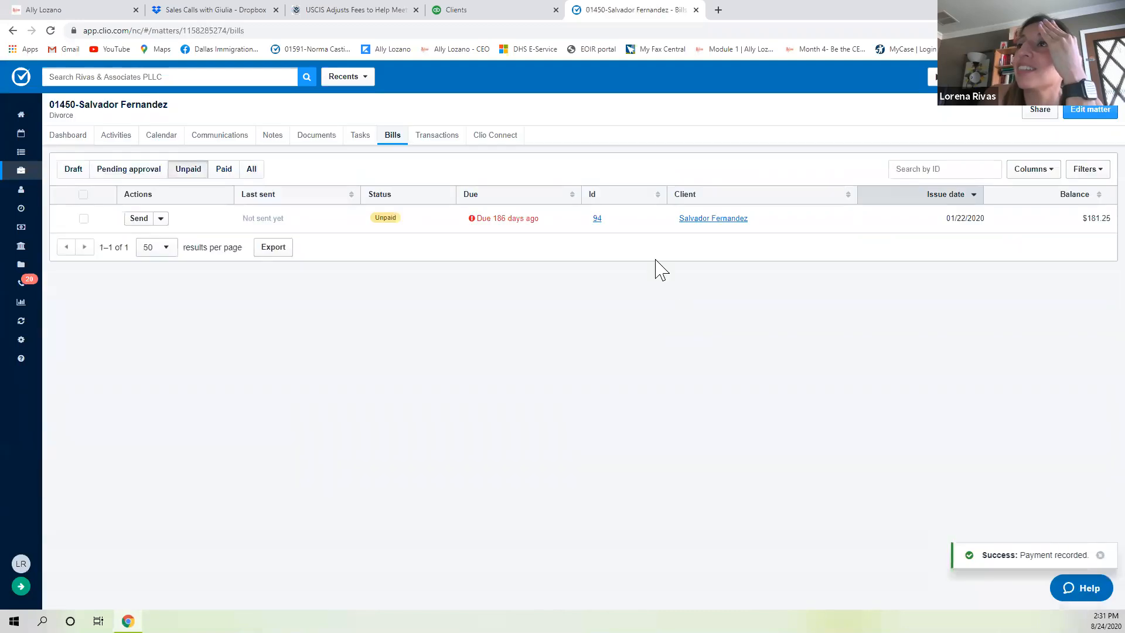
Pay $53.20 of bill 94 from Rivas TRUST, leaving $128.05, and view the matter dashboard.
left_click(160, 219)
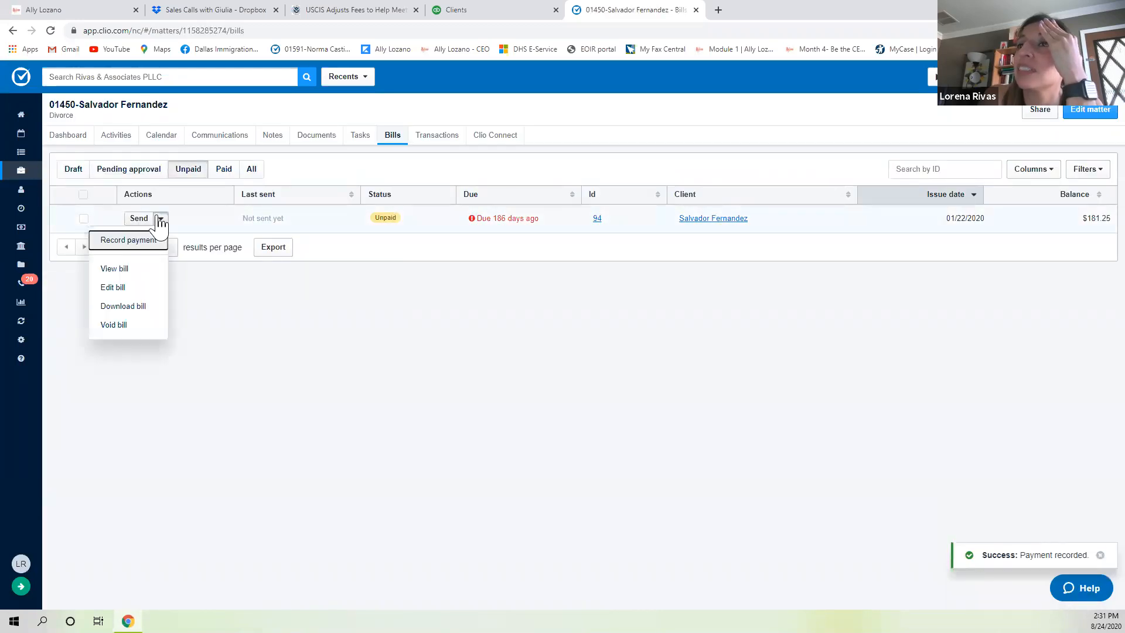
left_click(134, 242)
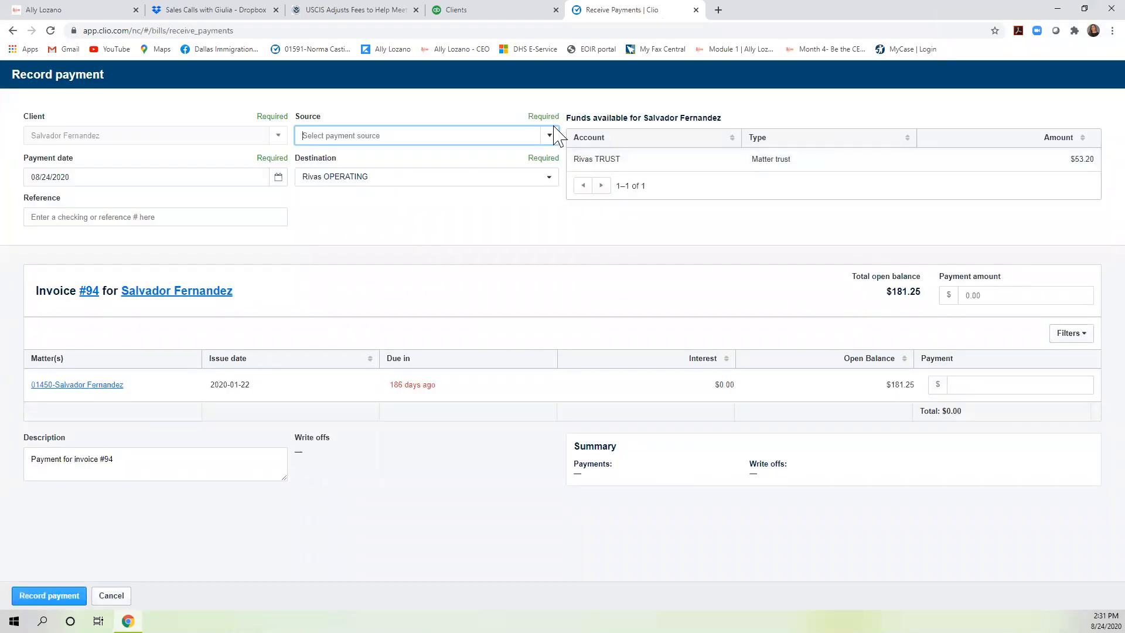
left_click(551, 135)
left_click(397, 176)
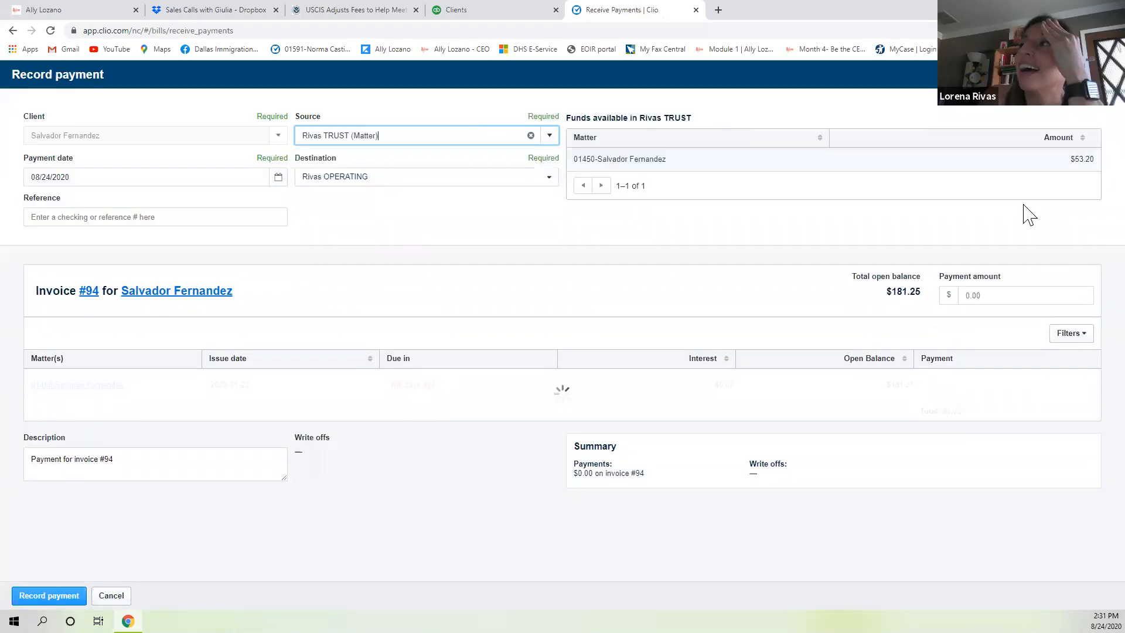
left_click(1028, 293)
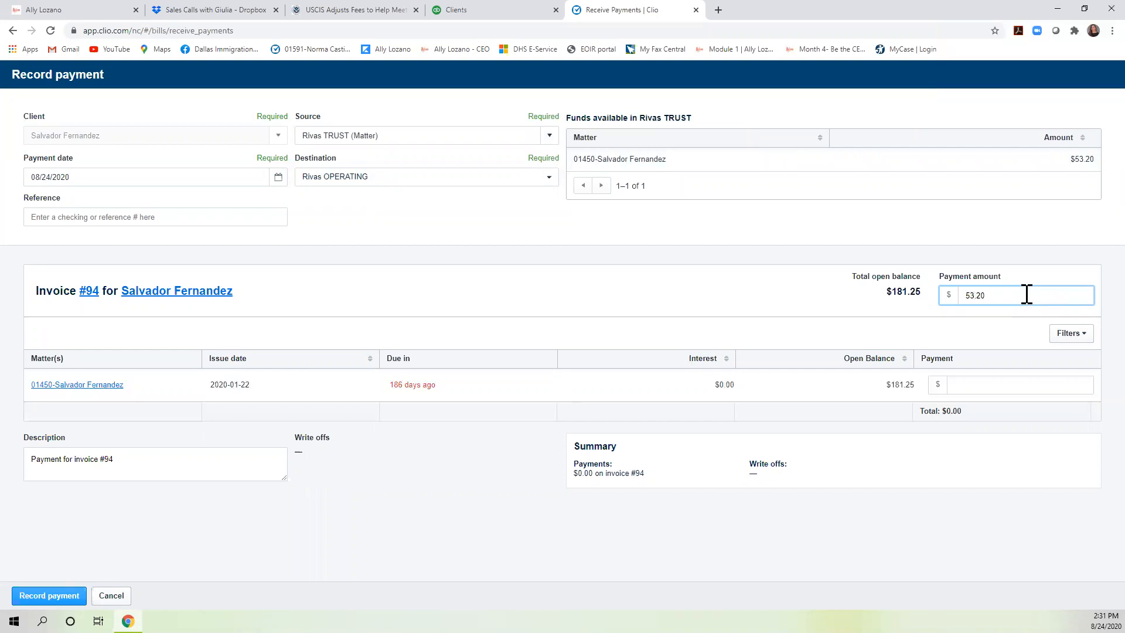
key("Tab")
left_click(49, 595)
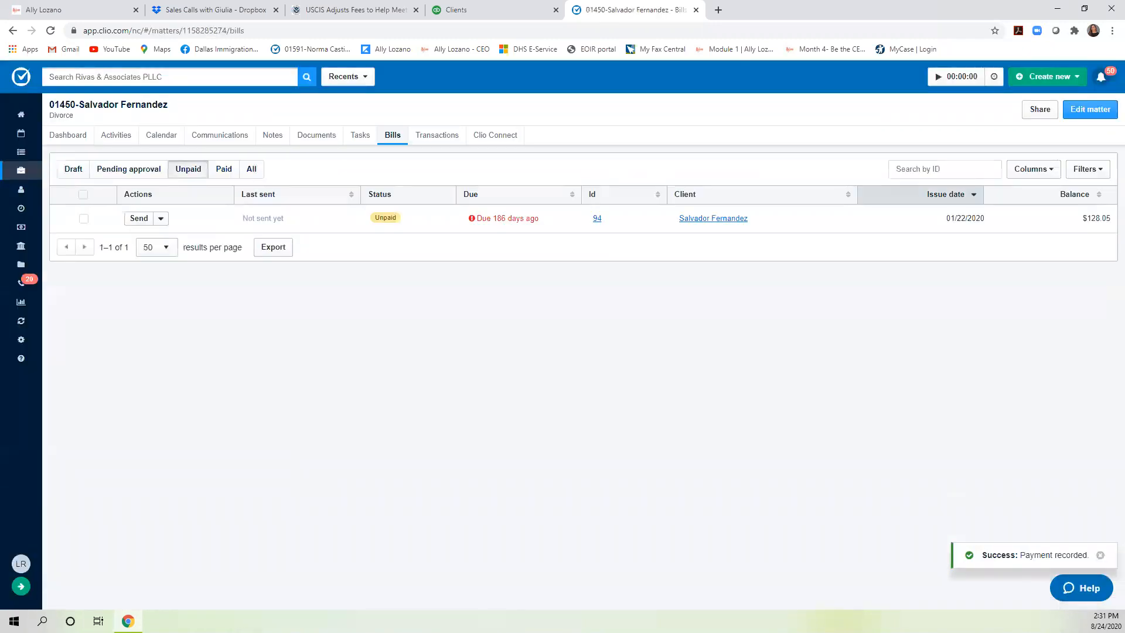
left_click(61, 138)
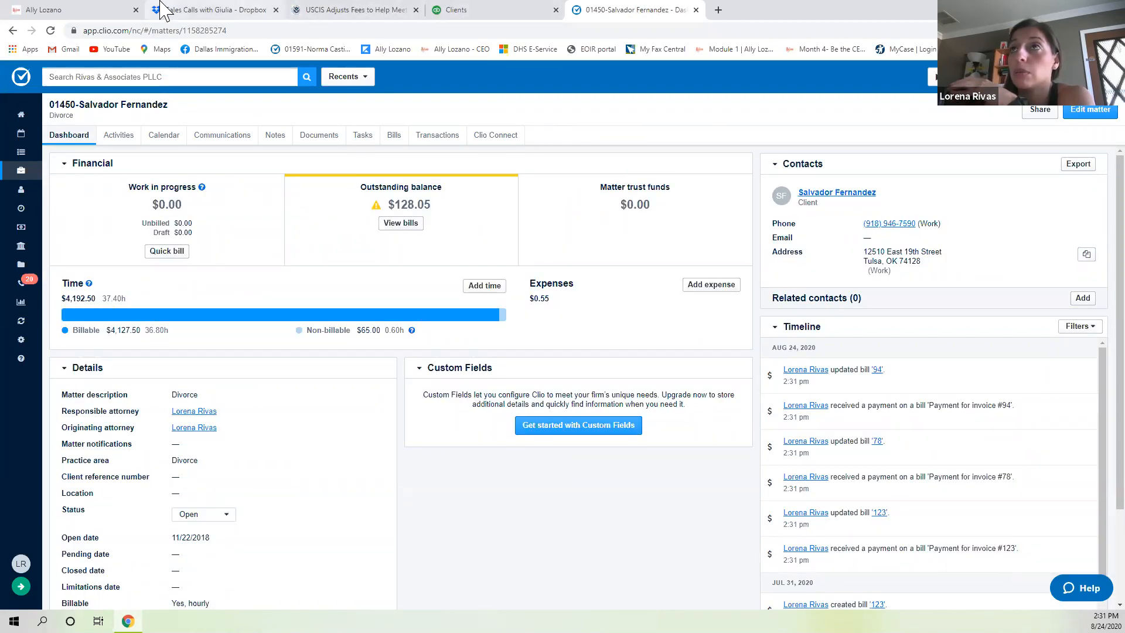
Start a new credit memo from the client's QuickBooks transaction list.
left_click(455, 10)
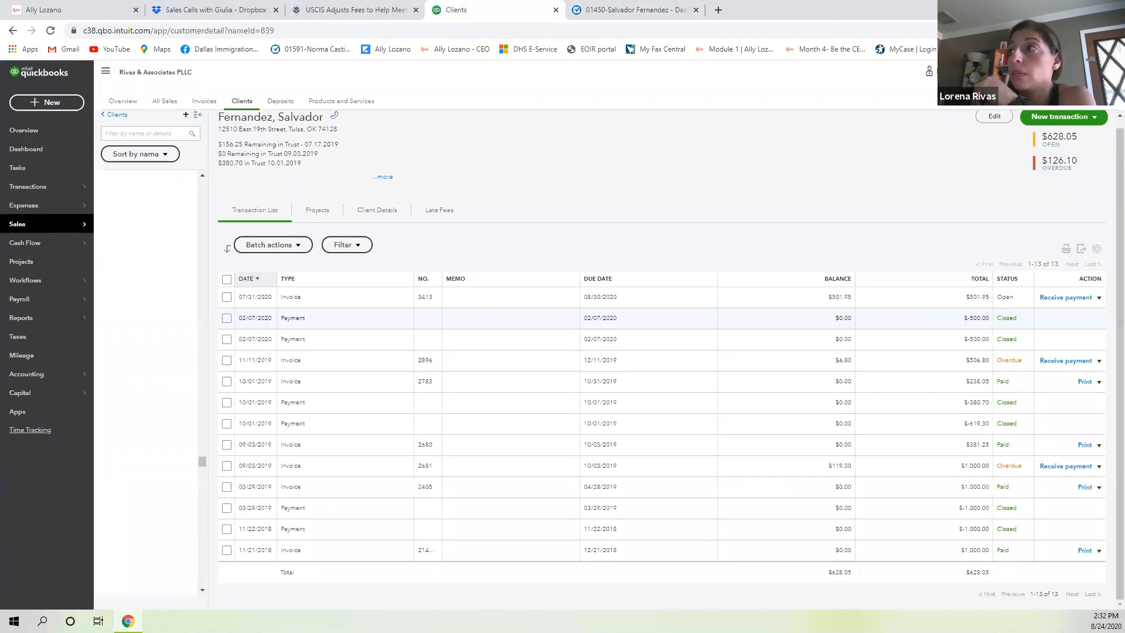
left_click(1092, 118)
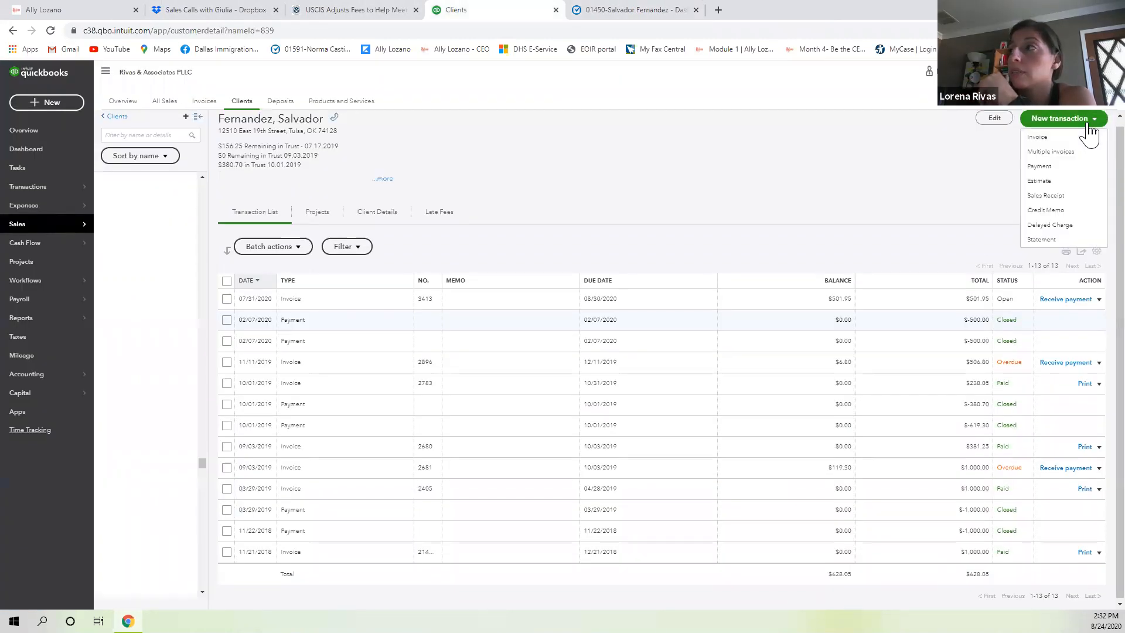
left_click(1044, 211)
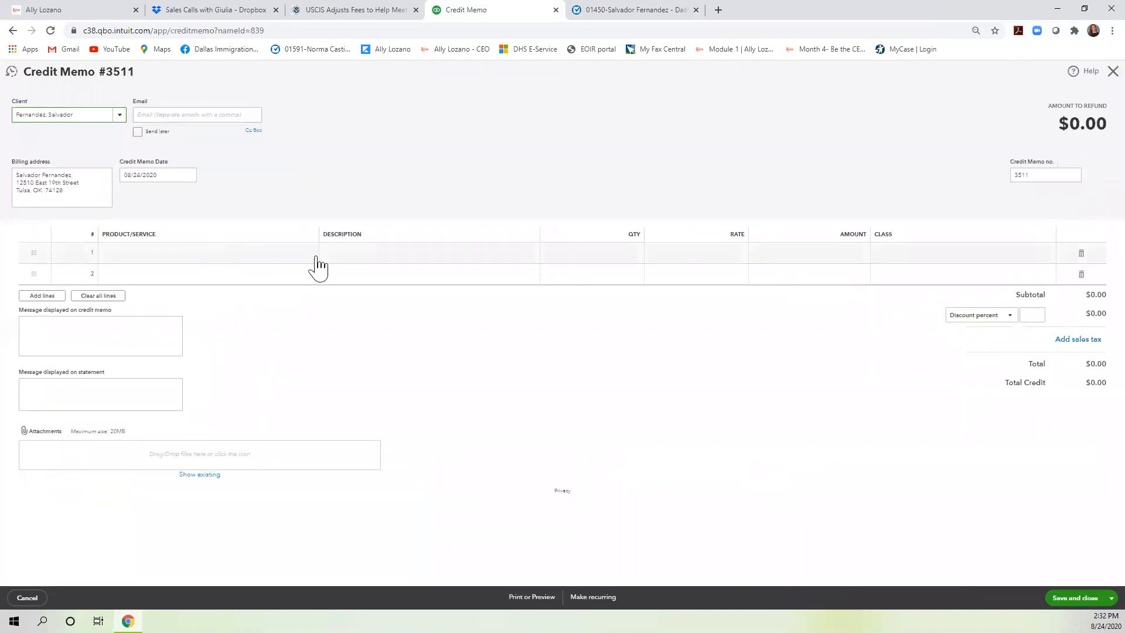
Add an Attorney Fee line described 'money paid in trust' at rate 500.
left_click(317, 256)
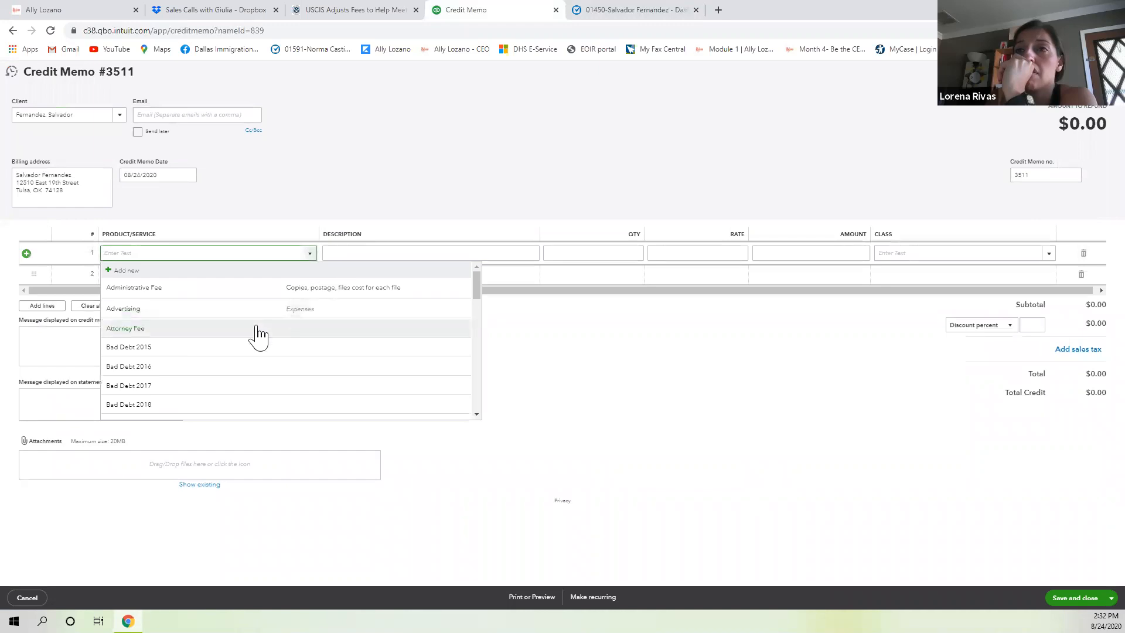
left_click(257, 328)
left_click(363, 251)
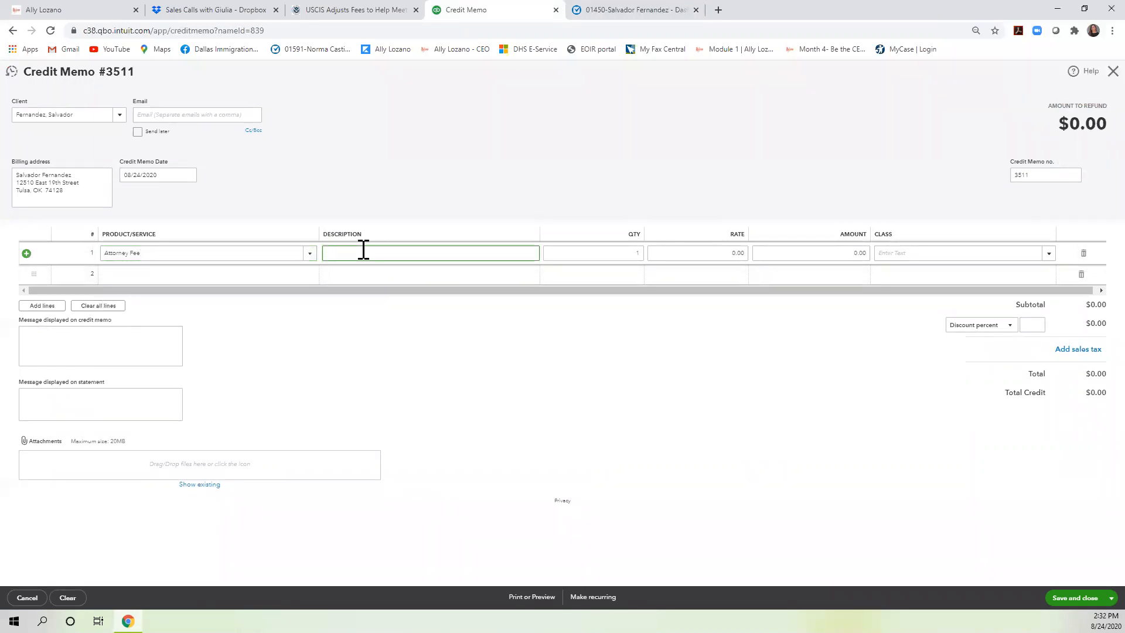
type("money paid")
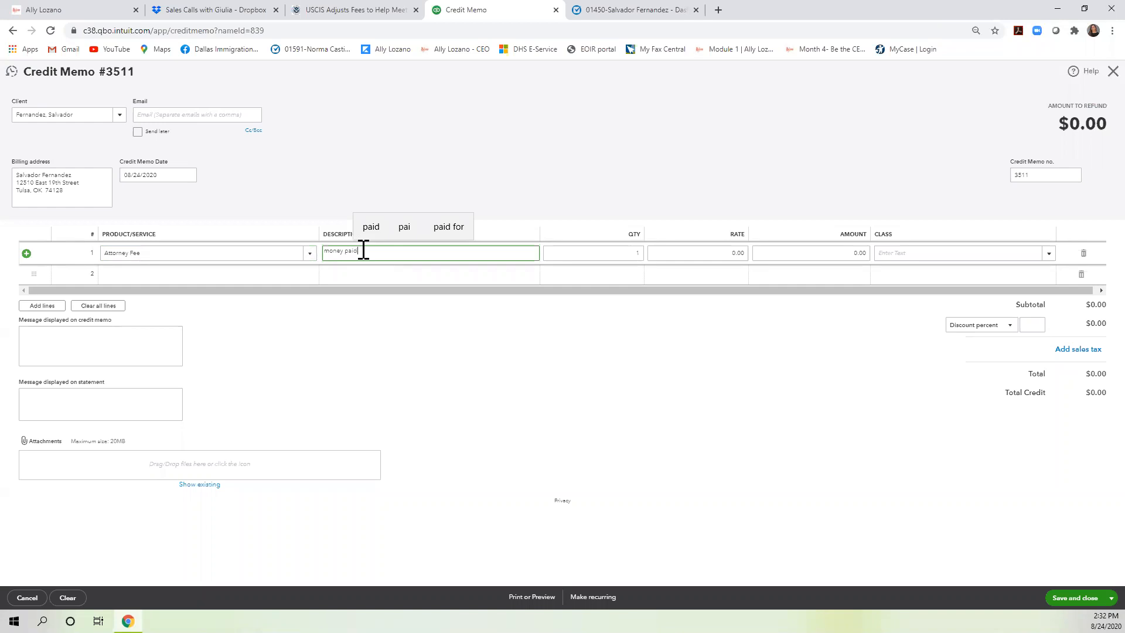
type(" intrust in")
key("BackSpace")
key("BackSpace")
key("Tab")
key("Tab")
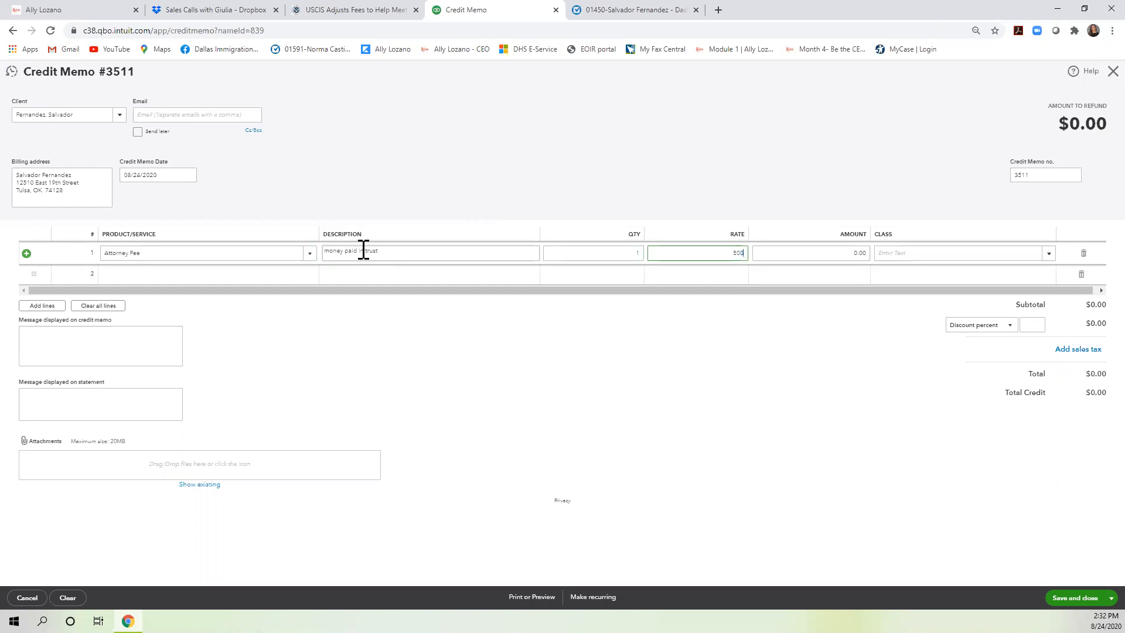
key("Tab")
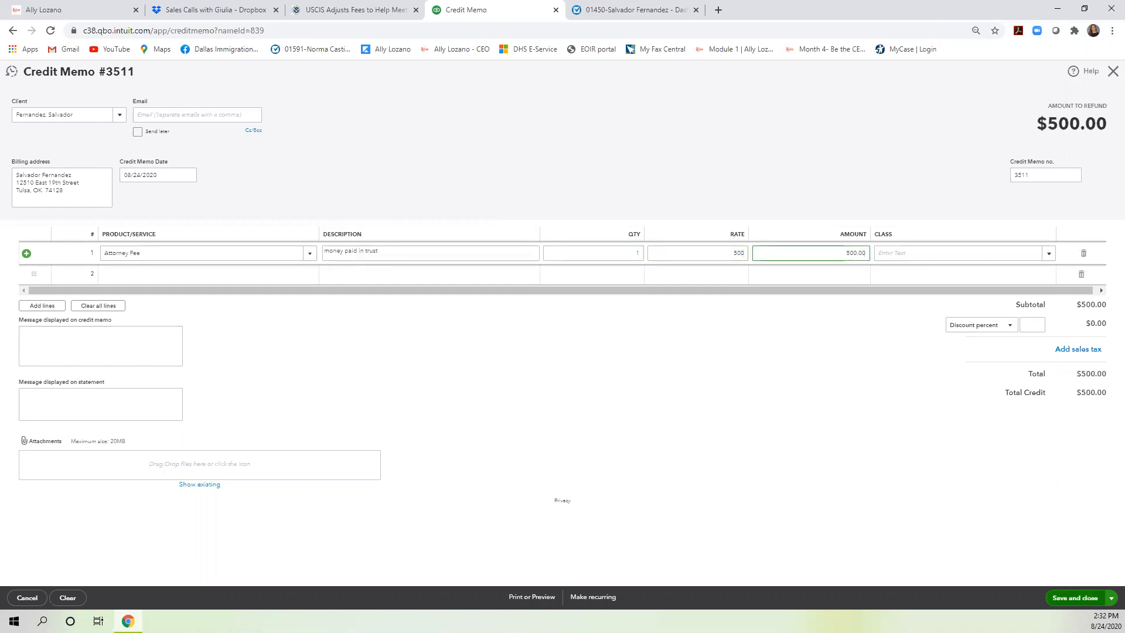
left_click(1075, 597)
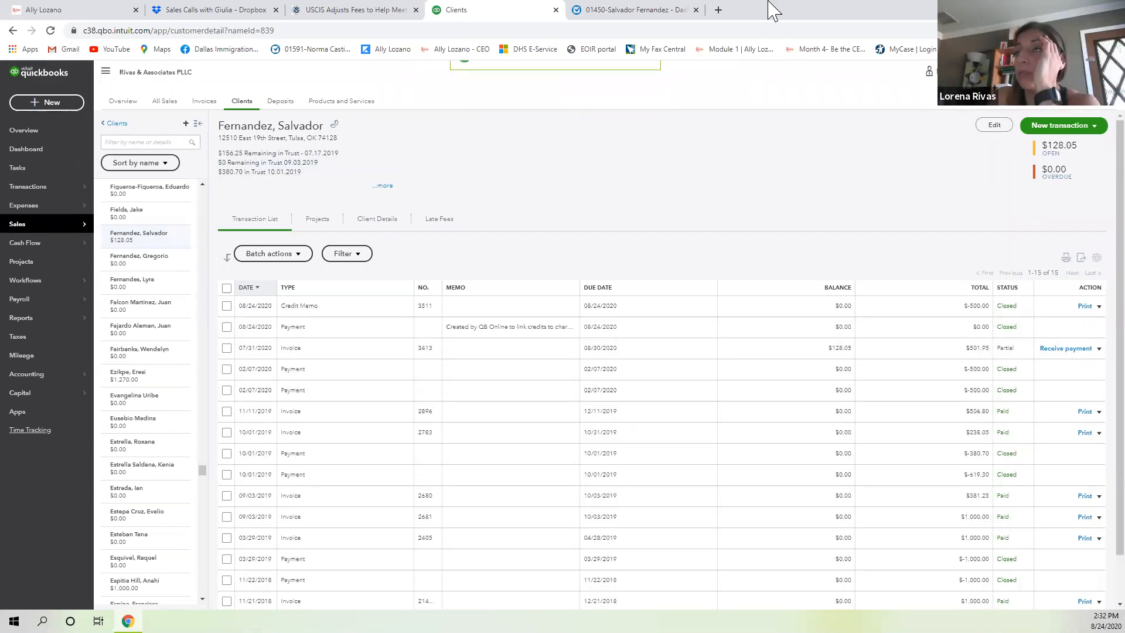
Compare the QuickBooks client transactions against the Clio matter balances.
left_click(607, 10)
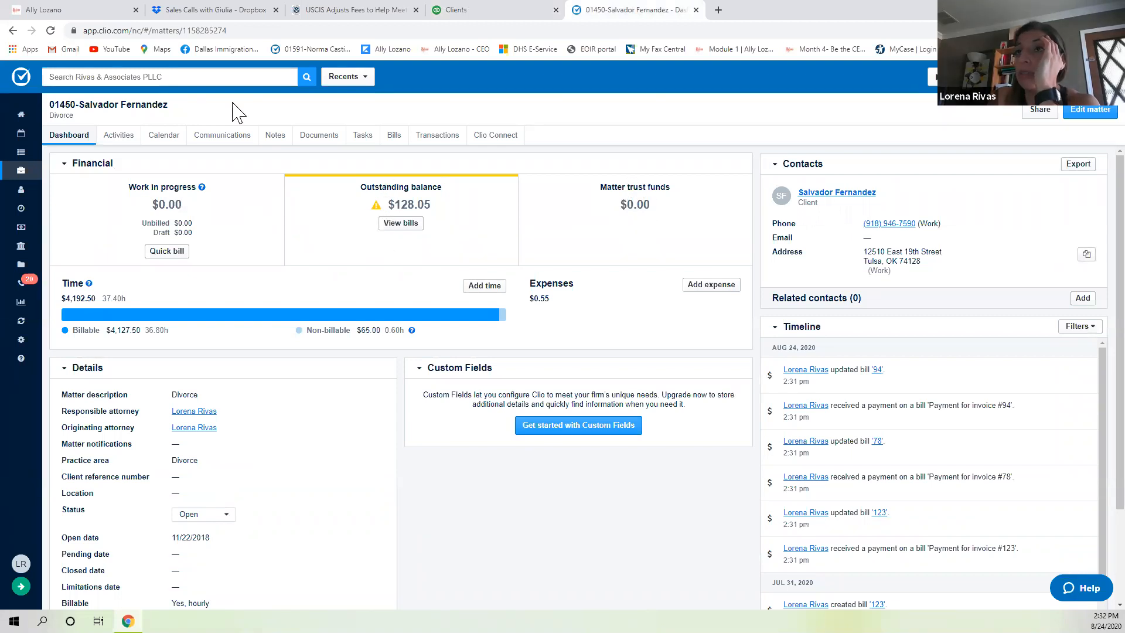
left_click(498, 10)
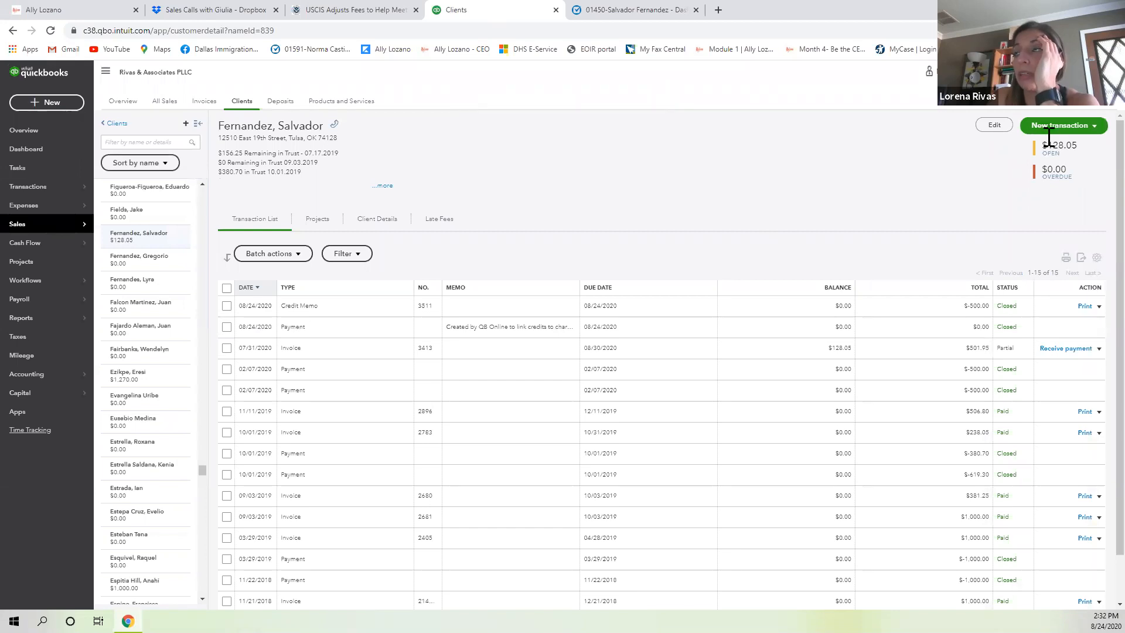
left_click(639, 10)
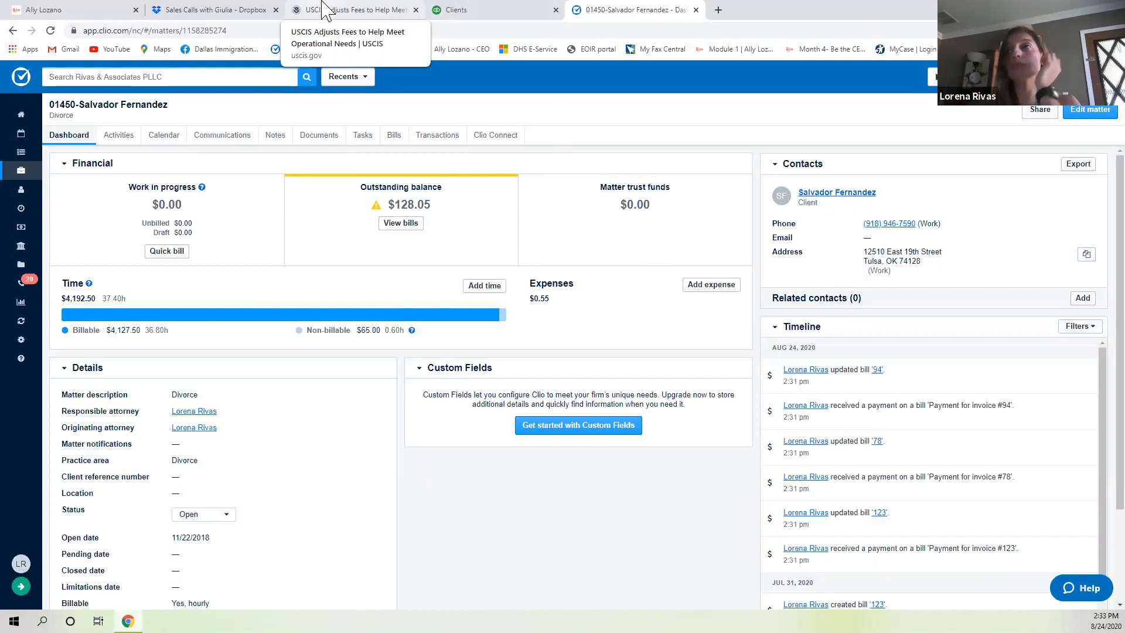
Close the unrelated USCIS tab, return to the client's QuickBooks page, and open the Windows Start menu.
left_click(416, 10)
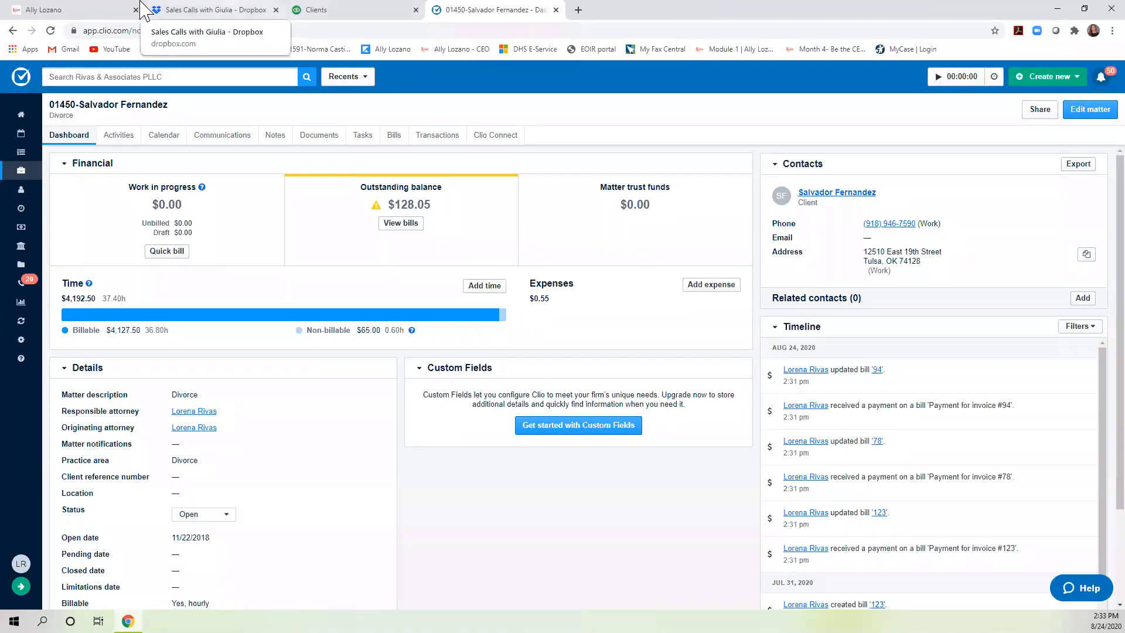
left_click(309, 9)
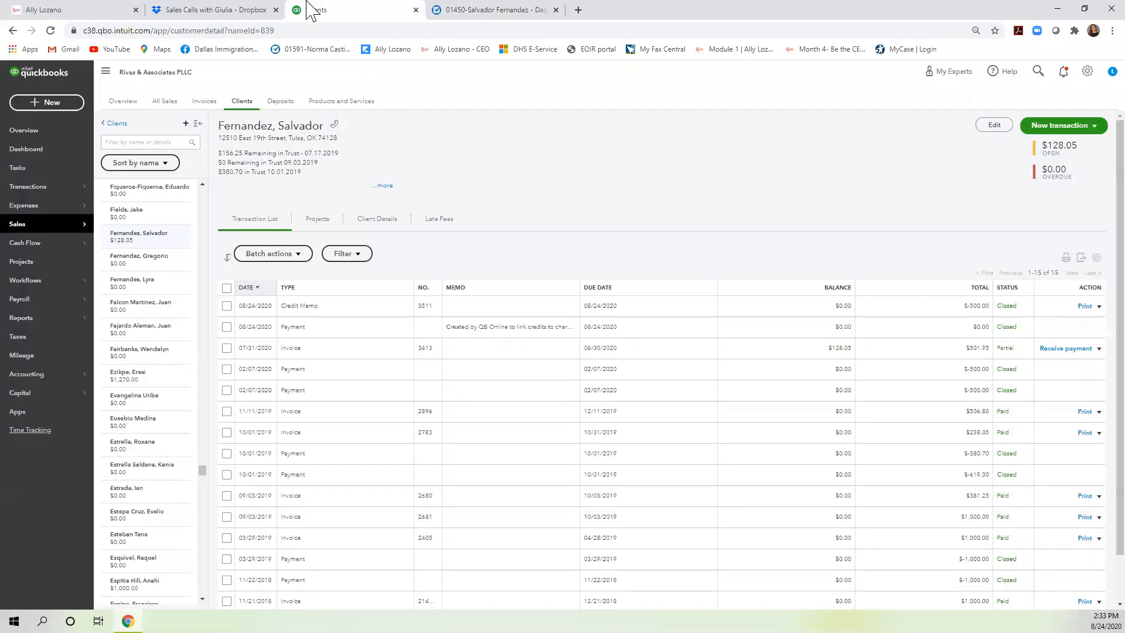
left_click(174, 143)
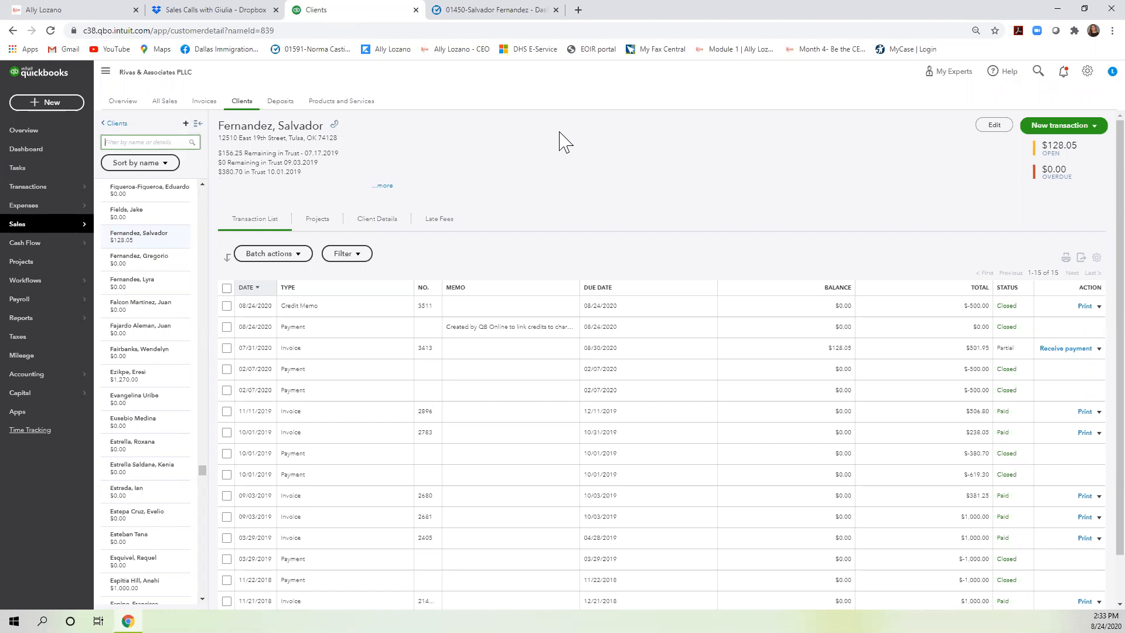
left_click(1049, 126)
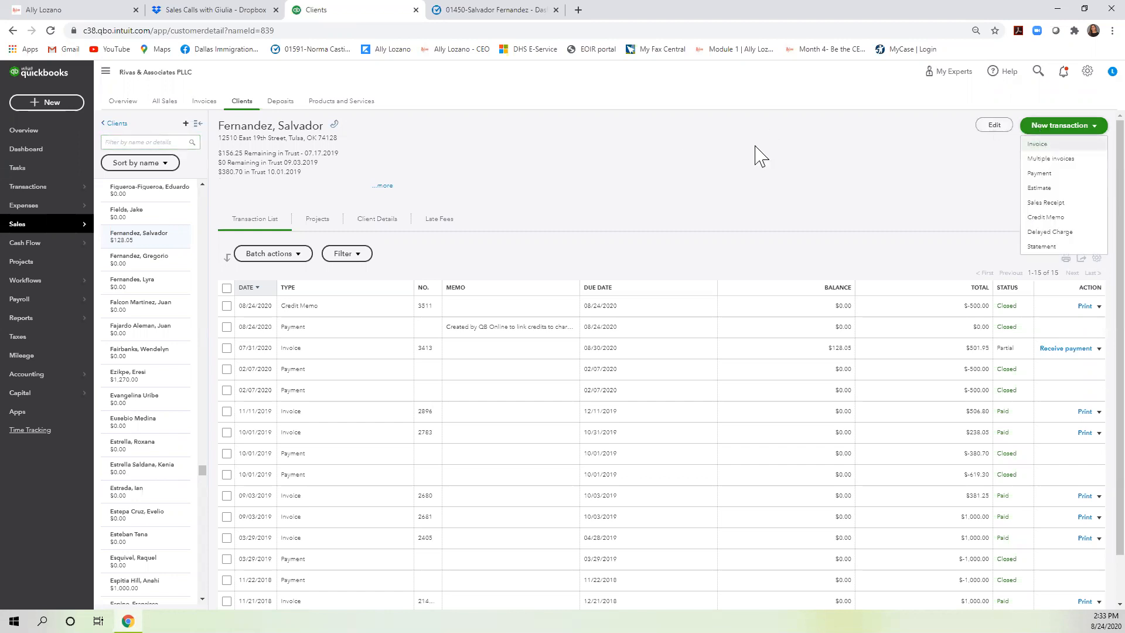
left_click(13, 622)
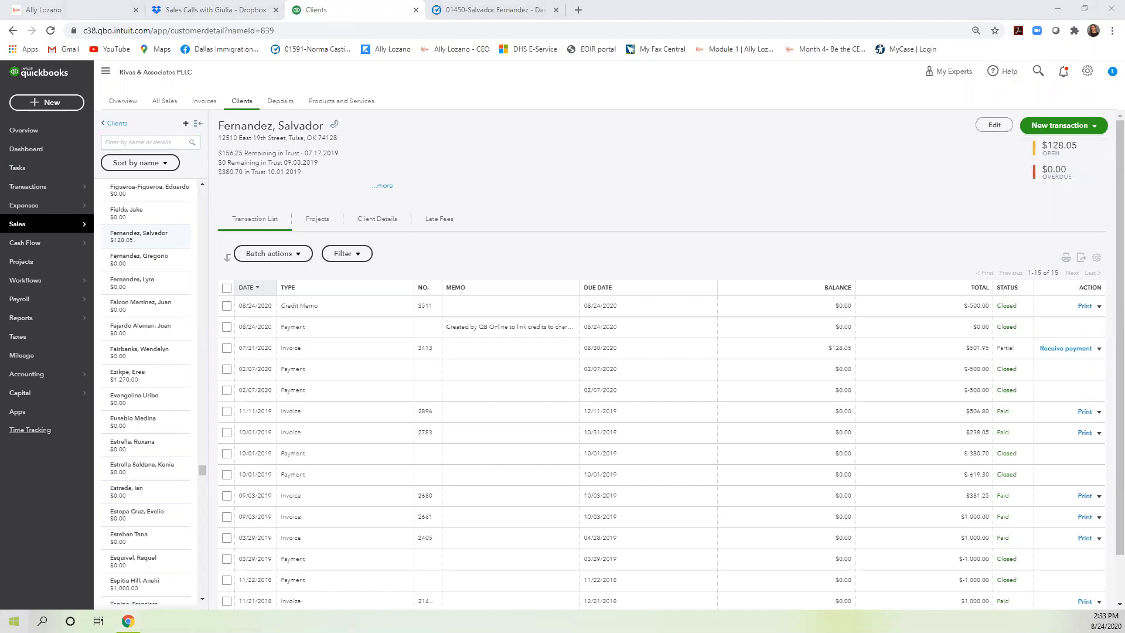
left_click(14, 620)
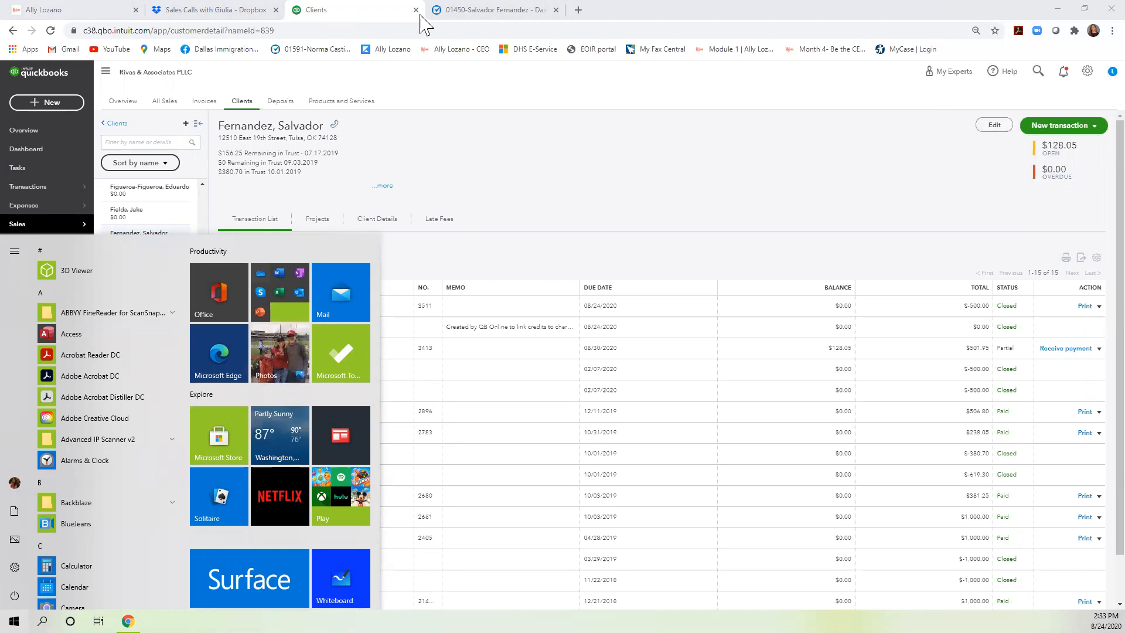
Dismiss the Start menu and bring up QuickBooks' new transaction types list.
left_click(479, 140)
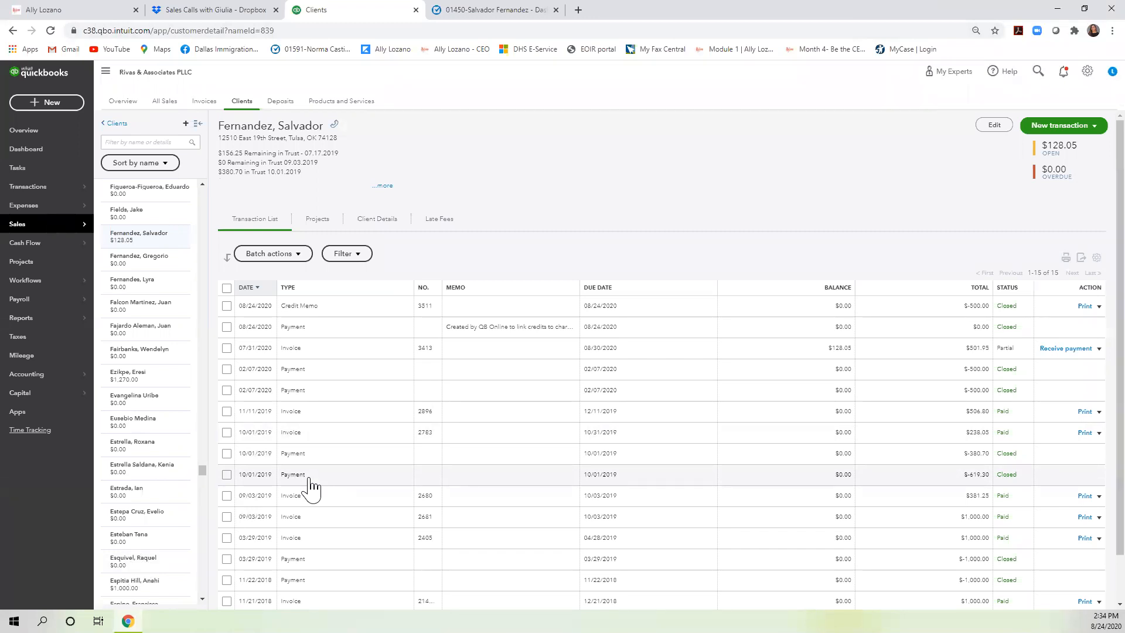
left_click(1066, 125)
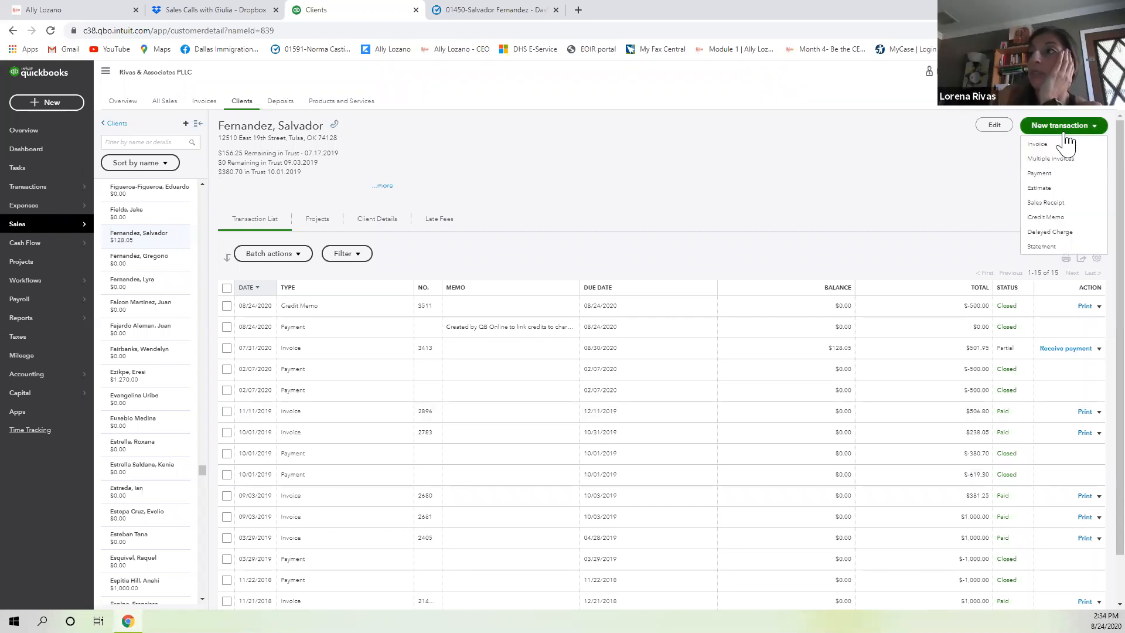
Create invoice #3512 for the same client (Net 30, due 09/23/2020), leaving line 1's product unselected.
left_click(1047, 145)
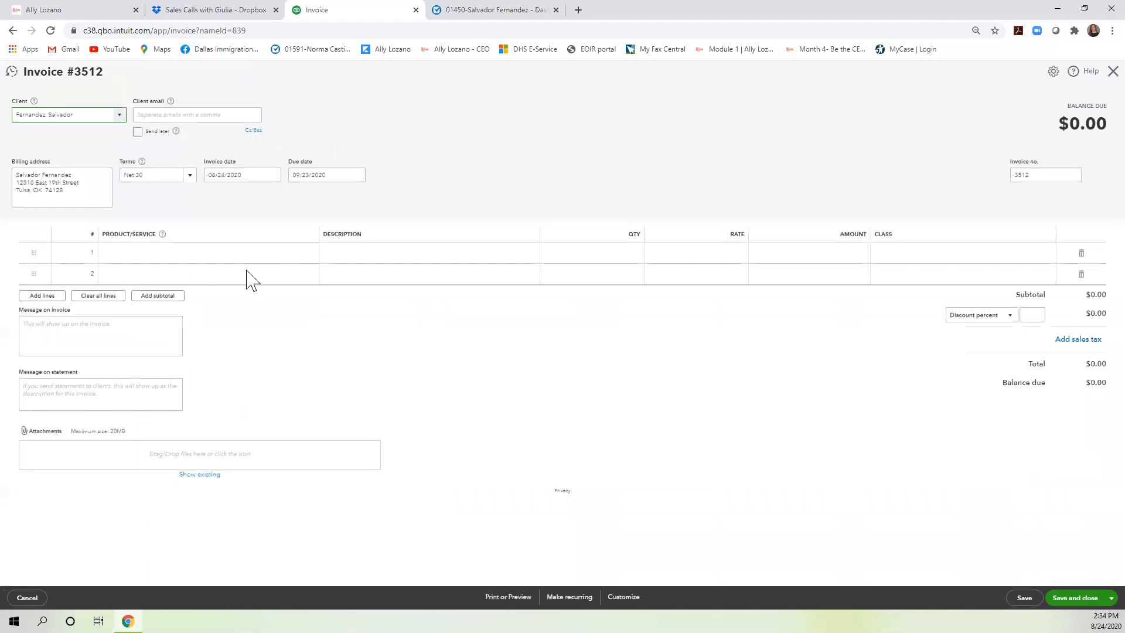
left_click(307, 296)
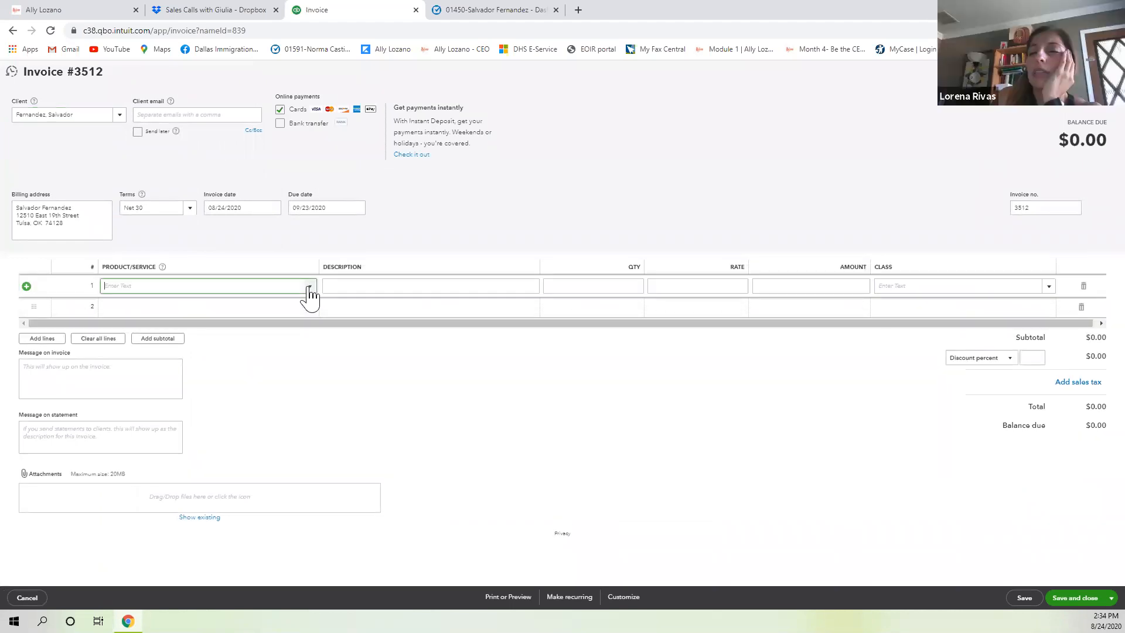
scroll(252, 426, "down", 5)
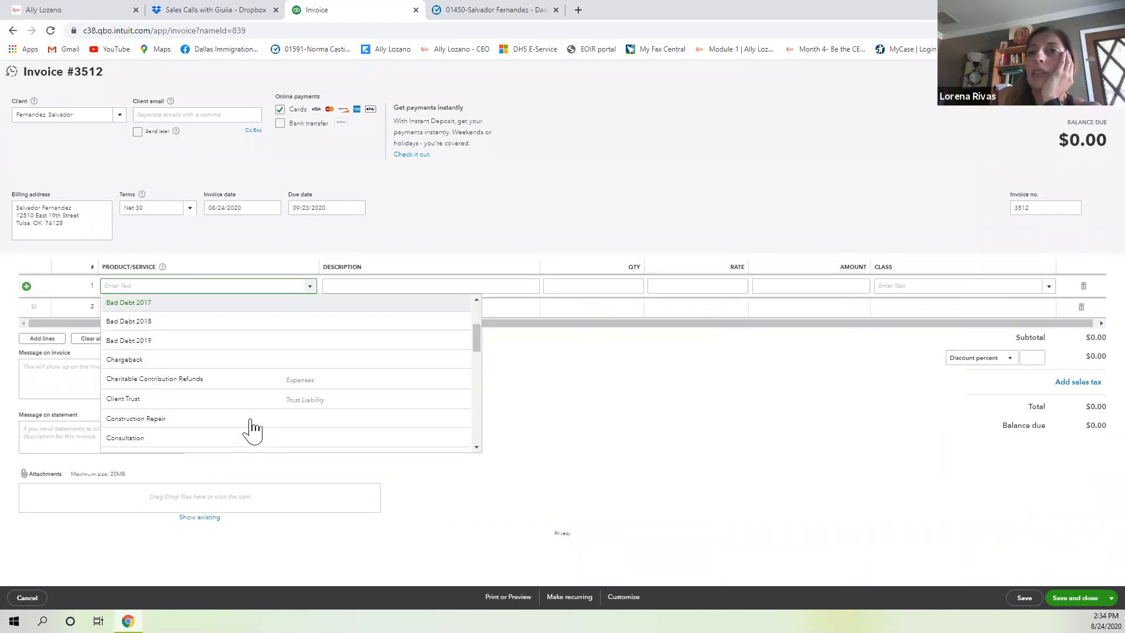
scroll(252, 426, "down", 3)
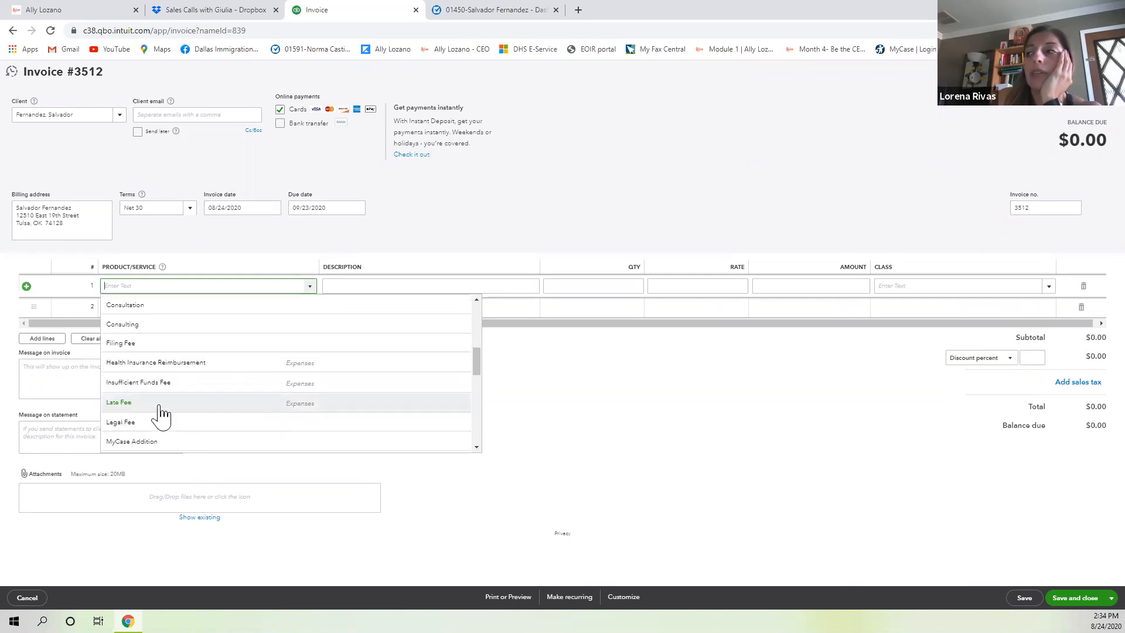
left_click(674, 465)
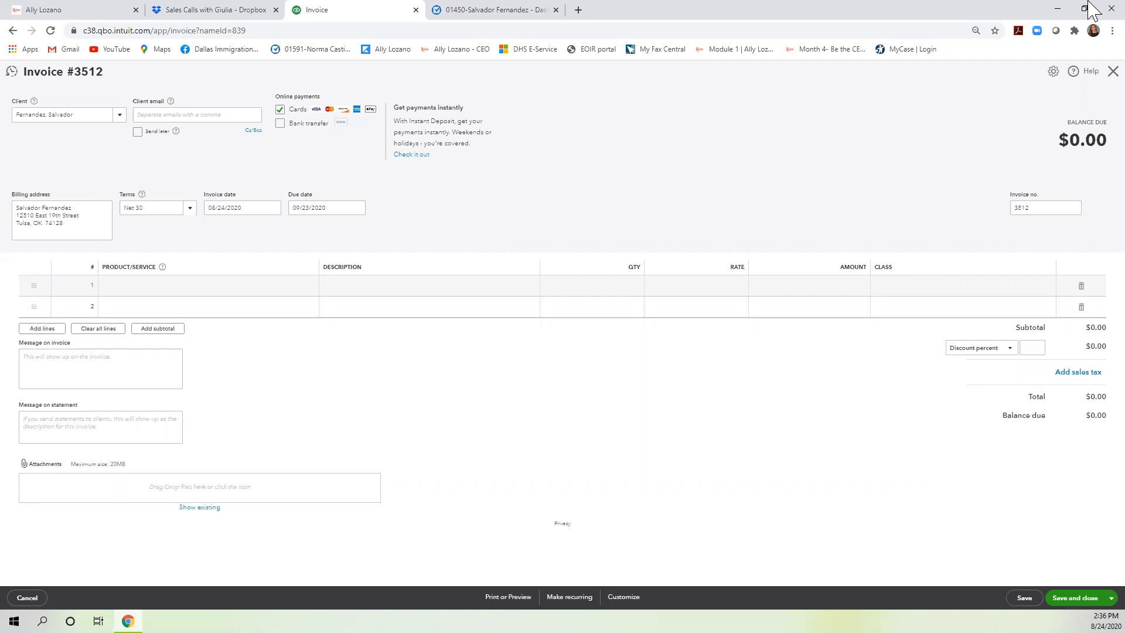
Close the blank invoice to get back to the client's transaction list.
left_click(1113, 71)
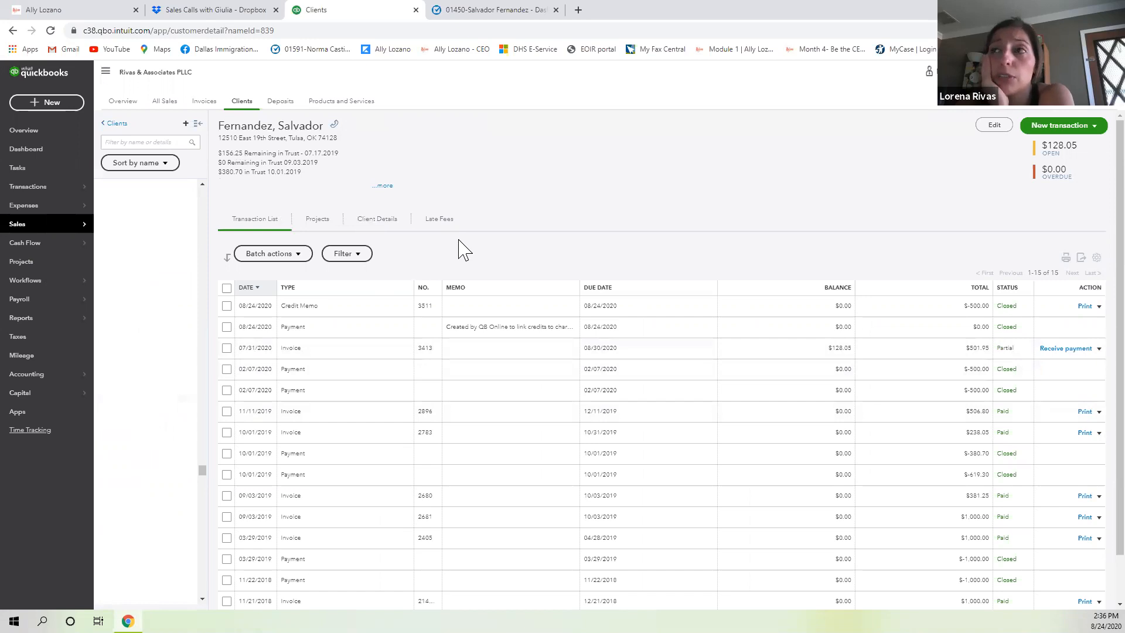
left_click(181, 145)
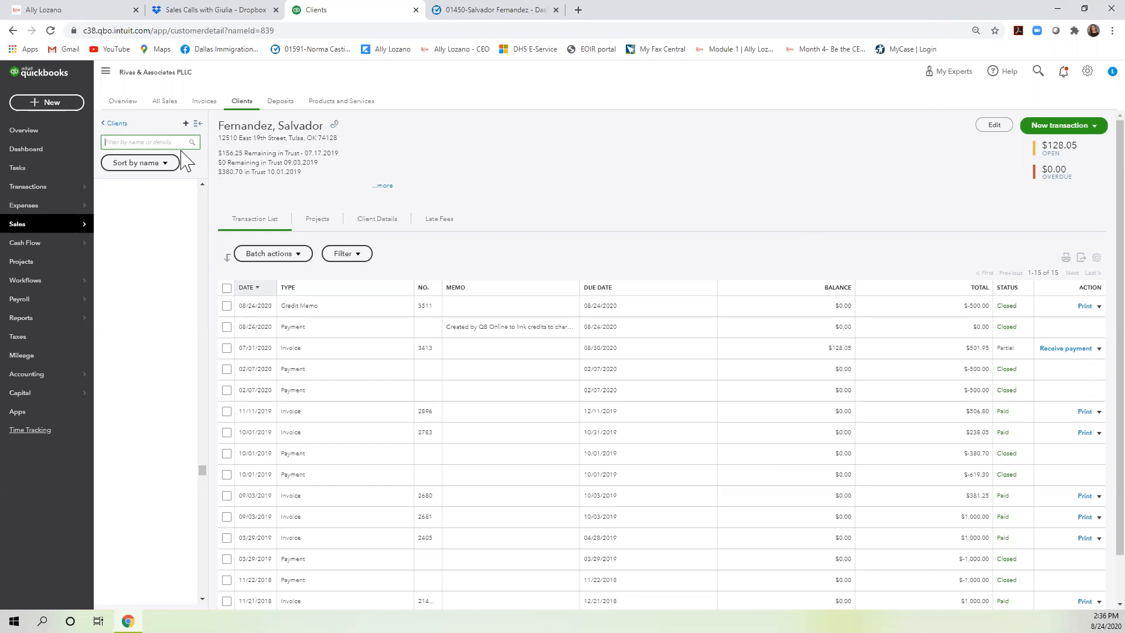
Go back from the client's page to the full Clients list.
left_click(109, 123)
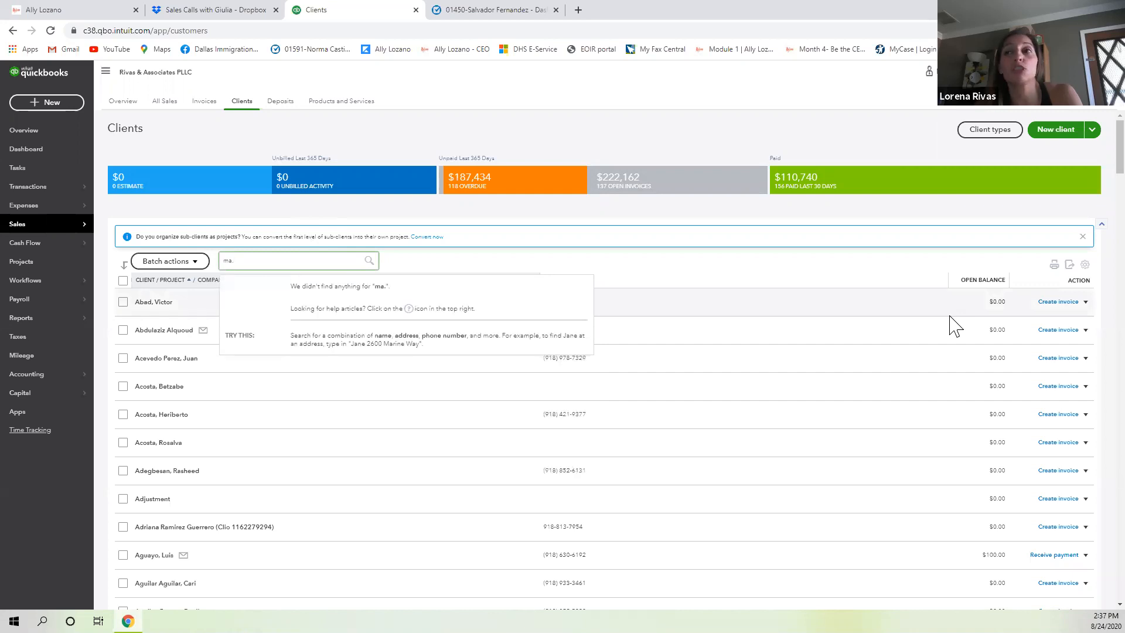
Try several partial client-name searches, none returning matches.
key("BackSpace")
key("BackSpace")
key("BackSpace")
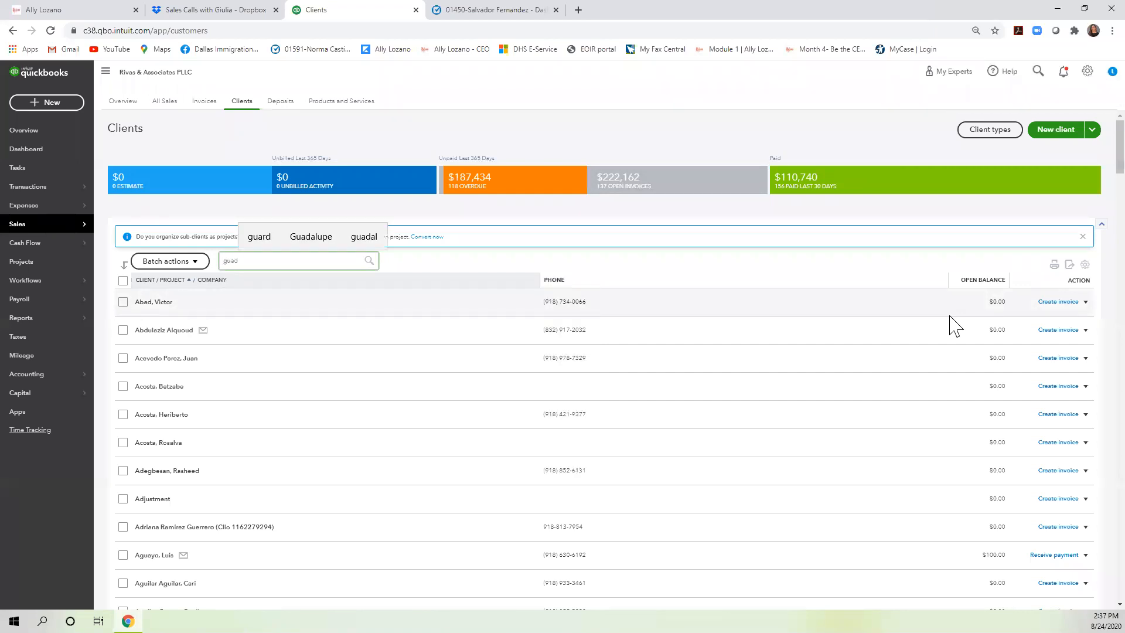
key("BackSpace")
key("BackSpace")
type("ma.")
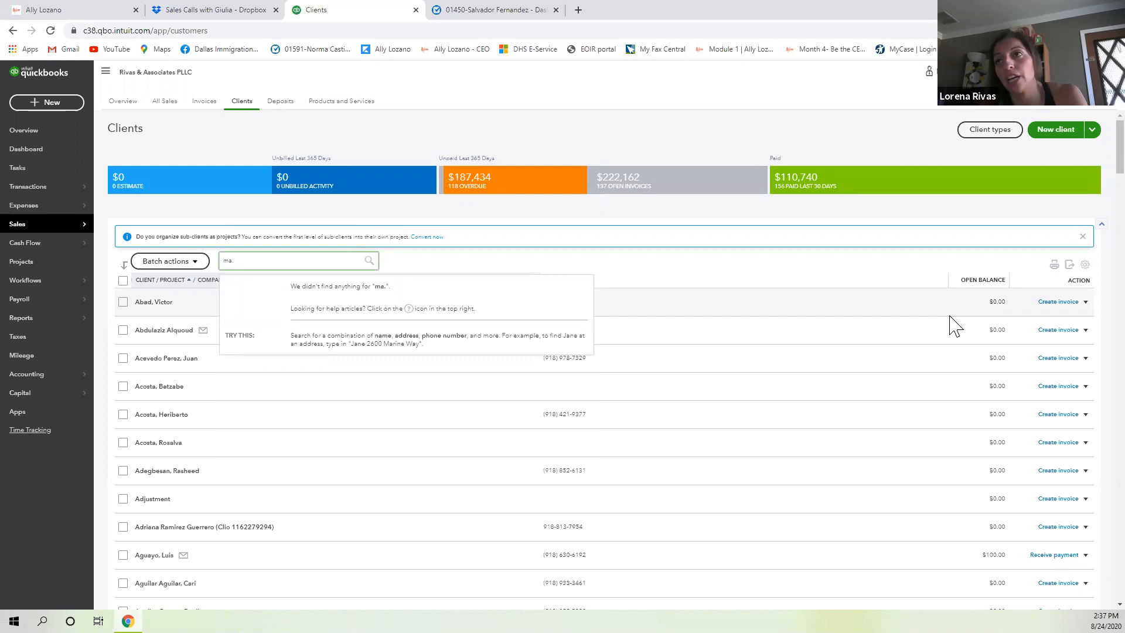
type(" guad")
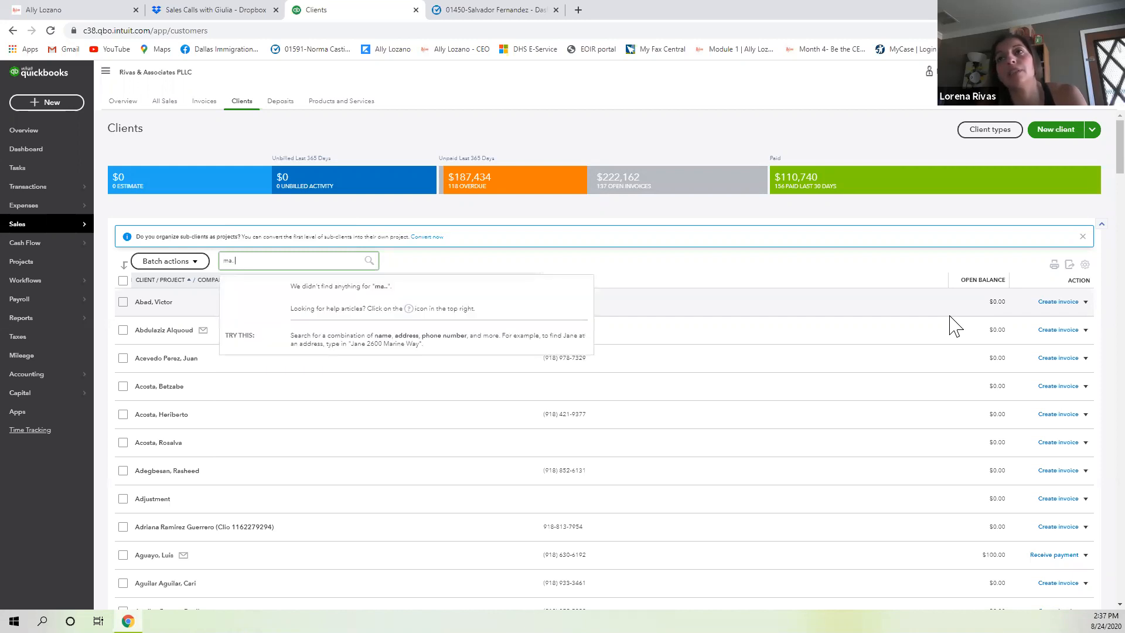
type("al")
key("BackSpace")
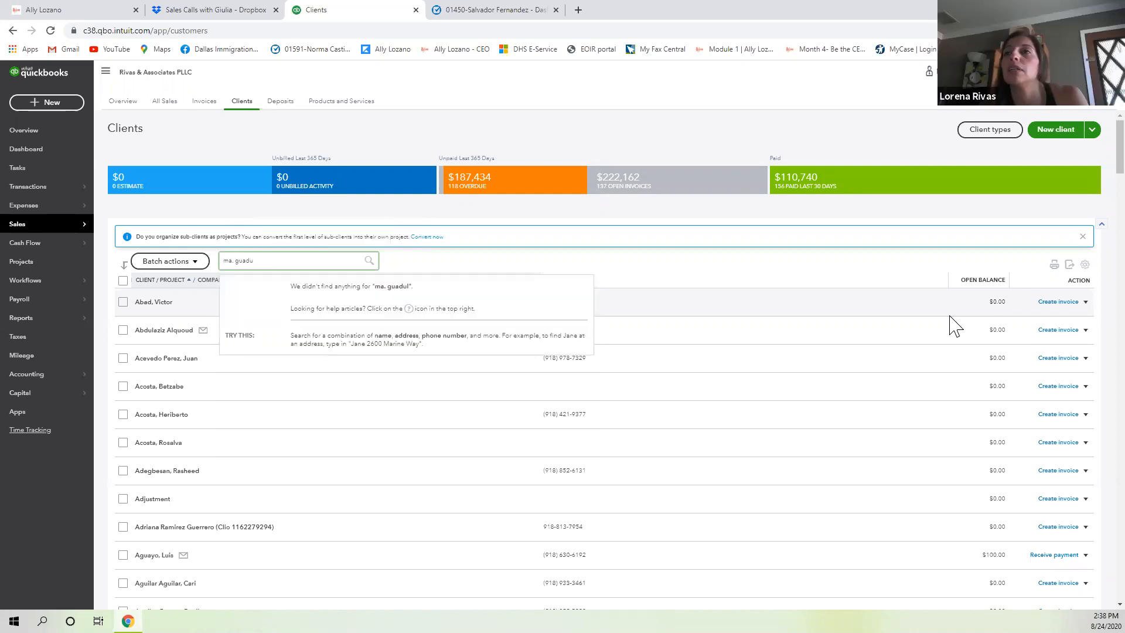
key("BackSpace")
key("BackSpace")
key("BackSpace")
key("BackSpace")
key("BackSpace")
key("BackSpace")
key("BackSpace")
key("BackSpace")
key("BackSpace")
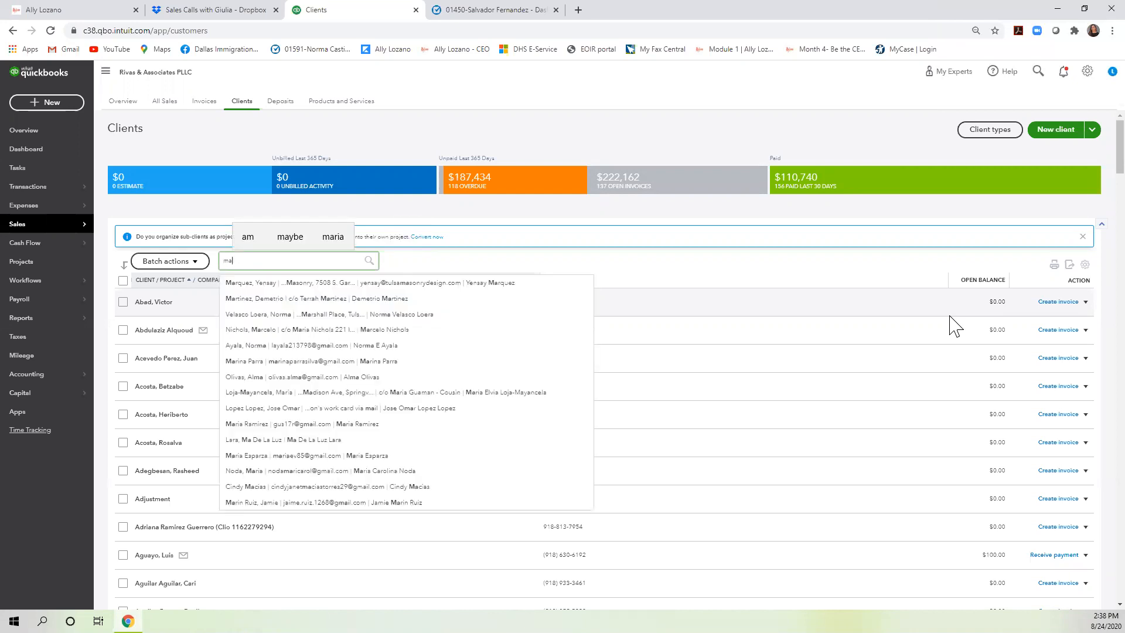
type(".")
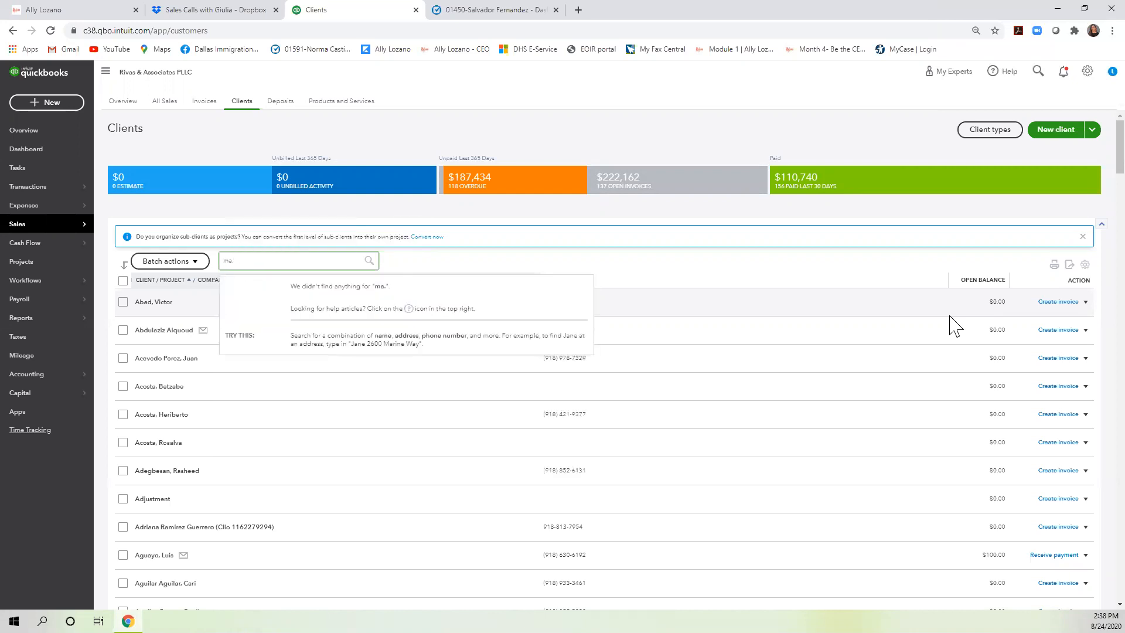
key("BackSpace")
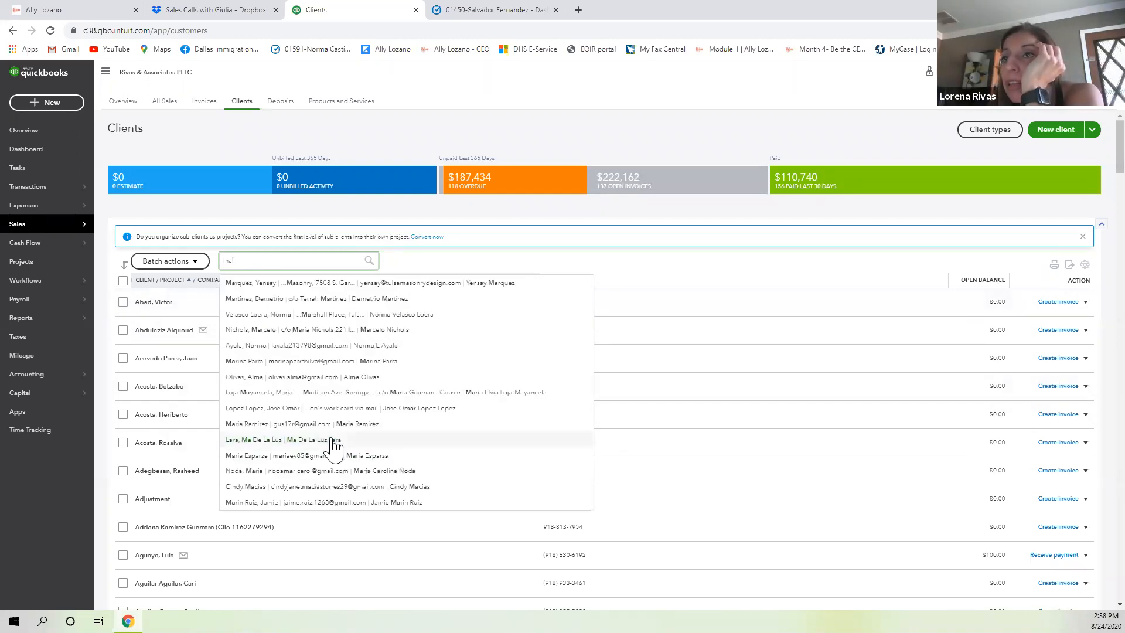
scroll(352, 450, "down", 1)
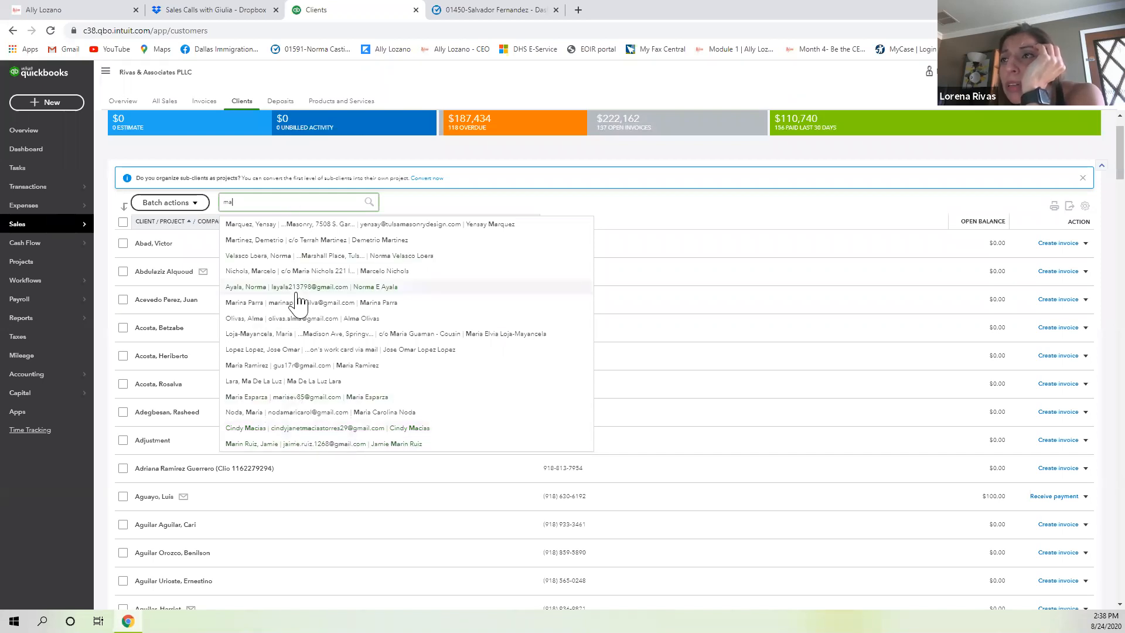
scroll(296, 308, "up", 1)
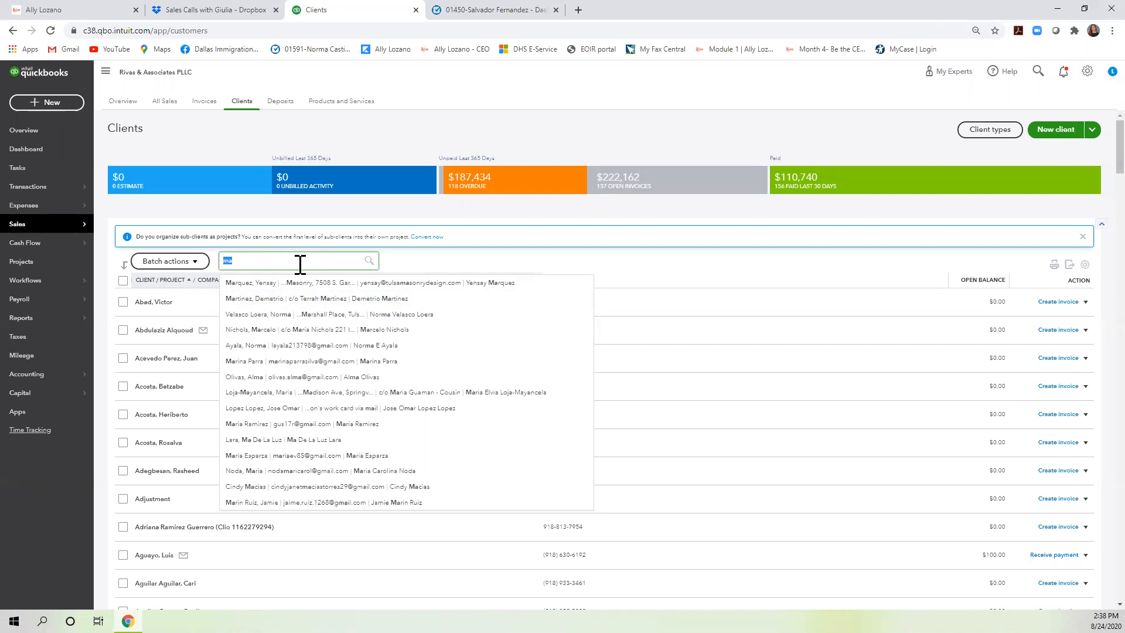
Search the Clients list by the client's surname and open the matching sub-client.
key("BackSpace")
key("BackSpace")
key("BackSpace")
type("gaona")
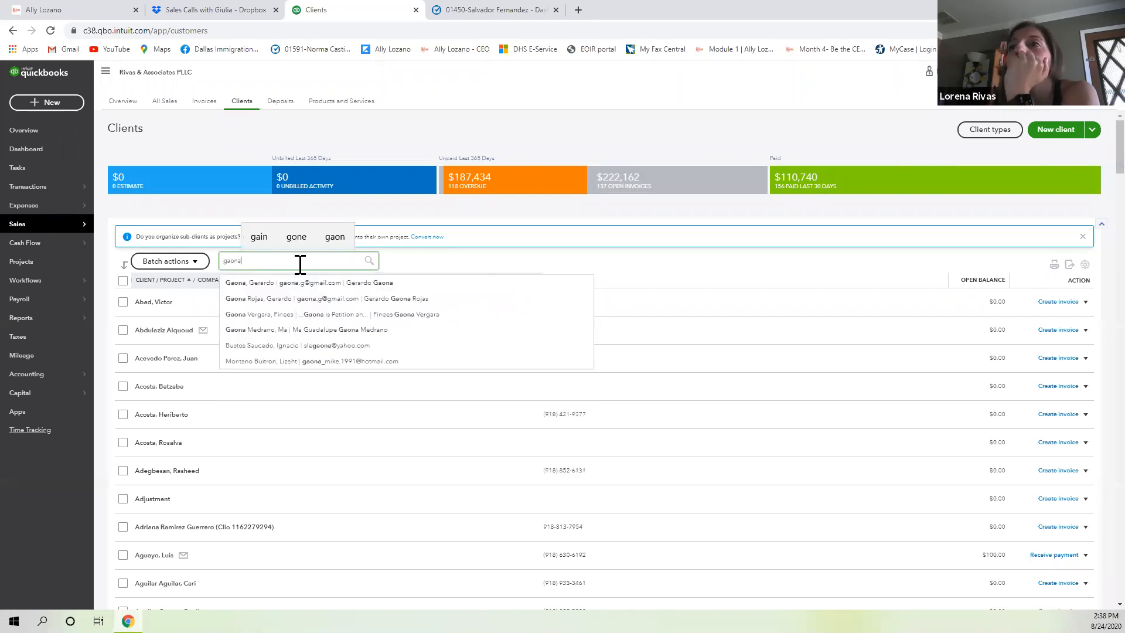
left_click(265, 332)
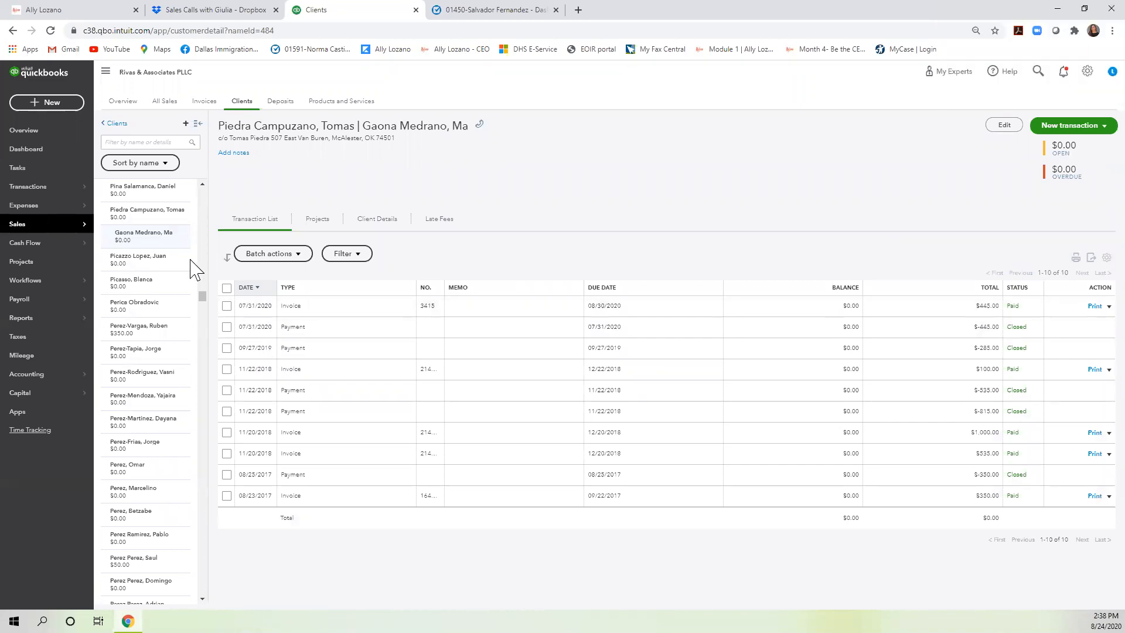
Switch back and forth between the parent client's and sub-client's transactions to compare them.
left_click(166, 229)
left_click(151, 246)
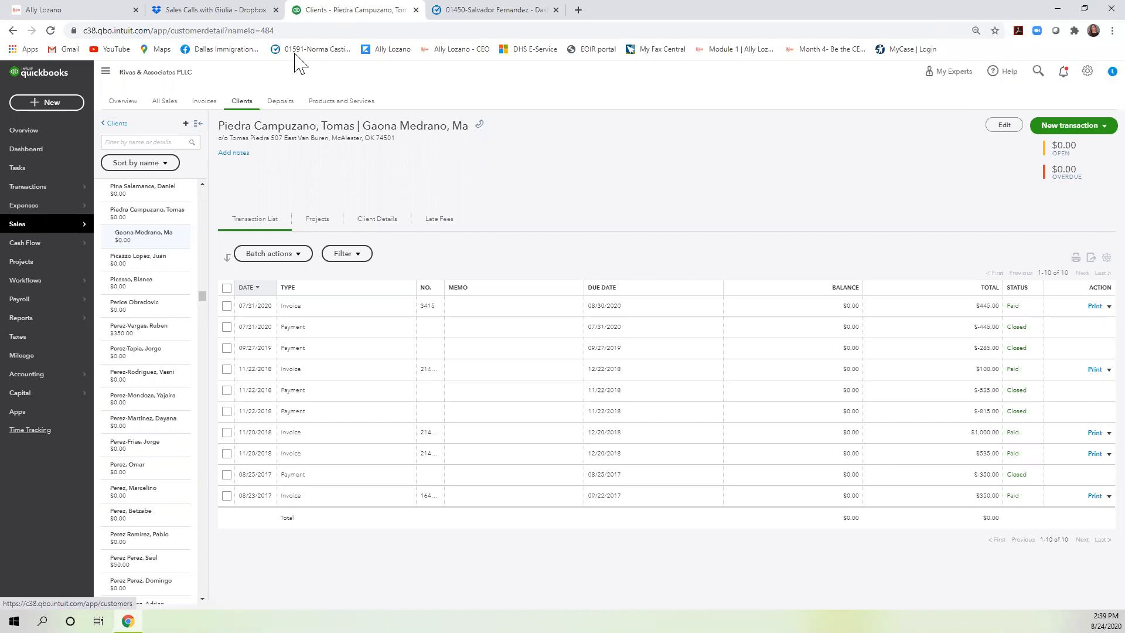
left_click(167, 223)
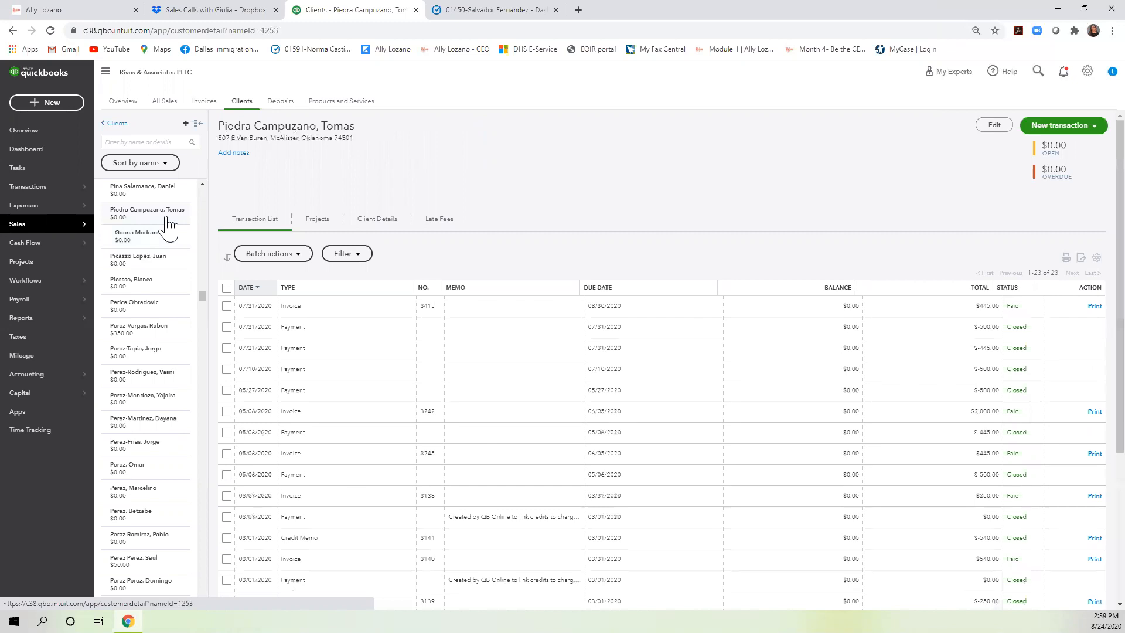
left_click(159, 237)
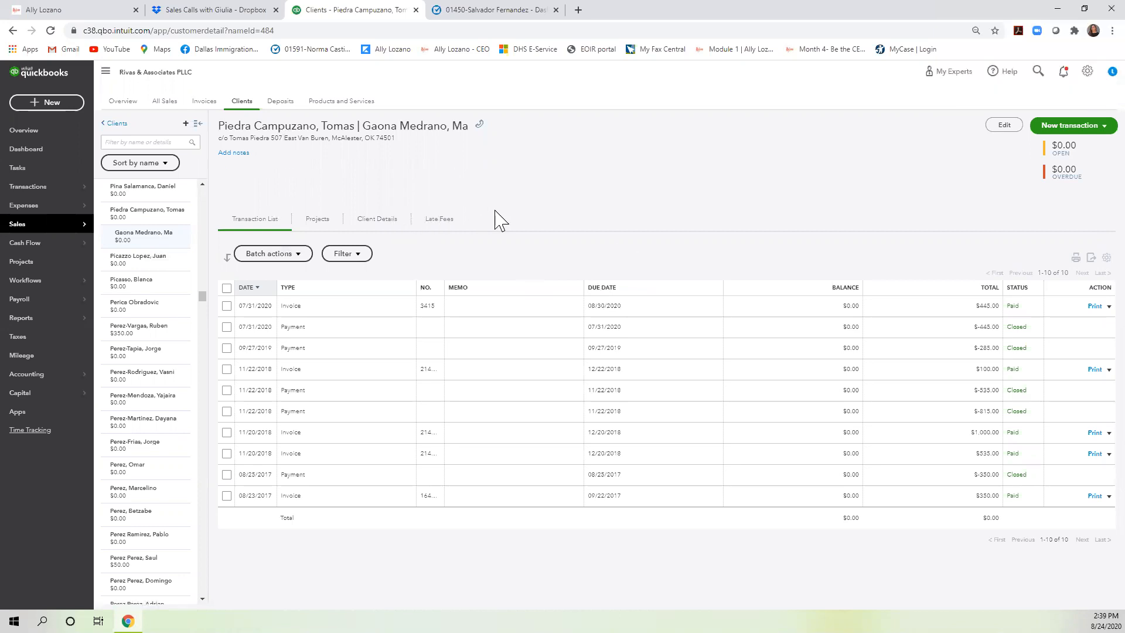
left_click(157, 218)
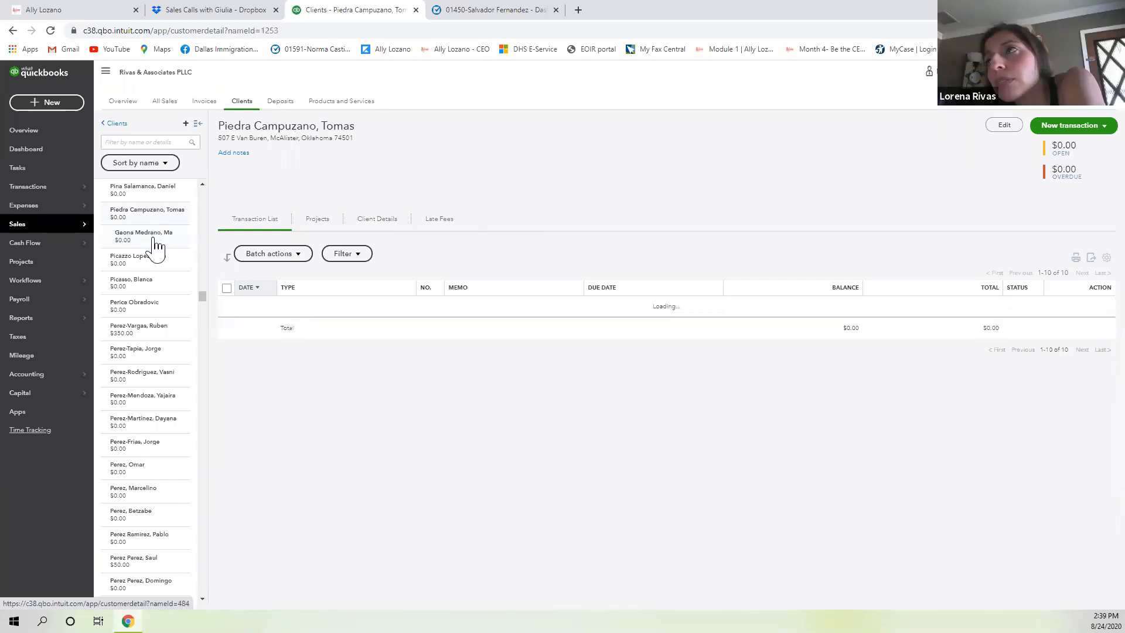
left_click(157, 246)
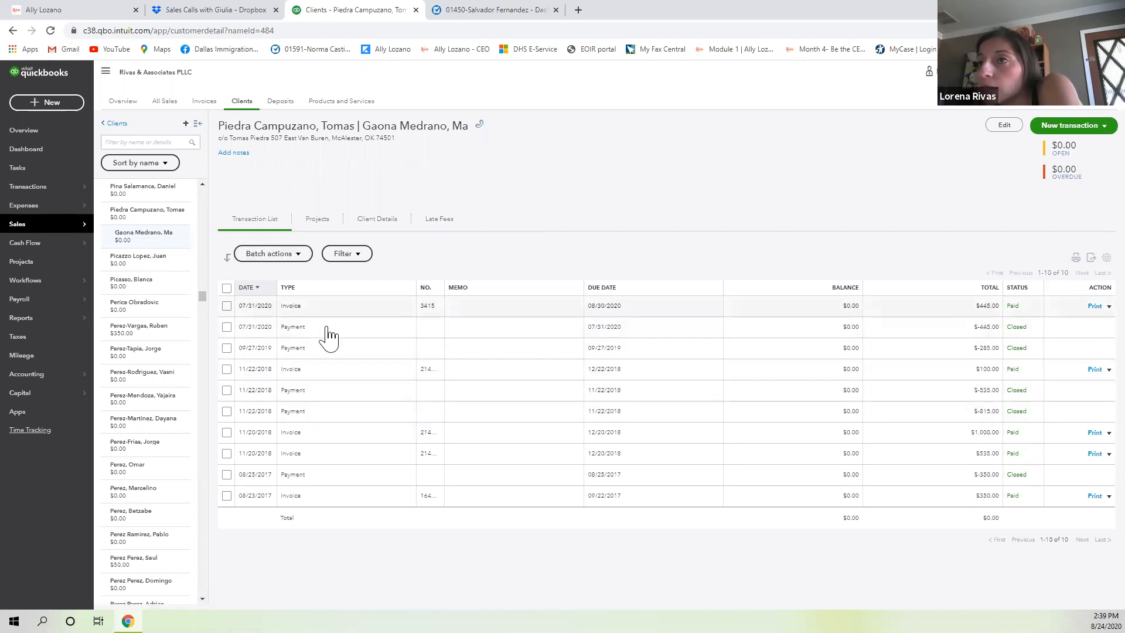
Show the parent client's full transaction list and open the 05/06/2020 $2,000 invoice.
left_click(148, 214)
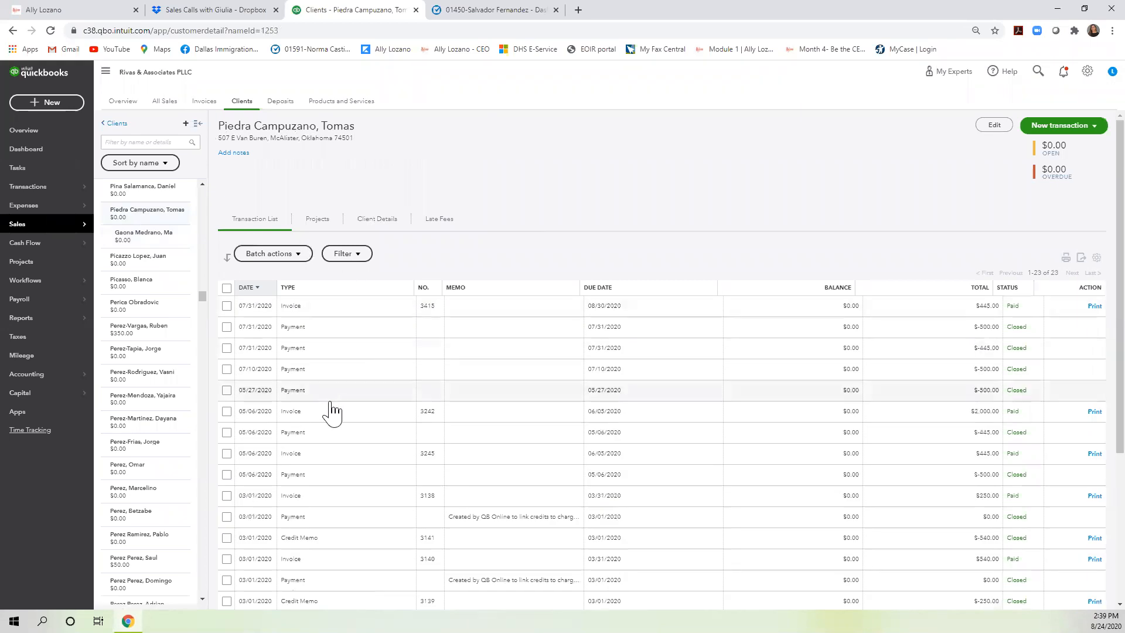
left_click(329, 415)
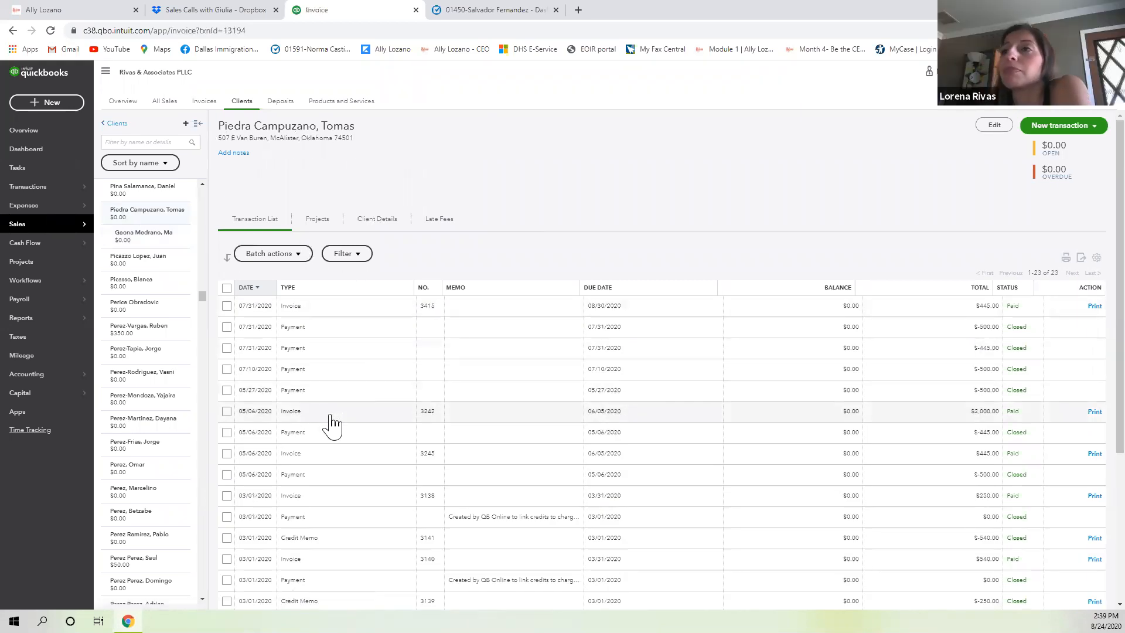
double_click(291, 413)
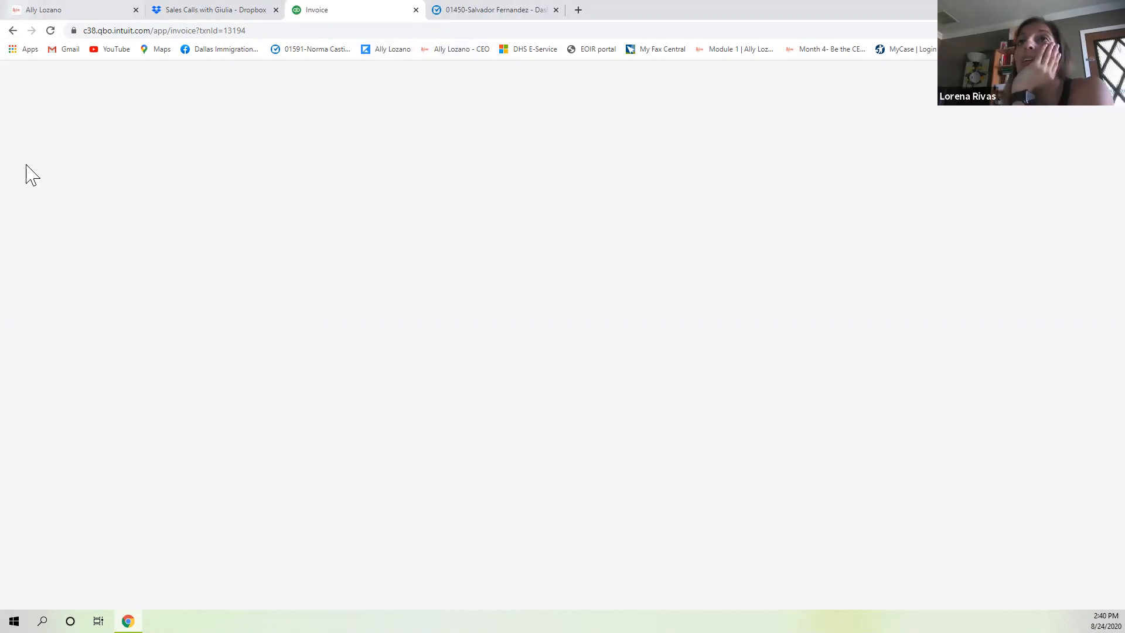
Reload the stalled page, review paid $2,000 invoice 3242, then close it.
left_click(51, 32)
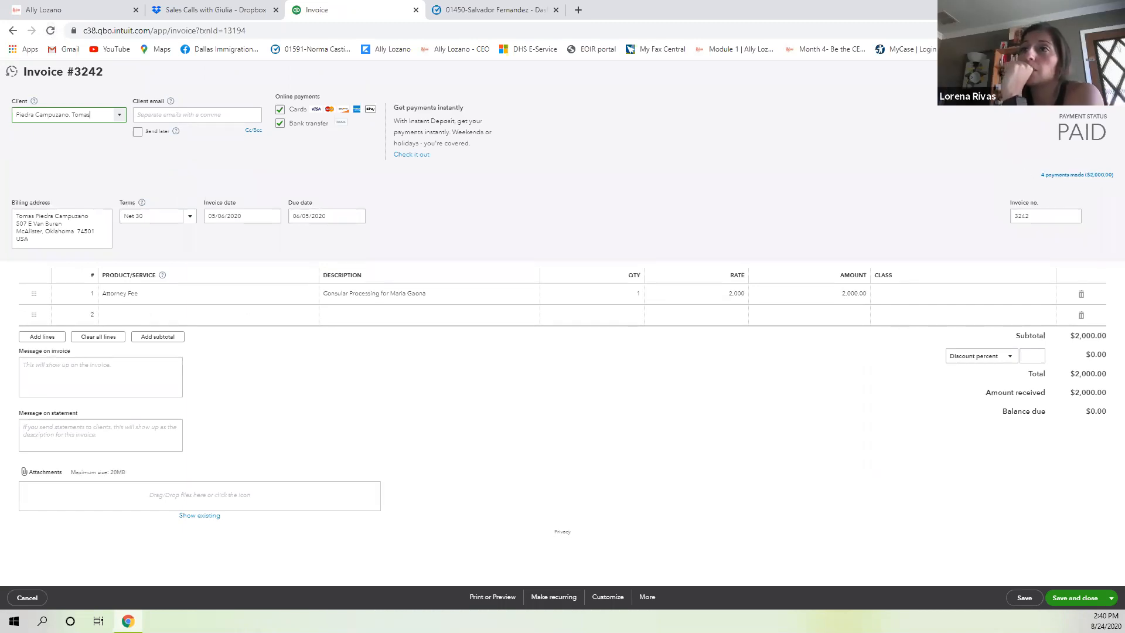
left_click(1109, 71)
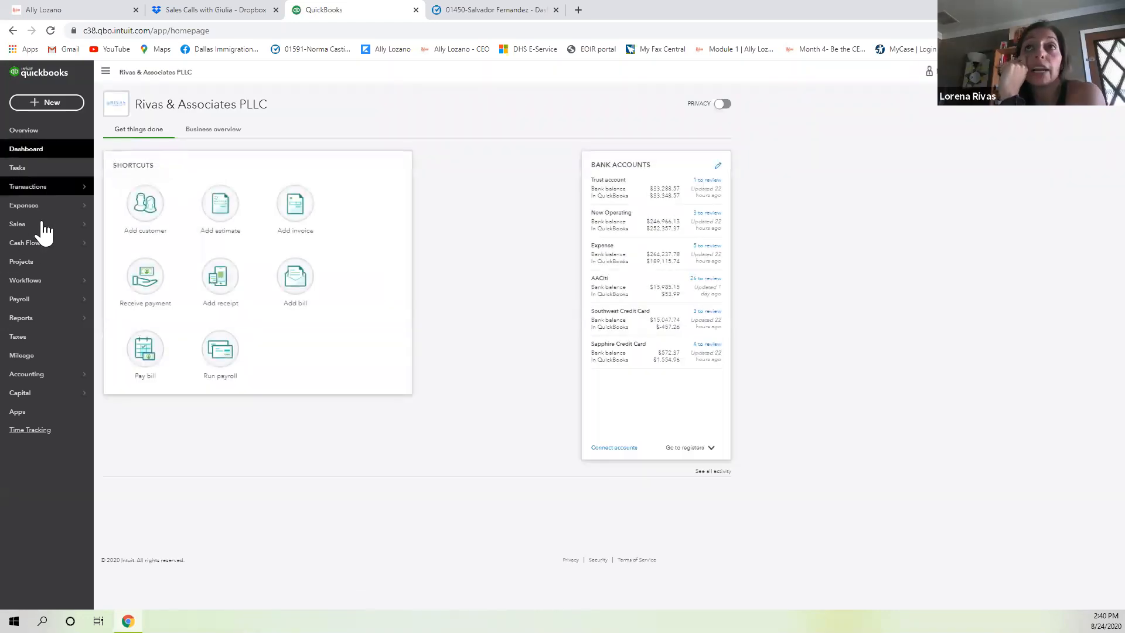
mouse_move(43, 227)
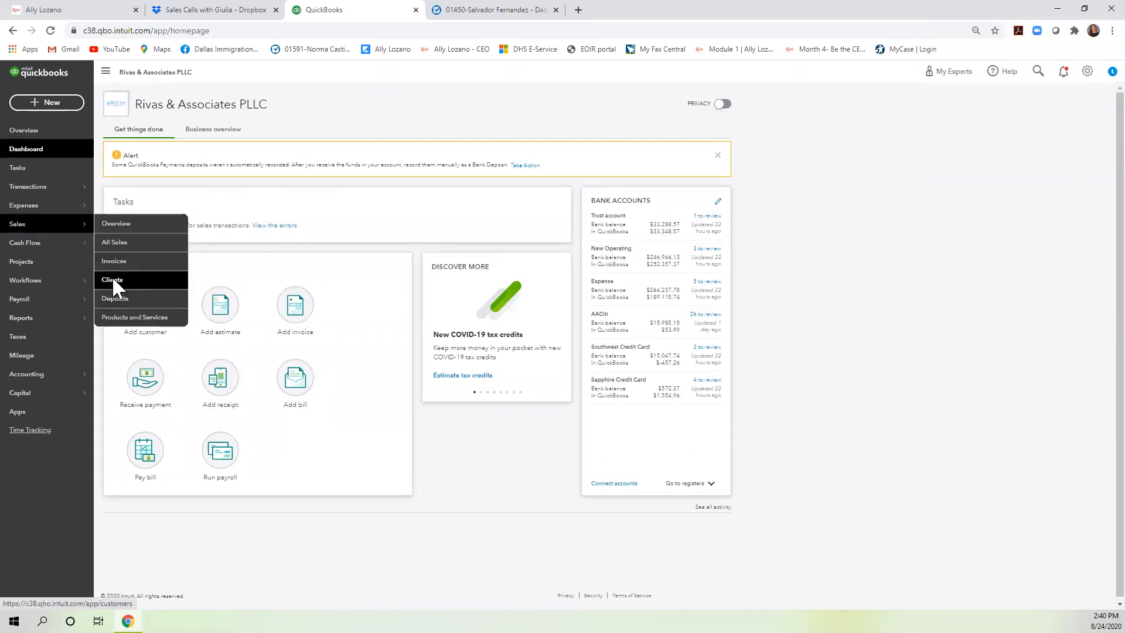
Search Clients by another client's surname and open the record showing $1,000.00 open.
left_click(111, 280)
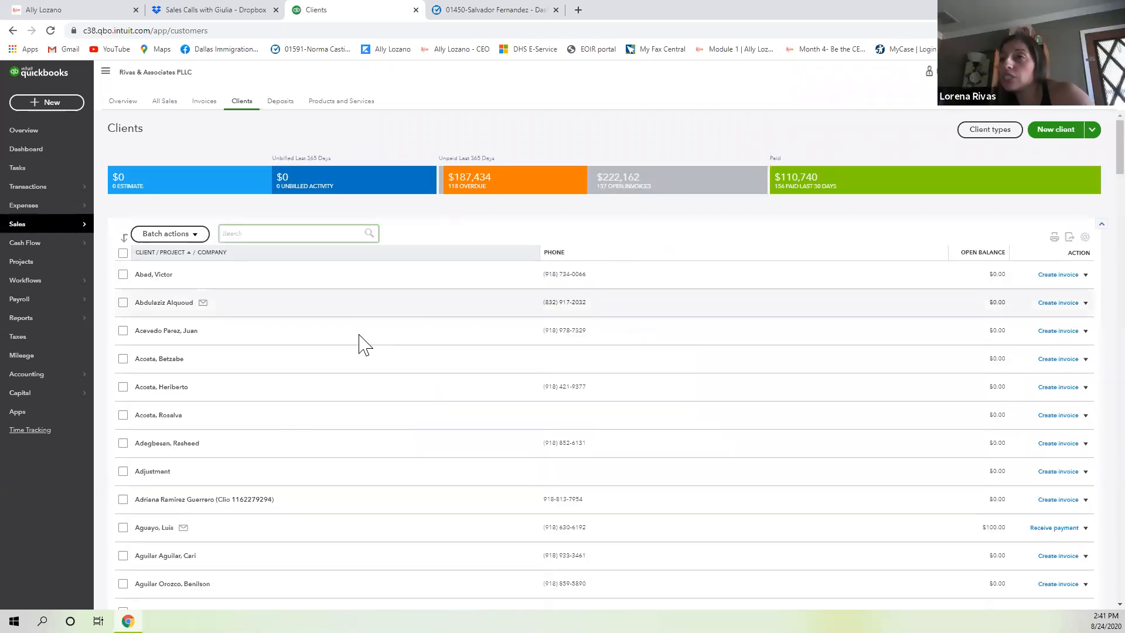
left_click(321, 235)
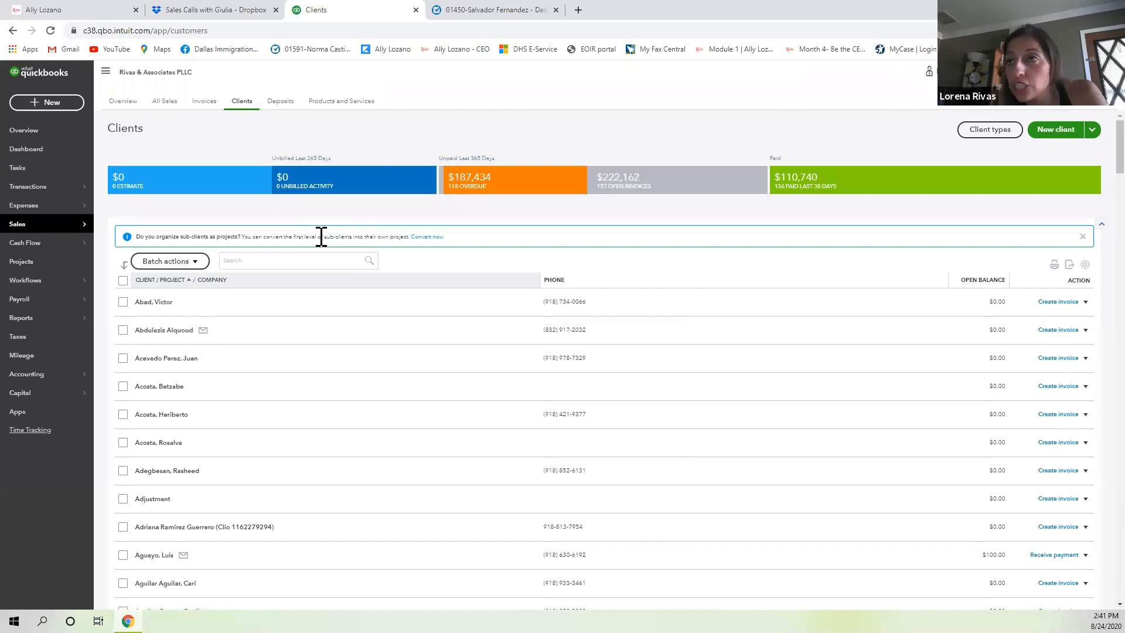
type("ayala")
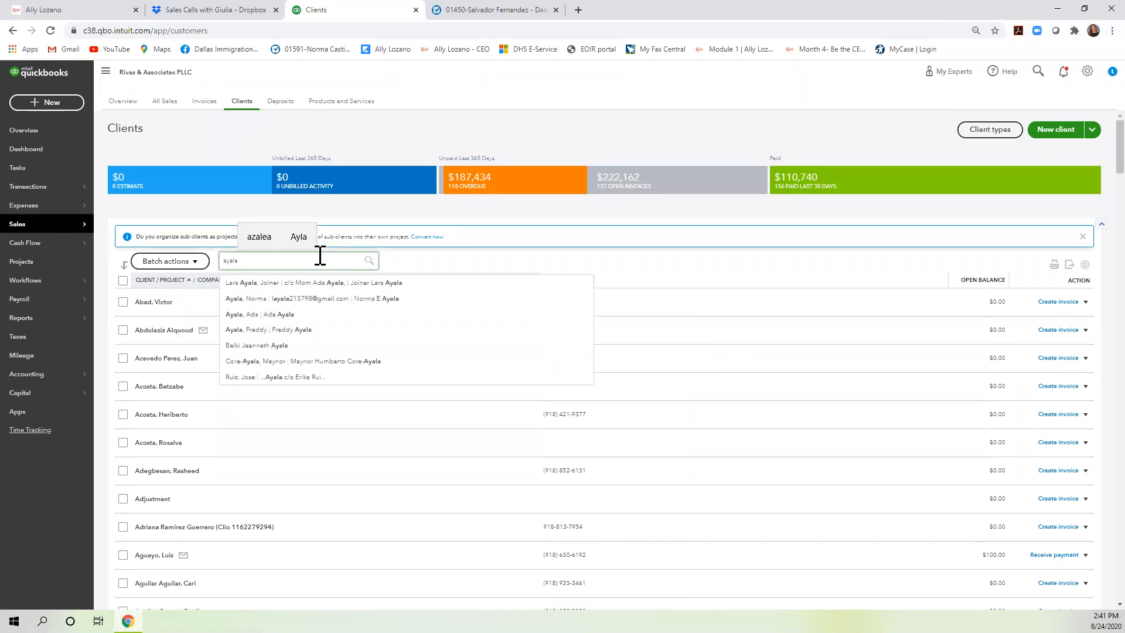
left_click(311, 300)
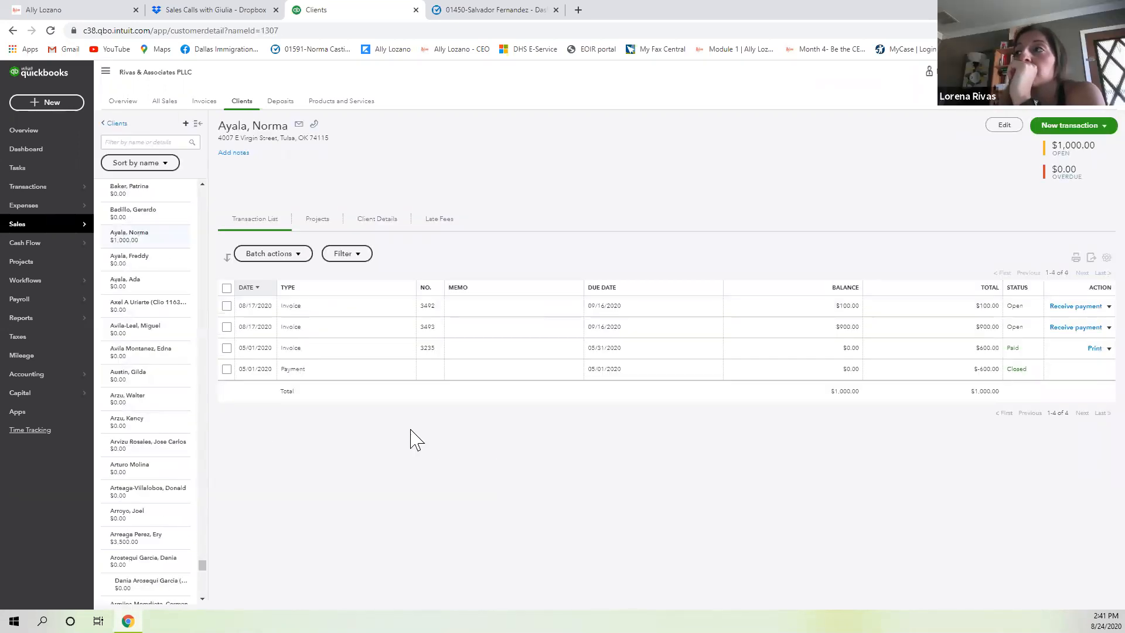
Open the $900 invoice 3493, go back, then open paid invoice 3235.
left_click(318, 334)
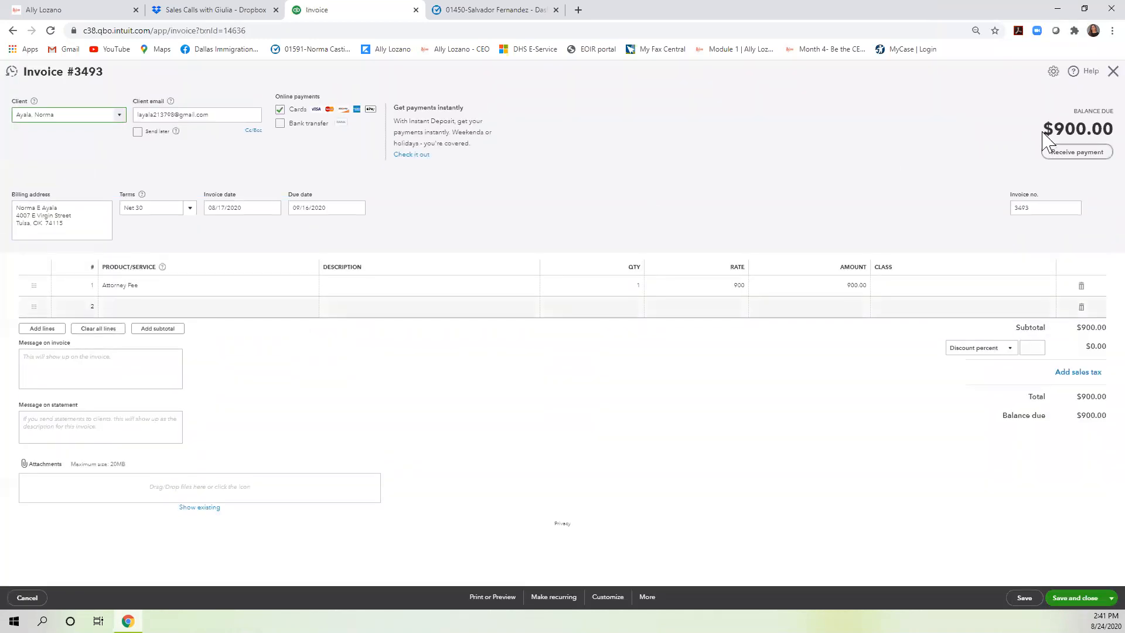
key("alt+Left")
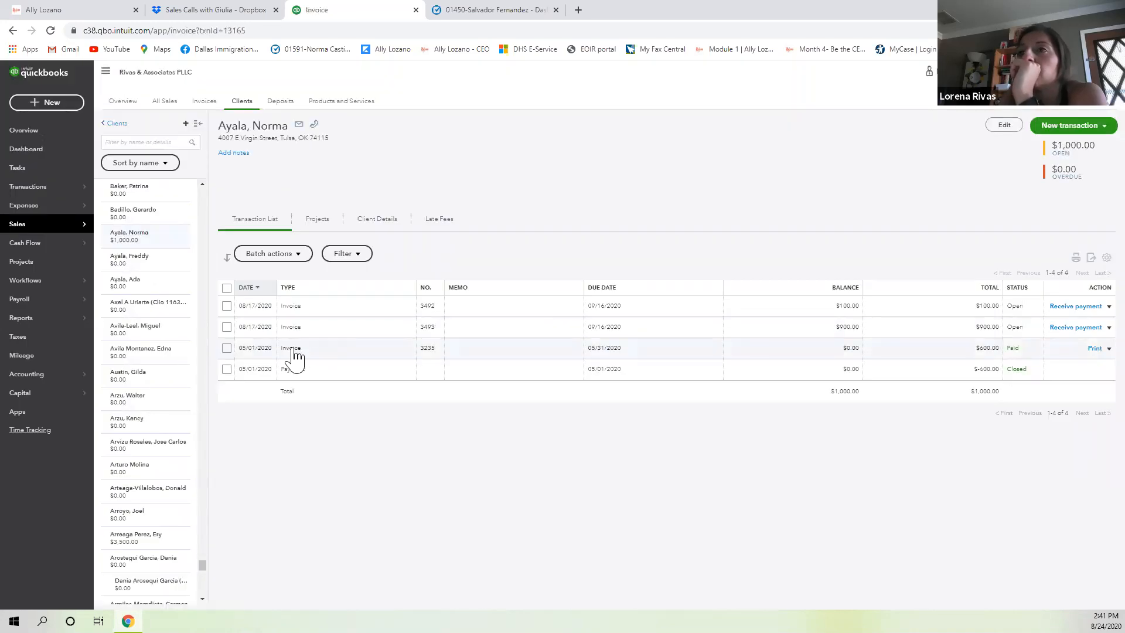
left_click(295, 355)
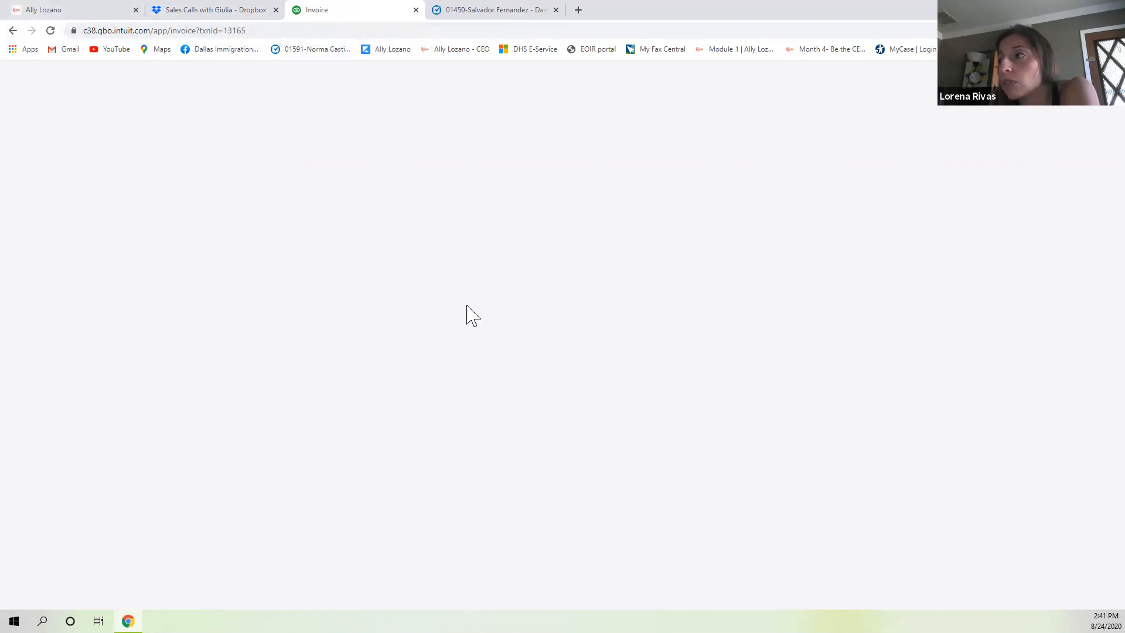
Reload the stuck blank page and navigate to Sales > Clients.
left_click(51, 34)
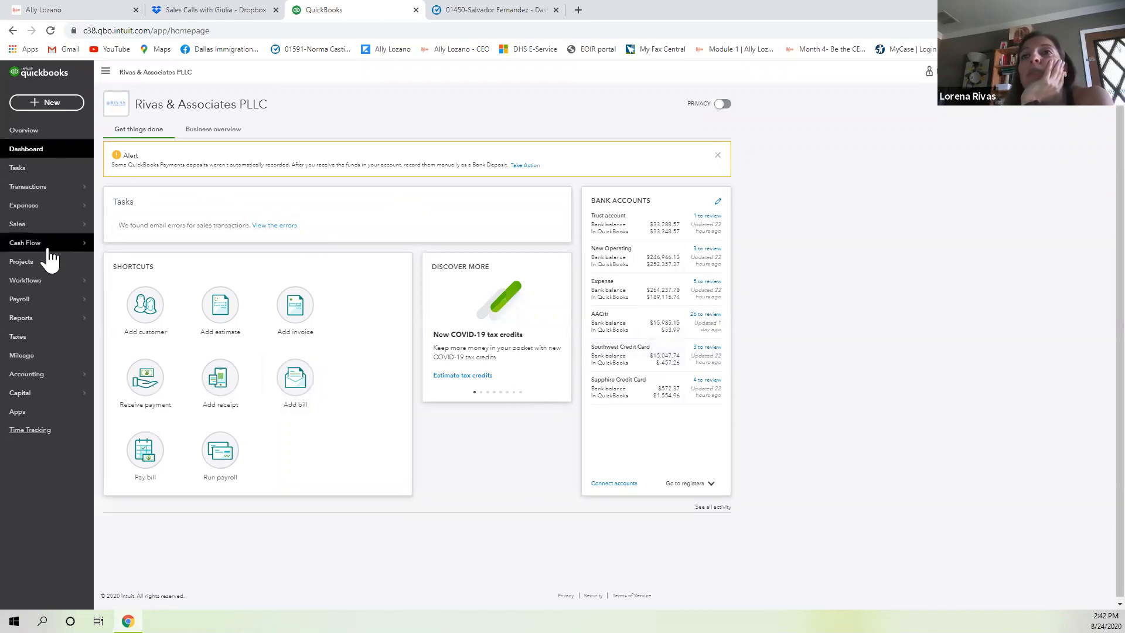
mouse_move(97, 260)
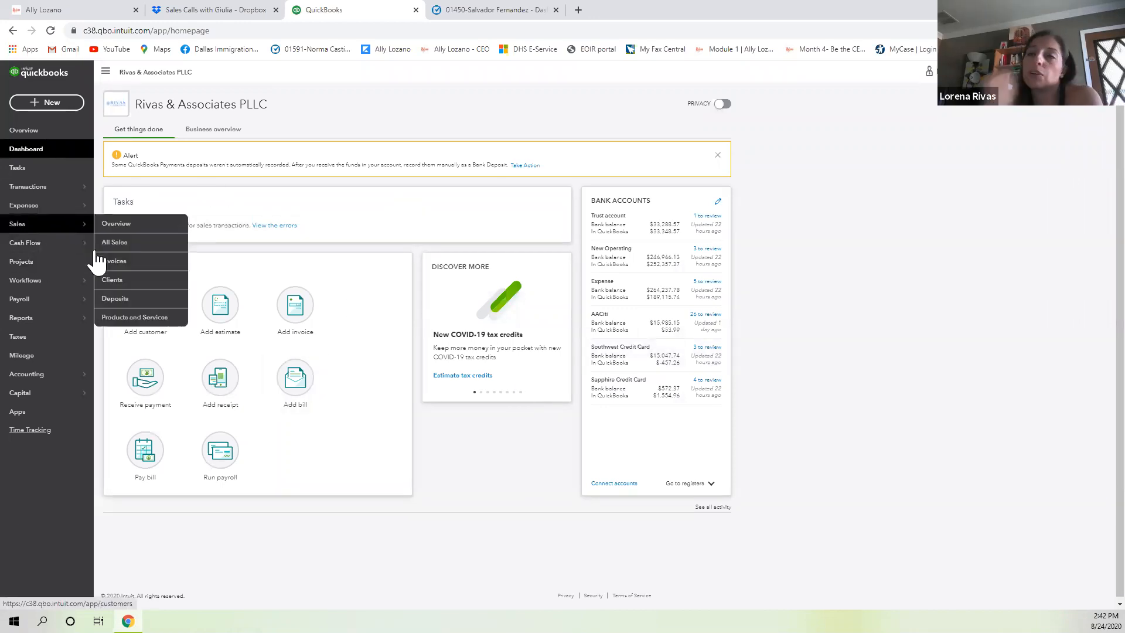
mouse_move(57, 238)
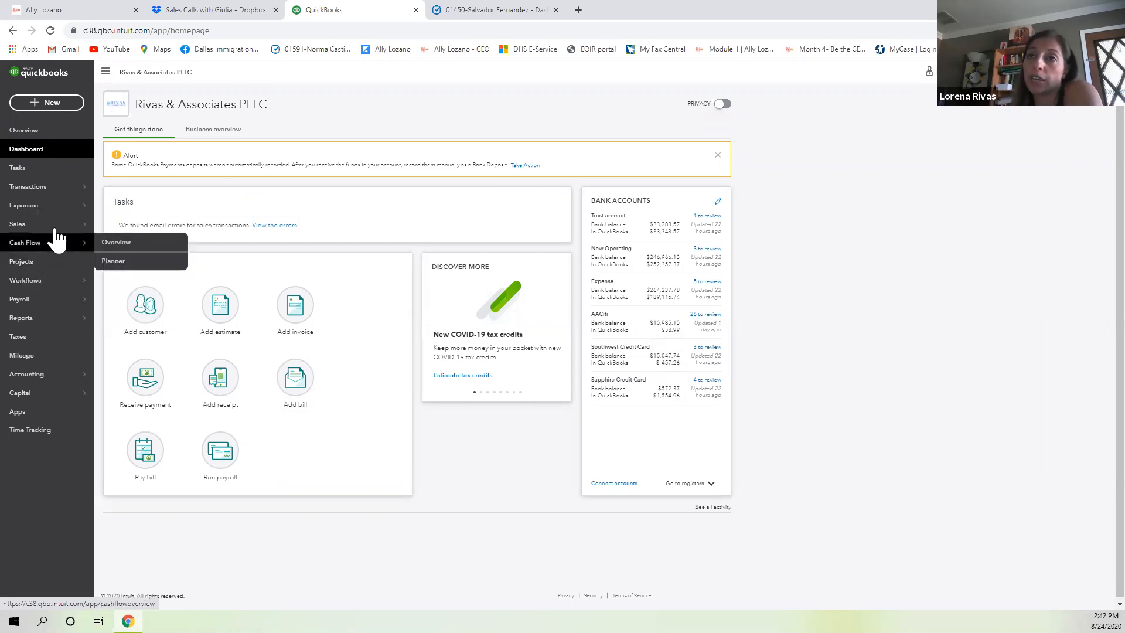
left_click(105, 286)
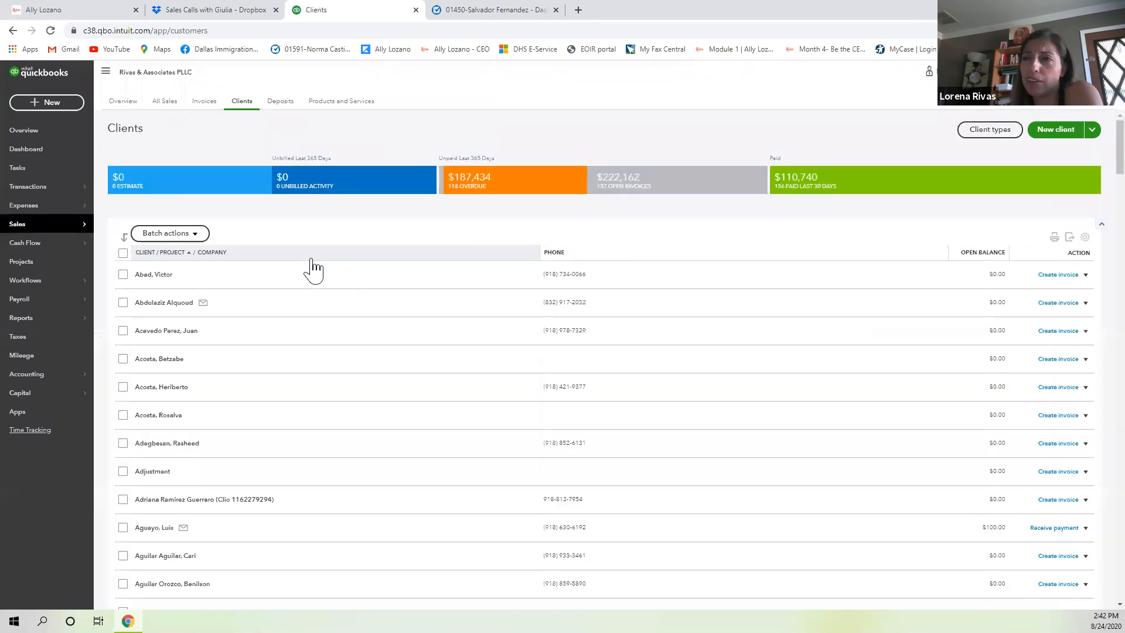
Find the client by first name and start new invoice #3512 for them.
left_click(314, 234)
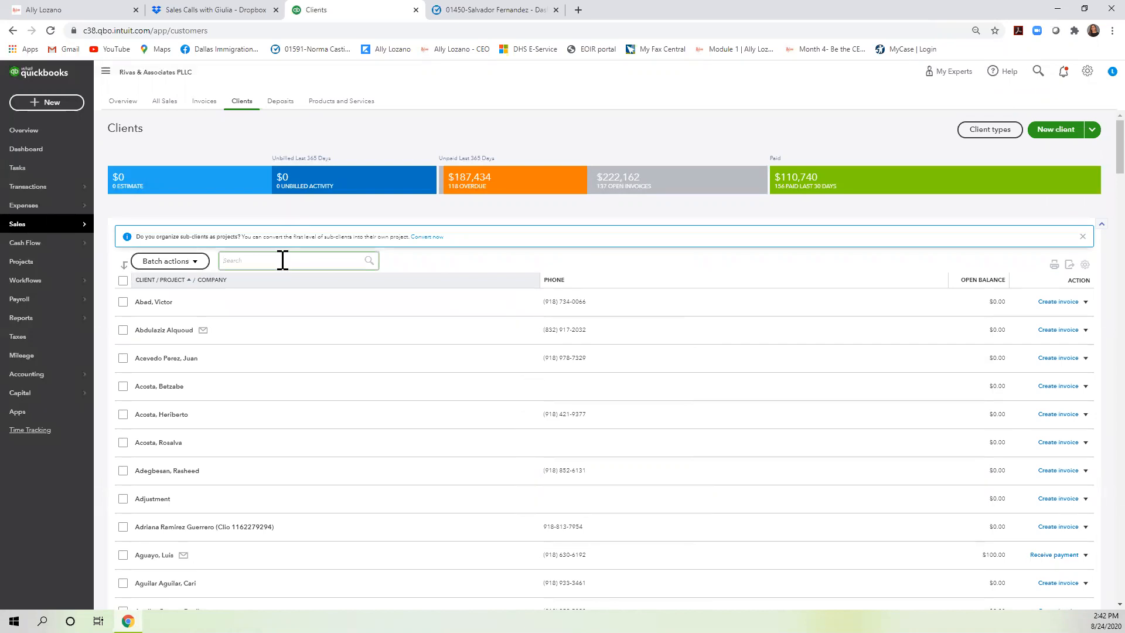
type("norma")
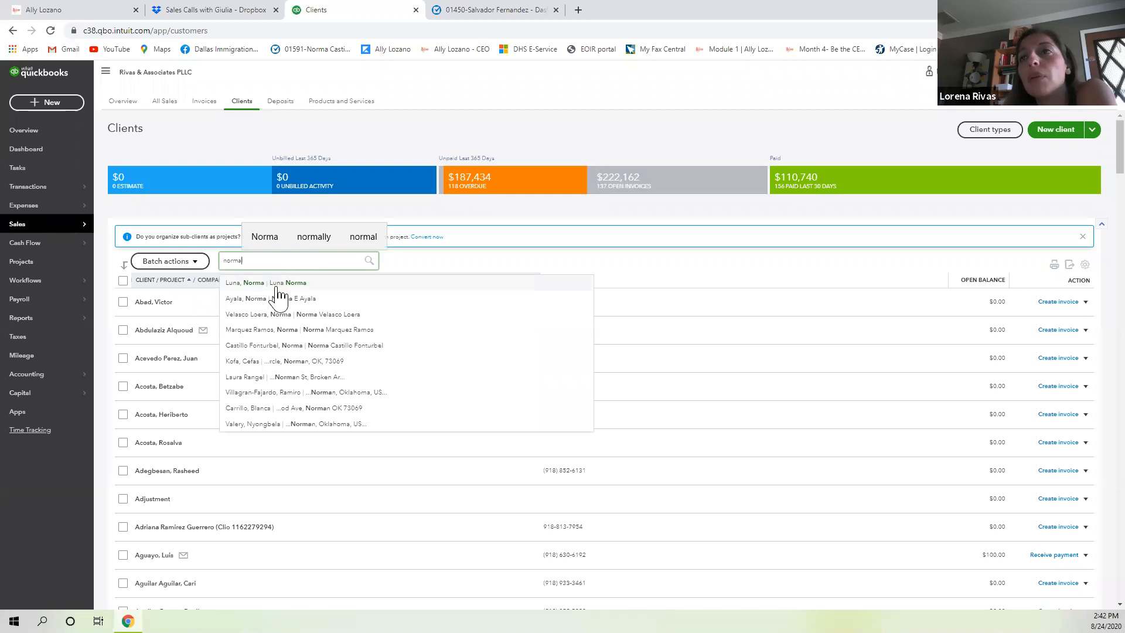
scroll(299, 299, "down", 1)
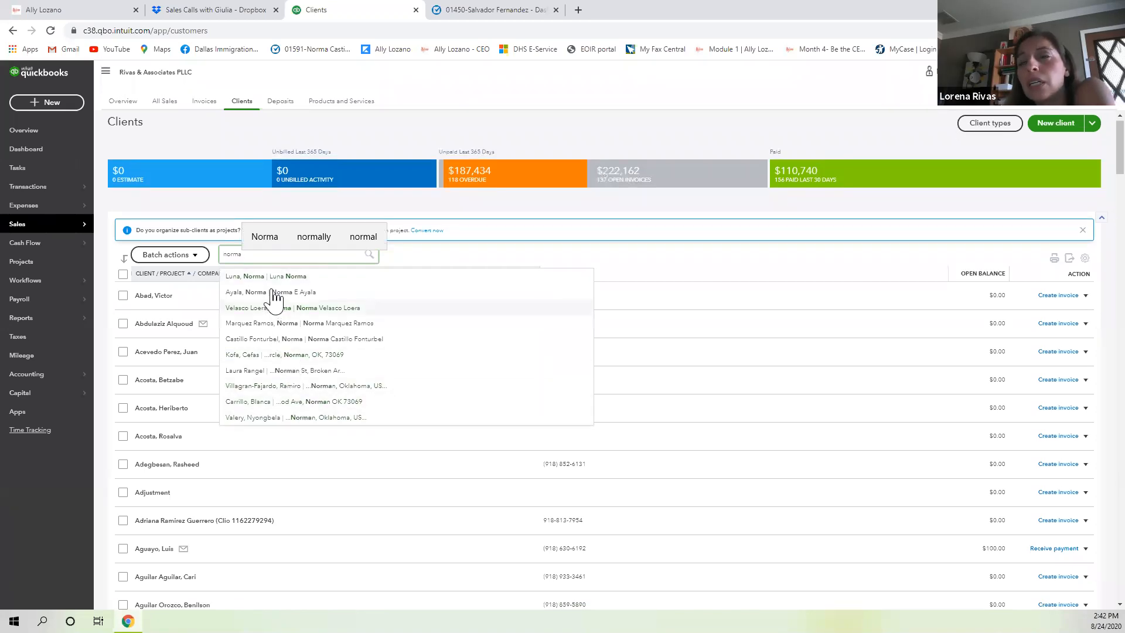
left_click(273, 278)
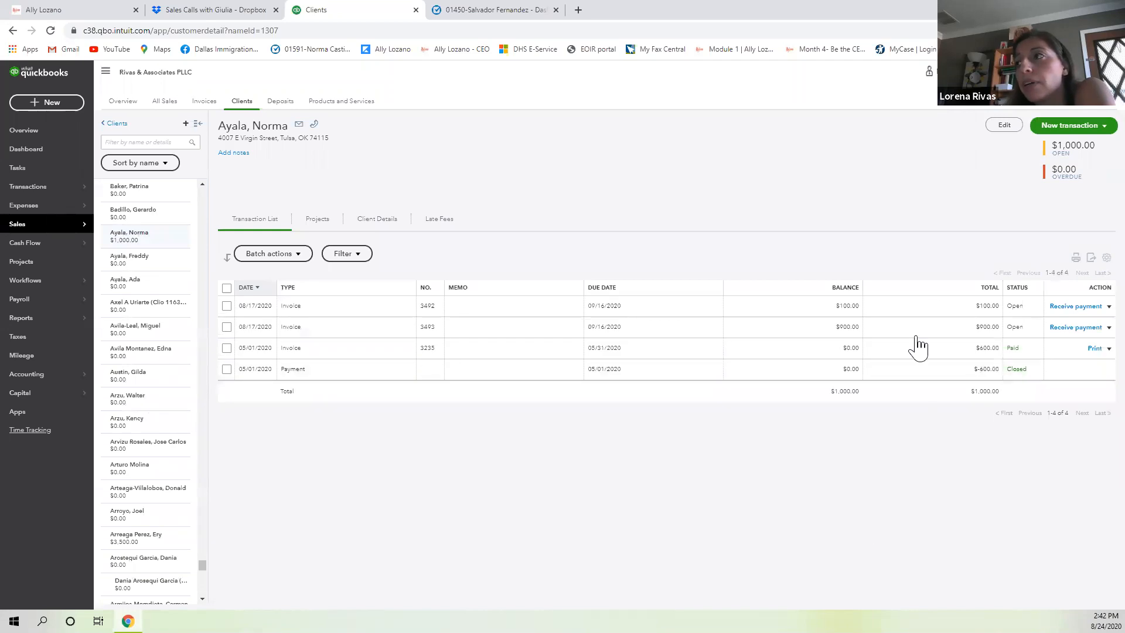
left_click(1042, 138)
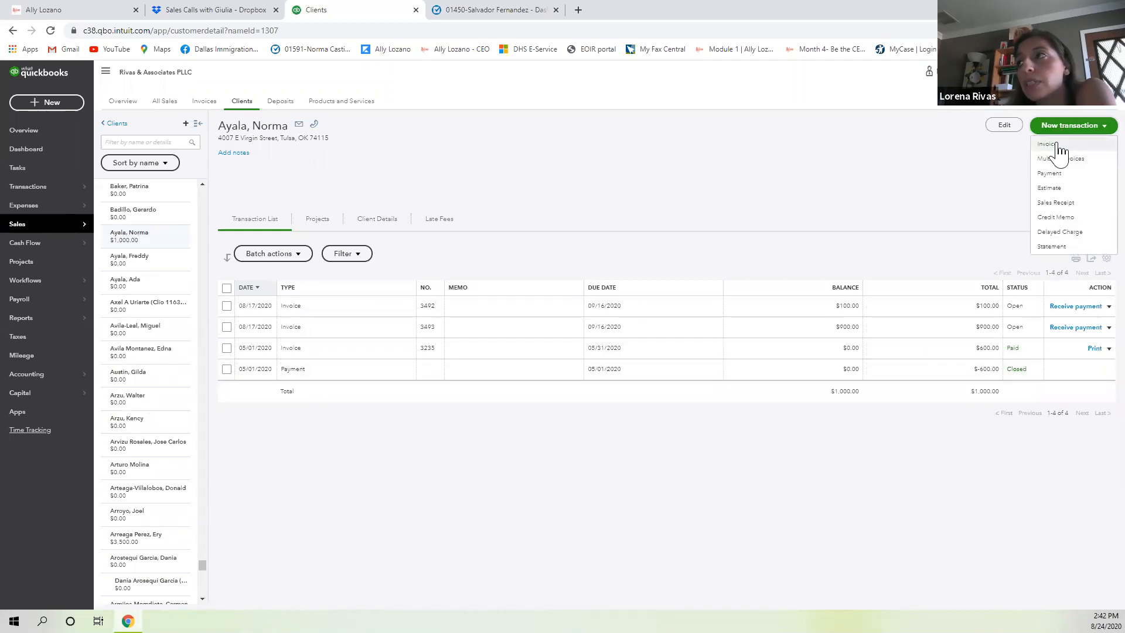
left_click(1058, 146)
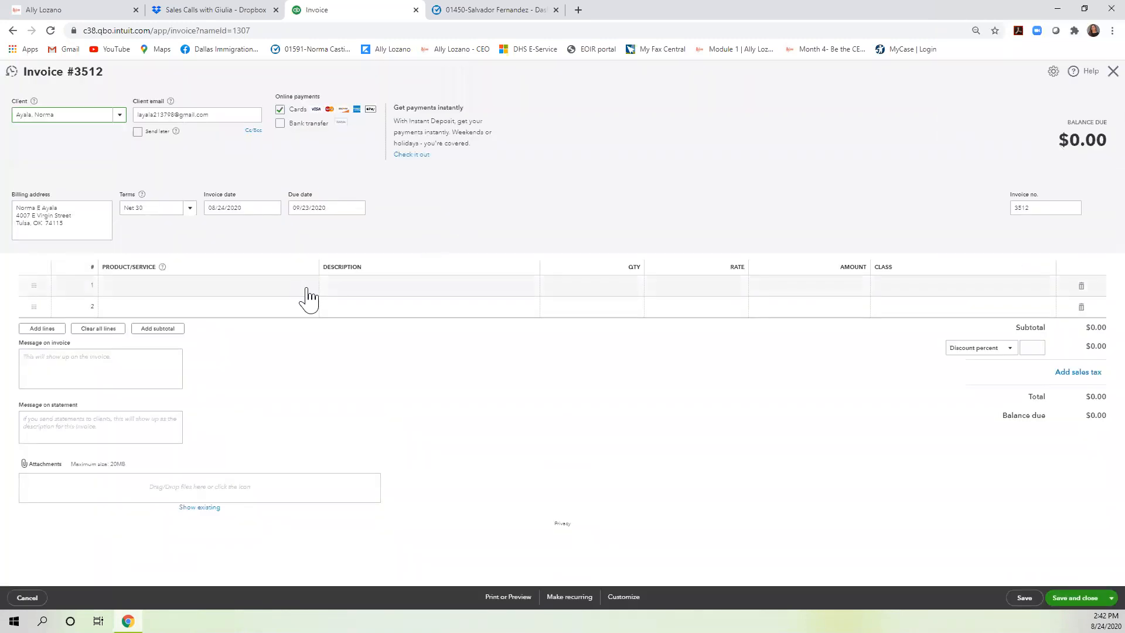
Set the invoice's first line product to Client Trust.
left_click(309, 293)
left_click(308, 290)
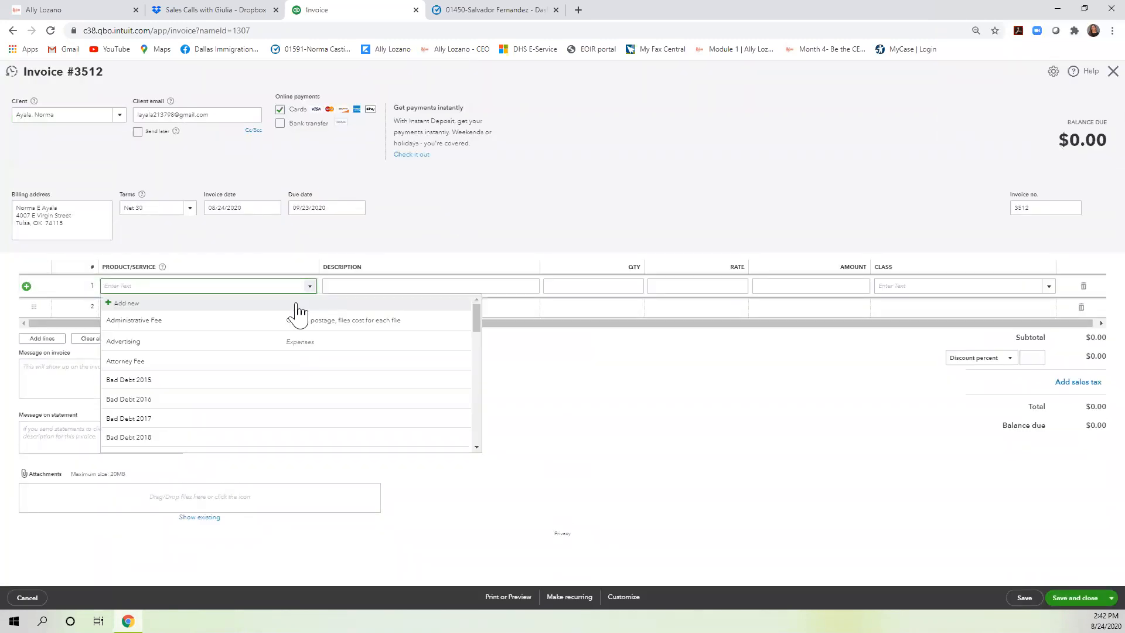
scroll(263, 365, "down", 3)
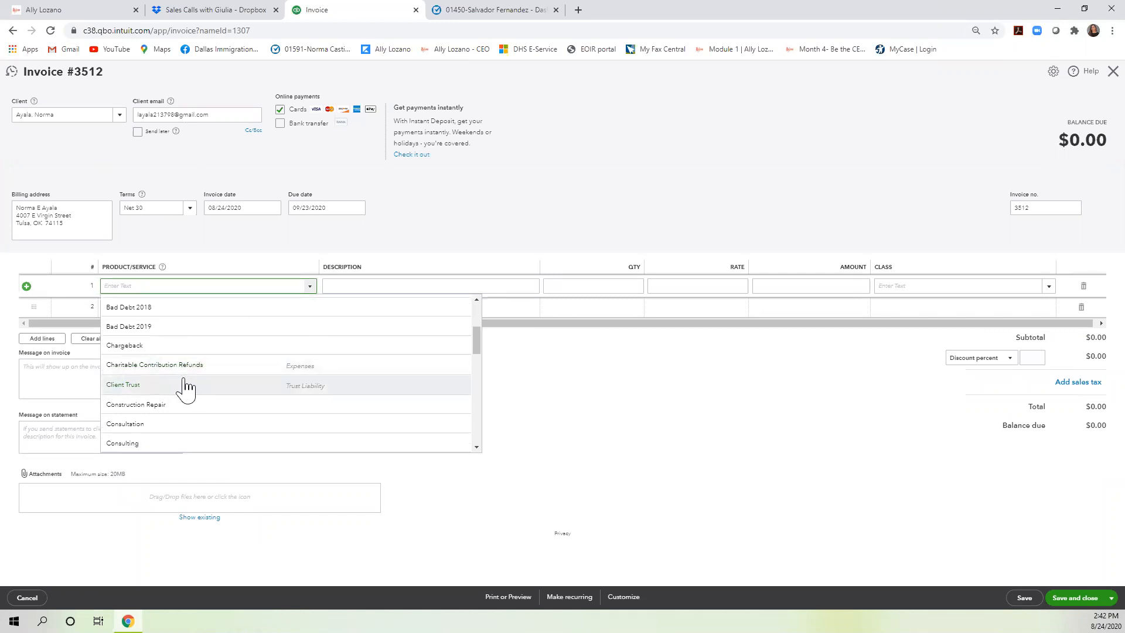
scroll(176, 390, "up", 1)
left_click(180, 394)
Describe the line as 'Guardianship filing fee' at 262.14, then discard the invoice unsaved.
left_click(371, 287)
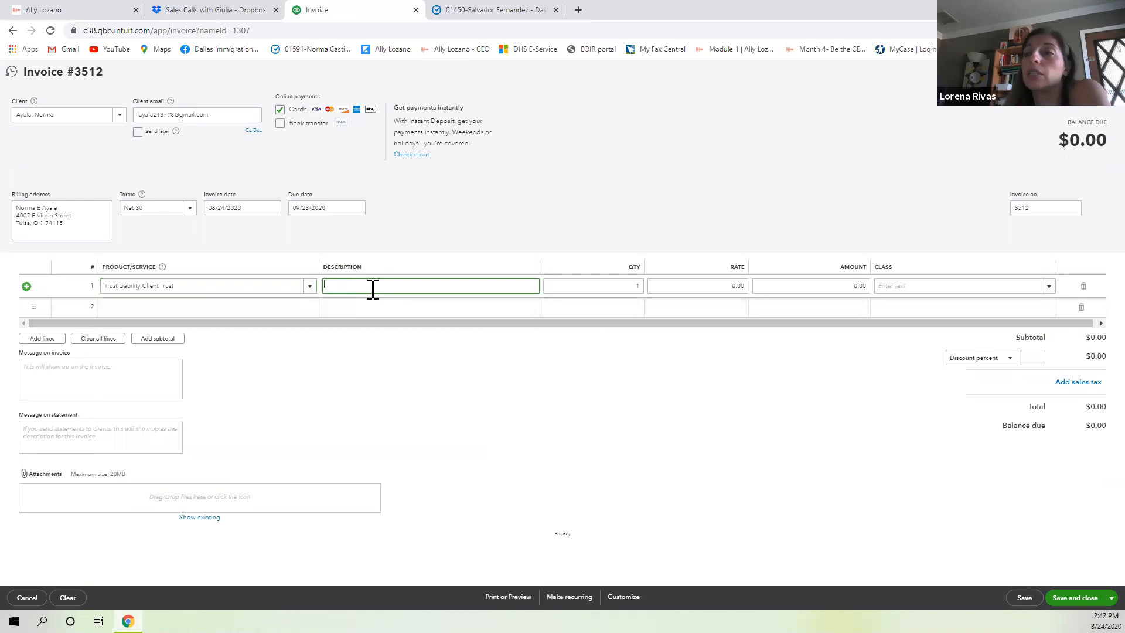
type("guradian")
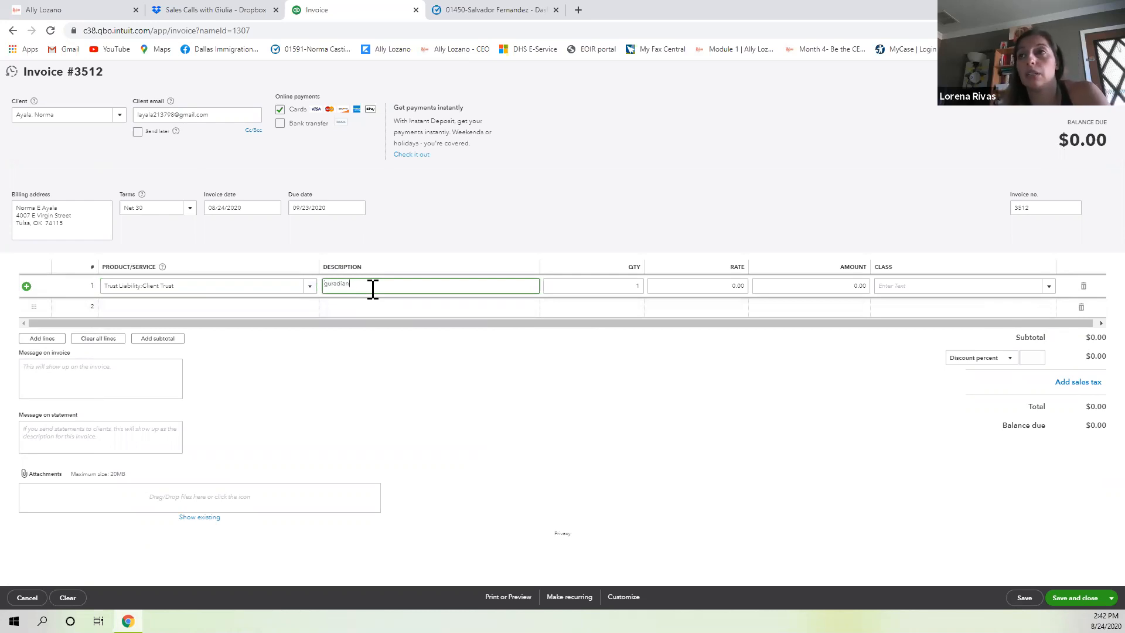
type("ship fi")
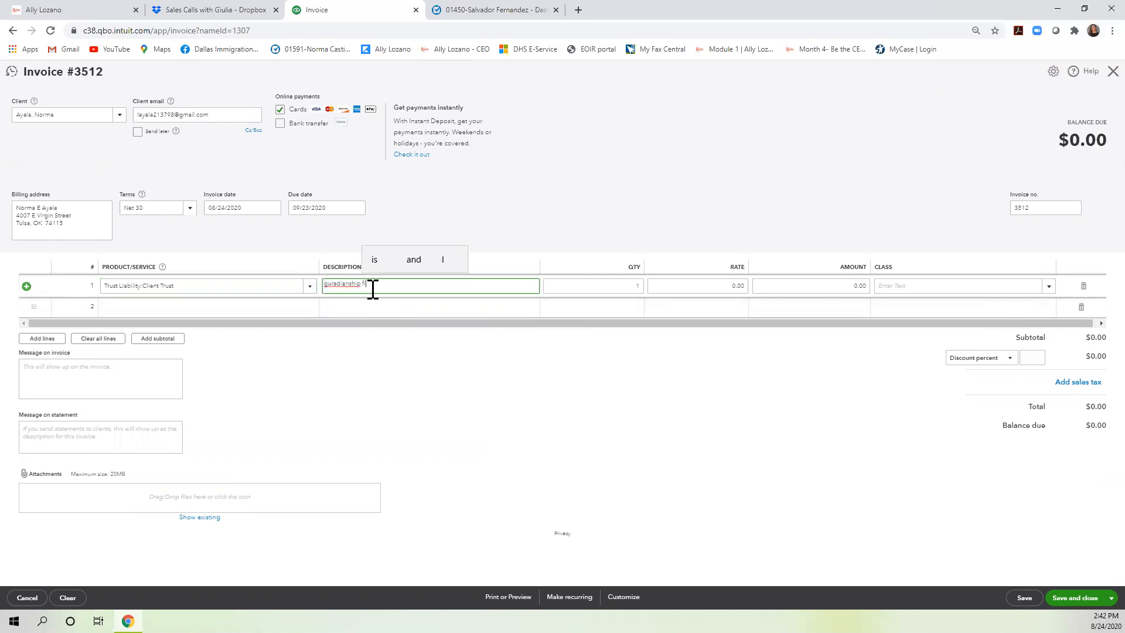
type("ling")
key("BackSpace")
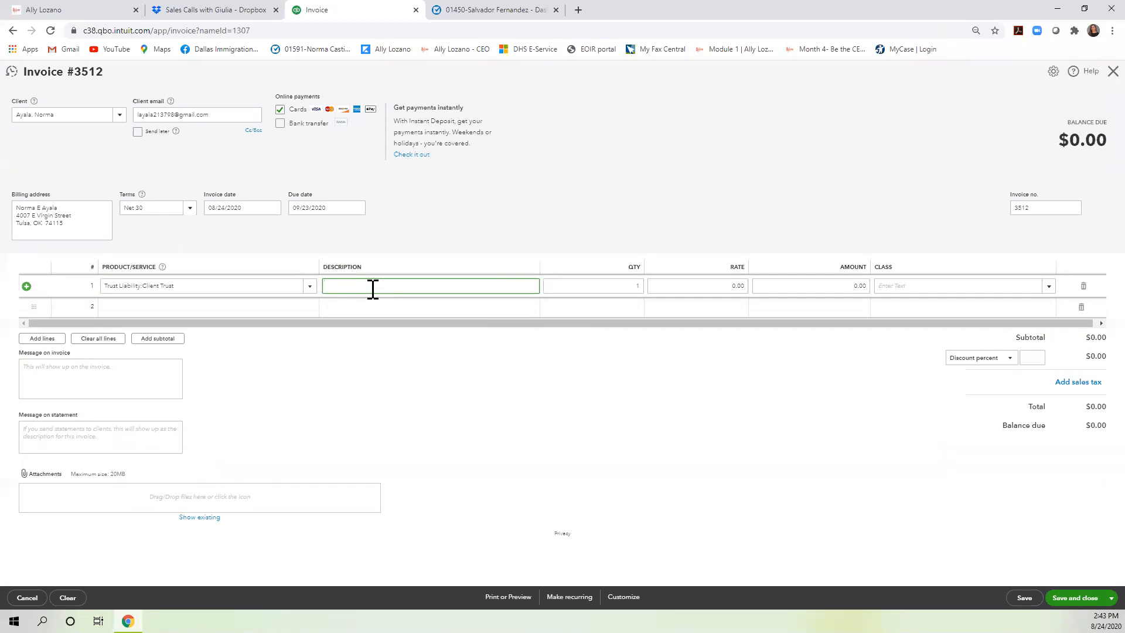
type("filing fee")
key("Tab")
key("Tab")
type("262.14")
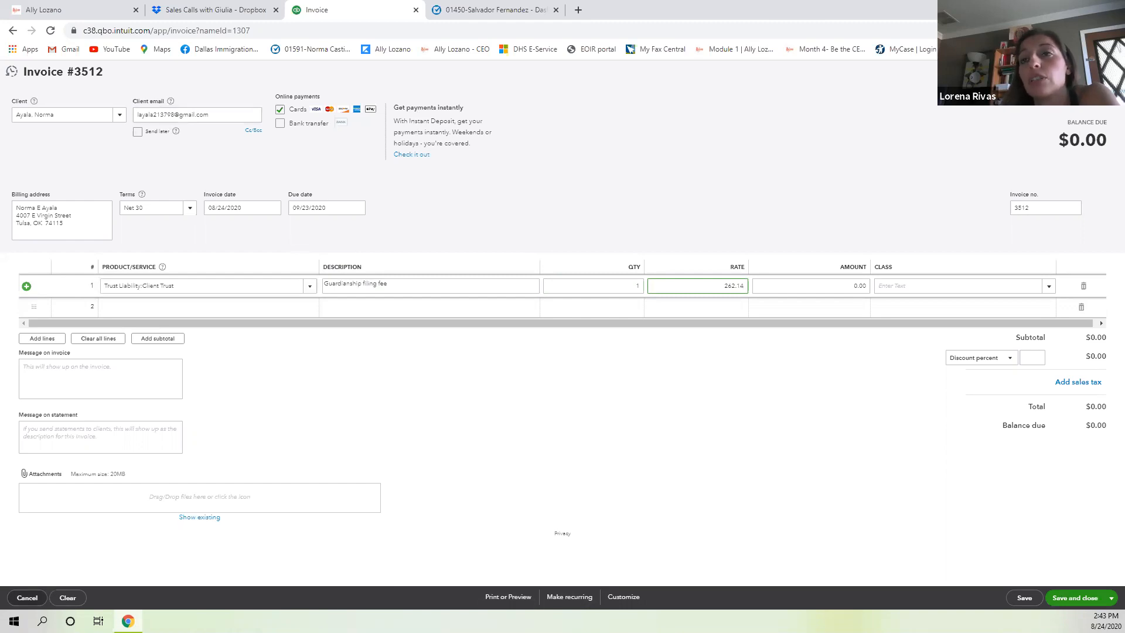
left_click(27, 597)
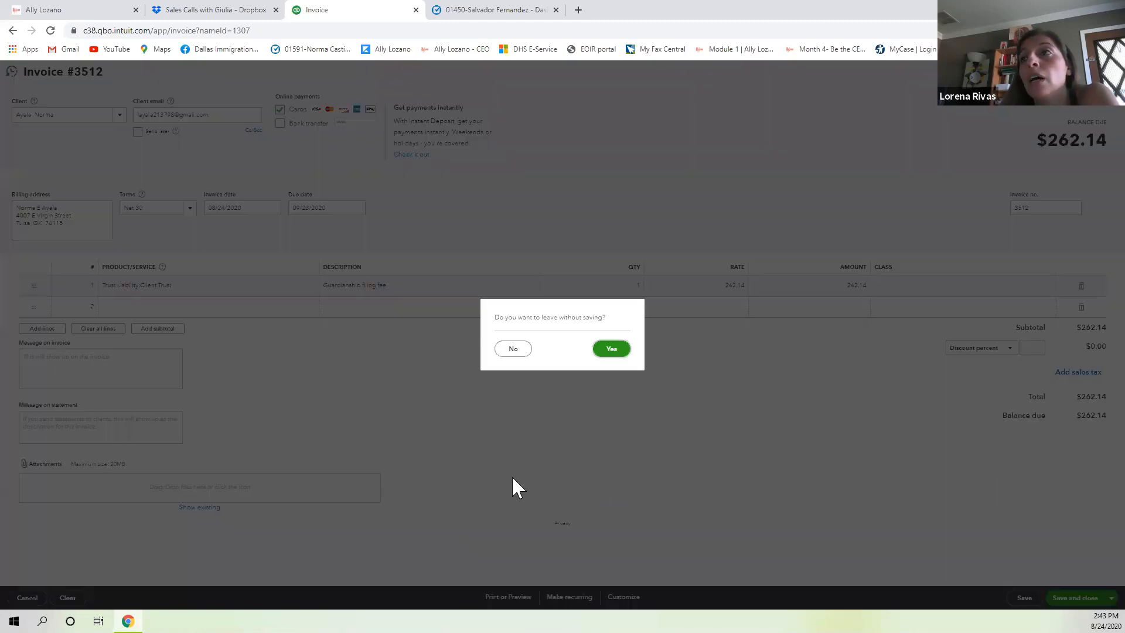
left_click(611, 349)
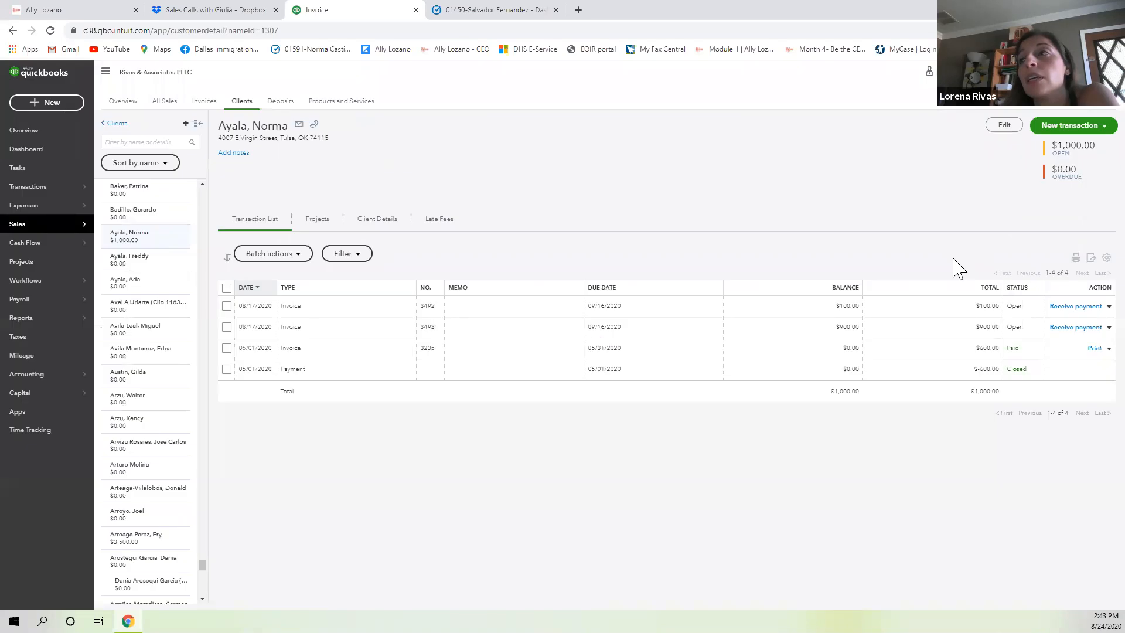
Start a new invoice for the client with a Filing Fee line item.
left_click(1096, 127)
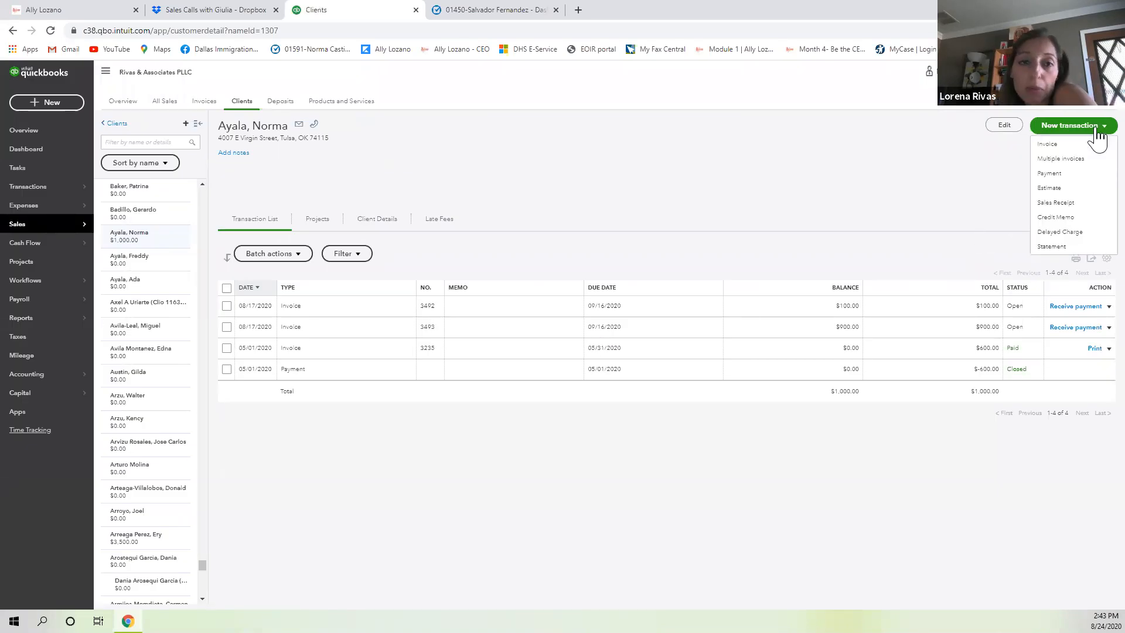
left_click(1072, 144)
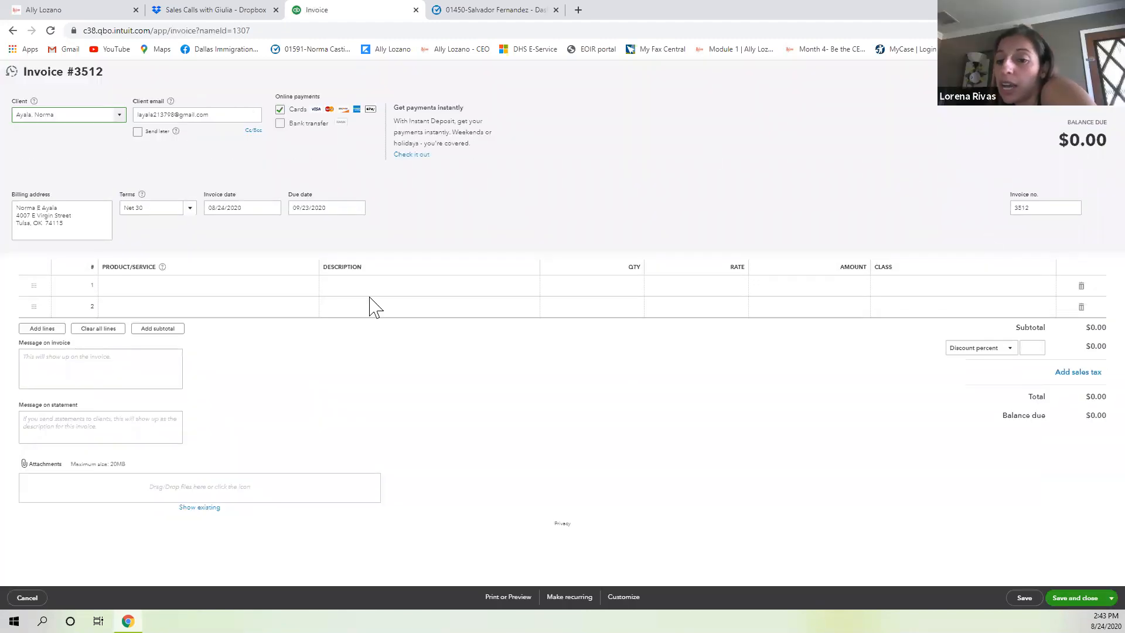
left_click(239, 292)
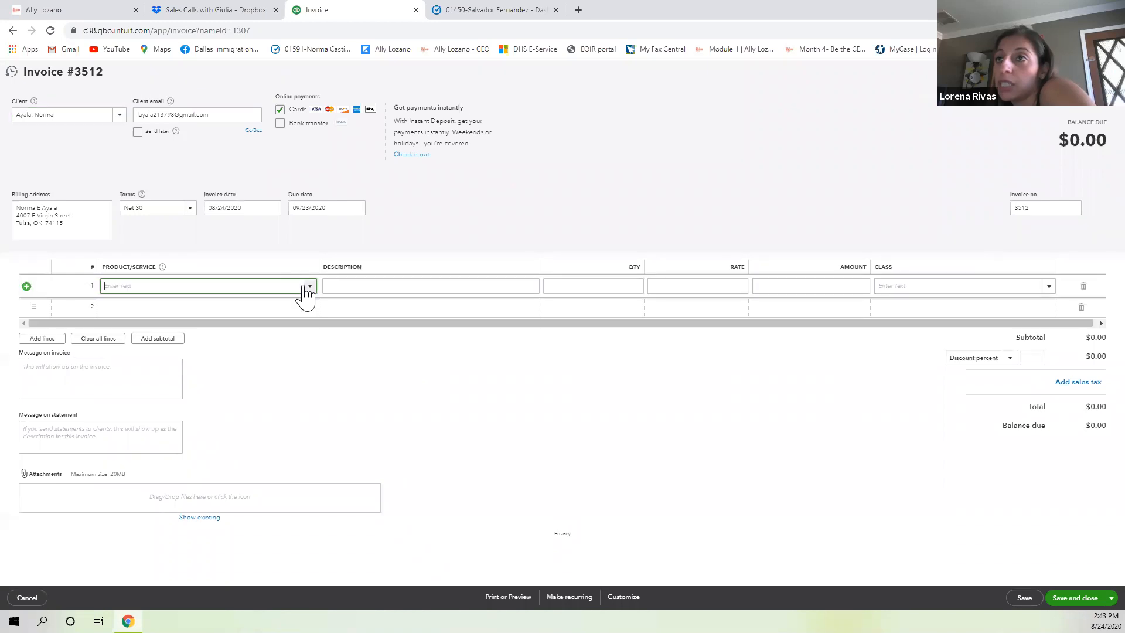
left_click(307, 287)
scroll(176, 364, "down", 1)
scroll(170, 358, "down", 4)
left_click(162, 327)
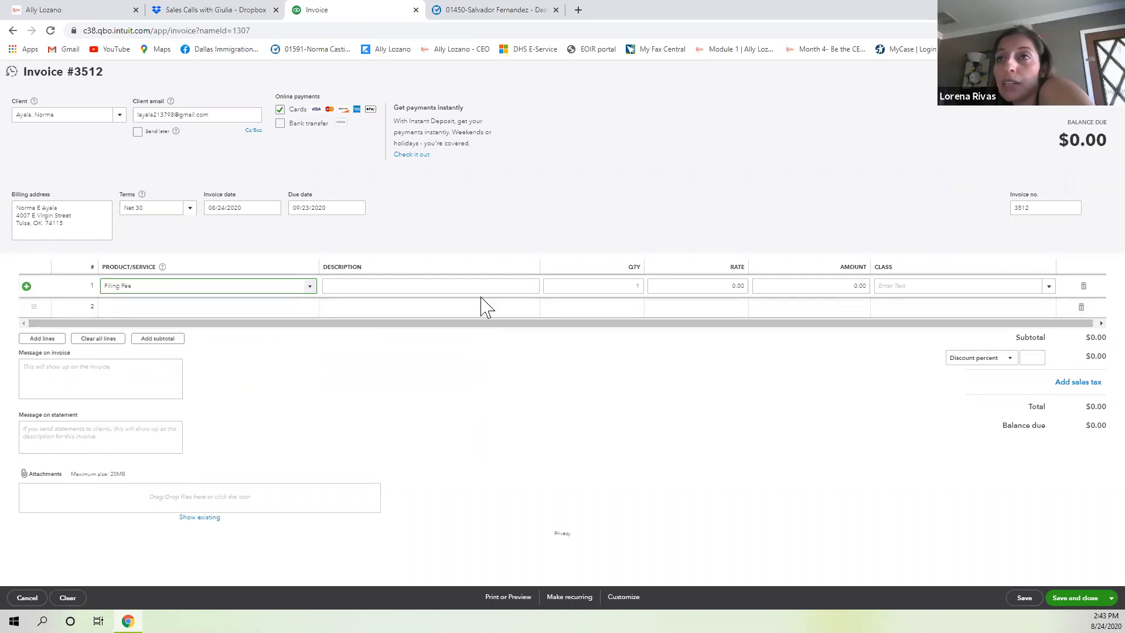
Give the line the description FBI and an 18 amount, then save and start another invoice.
left_click(429, 286)
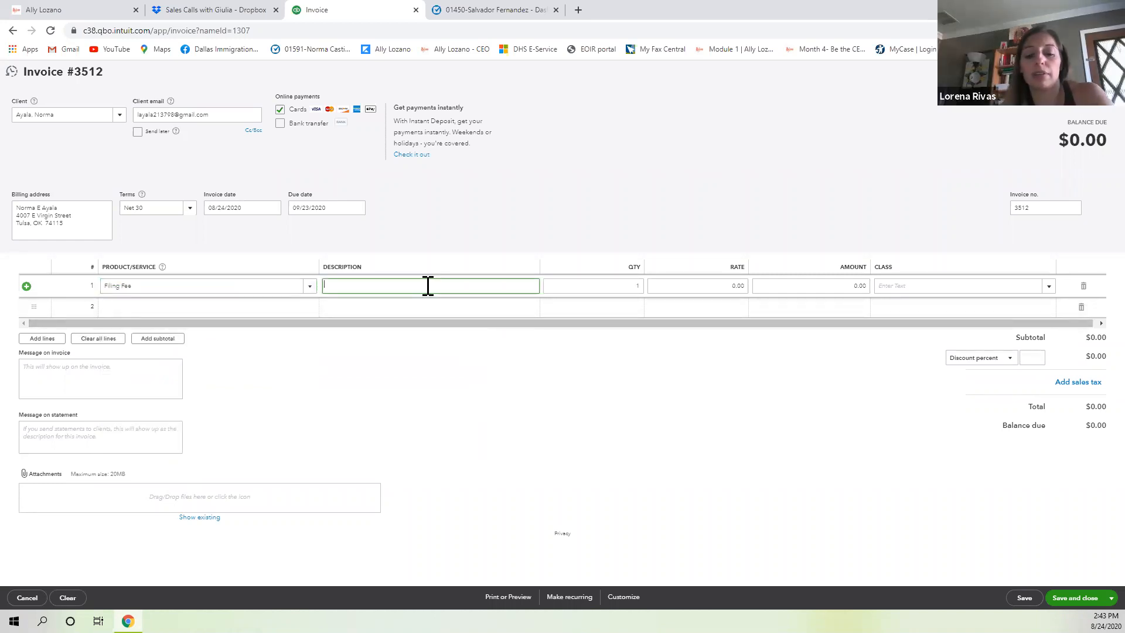
type("FBI")
key("Tab")
key("Tab")
type("18")
key("Tab")
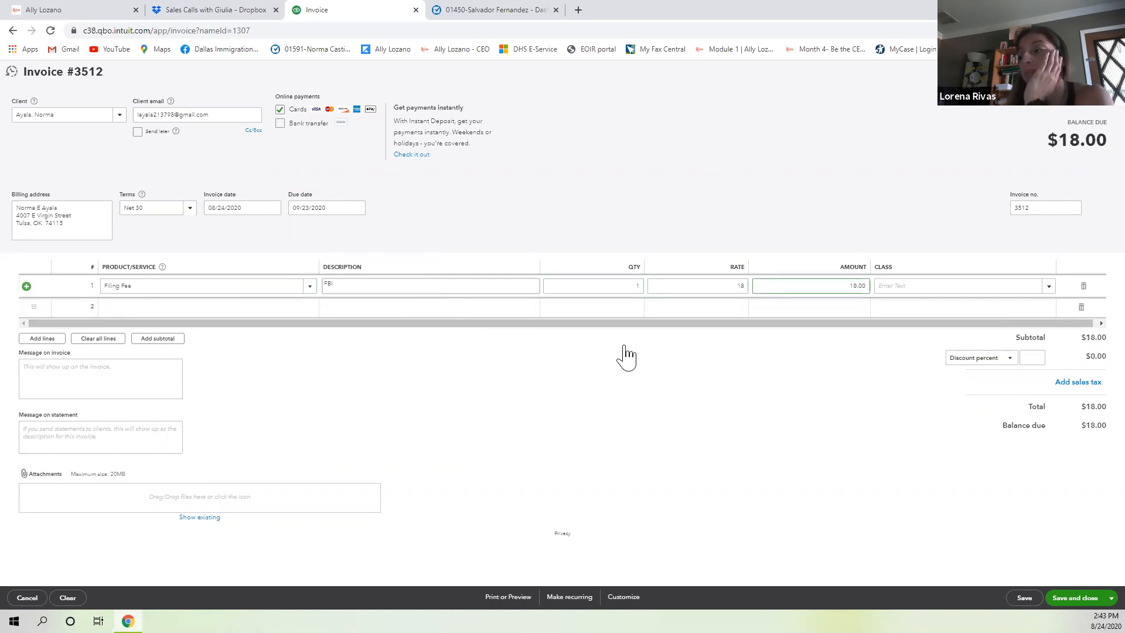
key("ctrl+alt+s")
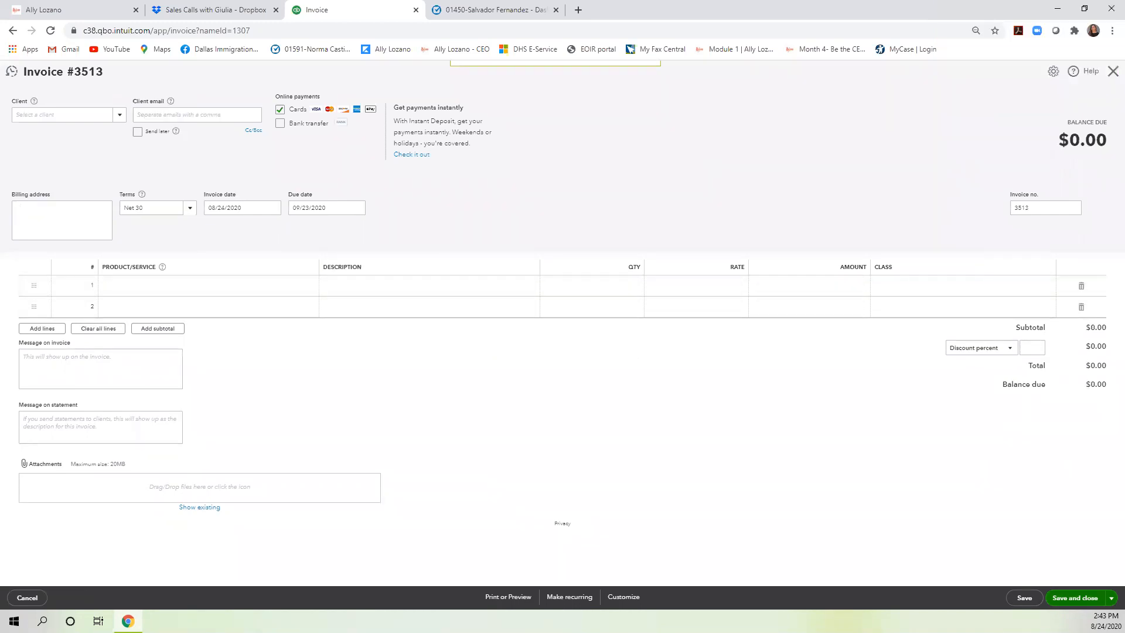
Close the blank invoice 3513 and return to the client's transaction list.
key("ctrl+alt+x")
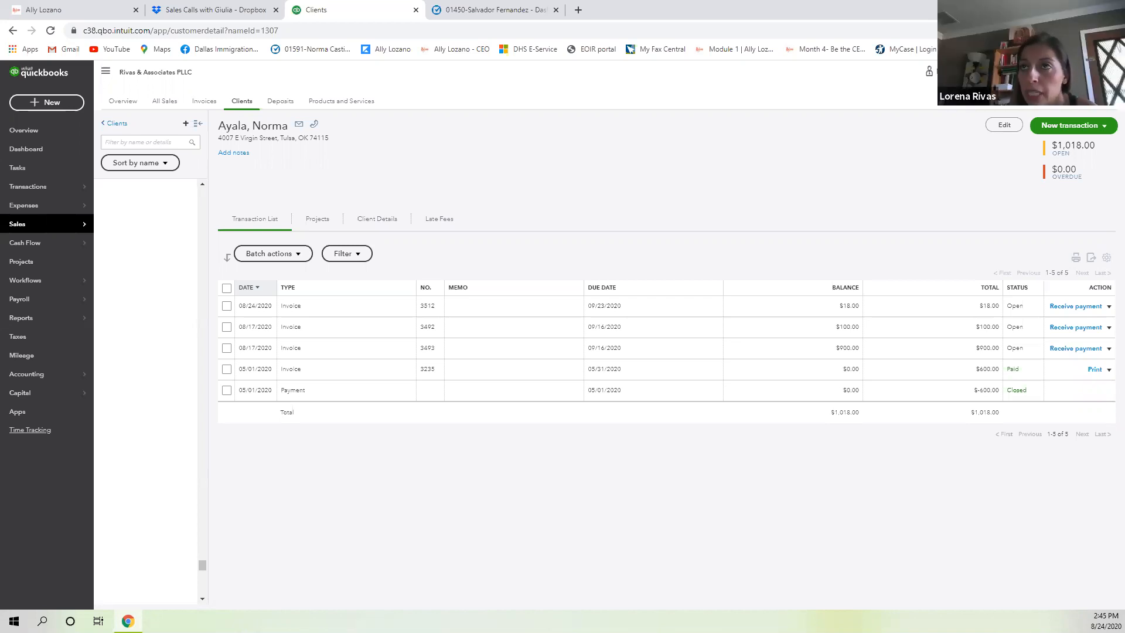
Filter clients by first name, open the $8,000.00-overdue client's account, and briefly check Dropbox.
left_click(181, 141)
type("fidel")
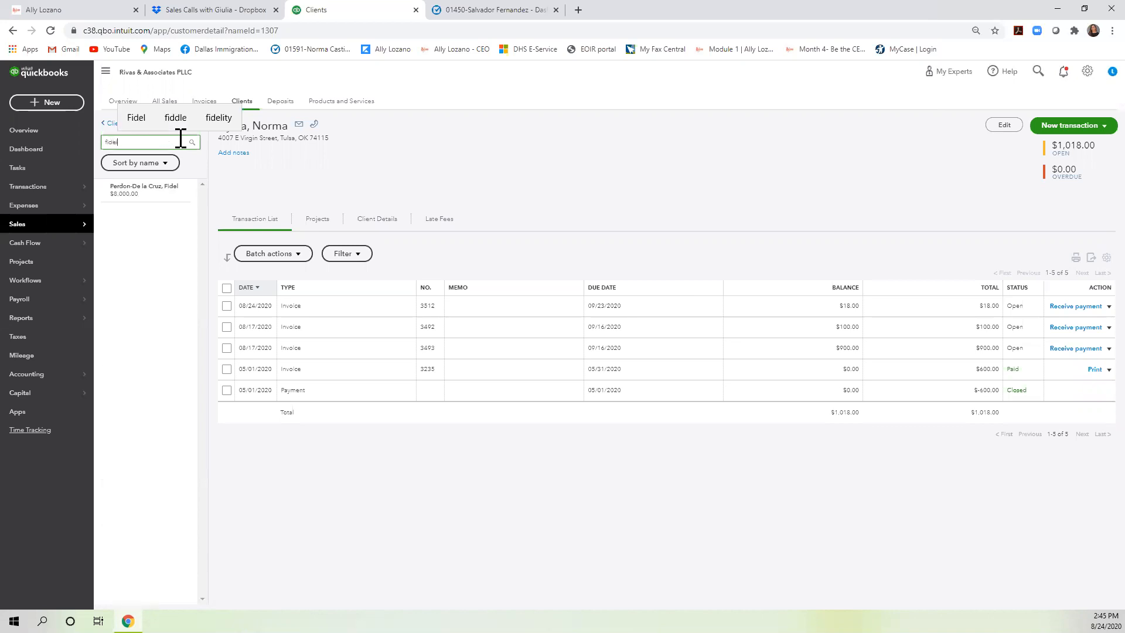
left_click(162, 188)
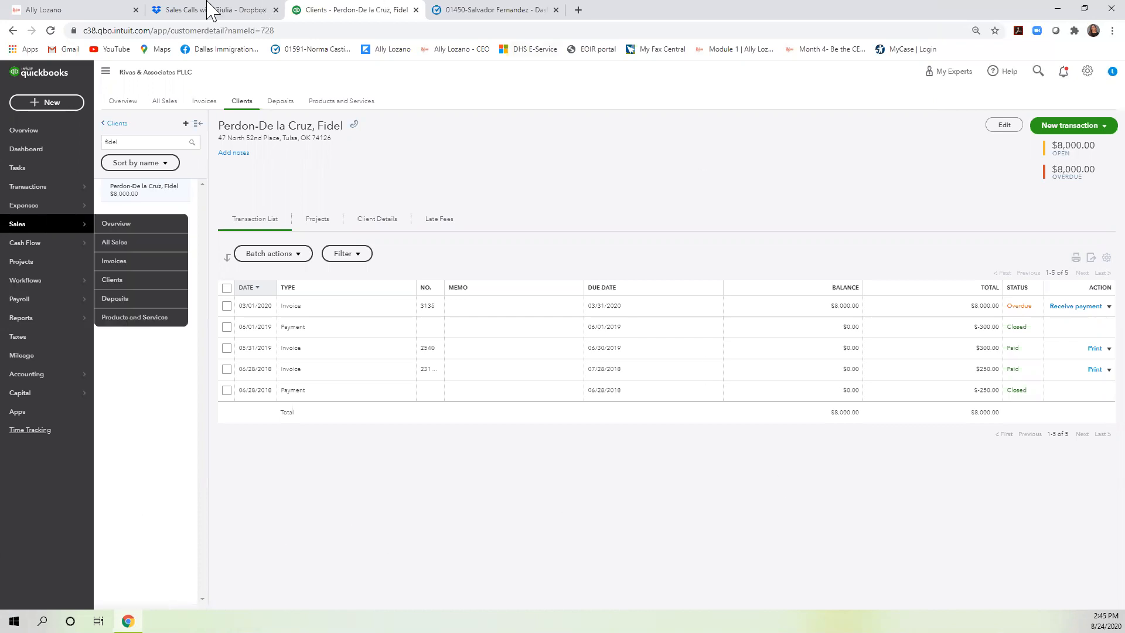
left_click(191, 9)
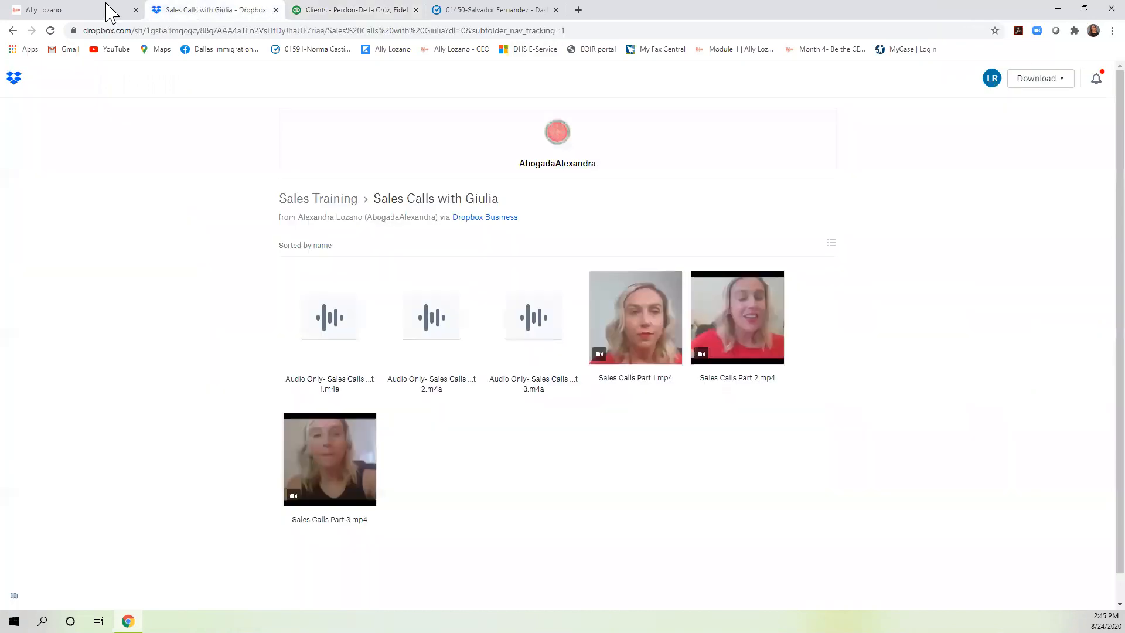
left_click(357, 12)
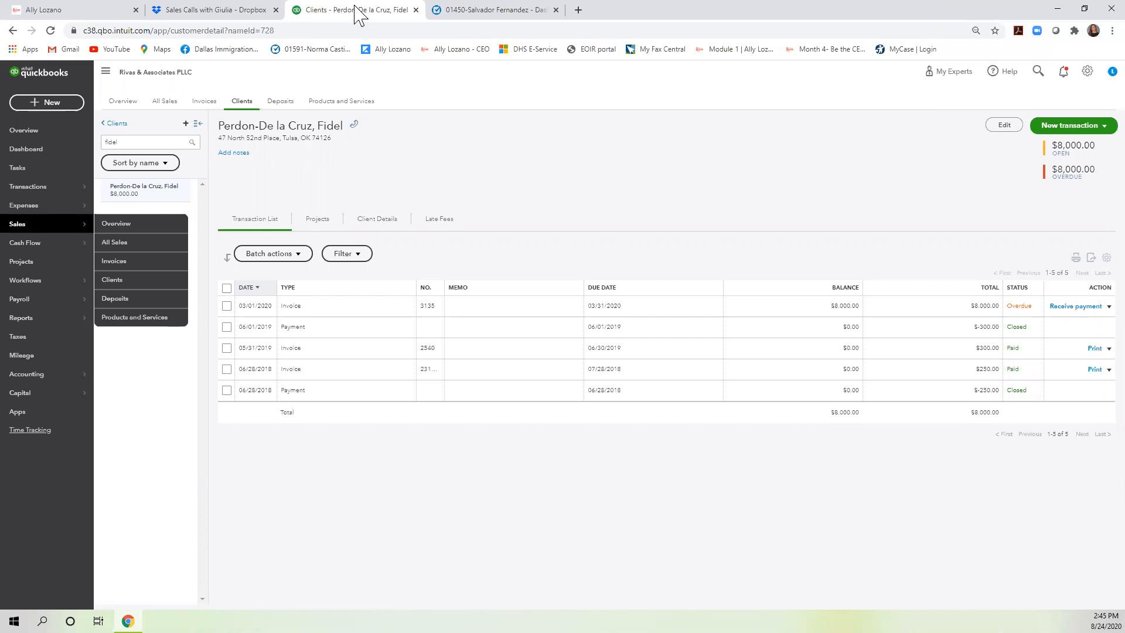
Search the client list by a new first name and open the client with $700.00 open.
left_click(129, 141)
key("BackSpace")
key("BackSpace")
key("BackSpace")
key("BackSpace")
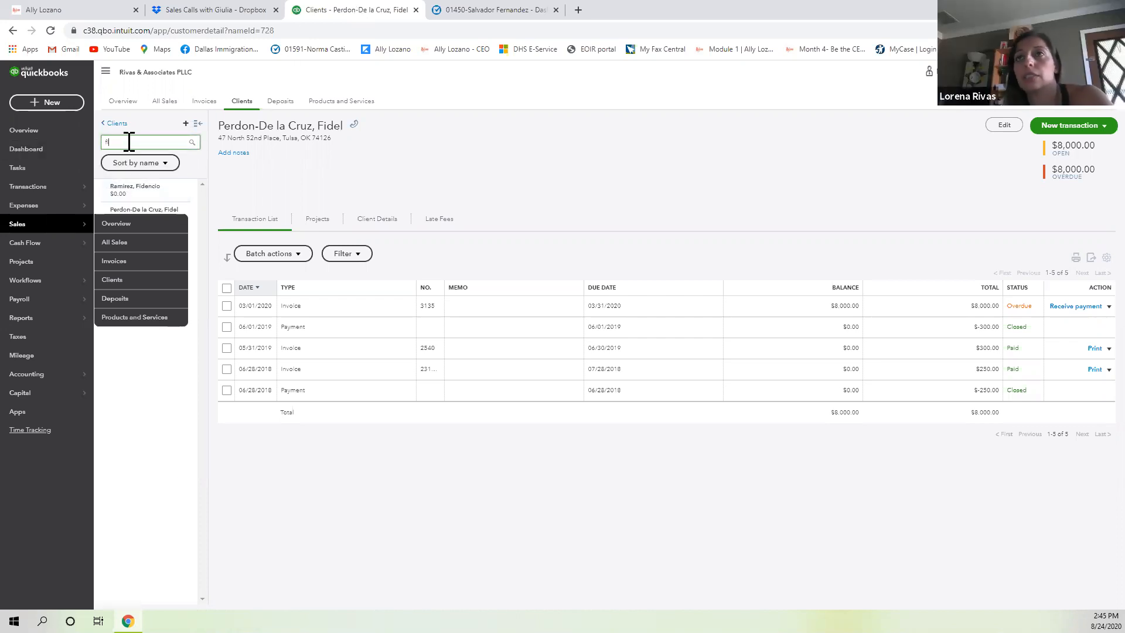
key("BackSpace")
type("irving")
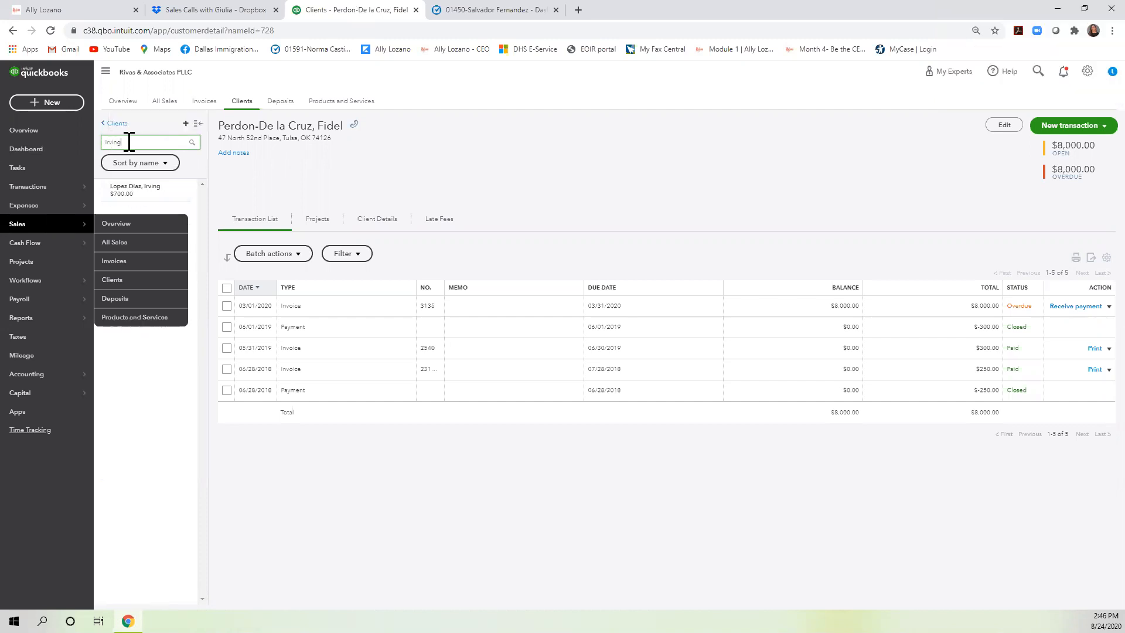
left_click(134, 198)
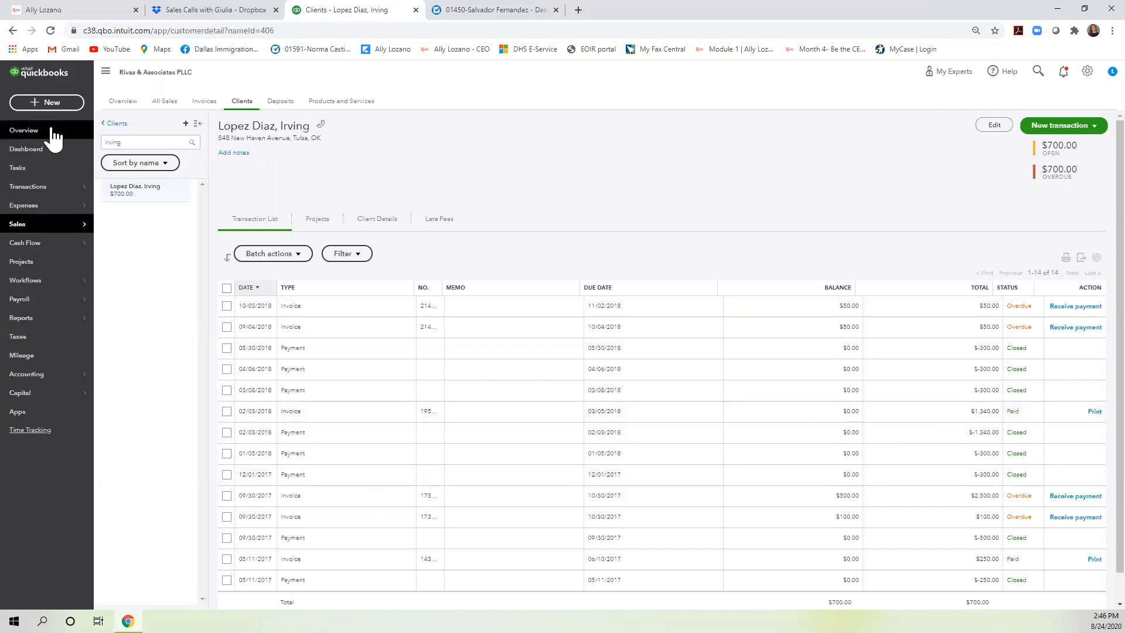
Replace the client filter text with another client's first name.
left_click(130, 142)
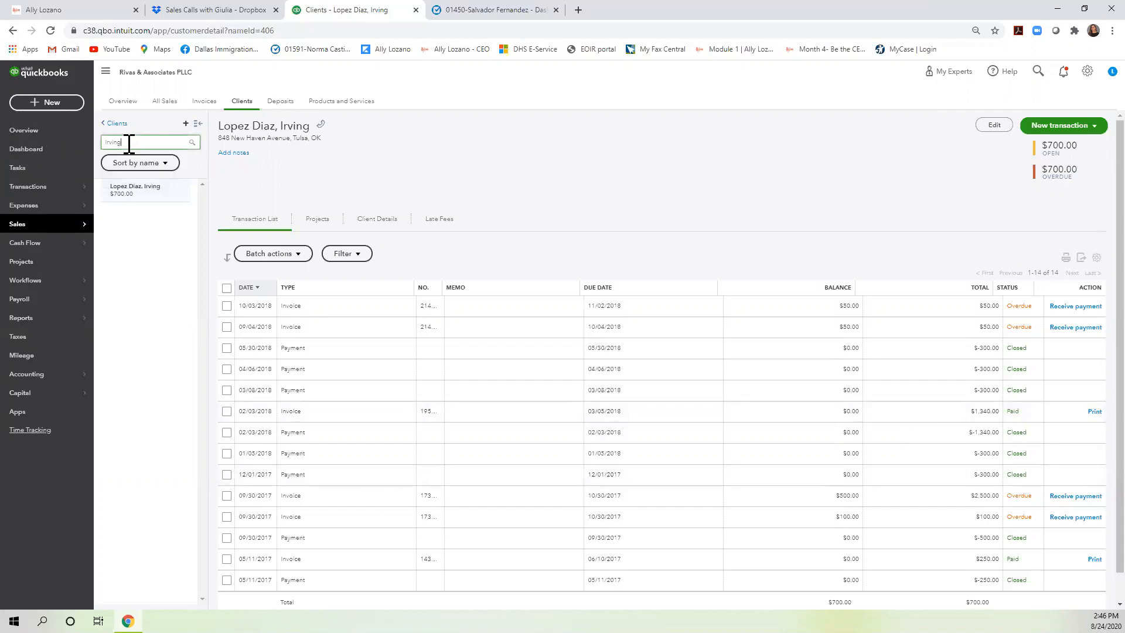
double_click(129, 141)
type("ben")
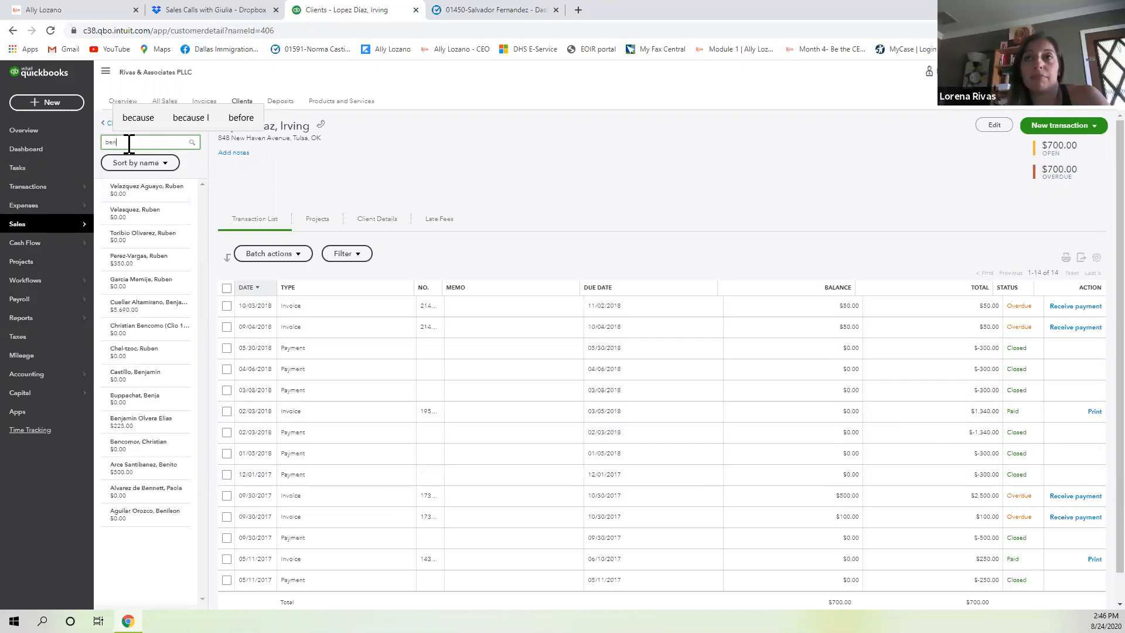
type("jamin")
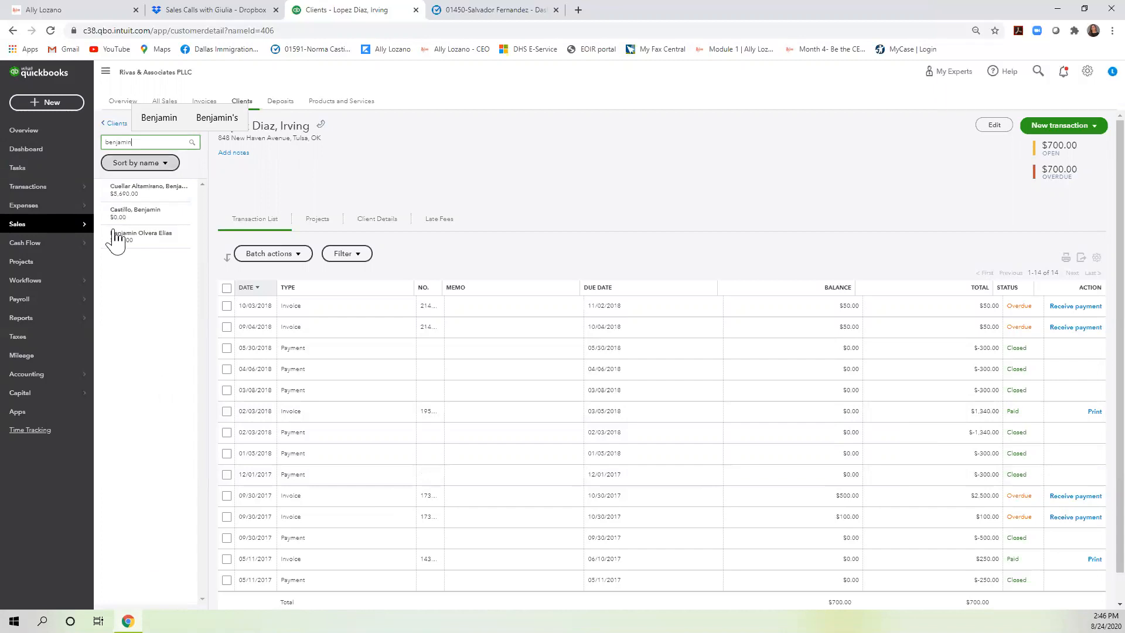
Open the client owing $225.00 and start a credit memo with an Attorney Fee line.
left_click(130, 238)
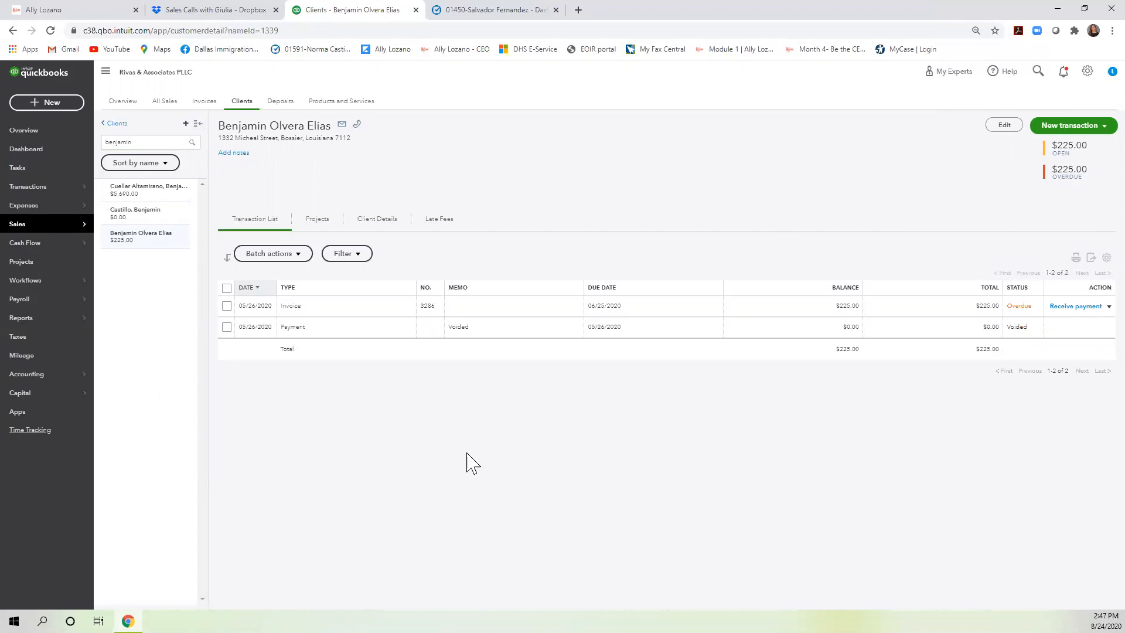
left_click(1100, 126)
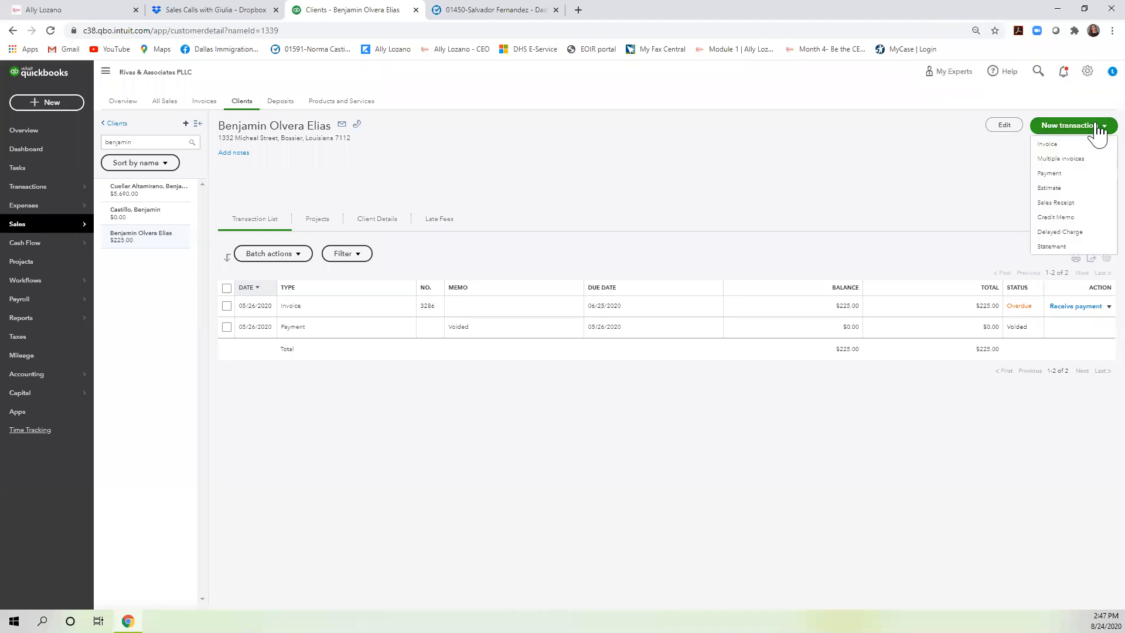
left_click(1066, 219)
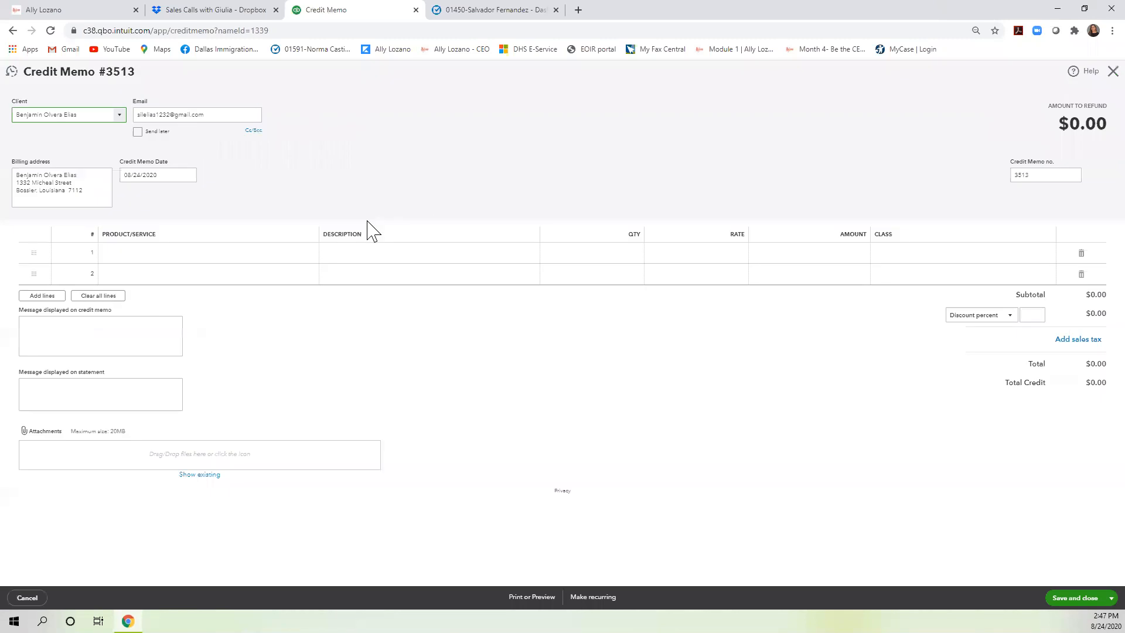
left_click(313, 254)
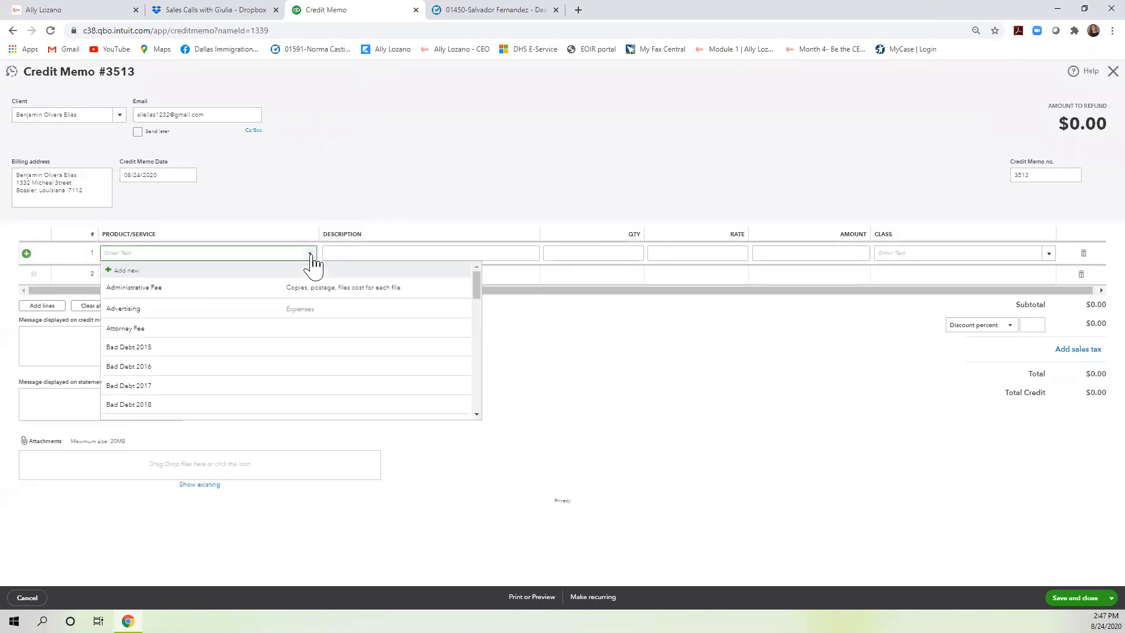
scroll(269, 374, "down", 3)
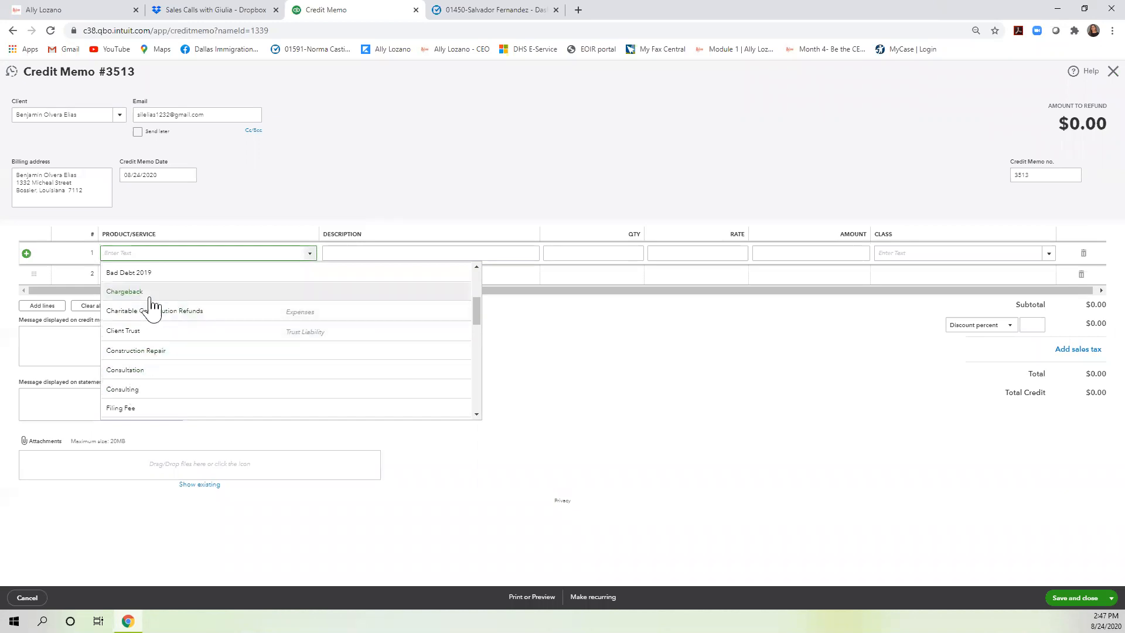
scroll(144, 358, "up", 1)
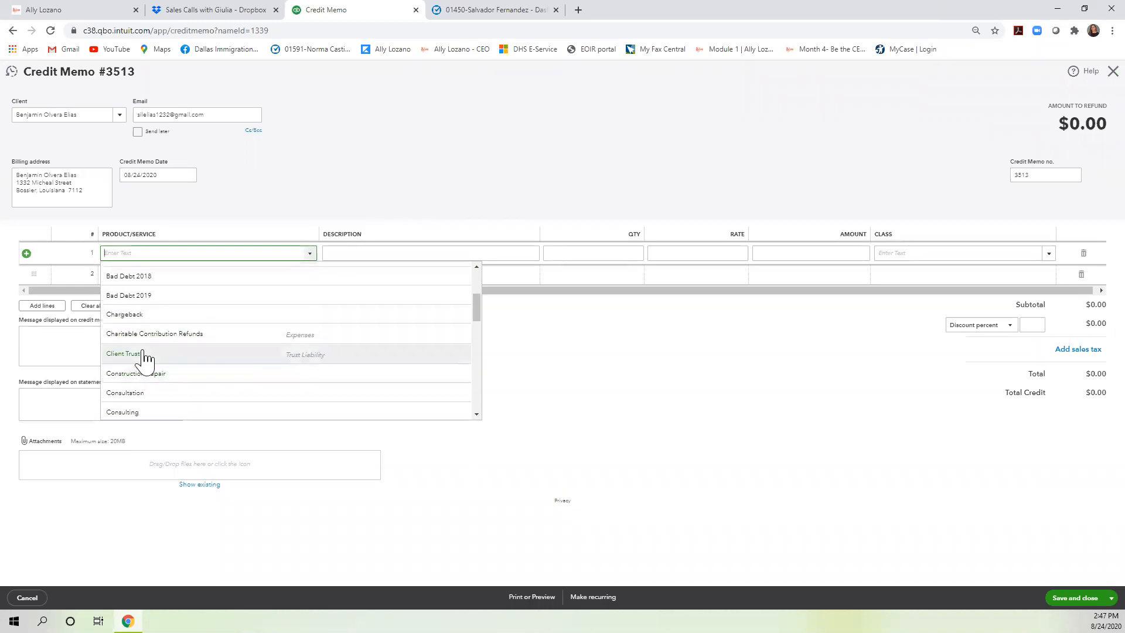
scroll(146, 360, "down", 2)
scroll(149, 363, "up", 4)
left_click(149, 326)
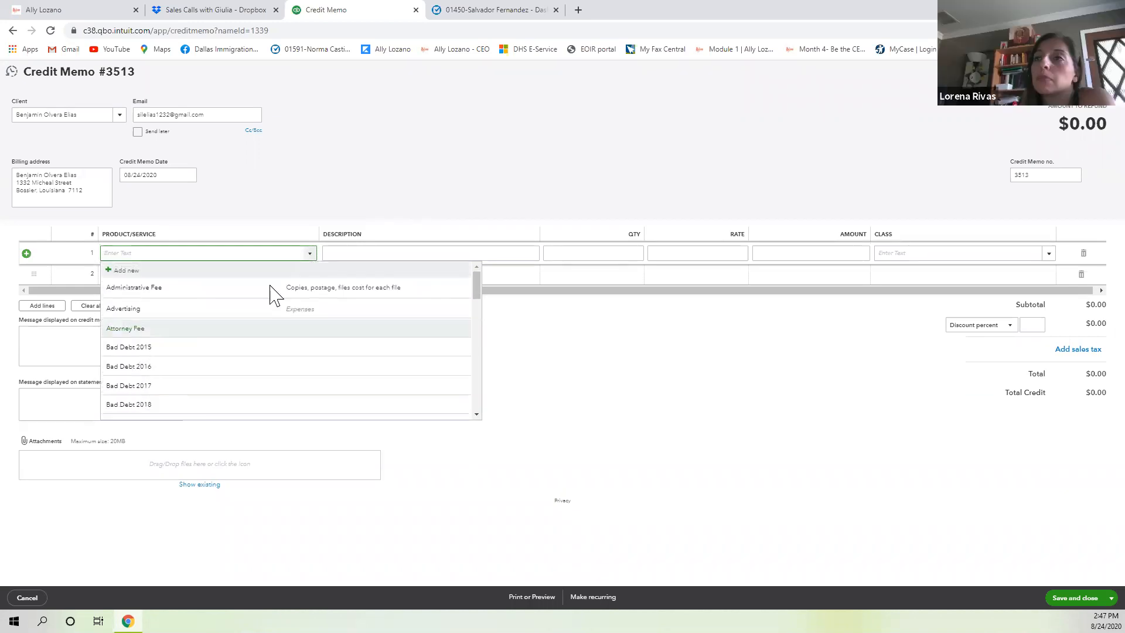
Describe the line as 'Credit card mistake' with a 225 rate, then save and close the memo.
left_click(390, 253)
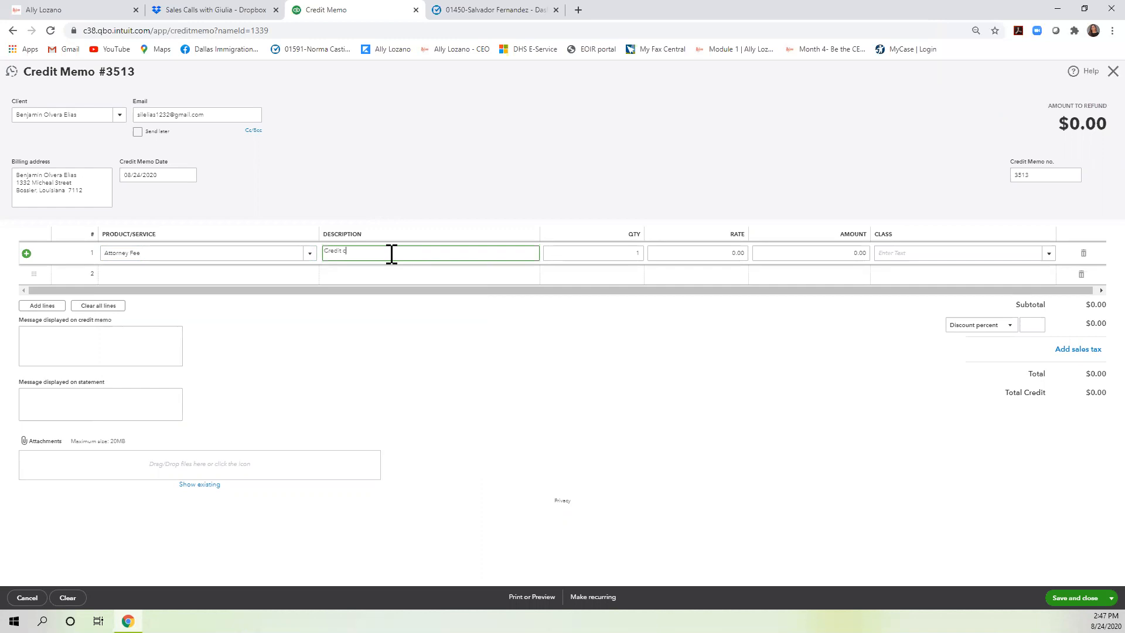
type("Credit card mistke")
key("BackSpace")
key("BackSpace")
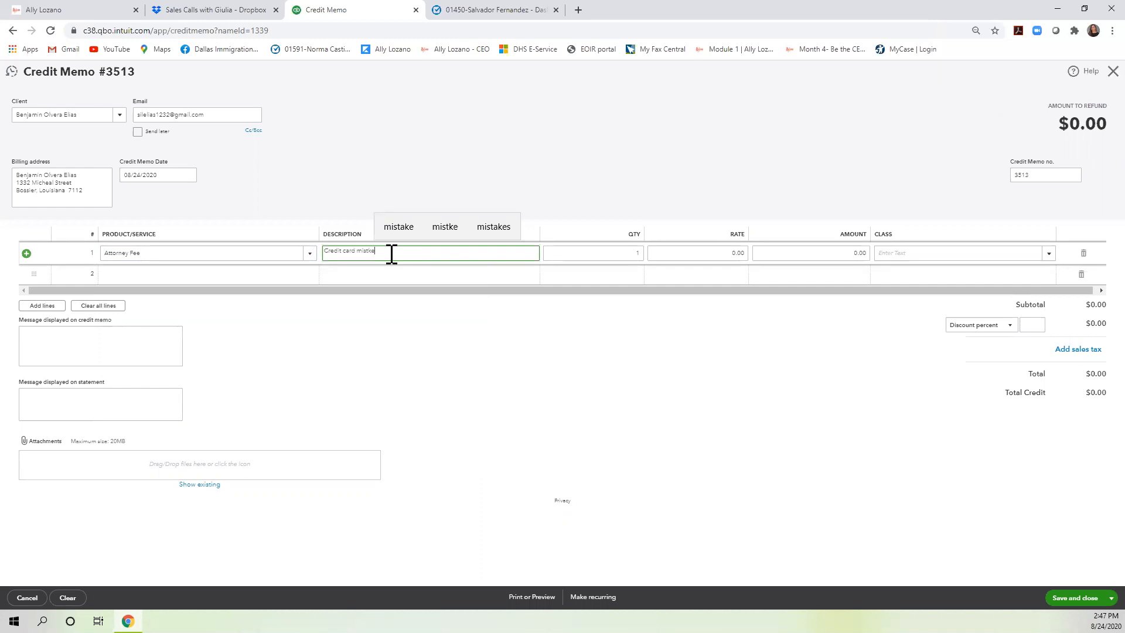
key("Tab")
key("Tab")
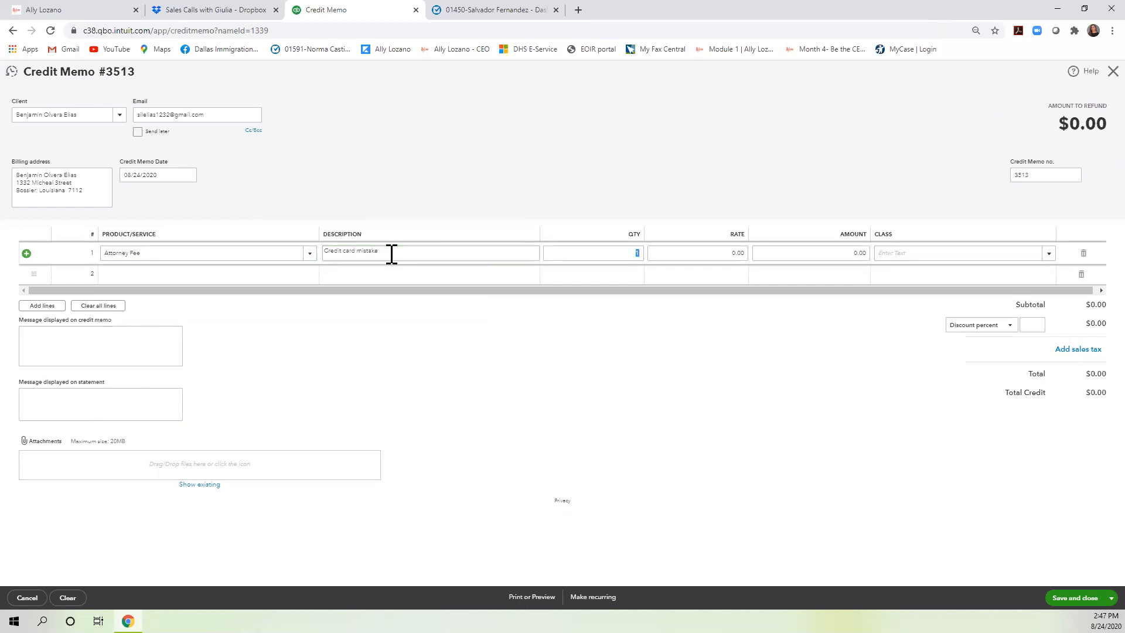
type("225")
key("Tab")
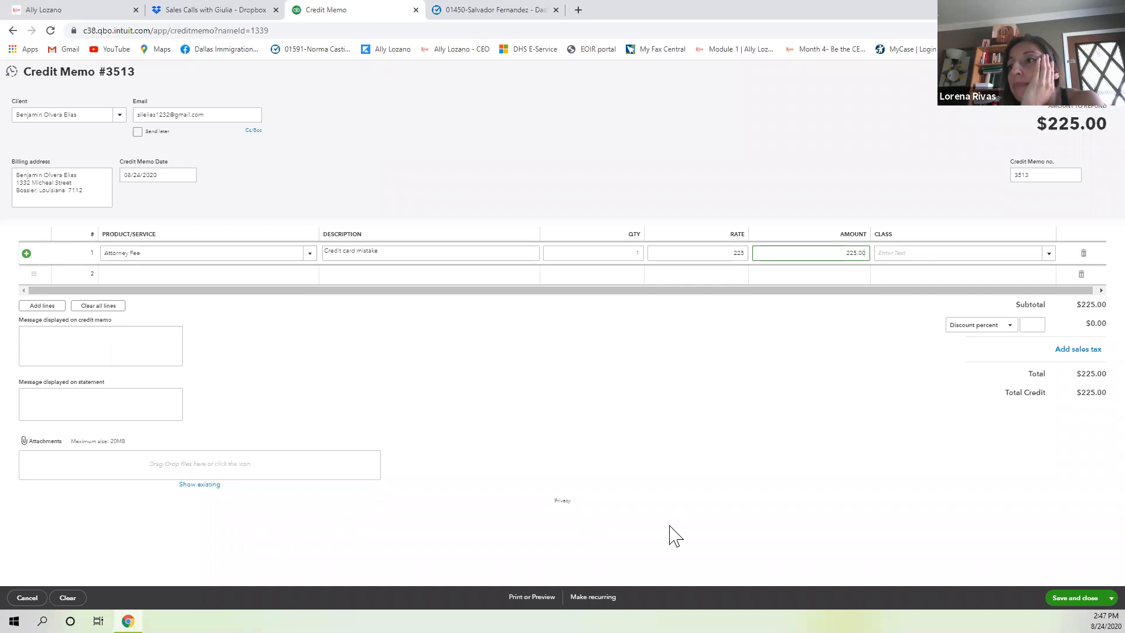
left_click(1061, 596)
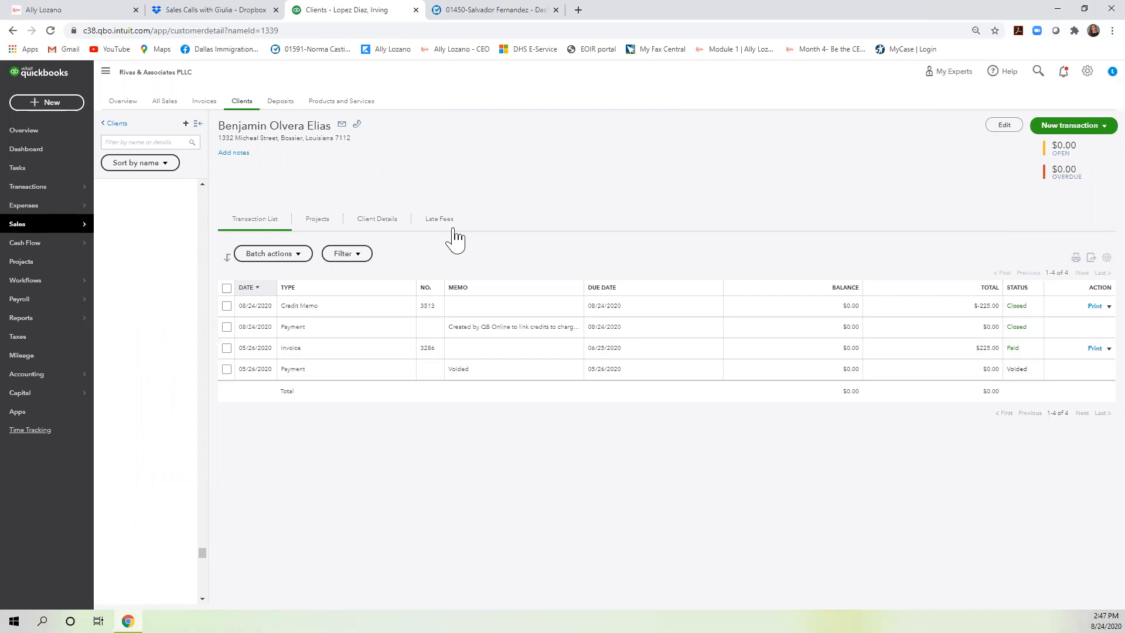
Search the client list by the next client's first and last name.
left_click(158, 142)
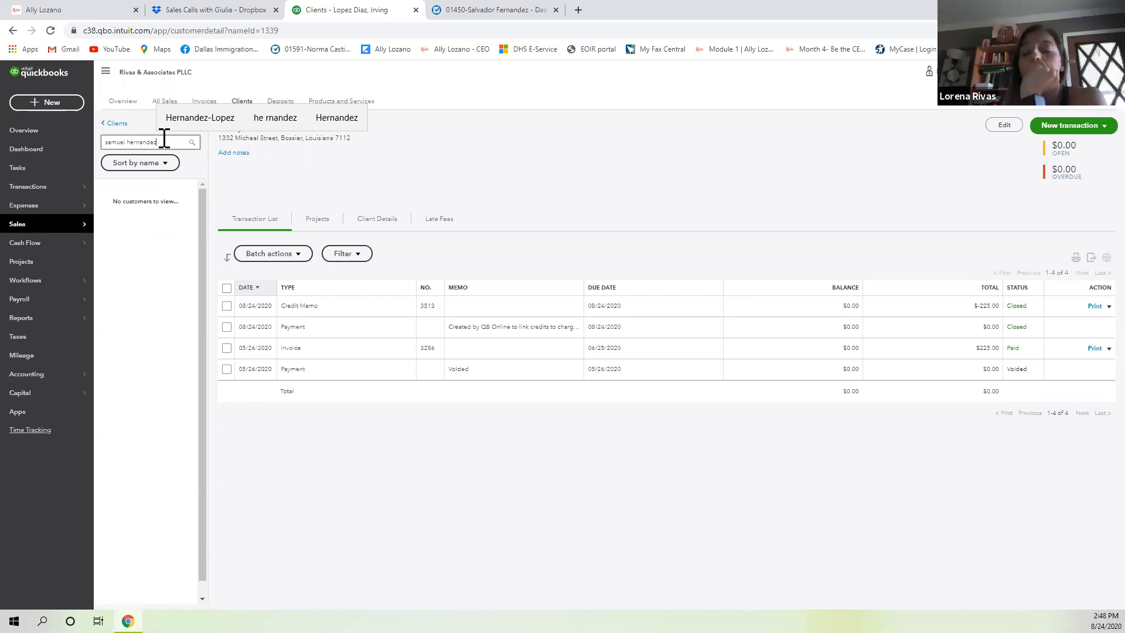
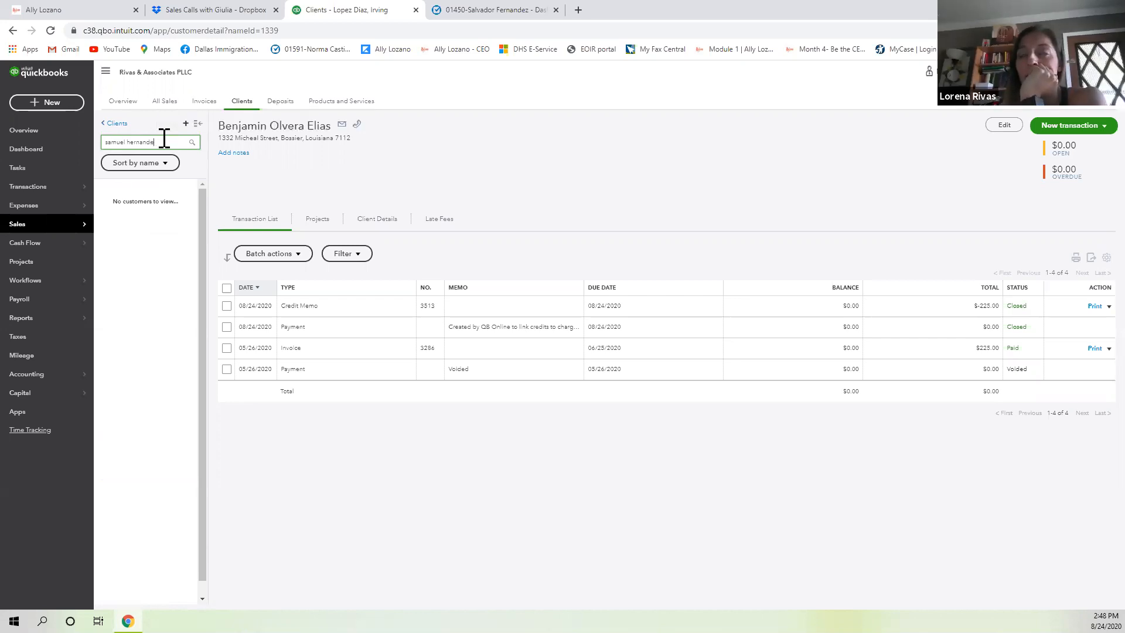
type("h")
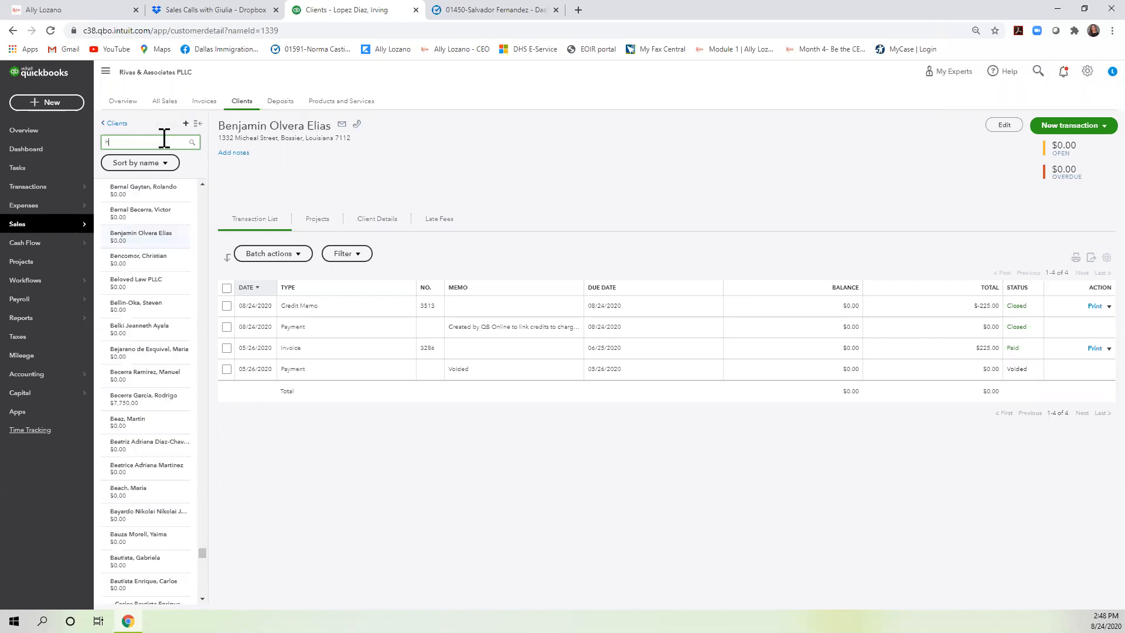
type("ernandez")
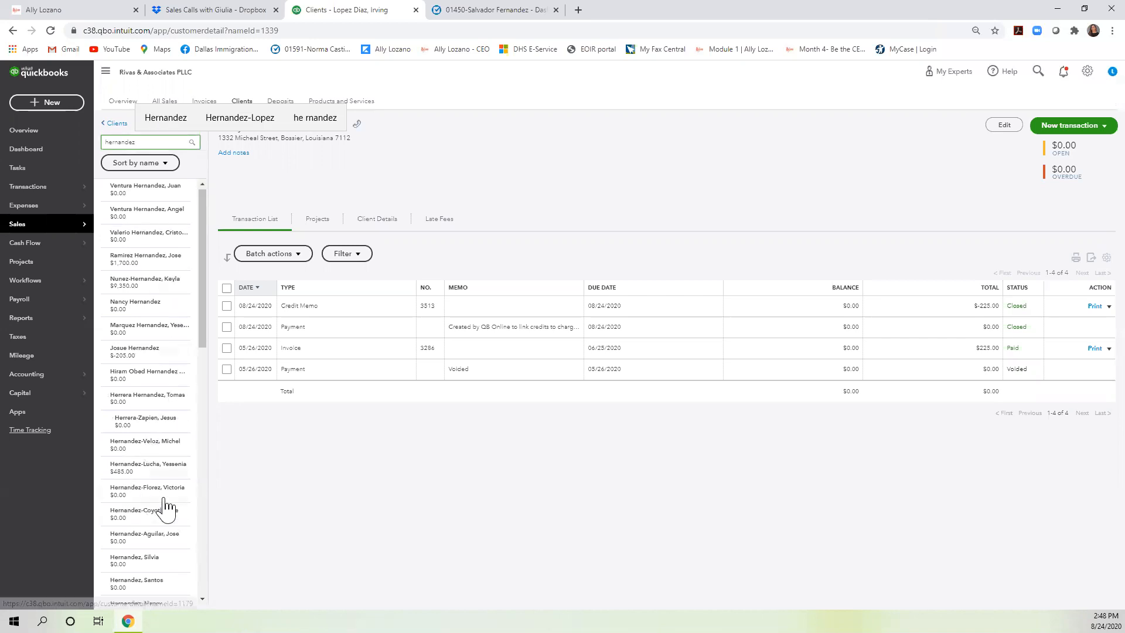
scroll(167, 508, "down", 3)
scroll(167, 508, "down", 6)
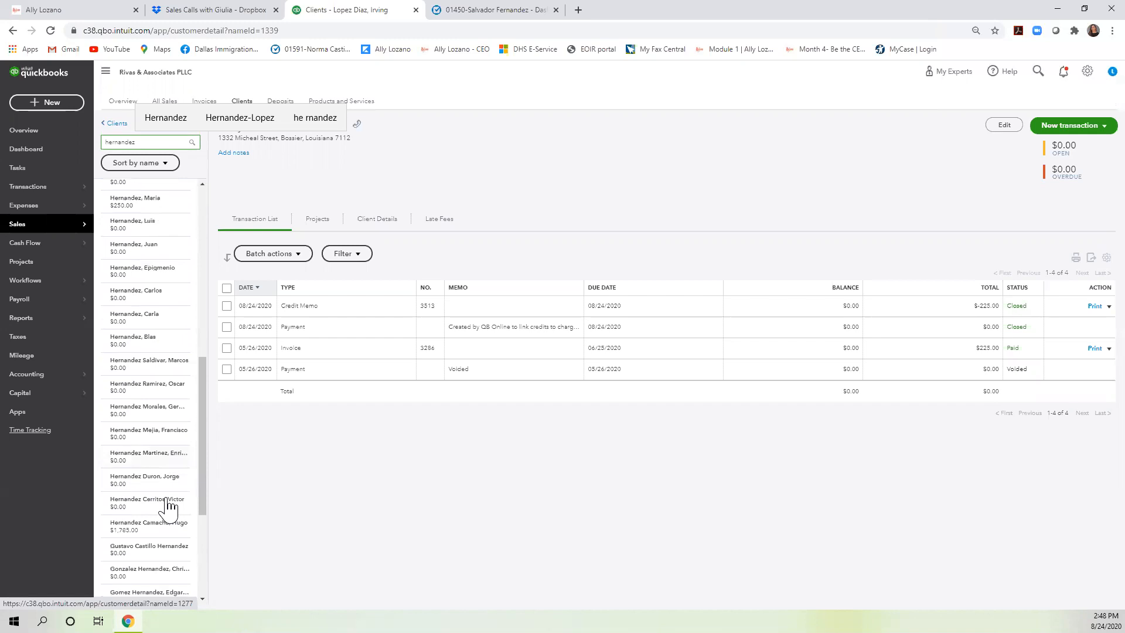
scroll(168, 504, "down", 2)
scroll(169, 504, "up", 2)
scroll(172, 507, "down", 2)
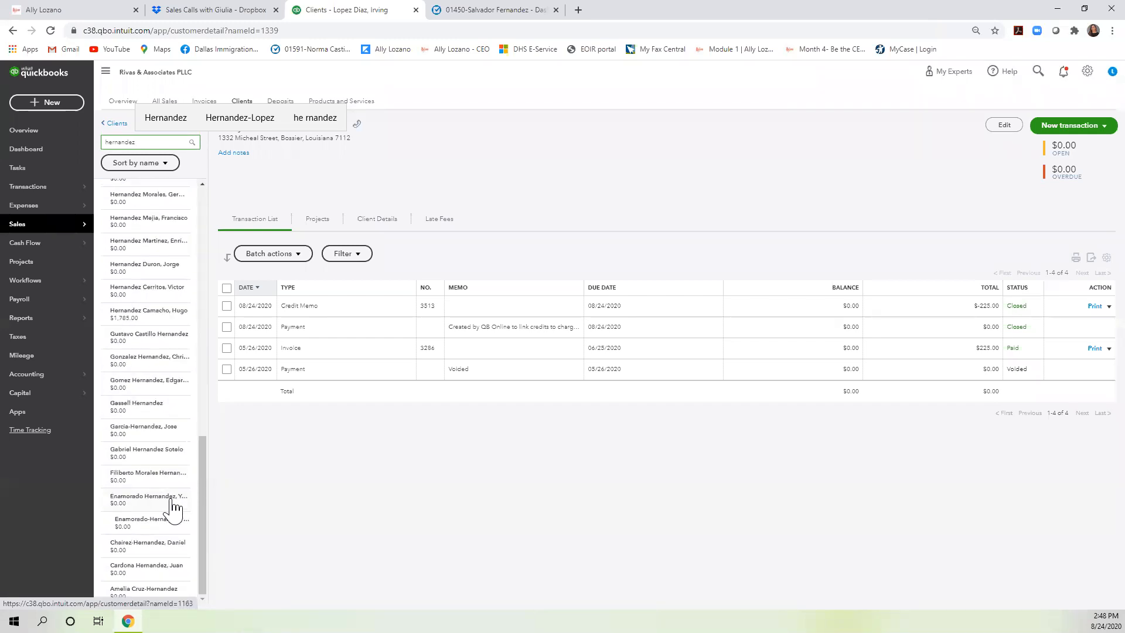
scroll(174, 508, "up", 8)
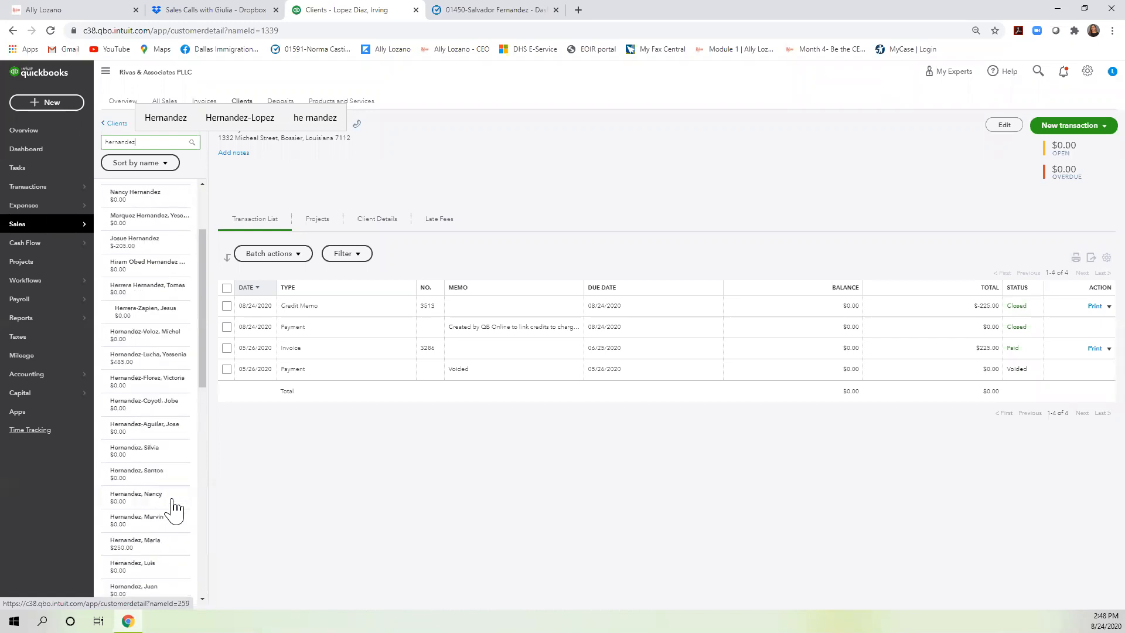
double_click(157, 142)
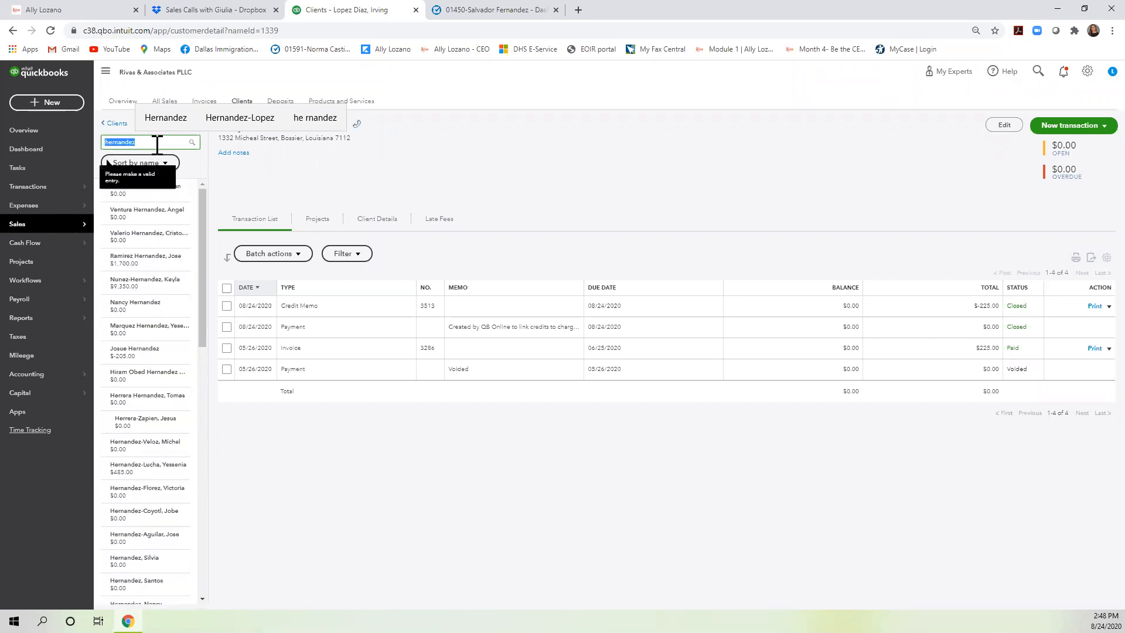
type("samuel")
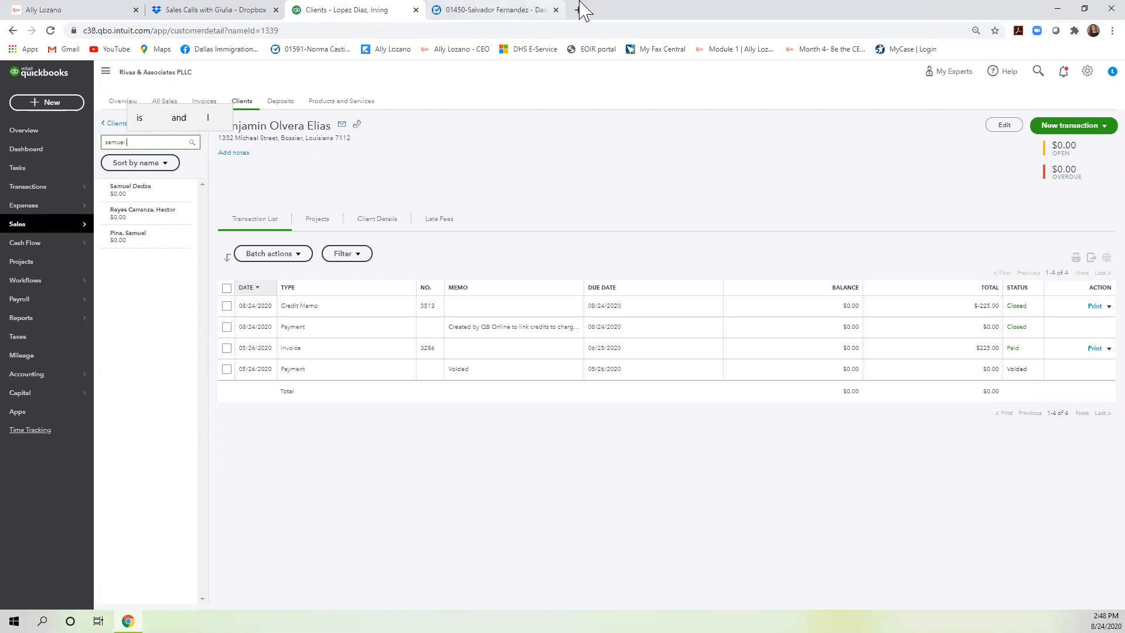
left_click(490, 13)
Search Clio for a client and begin entering the MyCase address in a new tab.
left_click(277, 71)
type("samu")
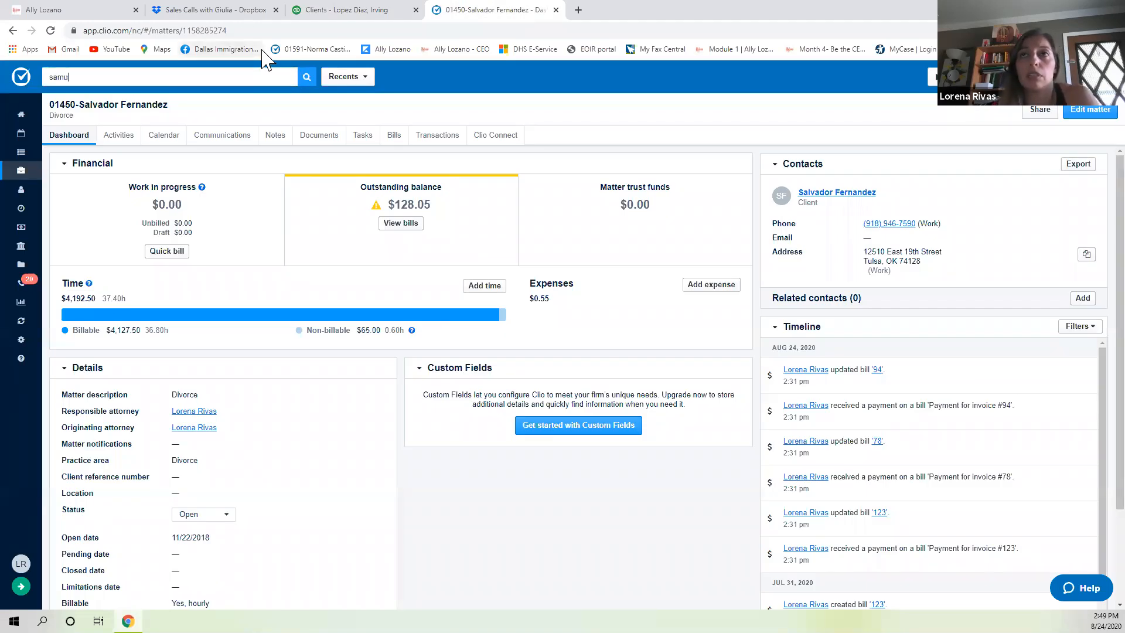
type("el")
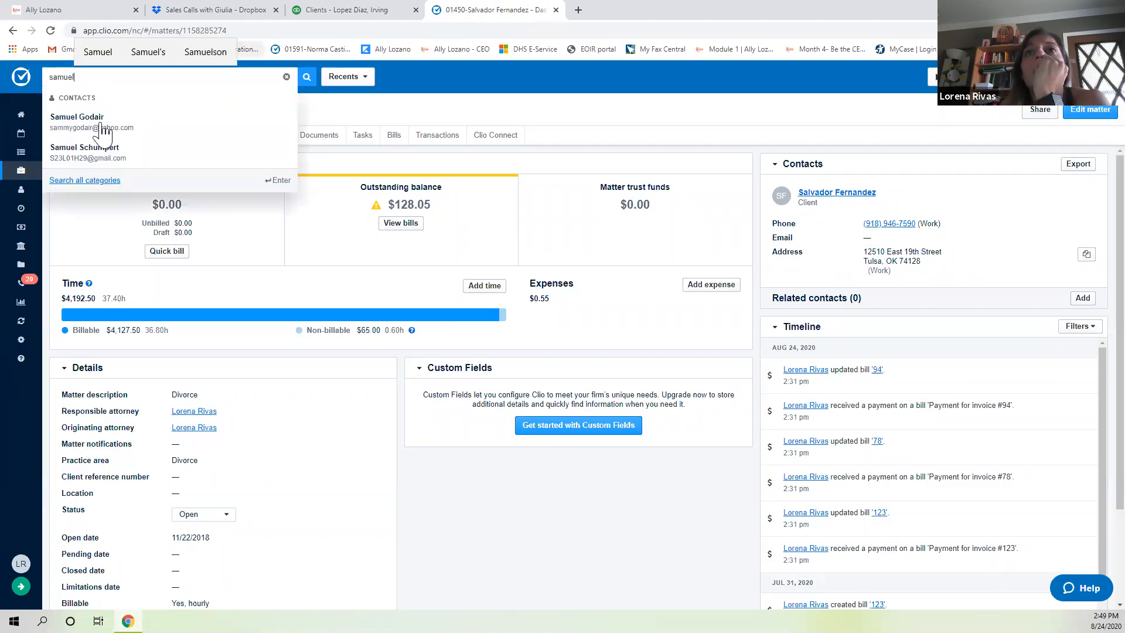
left_click(578, 10)
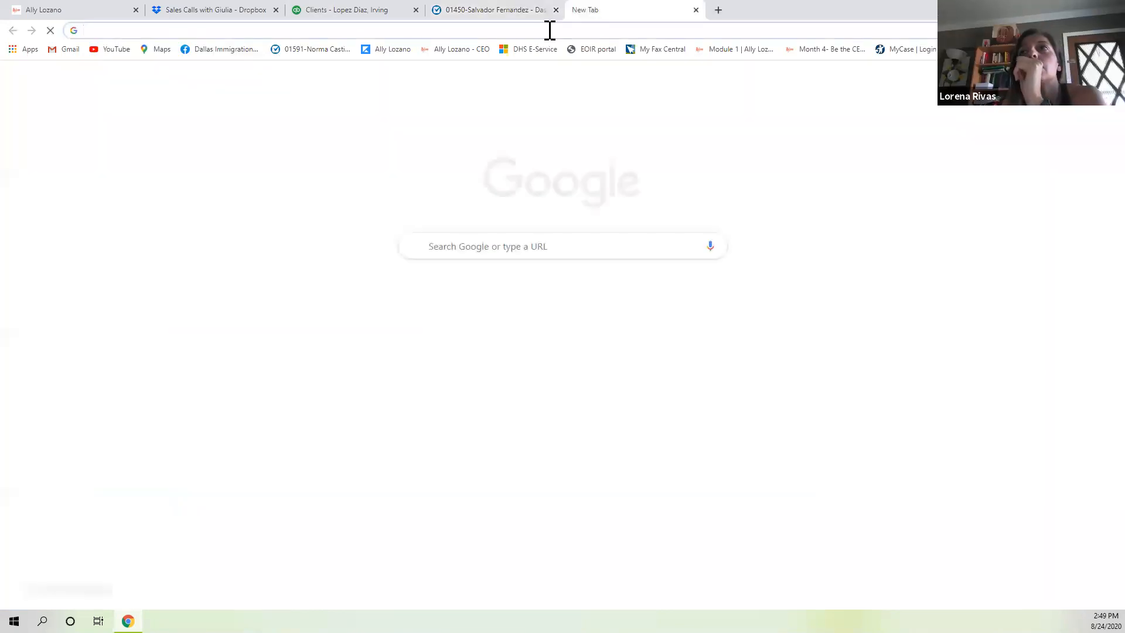
left_click(550, 31)
type("my")
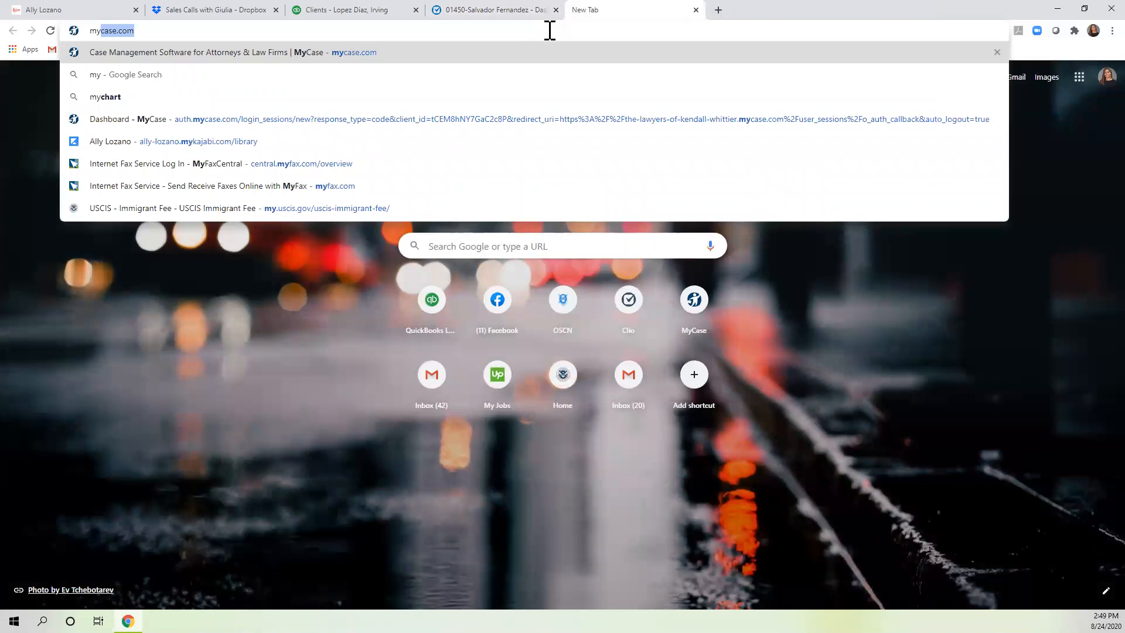
left_click(443, 9)
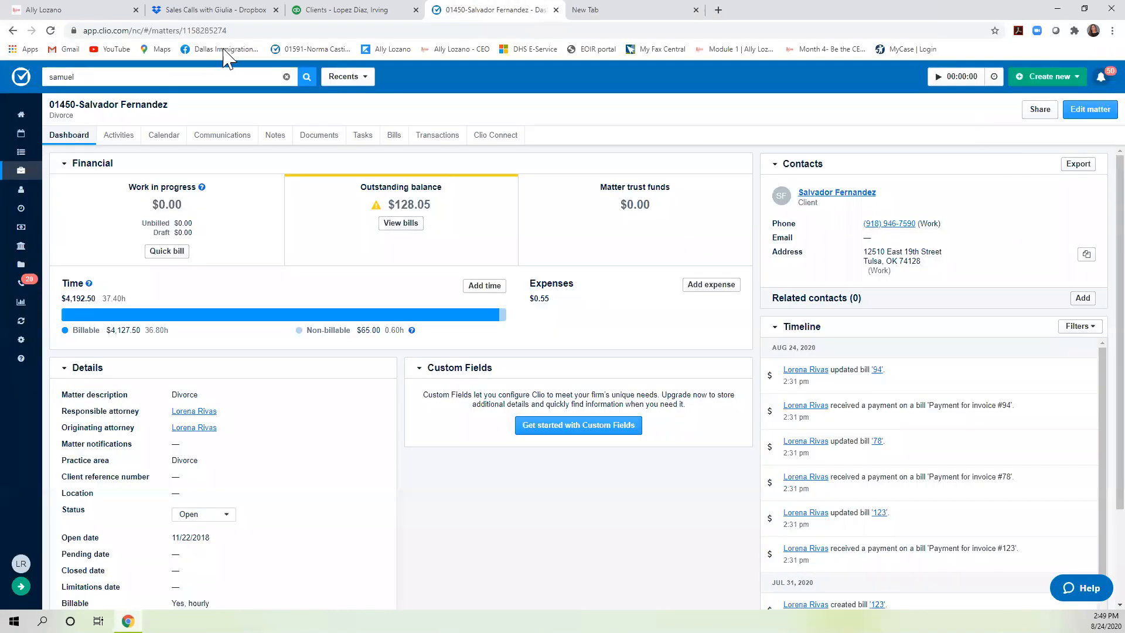
left_click(615, 8)
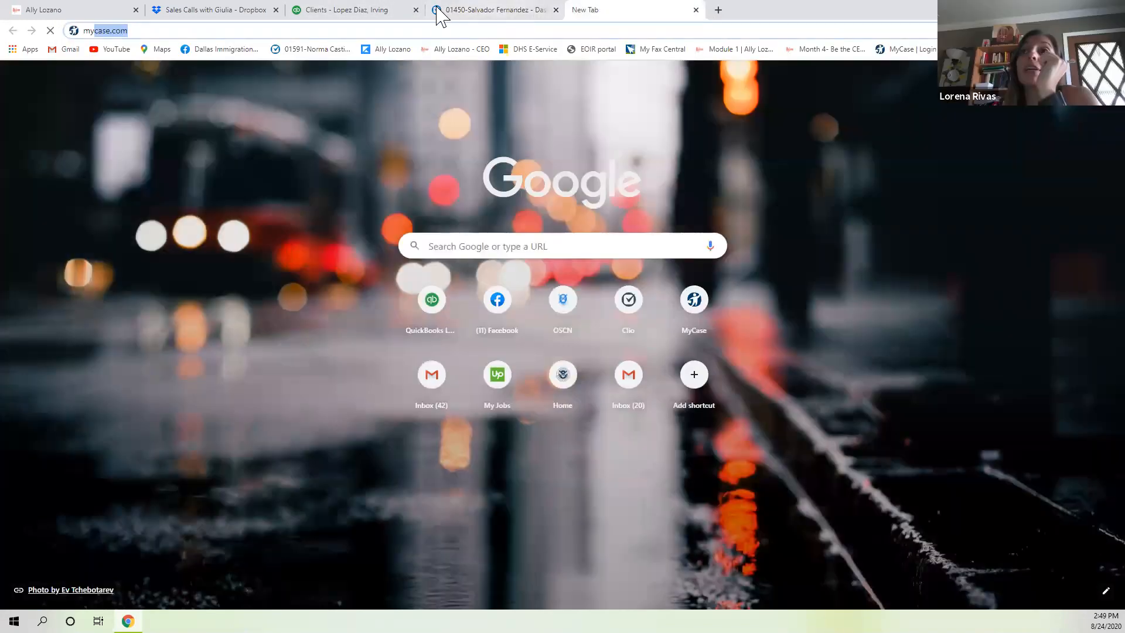
left_click(465, 8)
Replace the Clio search with the client's full name, then load mycase.com in the new tab.
double_click(159, 75)
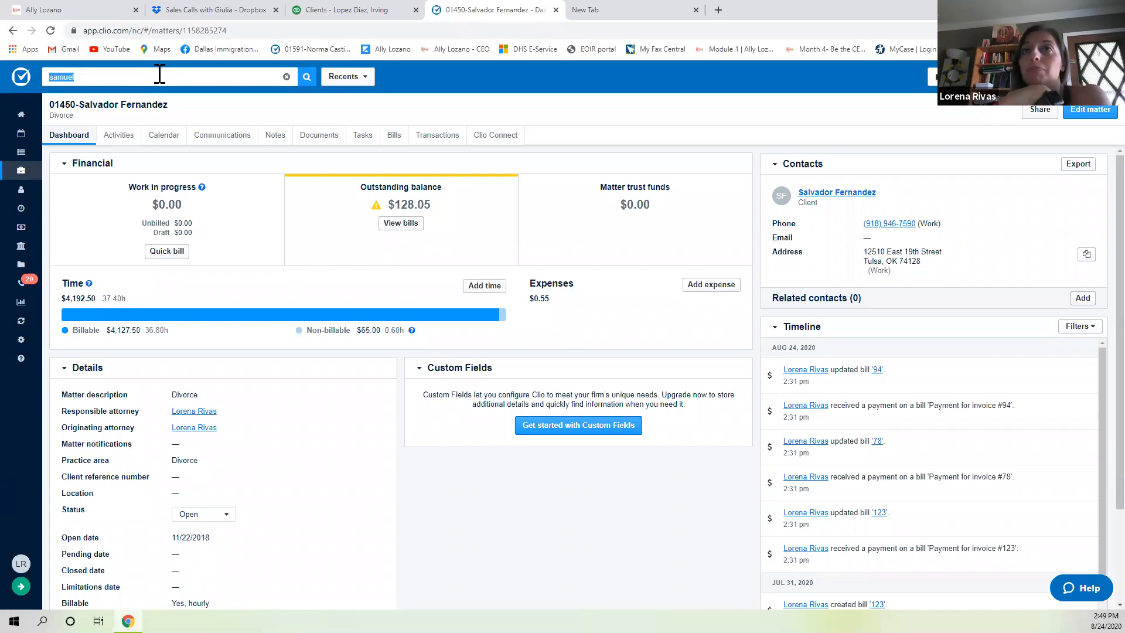
key("BackSpace")
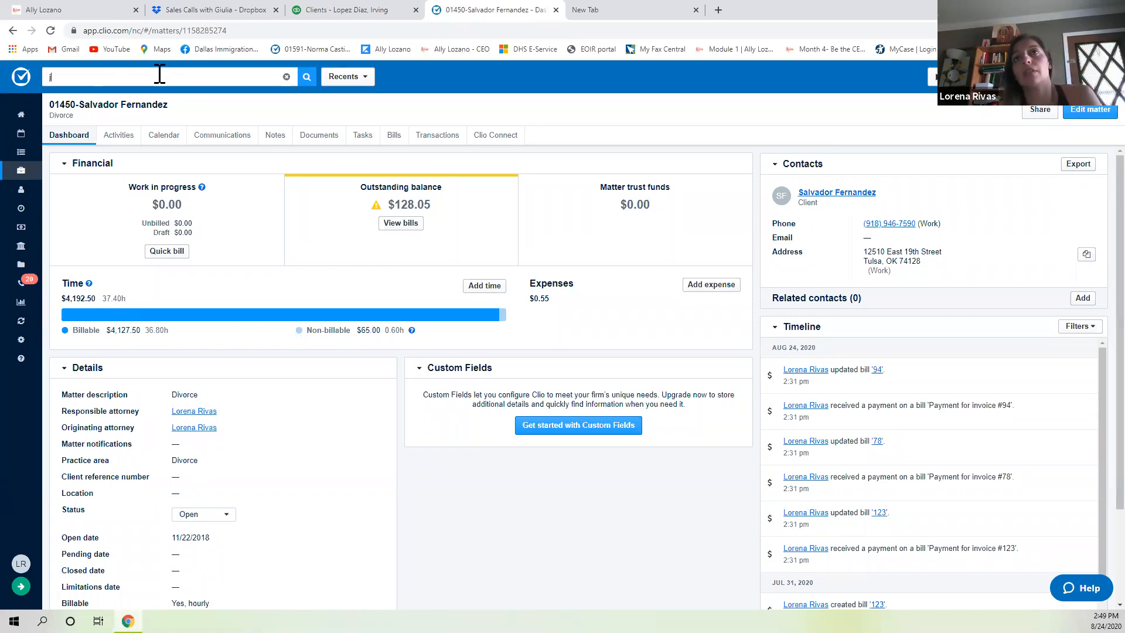
type("juan s")
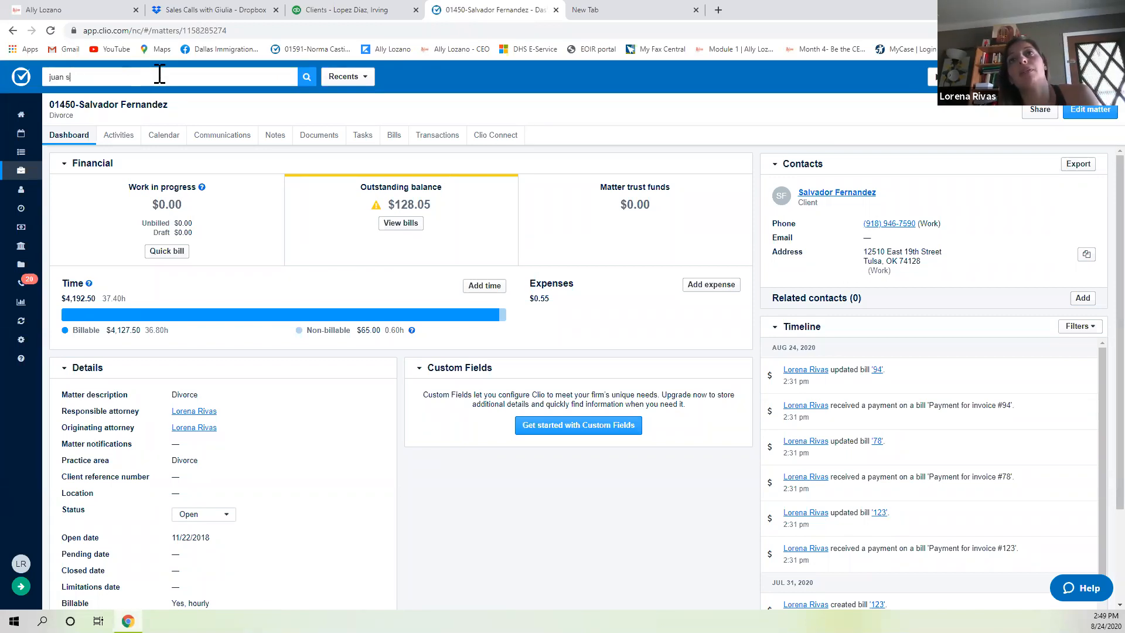
left_click(351, 10)
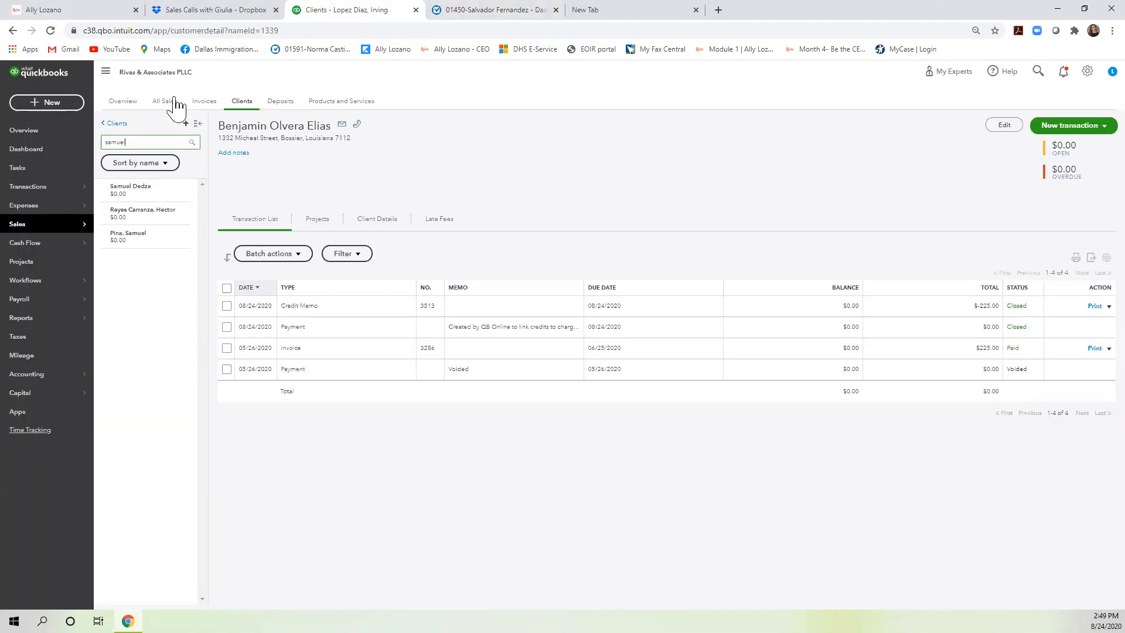
double_click(168, 141)
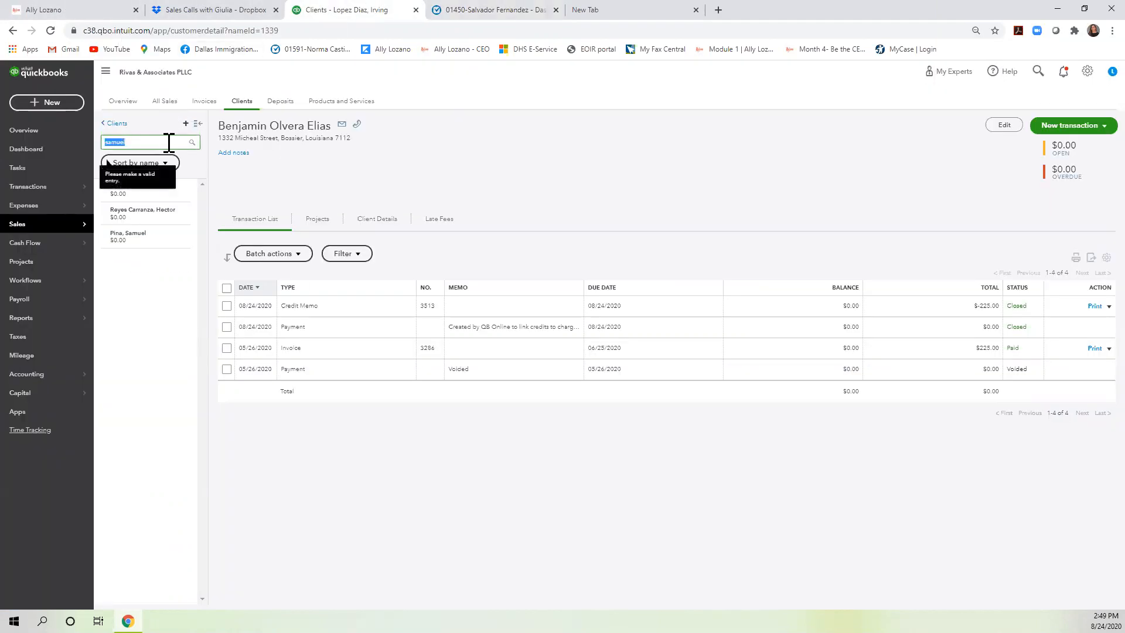
left_click(589, 10)
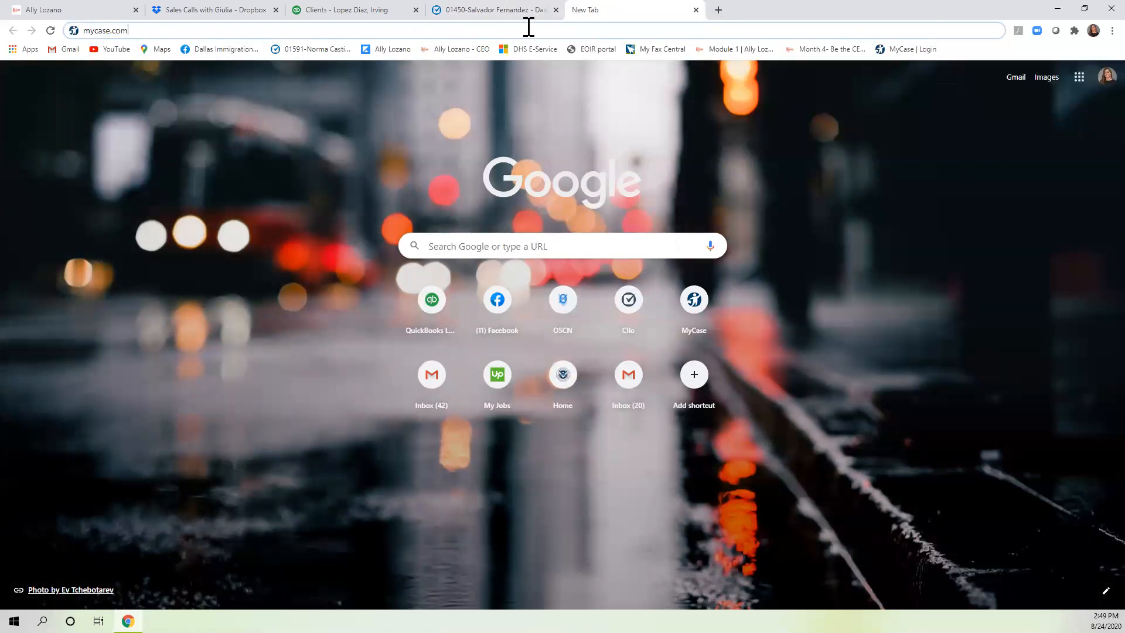
key("Return")
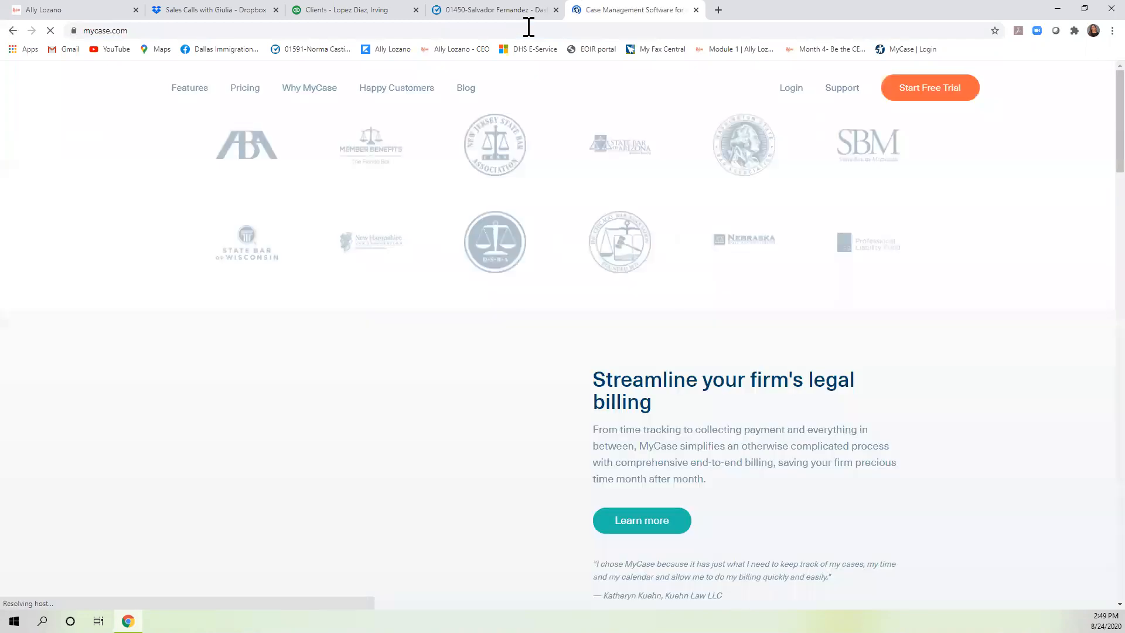
Log in to MyCase, search for the client, and open their VAWA immigration case.
left_click(791, 89)
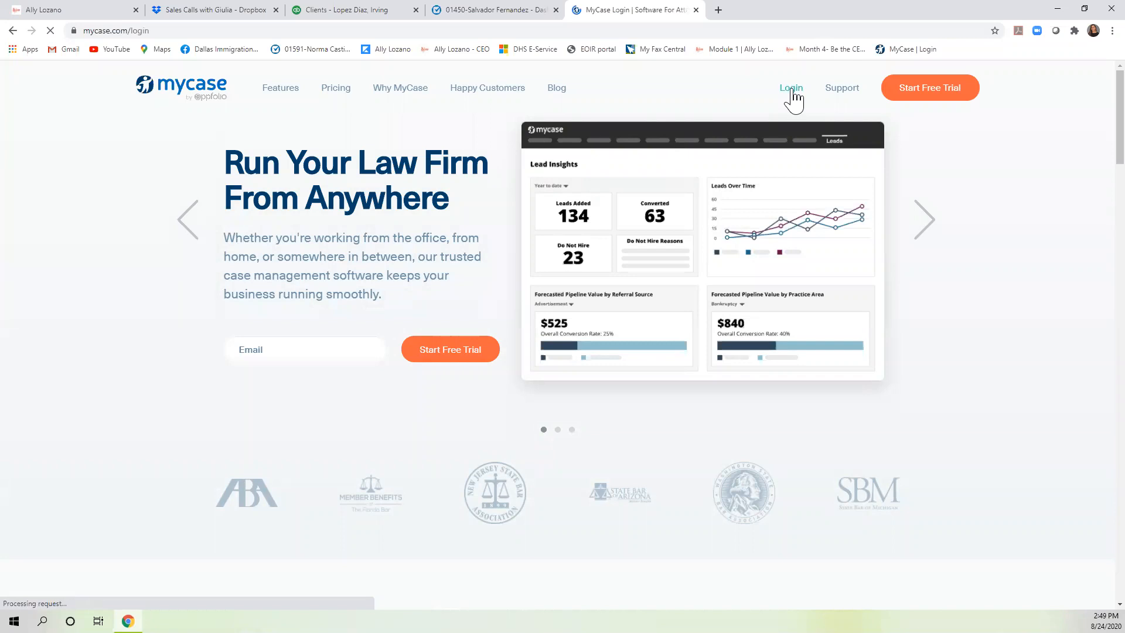
left_click(282, 333)
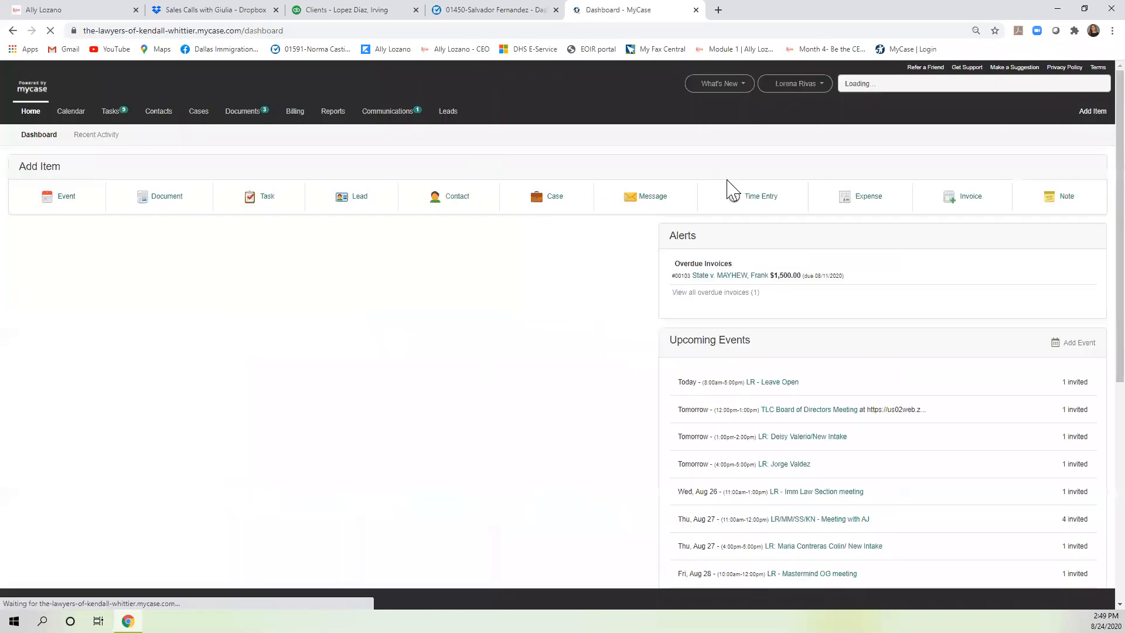
left_click(895, 88)
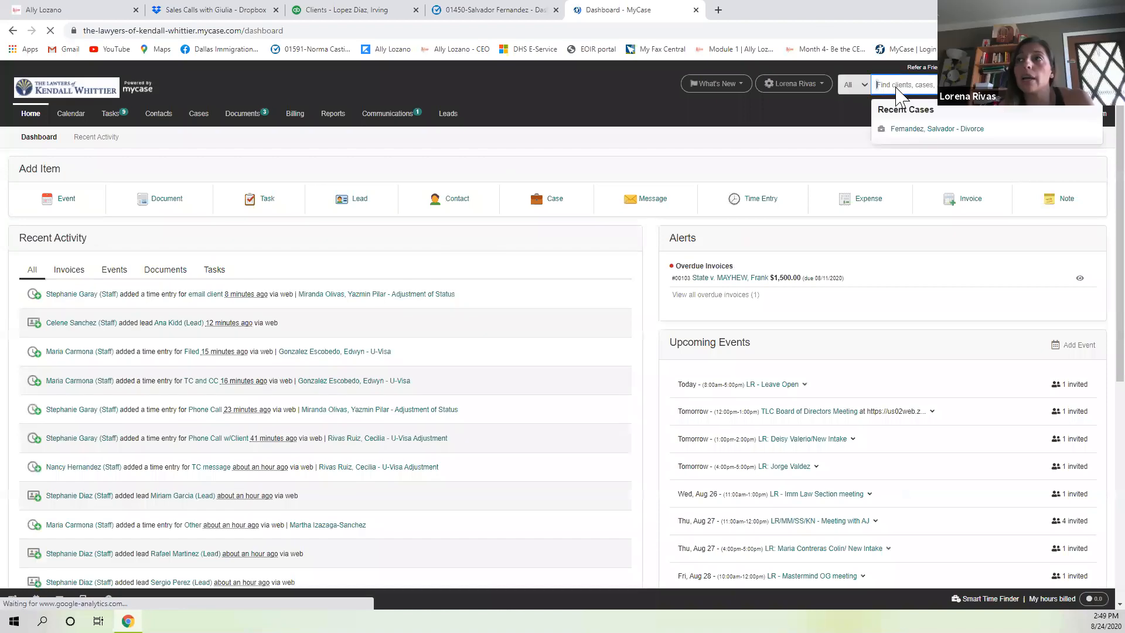
type("juan her")
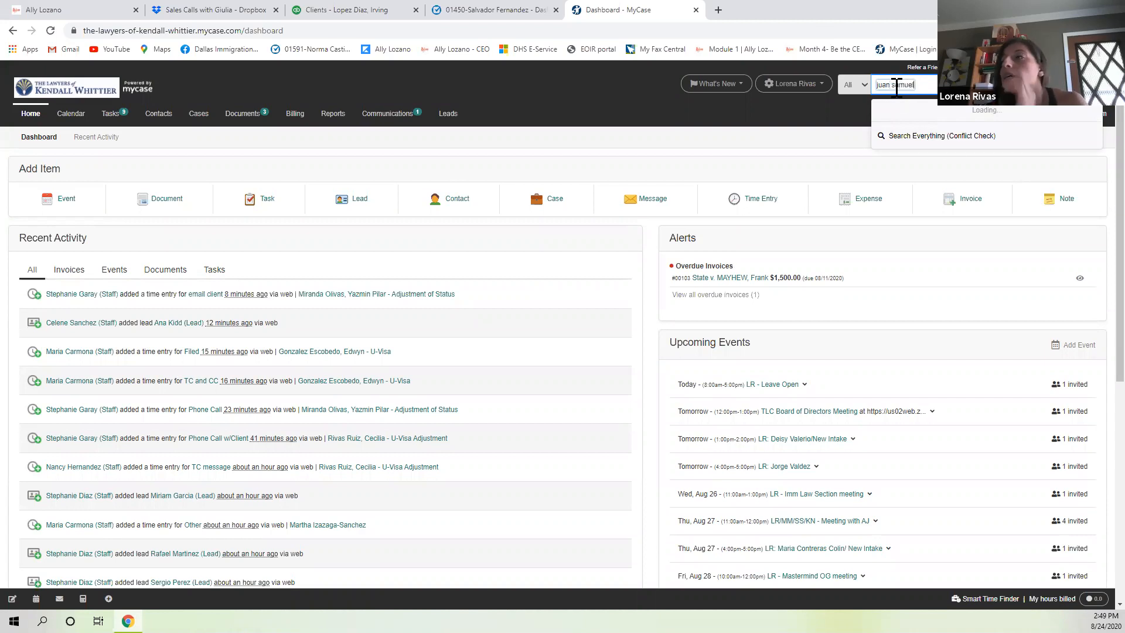
left_click(976, 130)
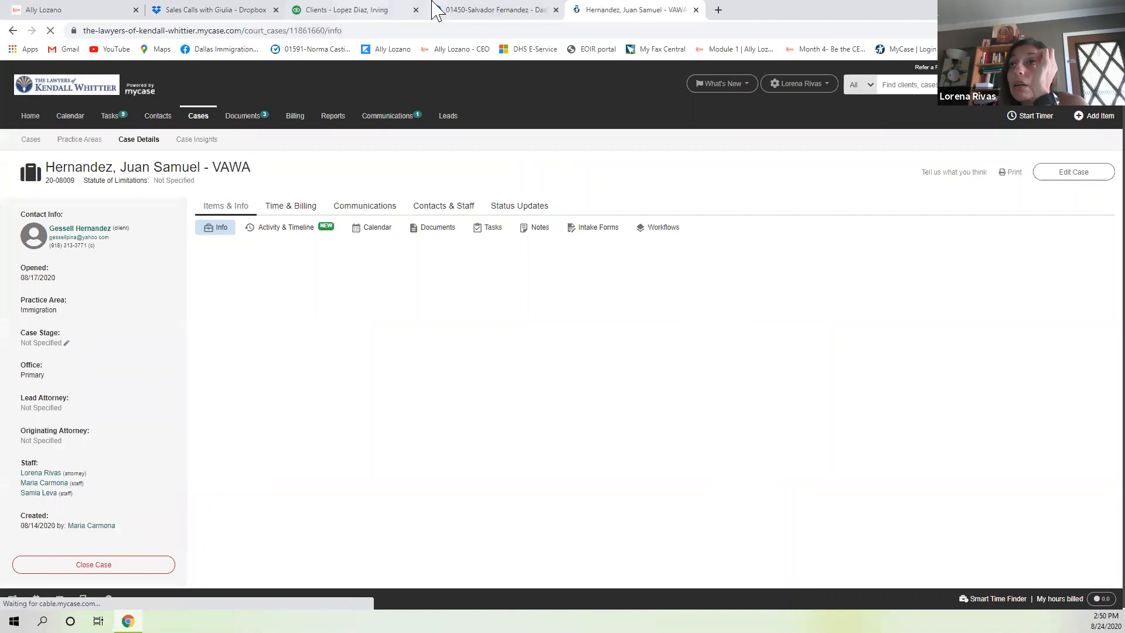
Filter QuickBooks clients by surname, comma, first name and open the matching client's account.
left_click(384, 12)
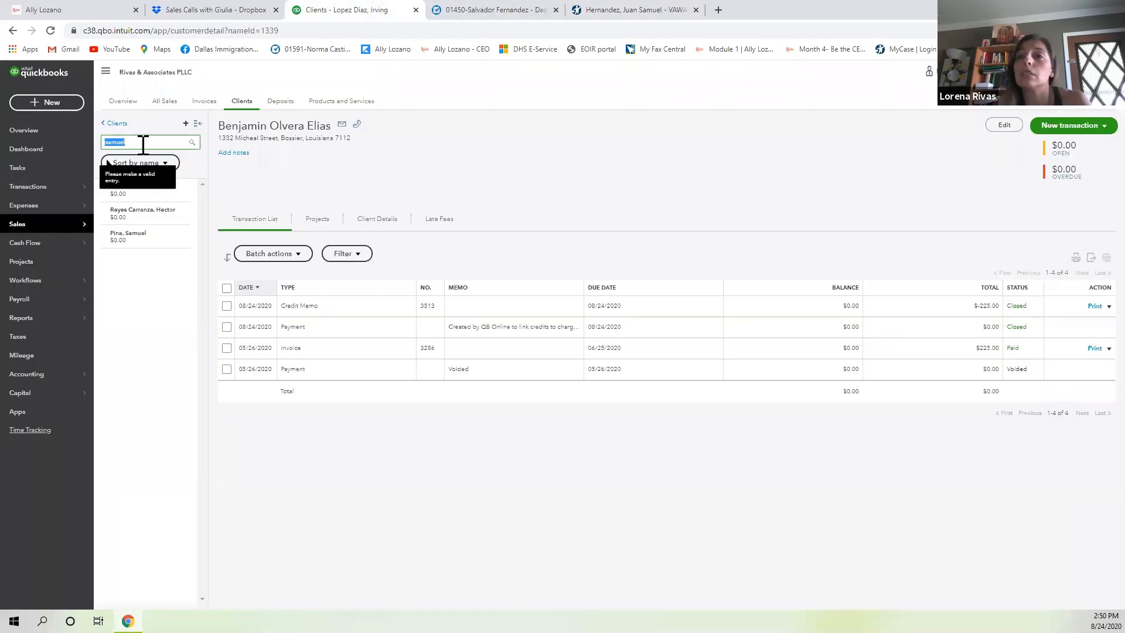
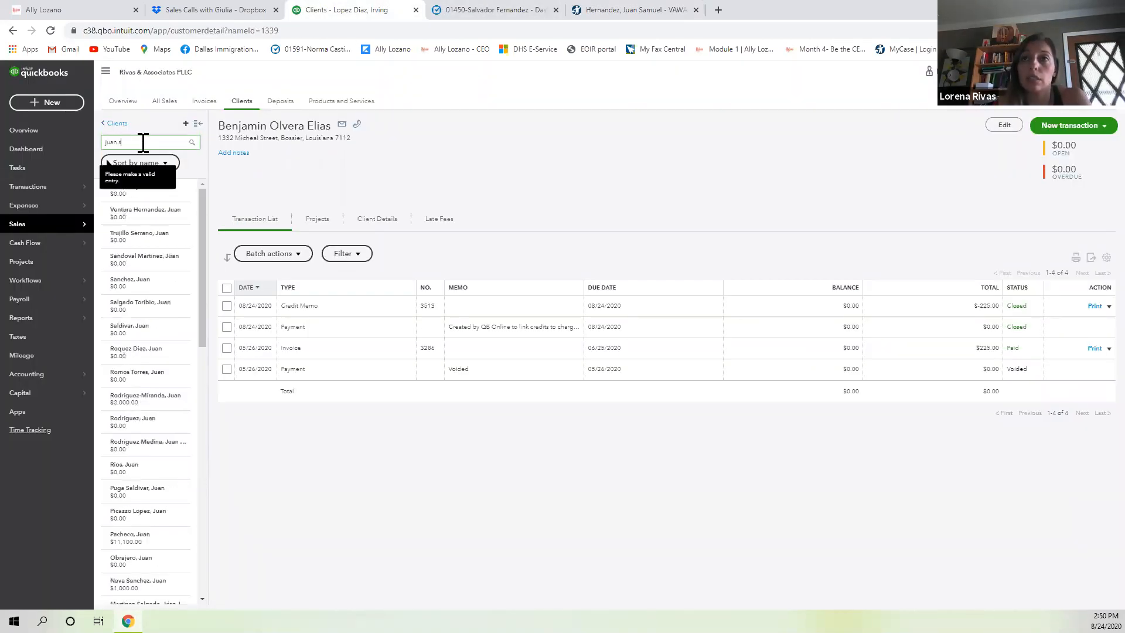
key("BackSpace")
key("BackSpace")
key("BackSpace")
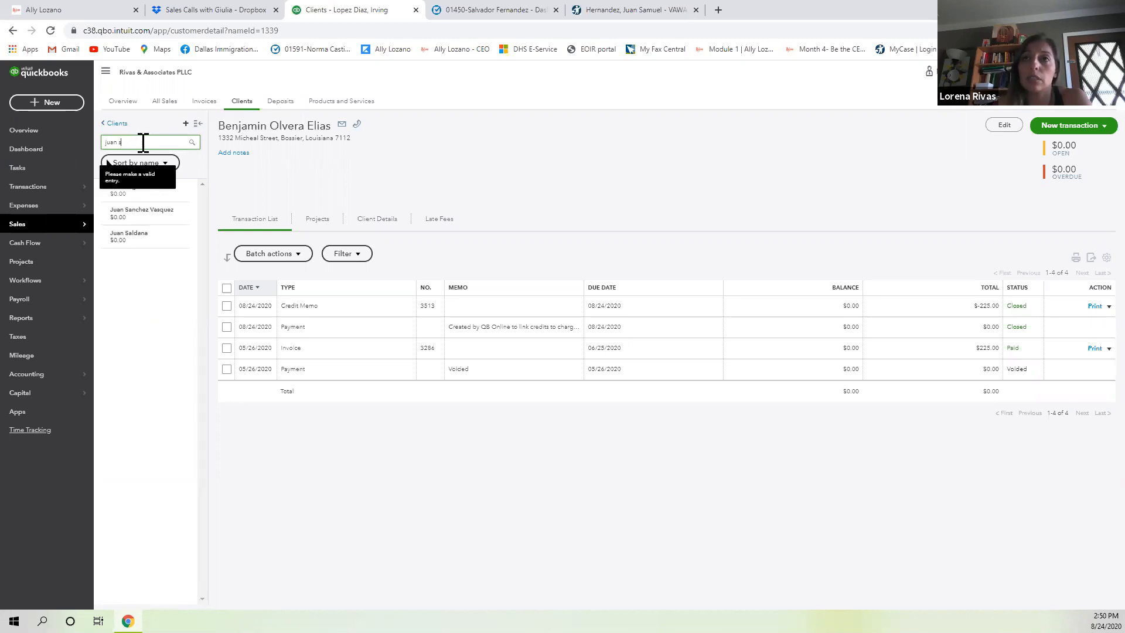
key("BackSpace")
key("BackSpace")
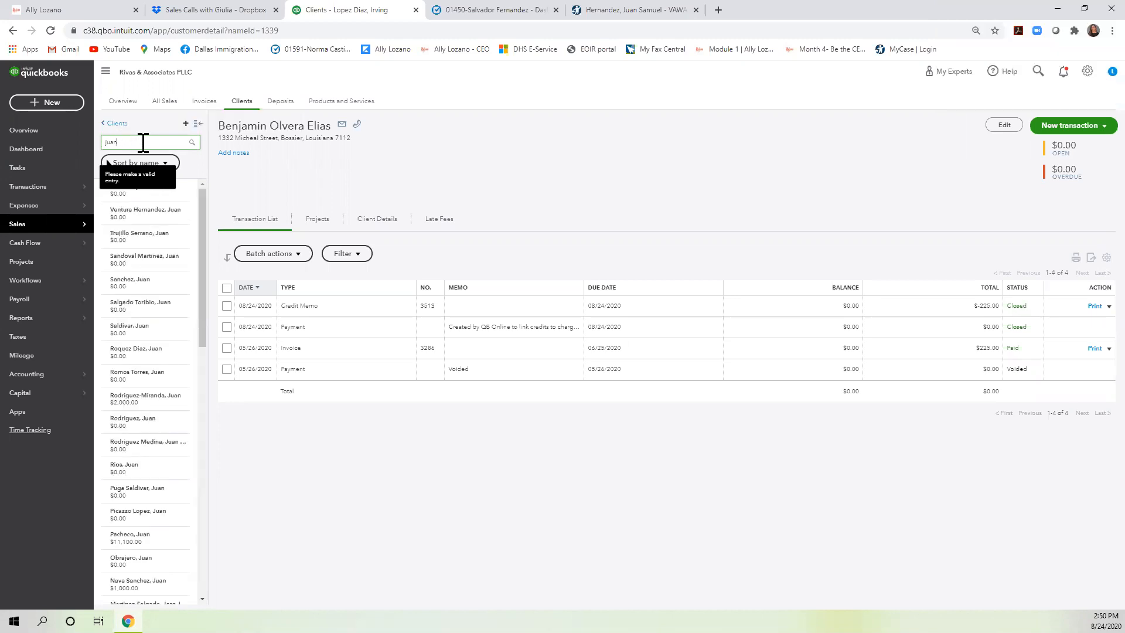
key("BackSpace")
key("BackSpace")
key("BackSpace")
key("BackSpace")
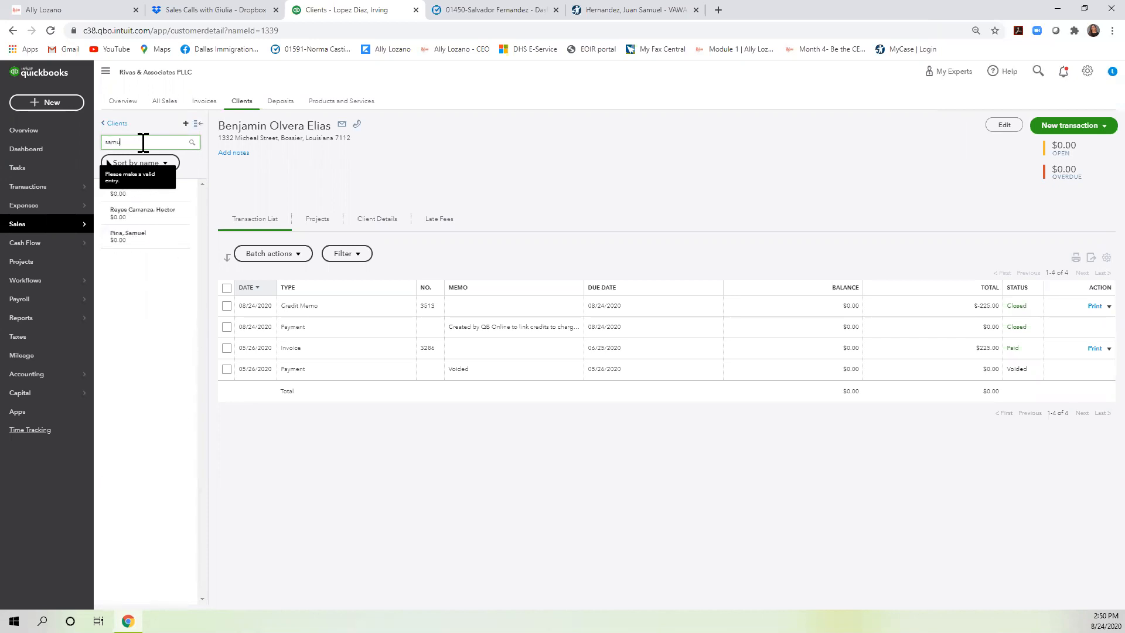
key("BackSpace")
key("BackSpace")
key("BackSpace")
key("BackSpace")
key("BackSpace")
key("BackSpace")
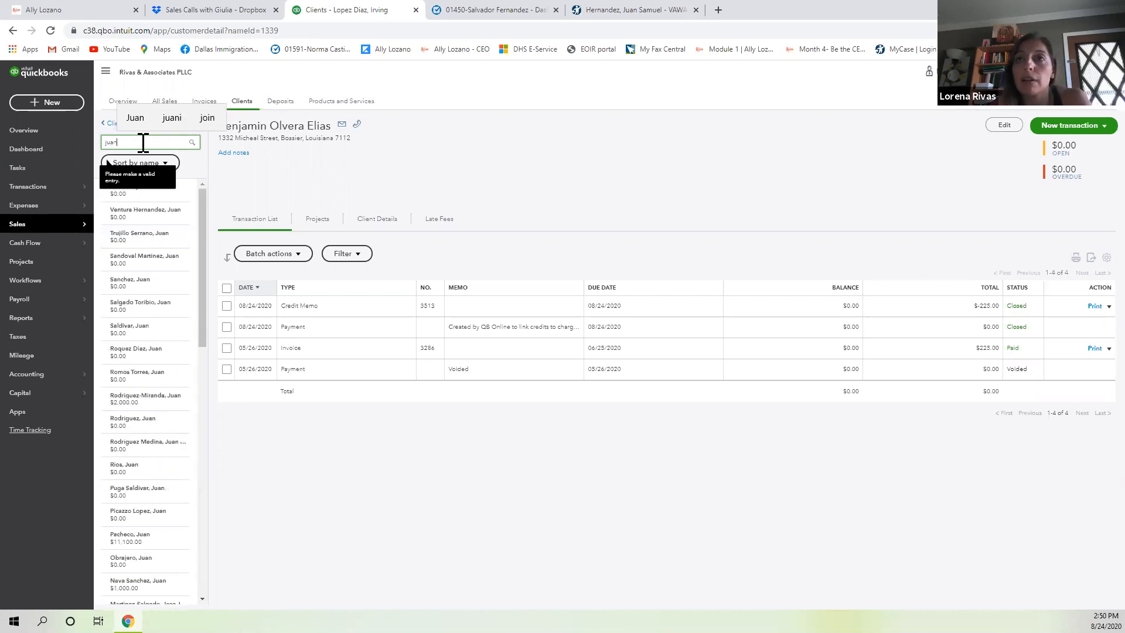
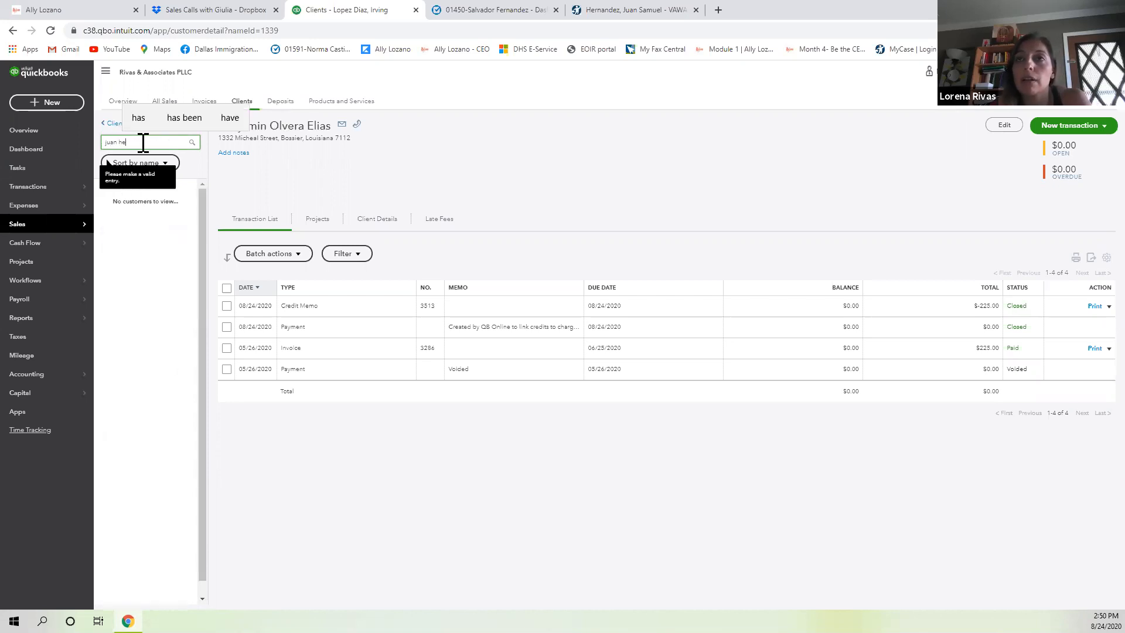
key("BackSpace")
key("BackSpace")
key("BackSpace")
key("BackSpace")
key("BackSpace")
key("BackSpace")
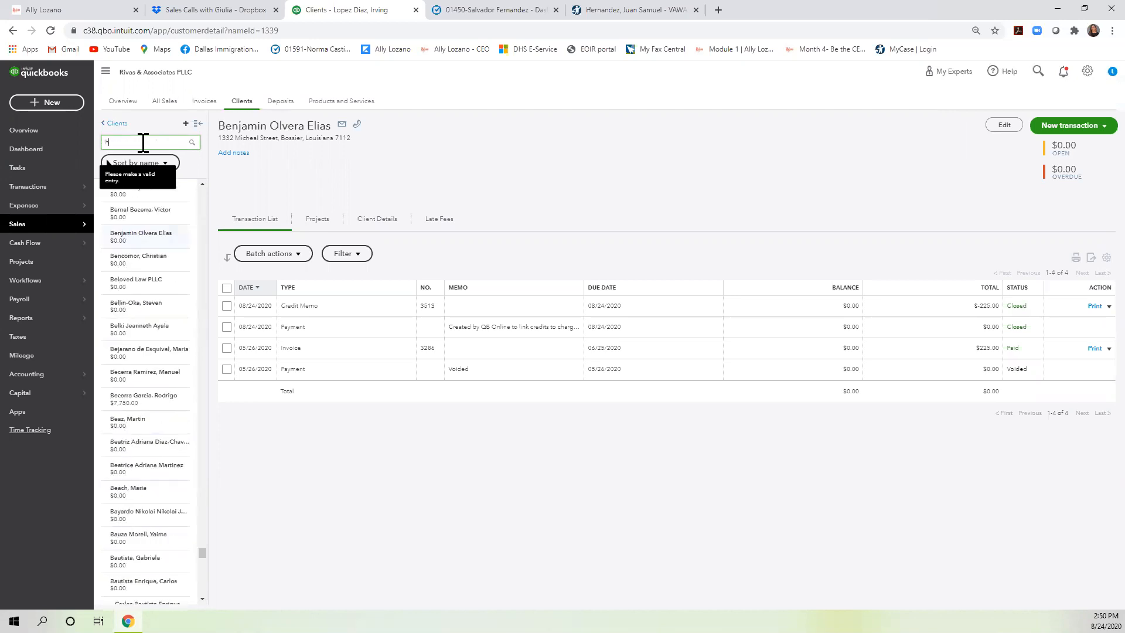
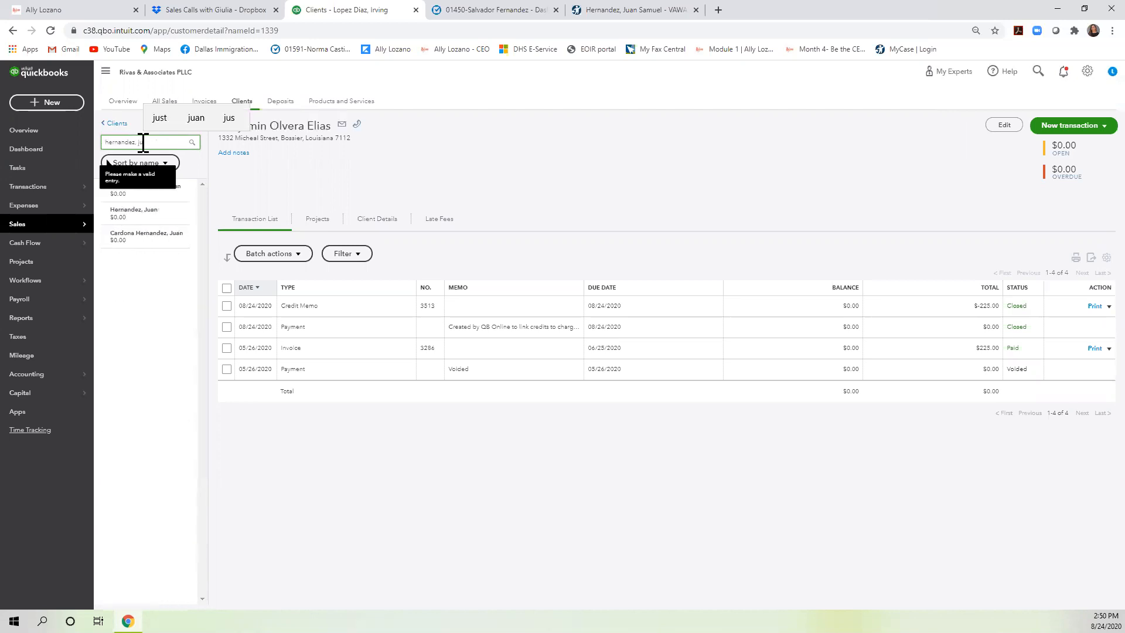
left_click(157, 220)
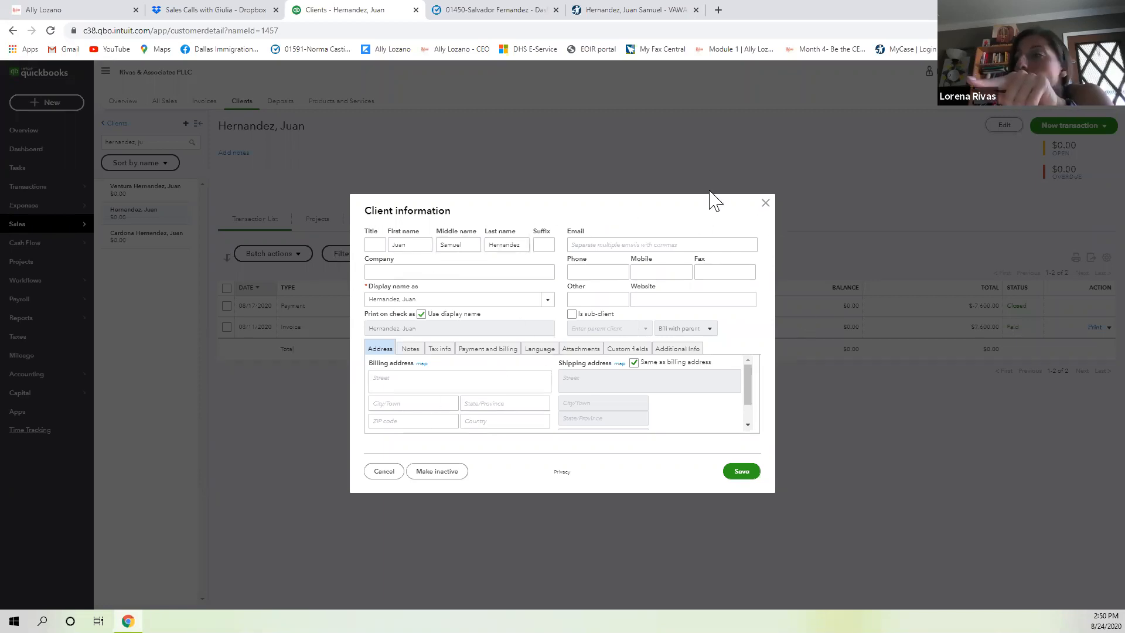
Close the client information dialog to review invoice 3491 paid by the $7,600.00 payment.
left_click(765, 203)
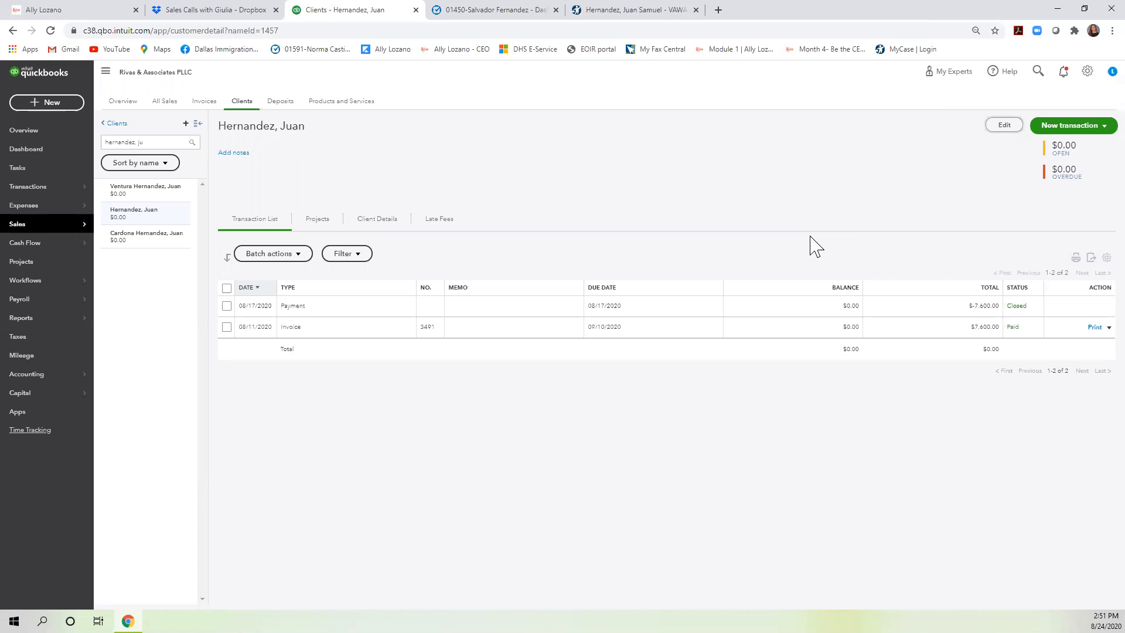
left_click(1099, 133)
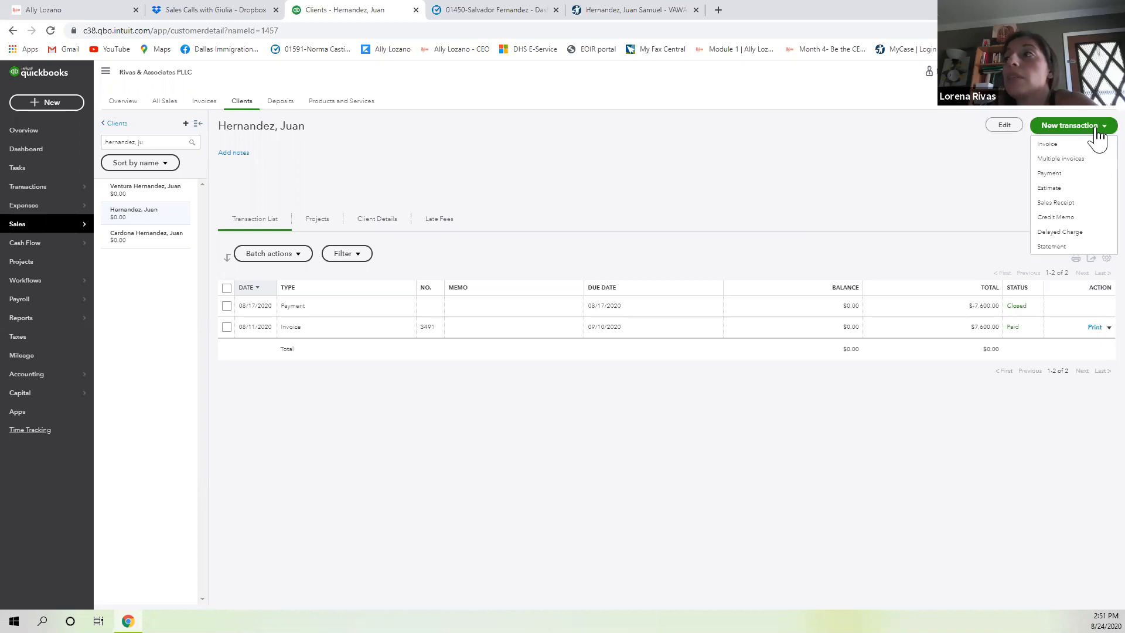
Create a Client Trust invoice line 'Filing fee' at rate 1225, then reopen invoice 3514.
left_click(1087, 145)
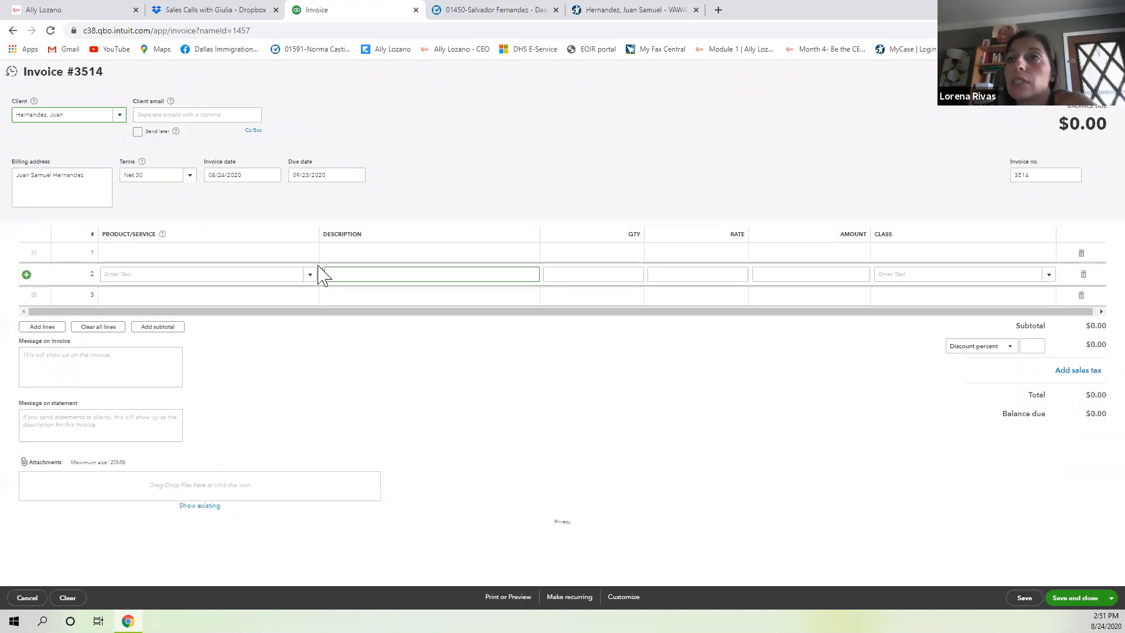
left_click(312, 287)
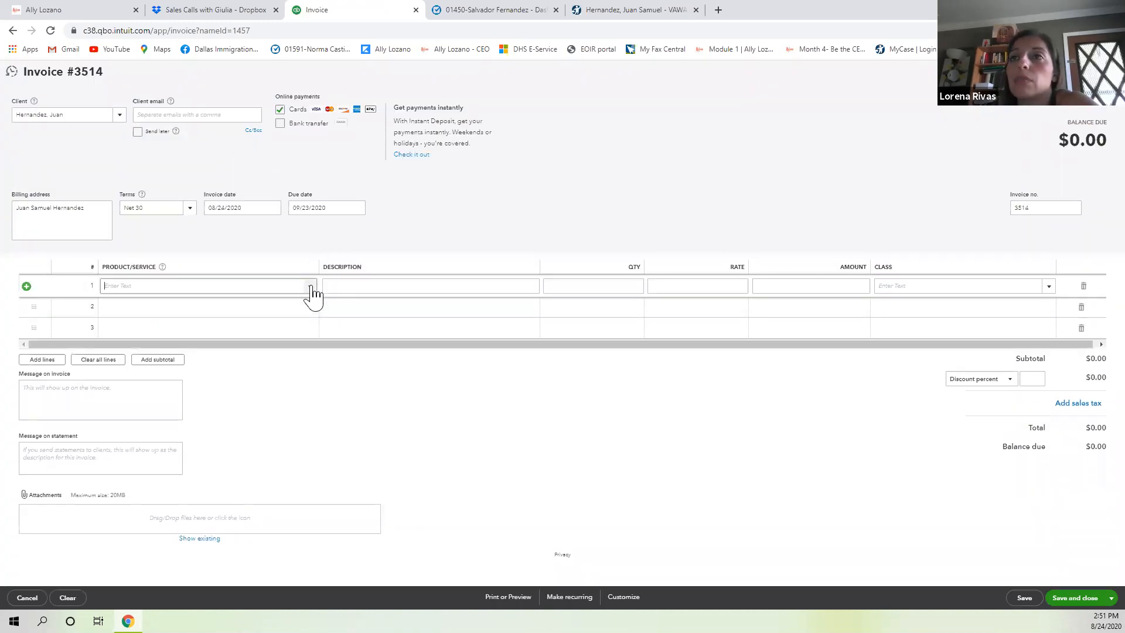
scroll(177, 396, "down", 2)
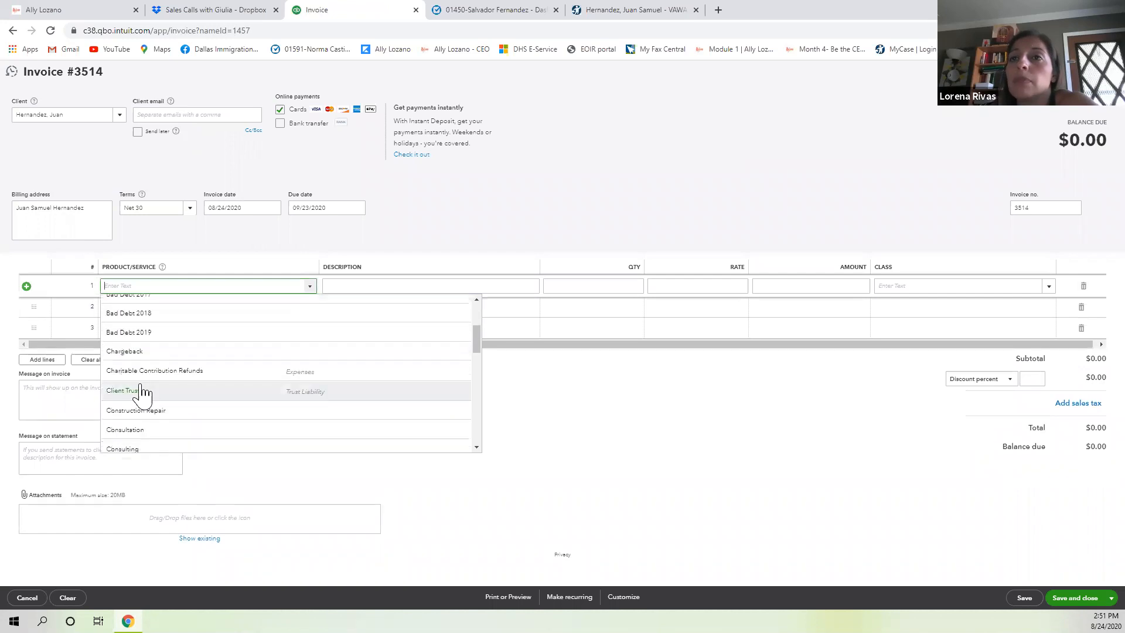
left_click(141, 392)
left_click(341, 285)
type("Filing fee f")
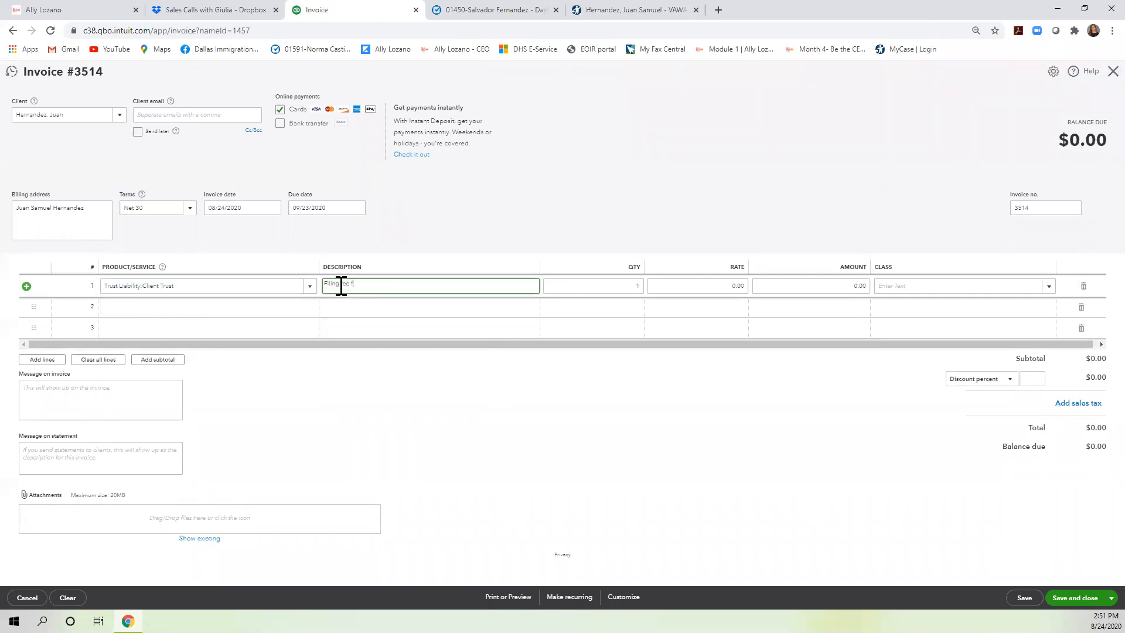
key("Tab")
key("Tab")
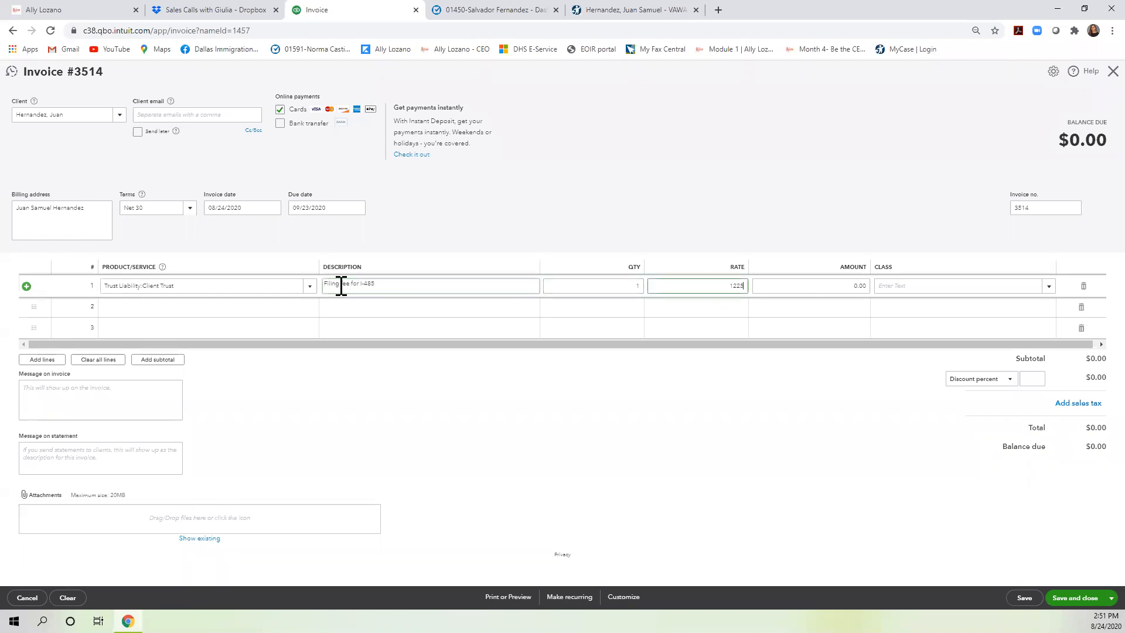
type("1225")
key("Tab")
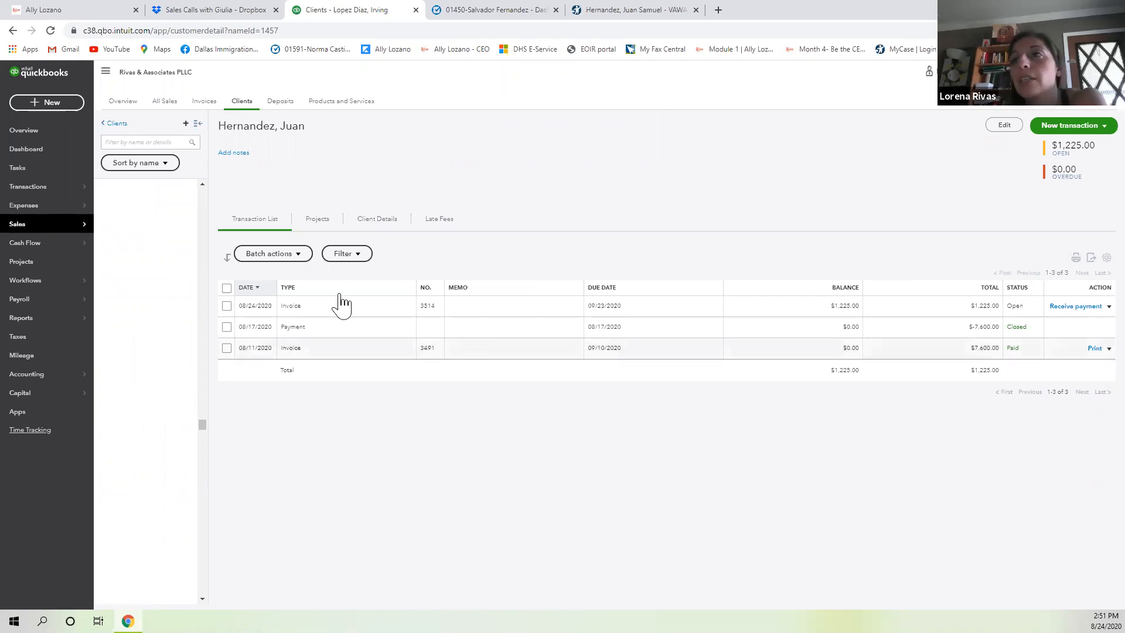
left_click(324, 309)
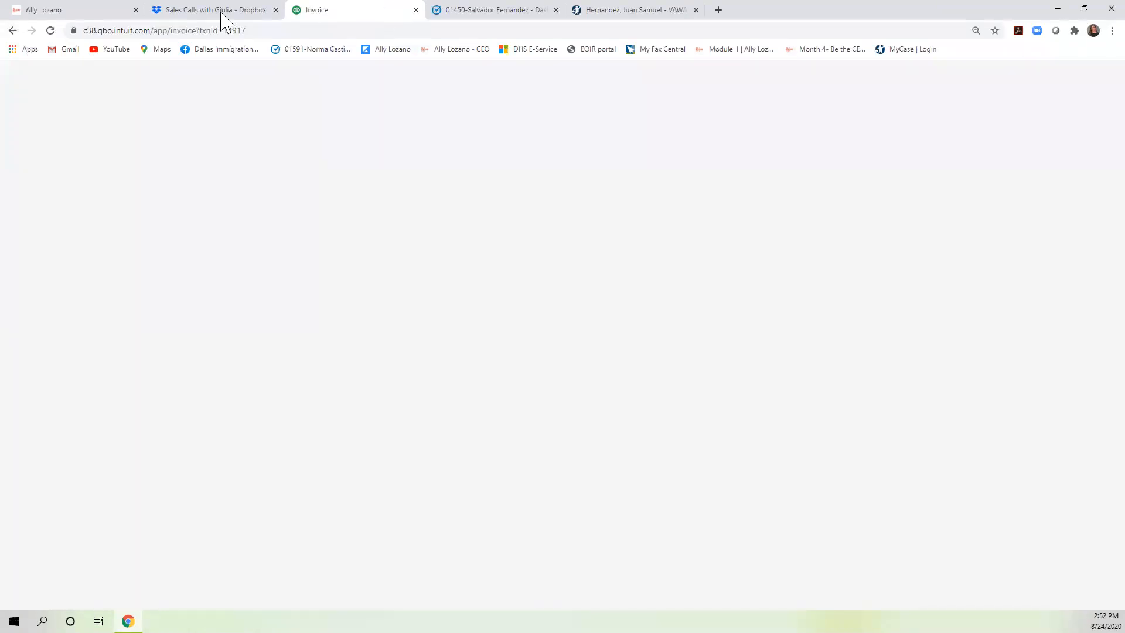
Go back, forward and reload the blank invoice page, then close the empty invoice #3515 unsaved.
left_click(13, 30)
left_click(12, 30)
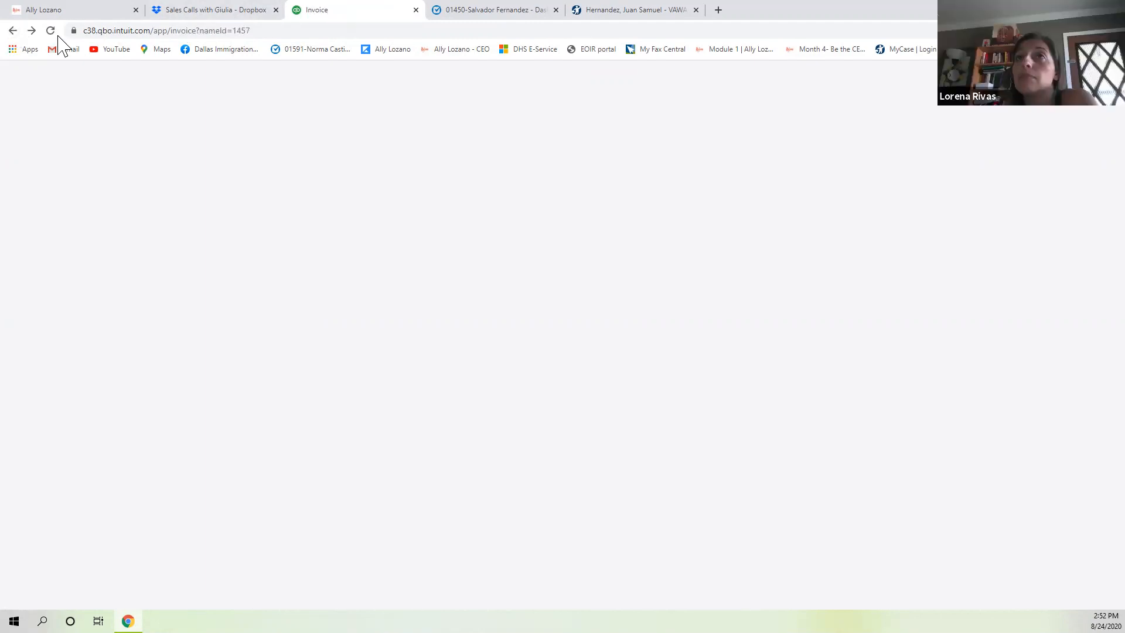
left_click(50, 34)
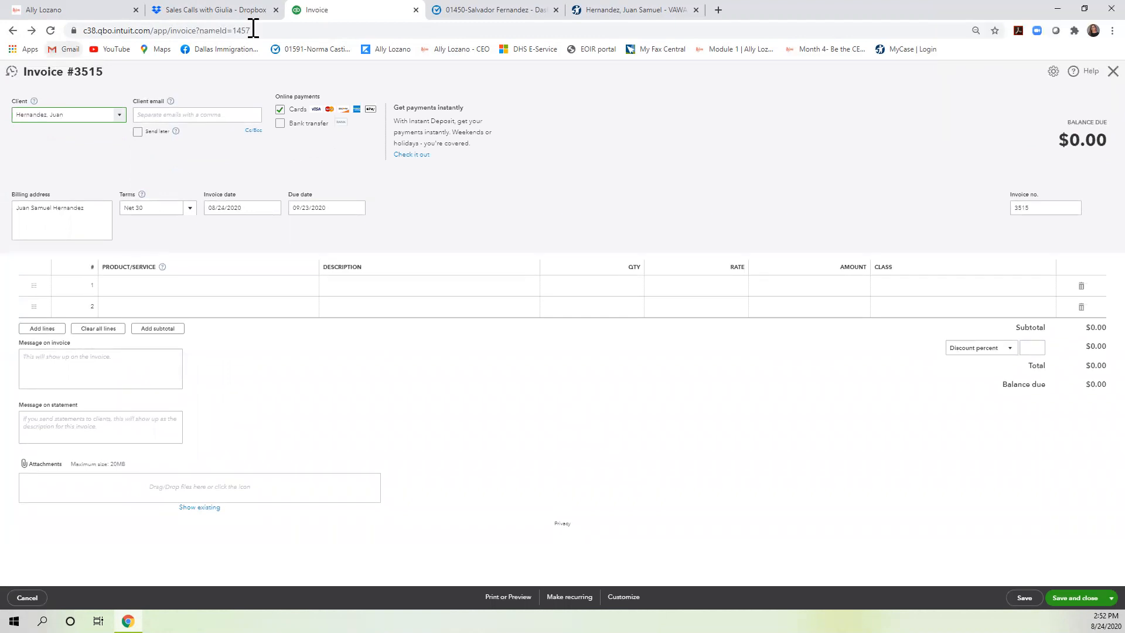
left_click(1113, 71)
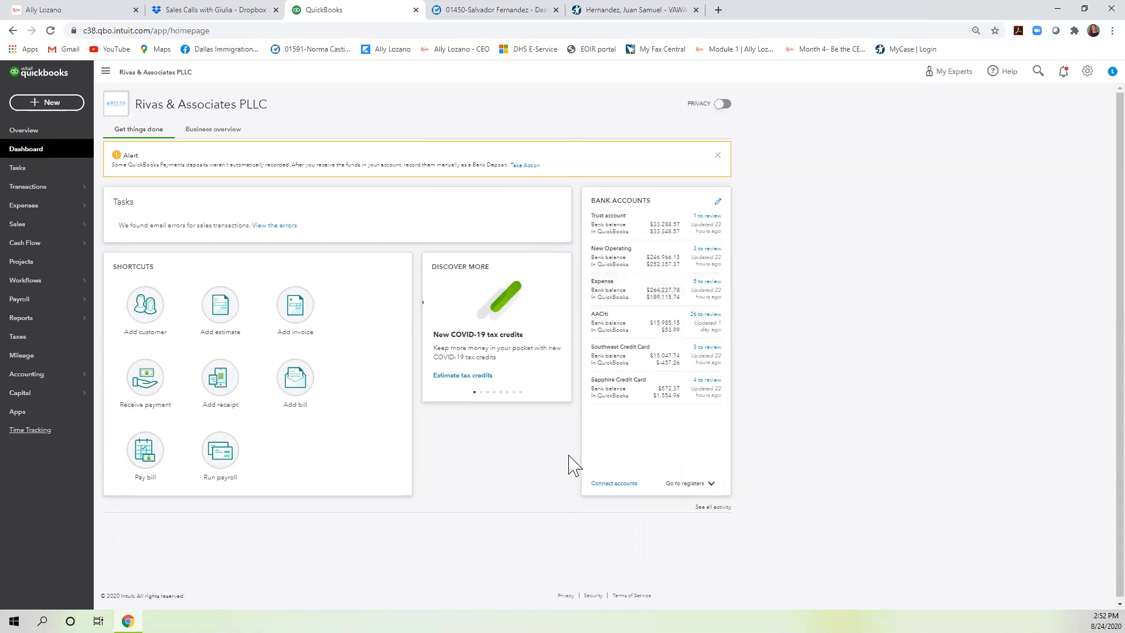
Search the client list for the client by name, open their account, and delete invoice 3514.
mouse_move(57, 238)
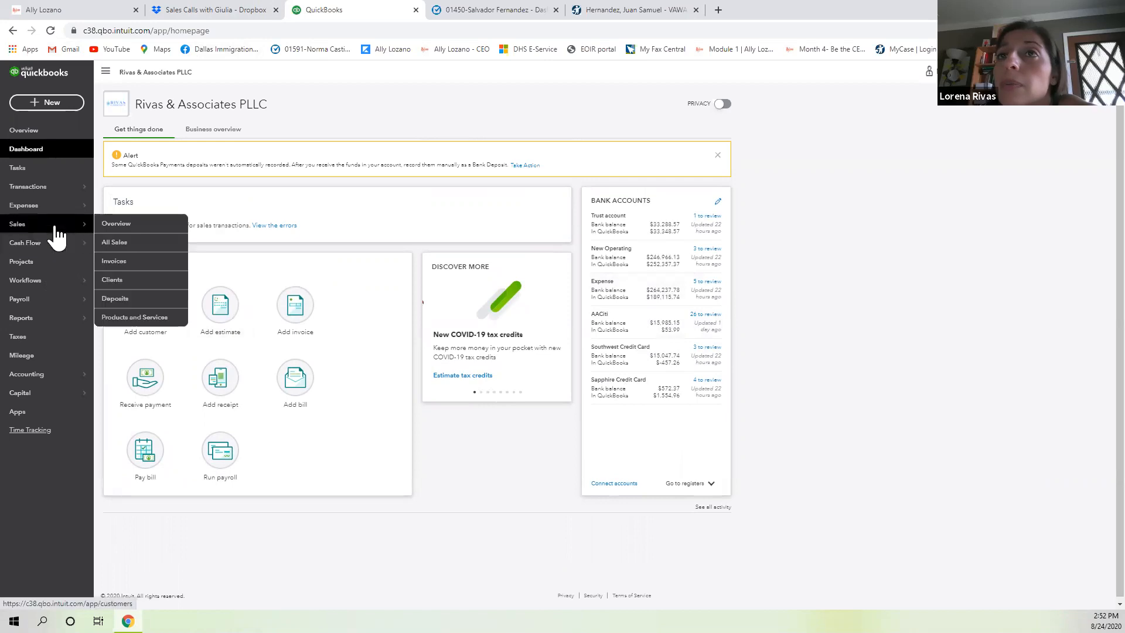
left_click(109, 281)
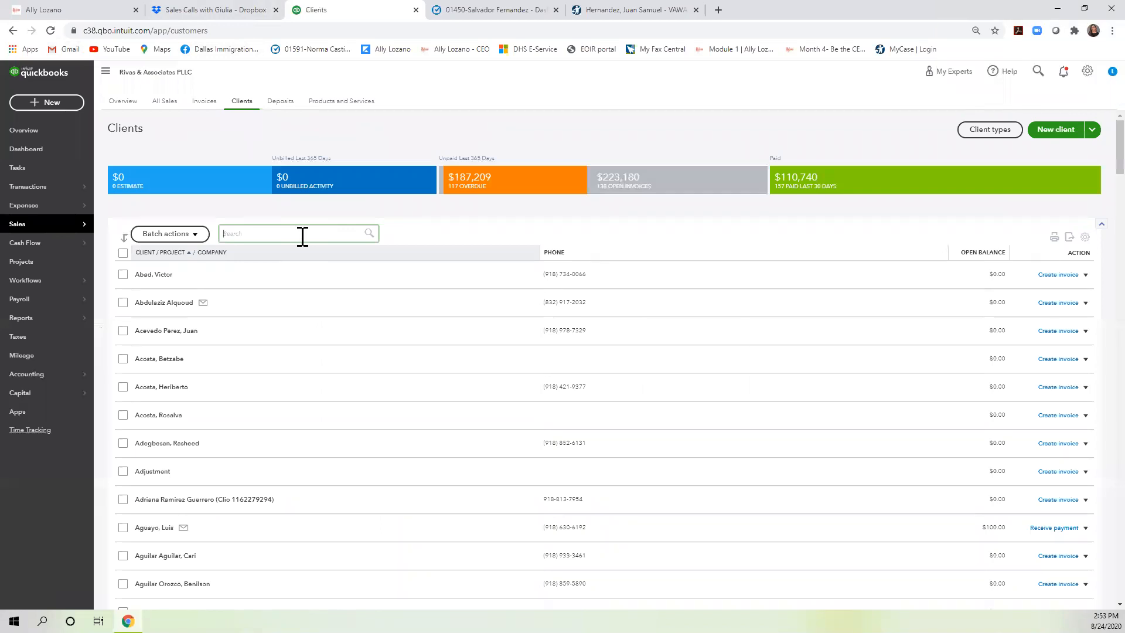
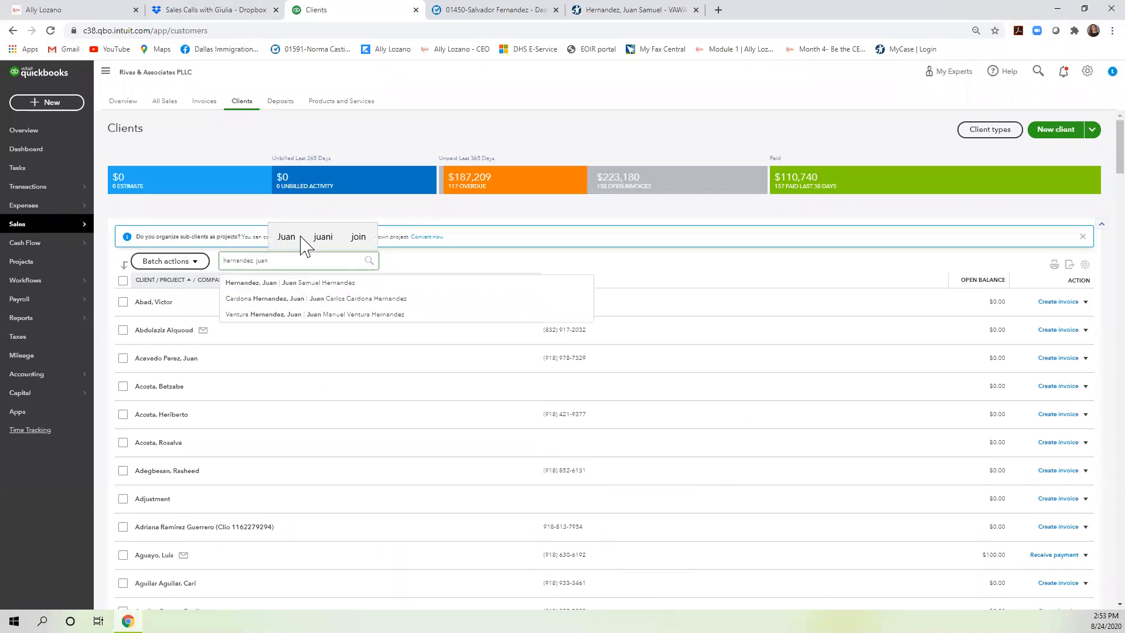
left_click(291, 284)
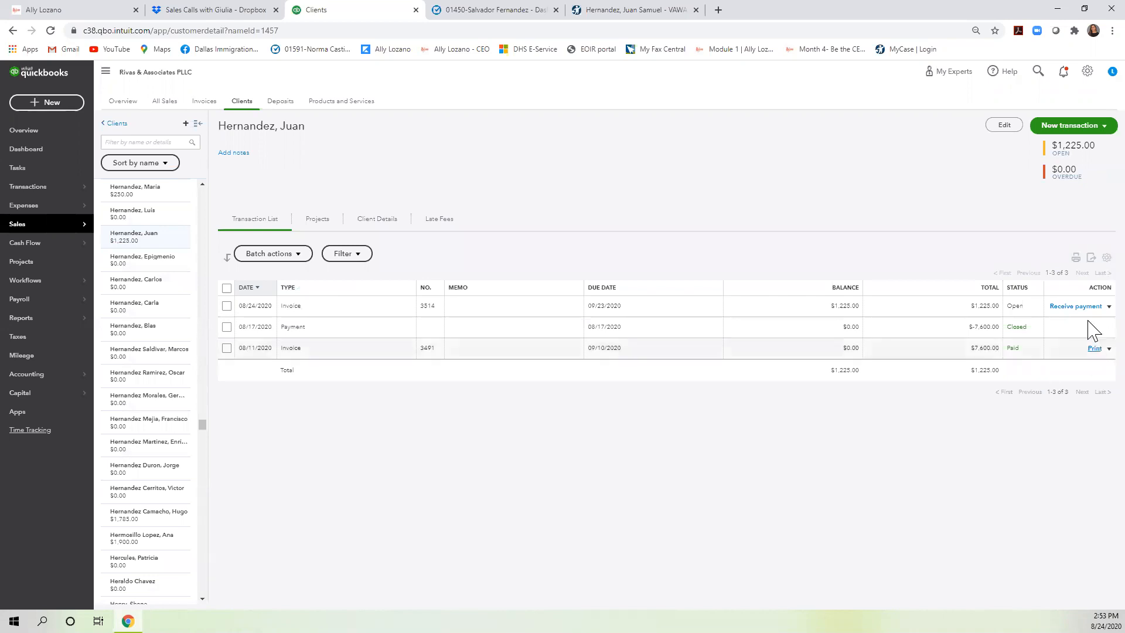
left_click(1109, 306)
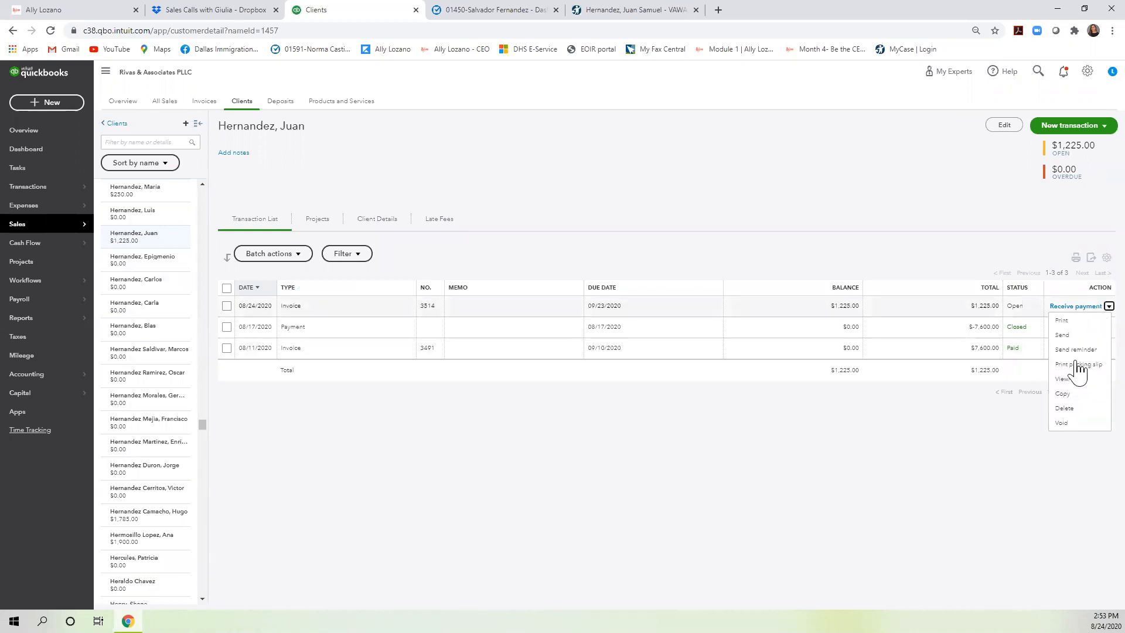
left_click(1064, 408)
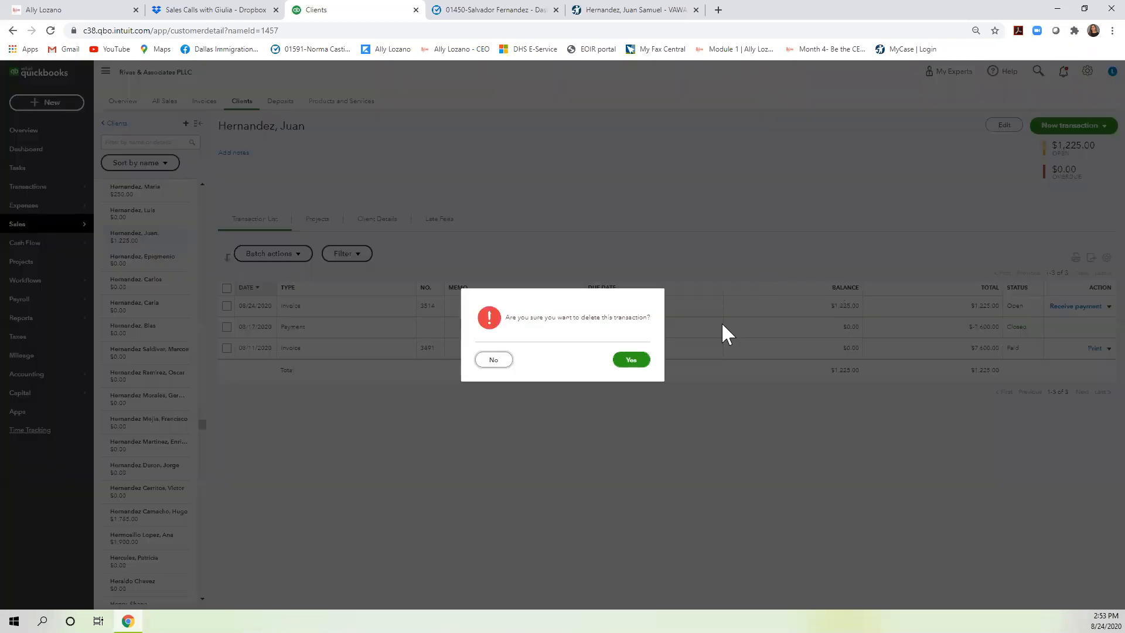
left_click(648, 359)
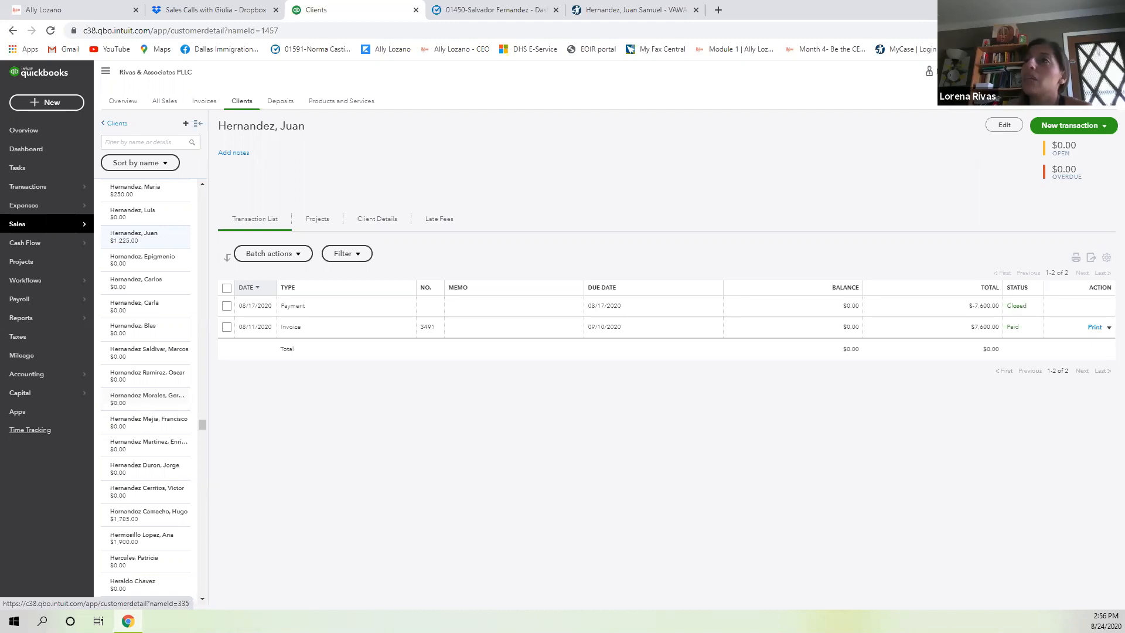
left_click(719, 10)
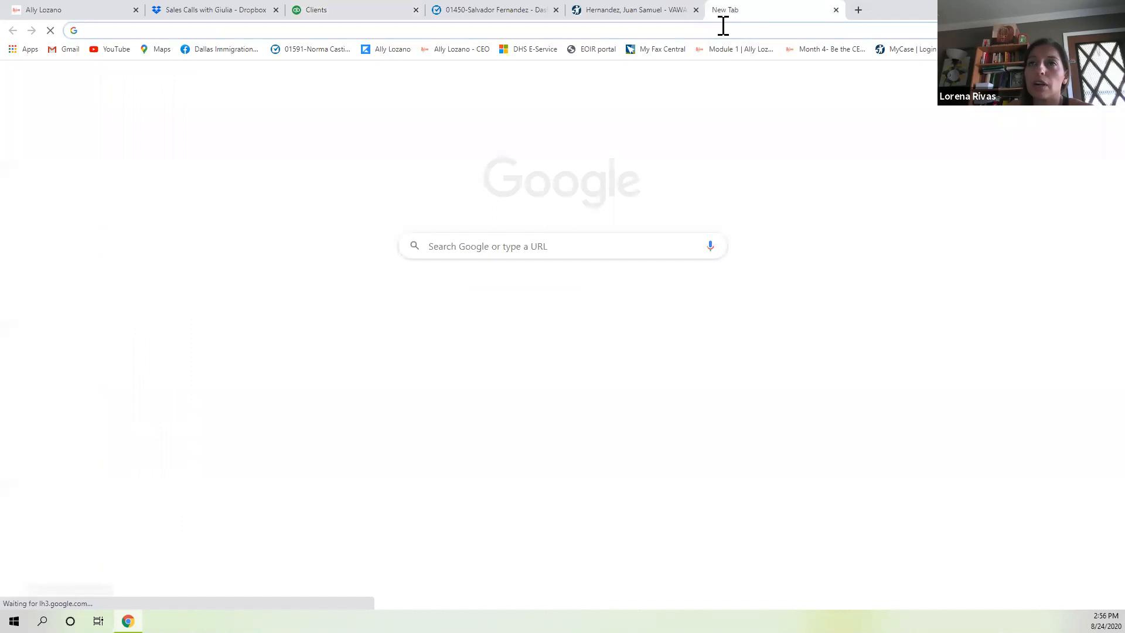
In a new tab, search Google for 'non-compete agreement' and place the cursor in the query.
left_click(723, 26)
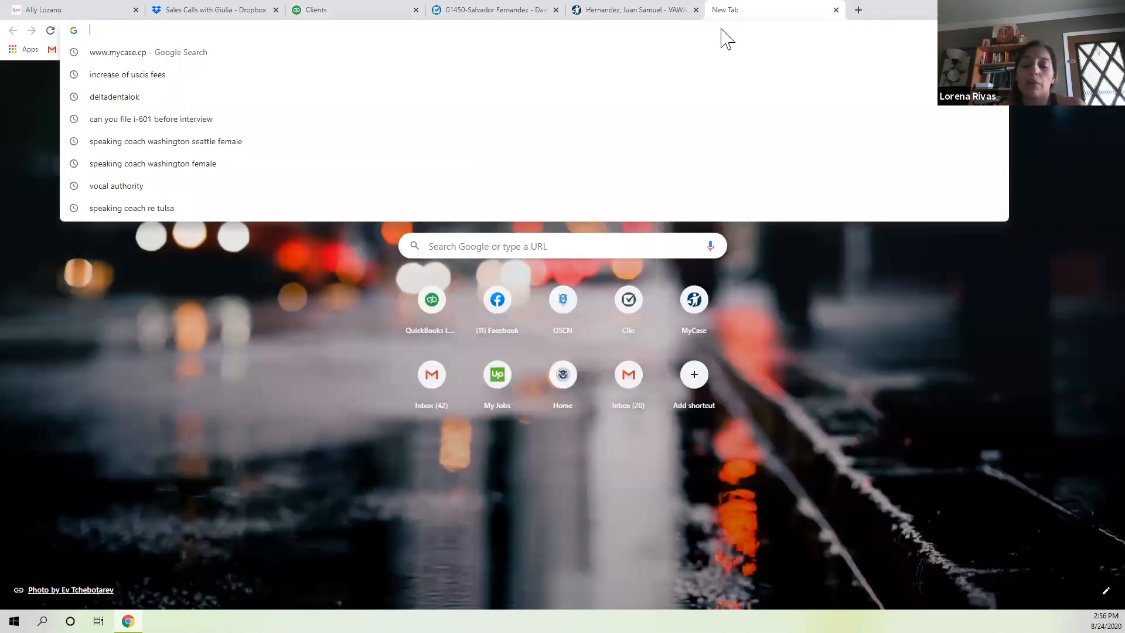
type("non-com")
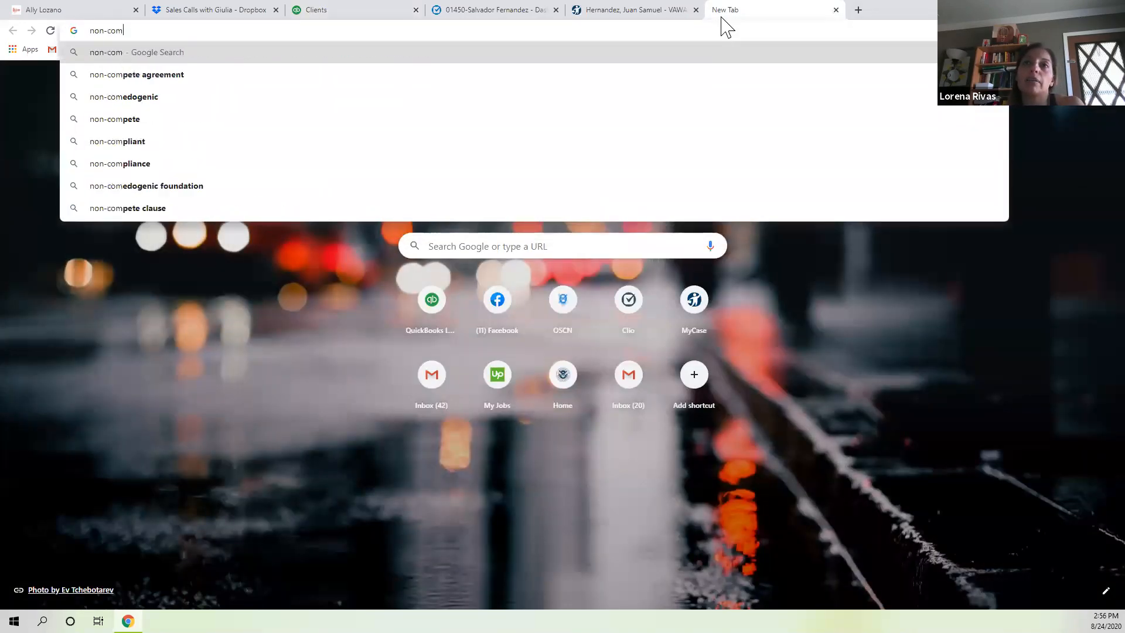
type("pete agreement")
key("Return")
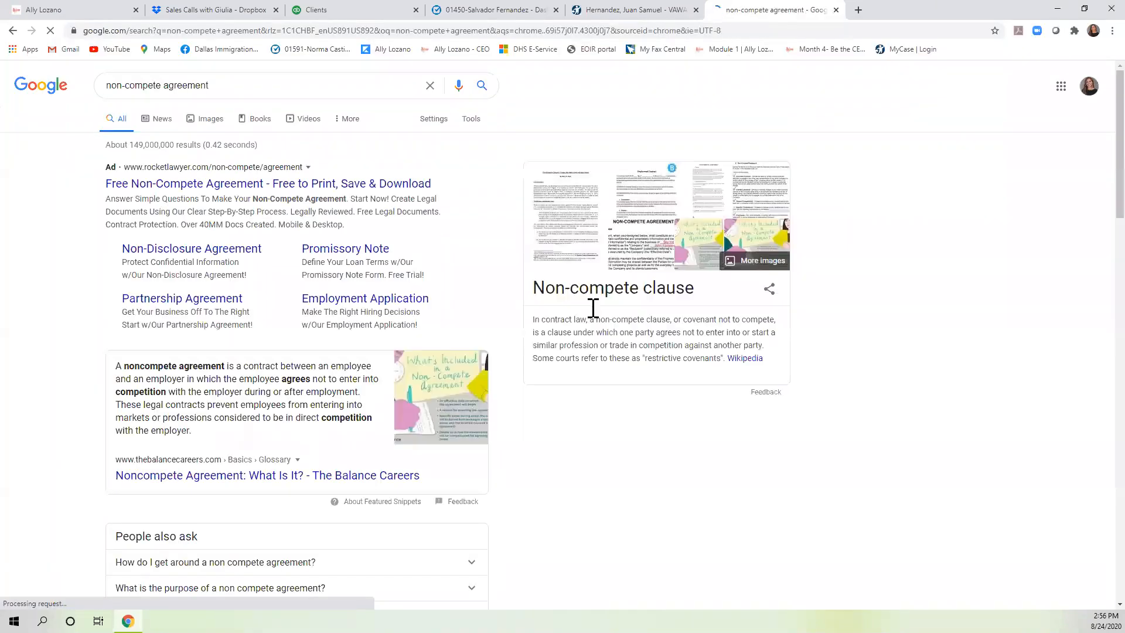
left_click(293, 89)
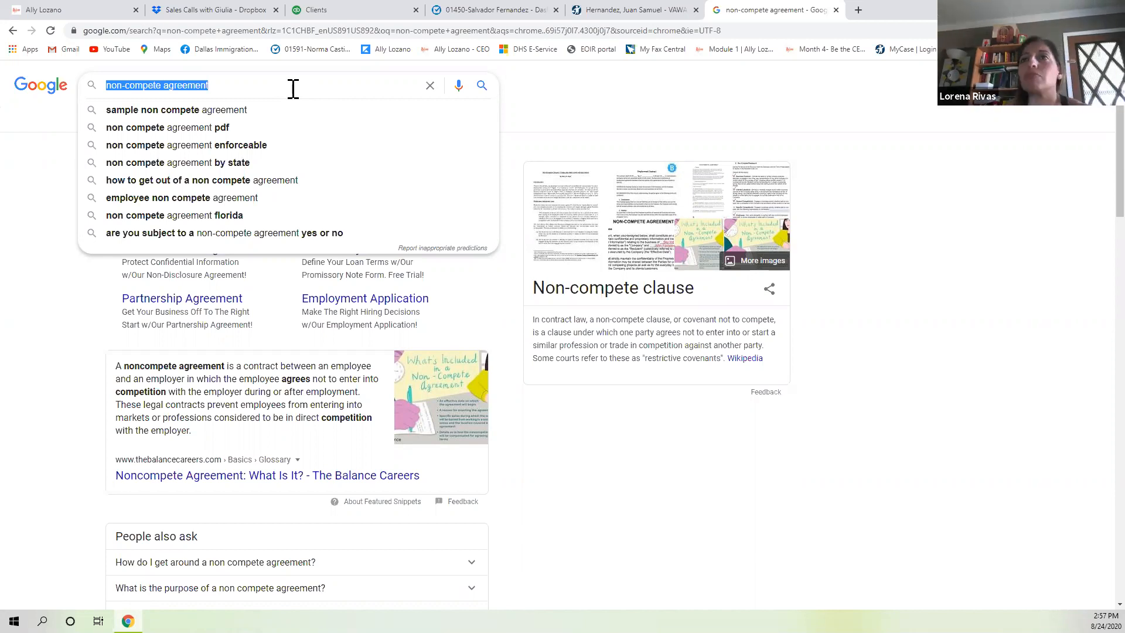
left_click(293, 89)
Extend the query to 'non-compete agreement for lawfirms', run it, and click in the results.
type("for ")
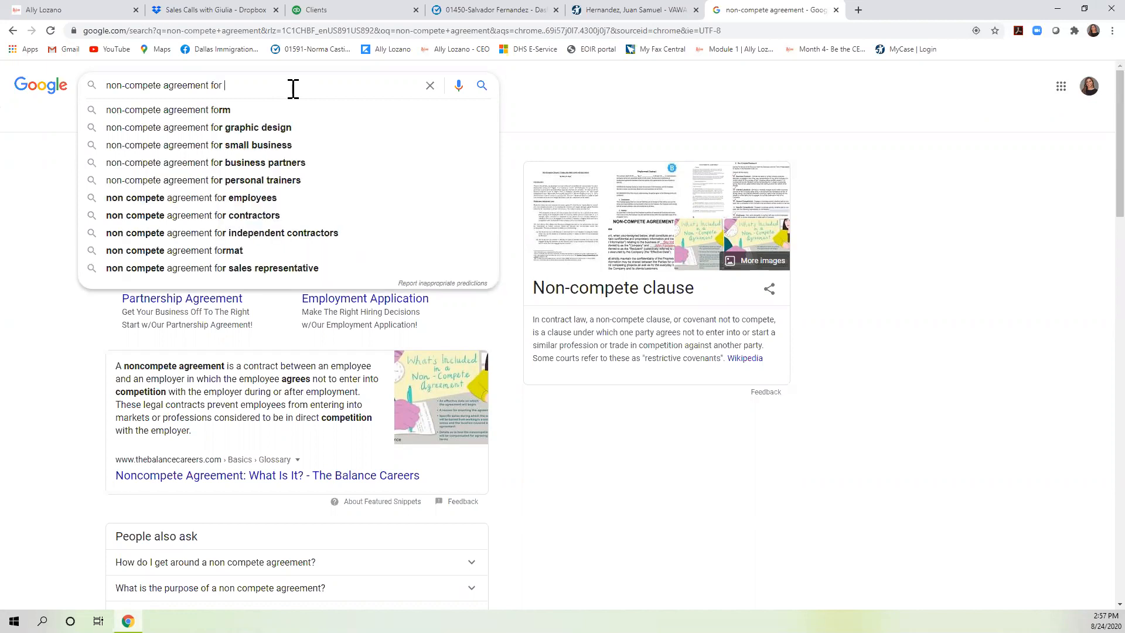
type("lawfirms")
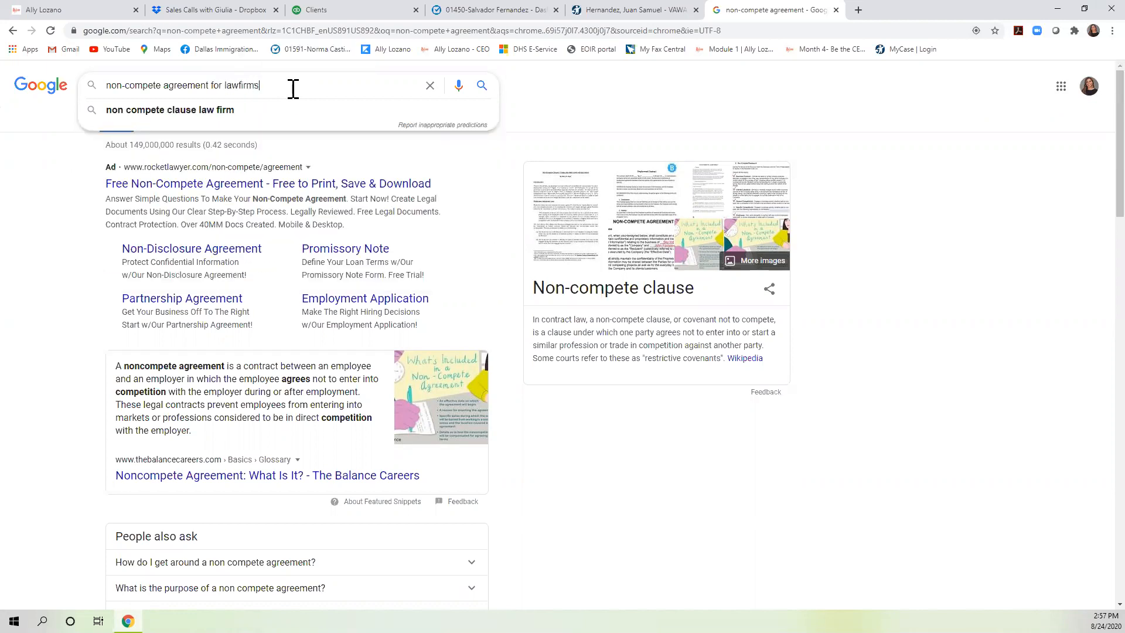
key("Return")
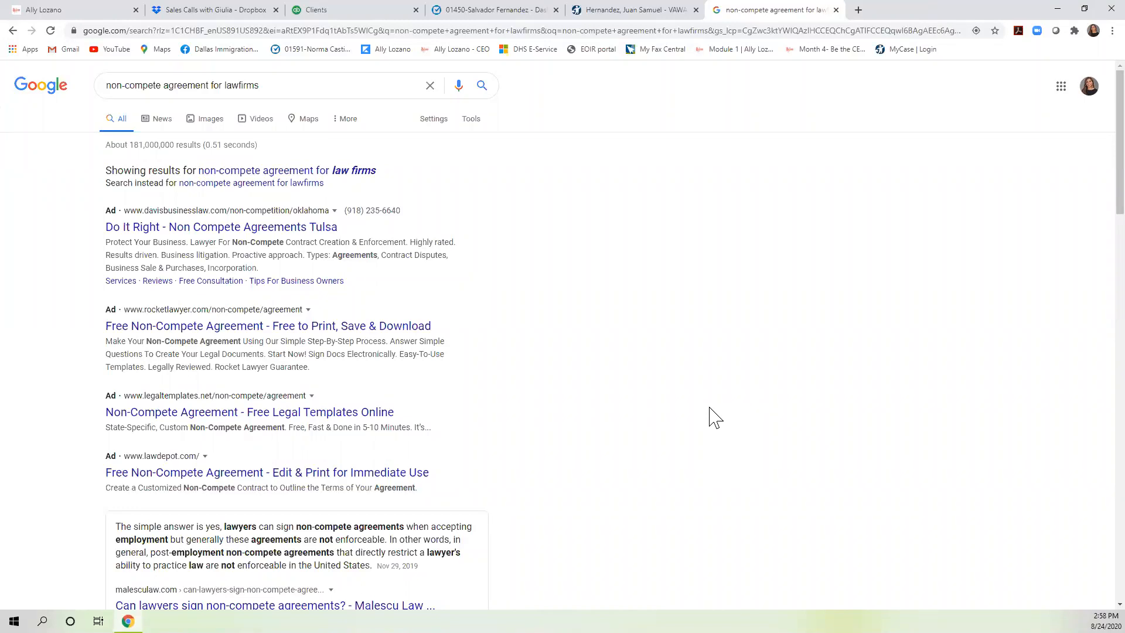
left_click(716, 417)
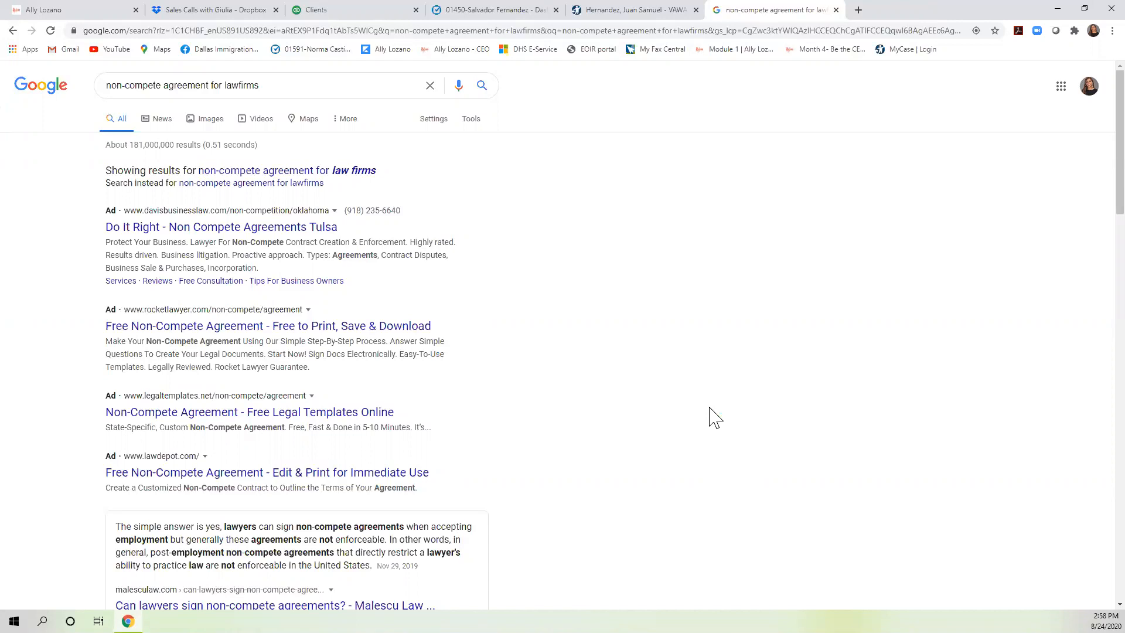